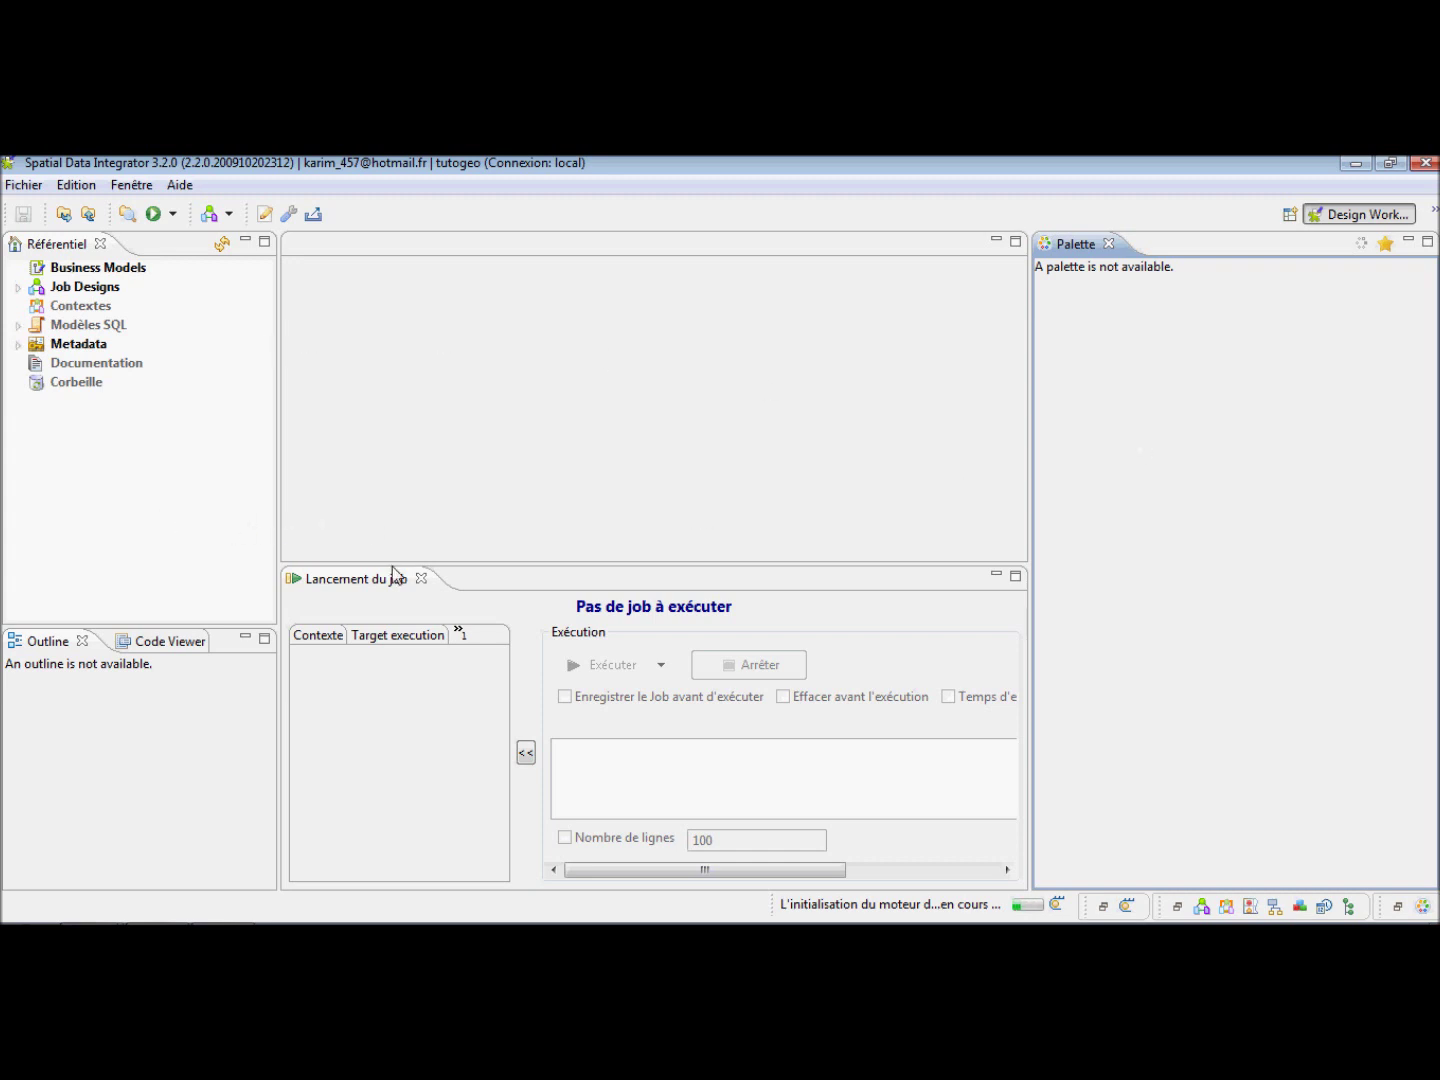
- Enlarge the design workspace by shrinking the job execution view, and check the Code Viewer before returning to the Outline
left_click_drag(560, 566, 590, 700)
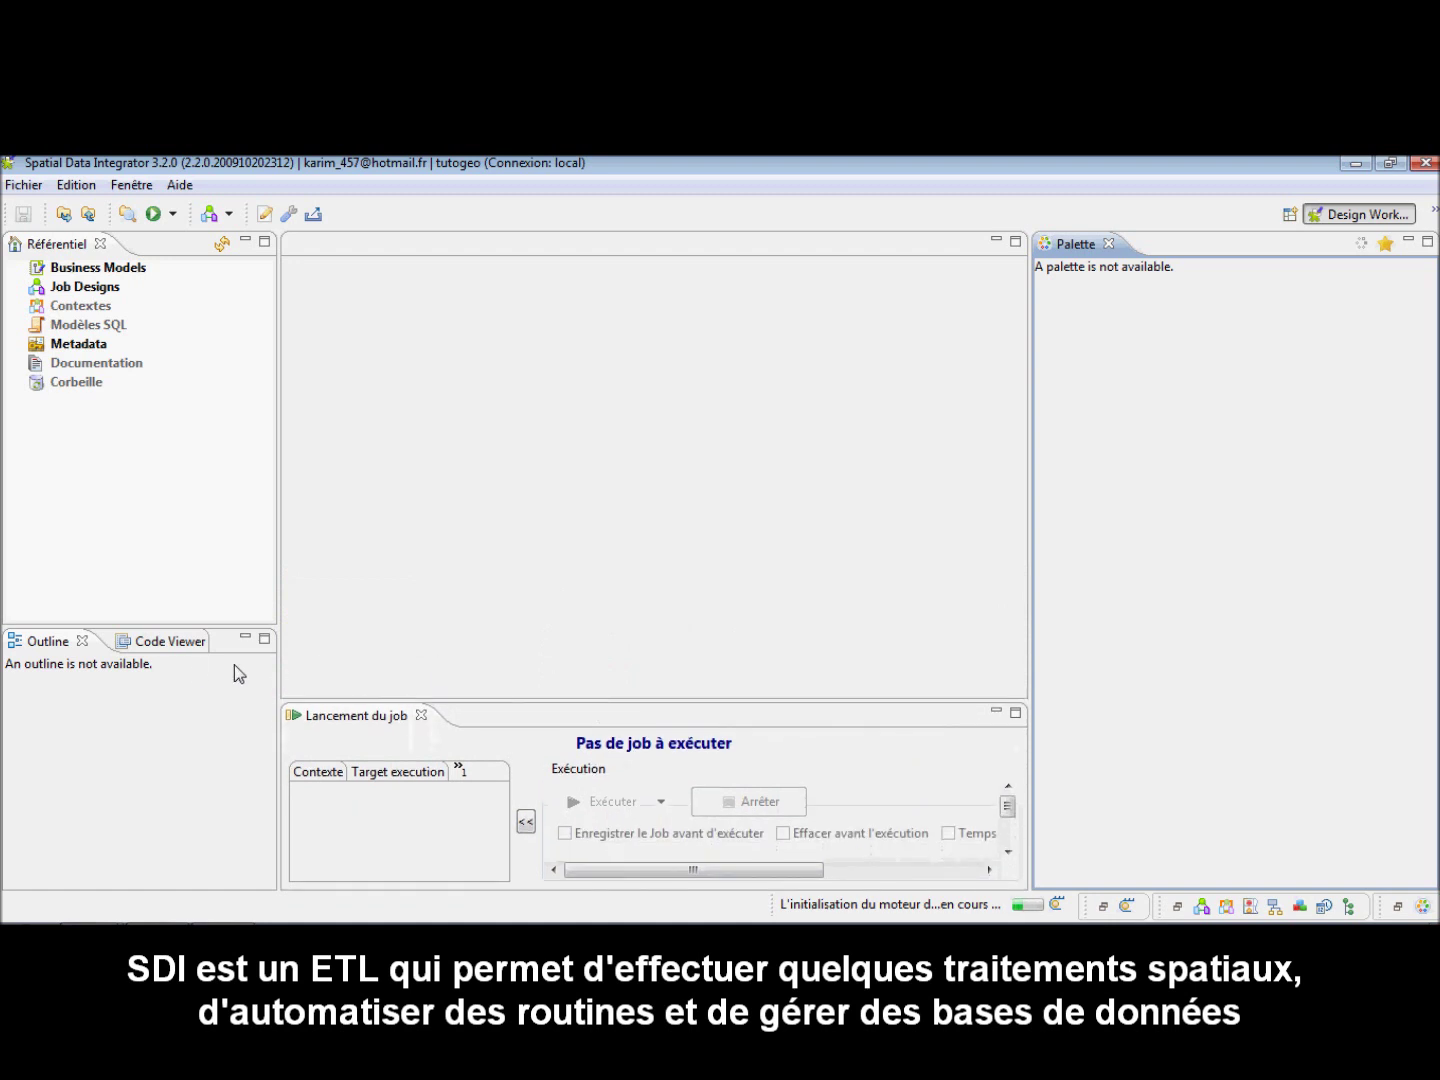
left_click(122, 644)
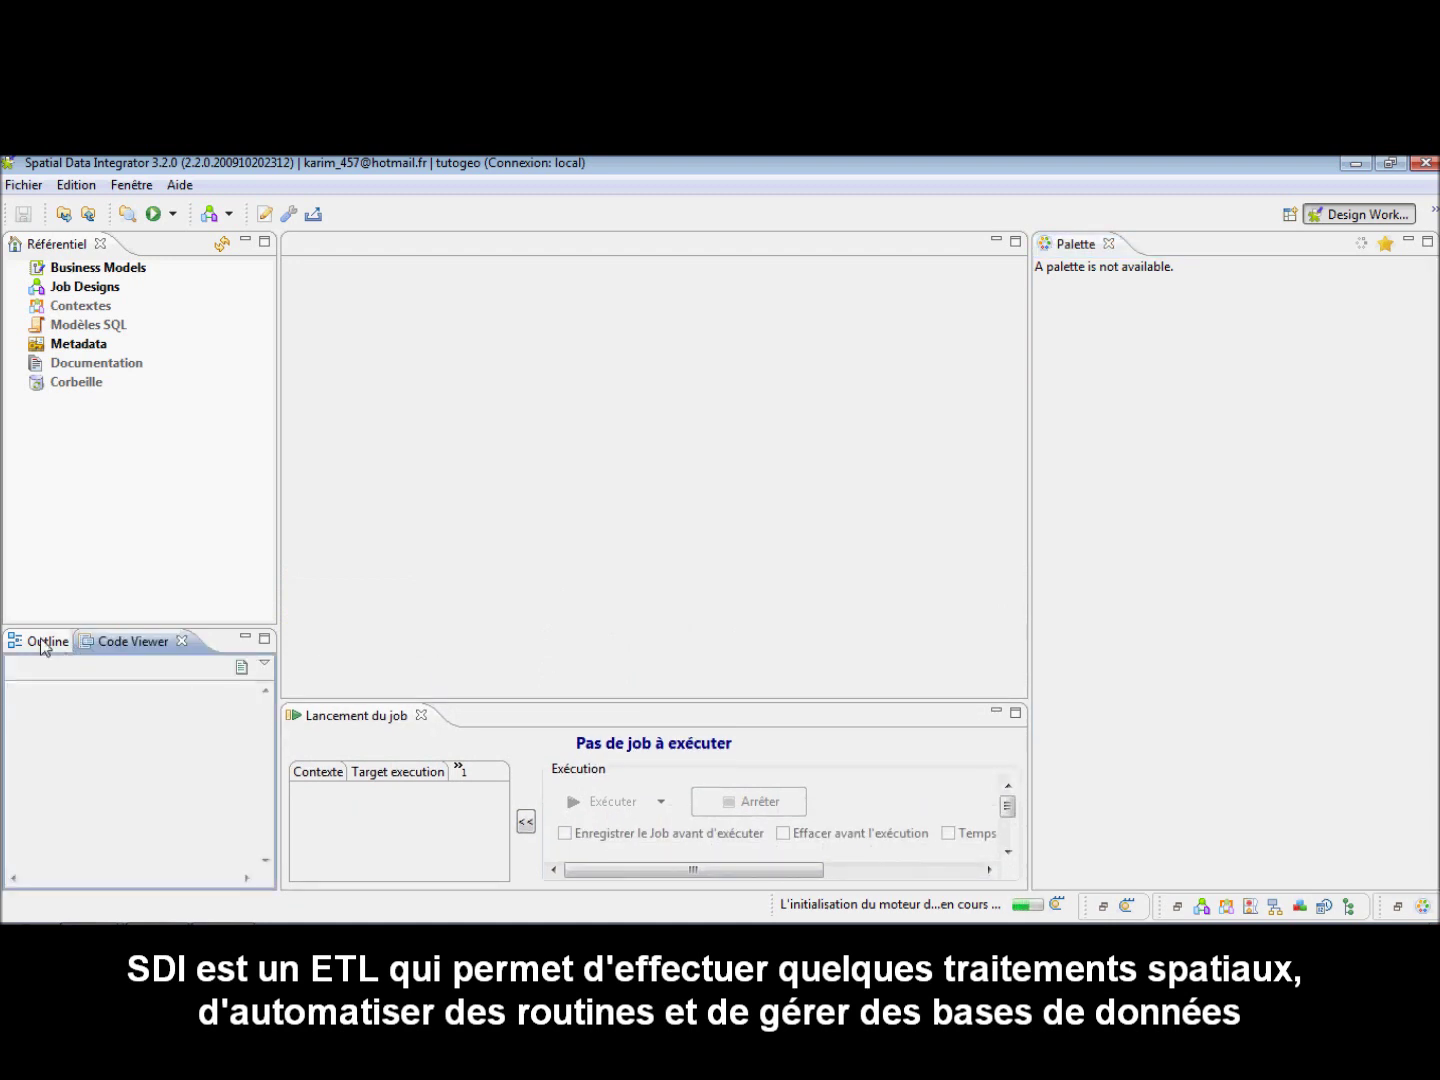
left_click(43, 644)
- Create a new job named "tutoriel" under Job Designs and select it in the expanded repository tree
left_click(60, 288)
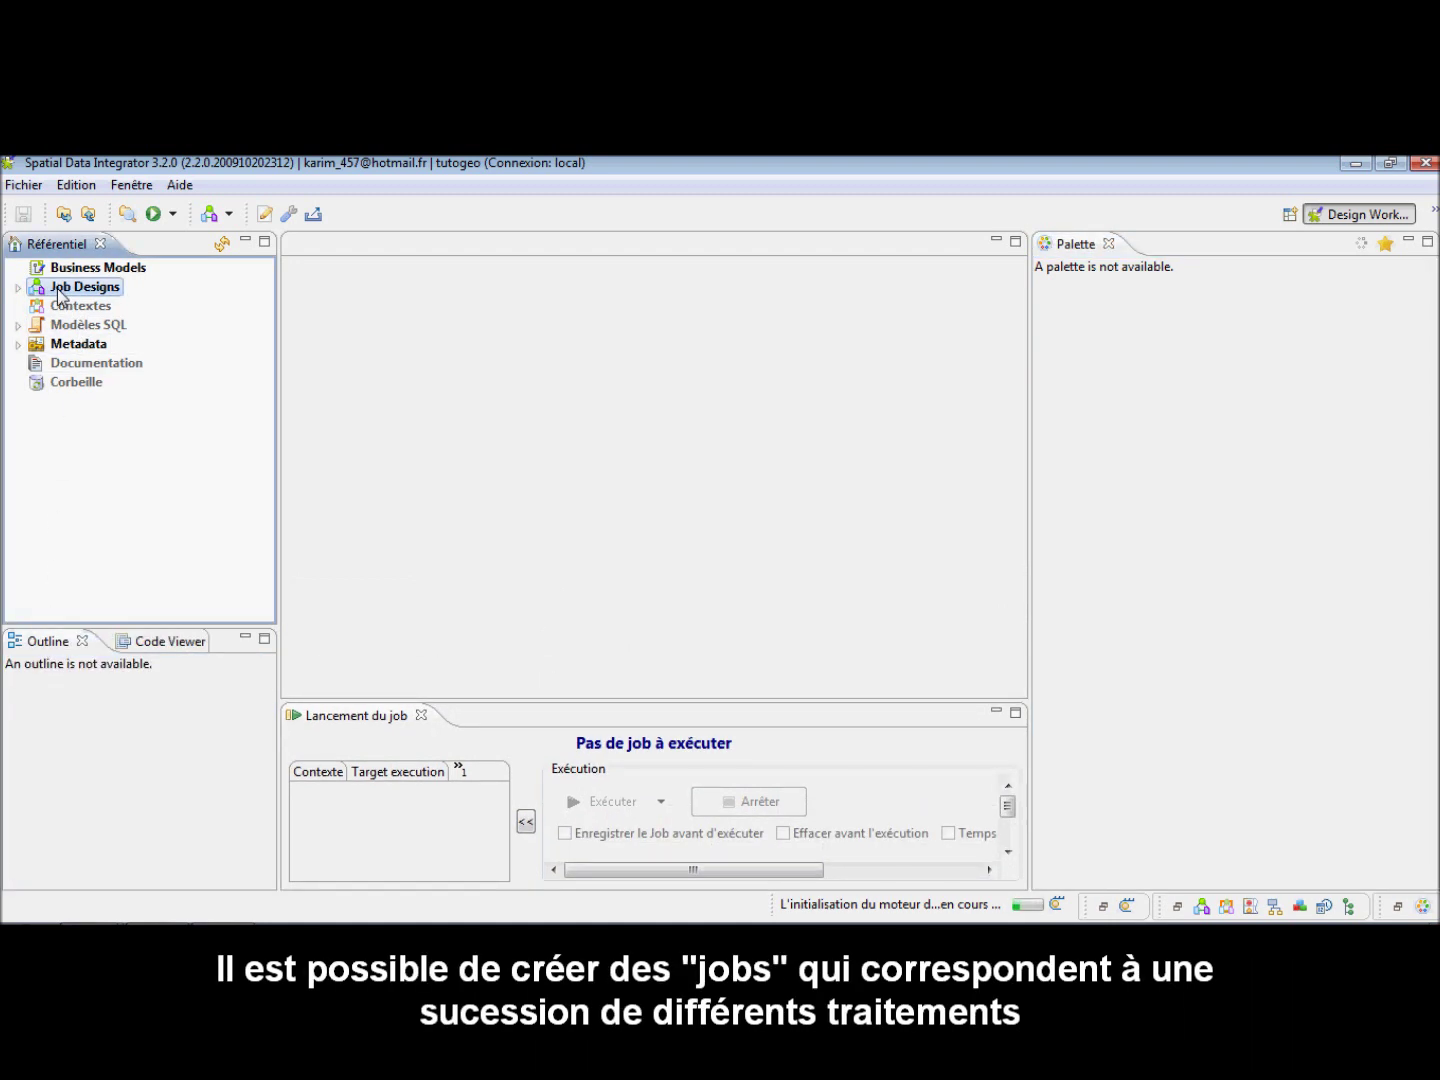
right_click(61, 293)
left_click(90, 304)
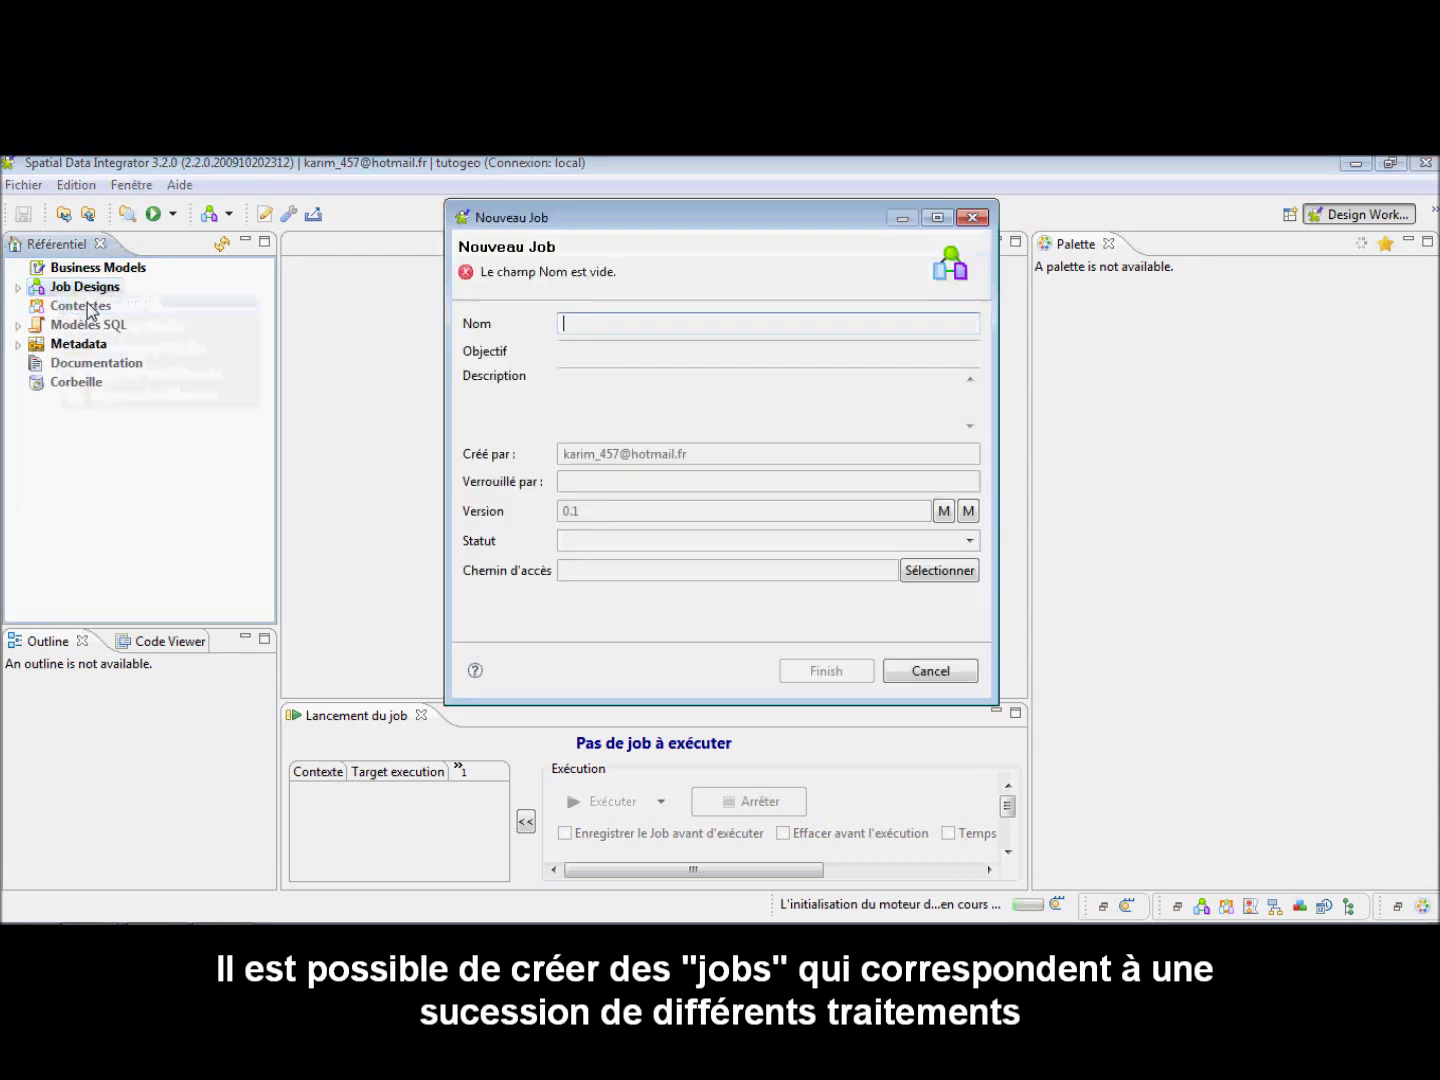
type("tutoriel")
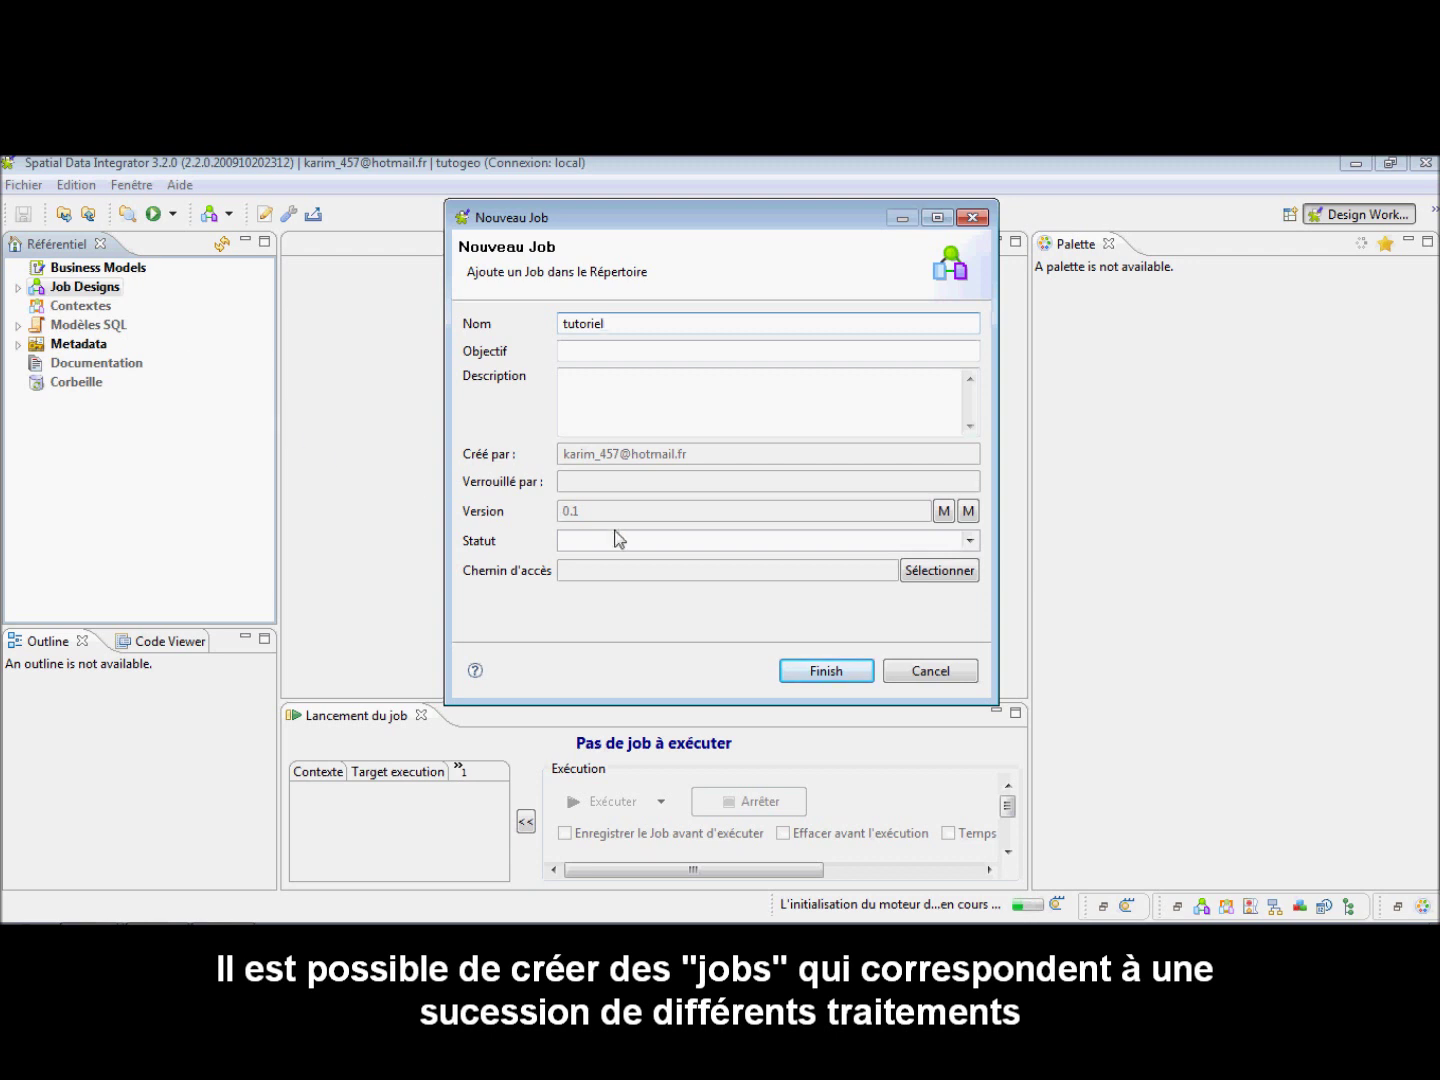
left_click(969, 541)
left_click(969, 541)
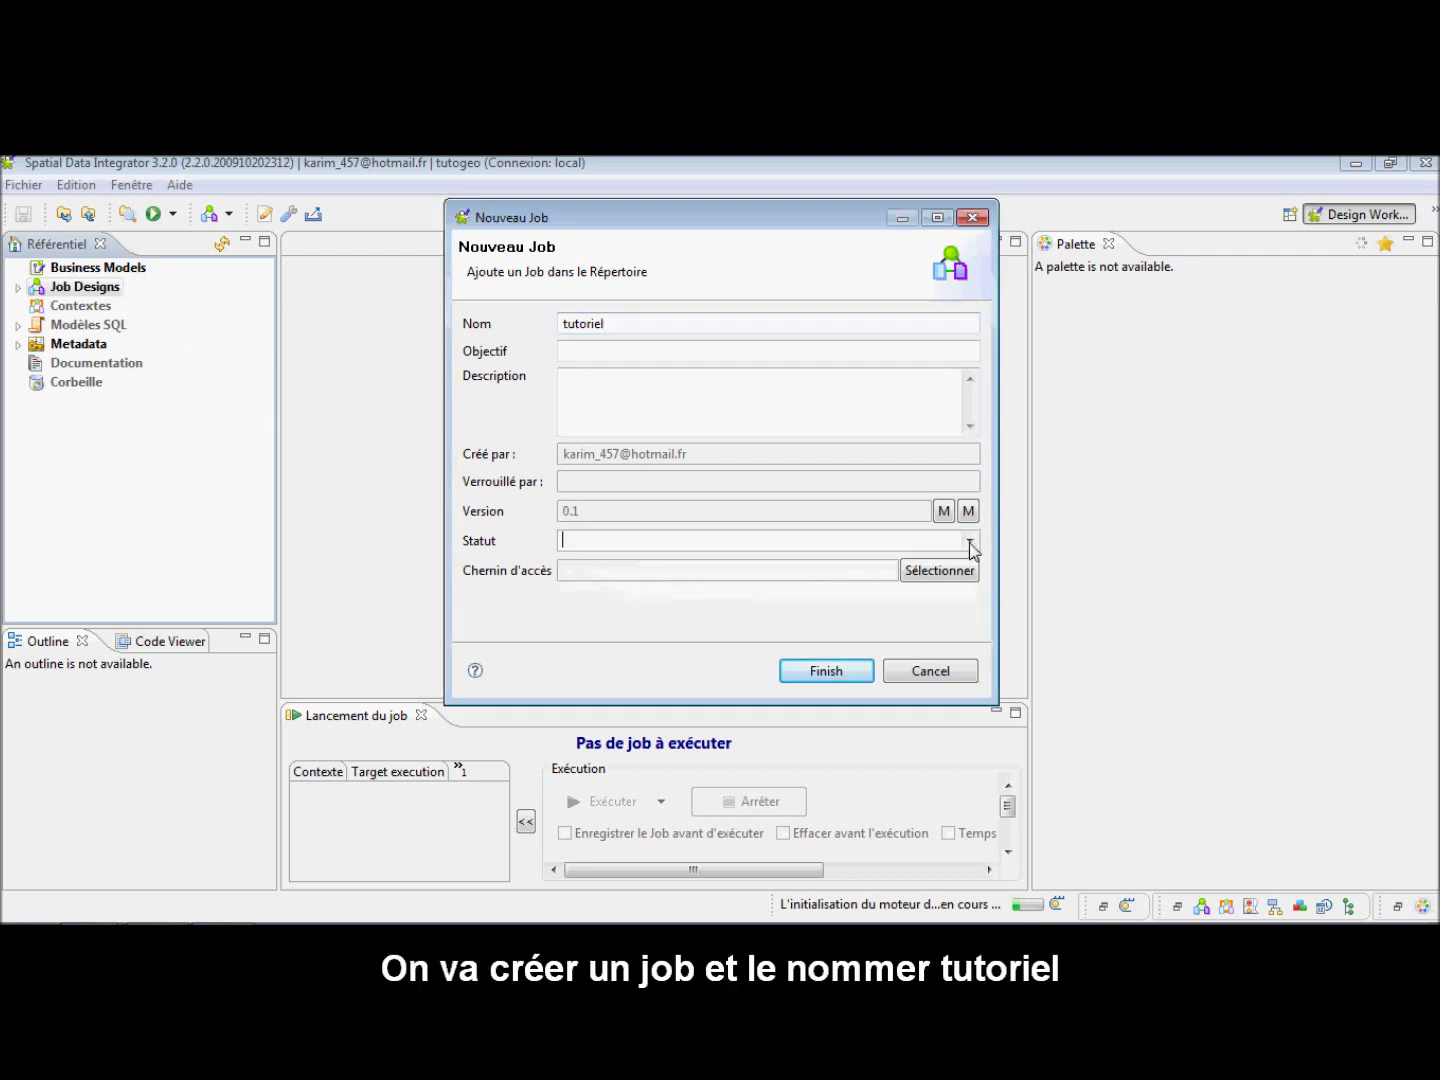
left_click(826, 670)
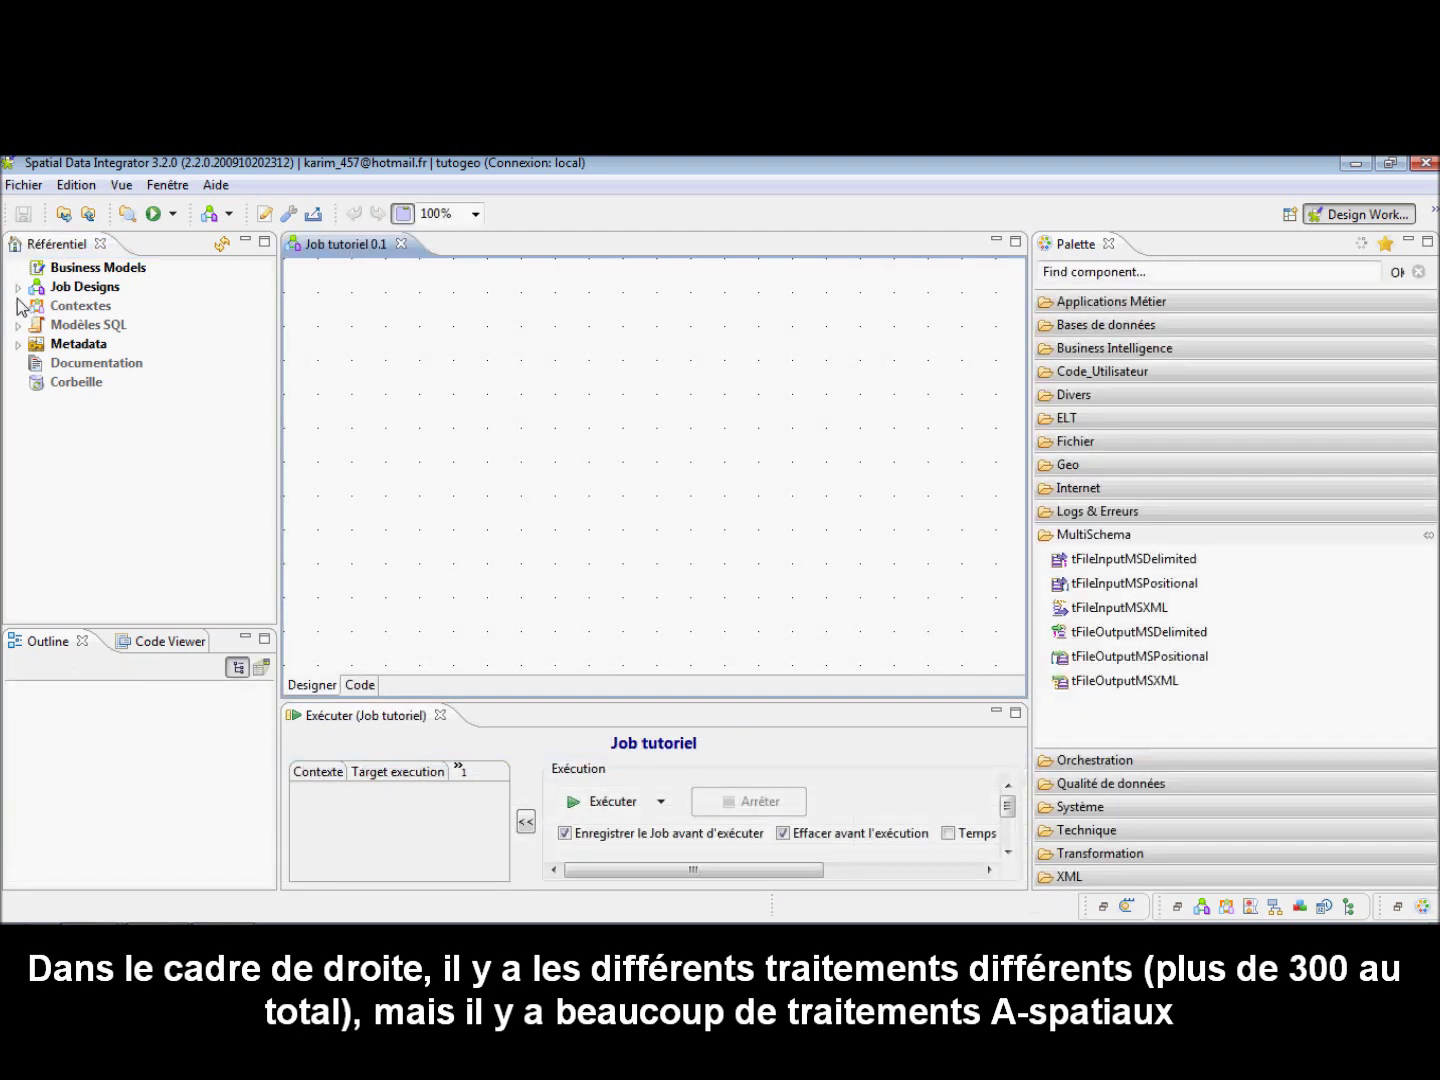
left_click(18, 287)
left_click(92, 325)
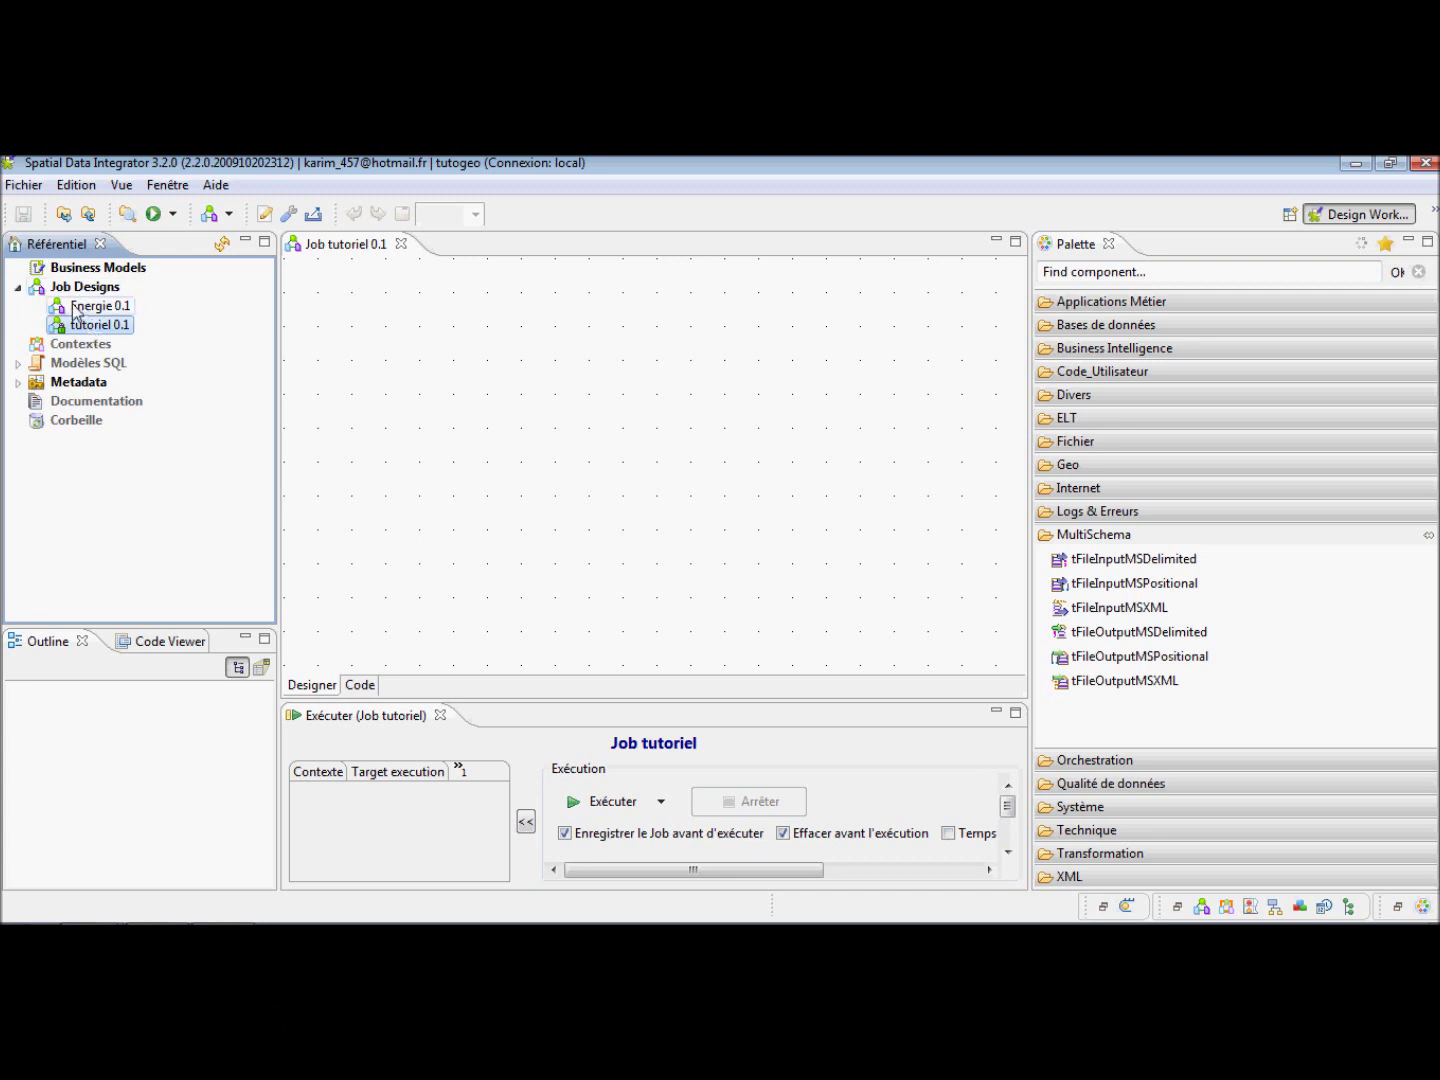
- Examine the Applications Métier components in the palette, including the Salesforce and VtigerCRM groups, with the MultiSchema category collapsed
left_click(1177, 536)
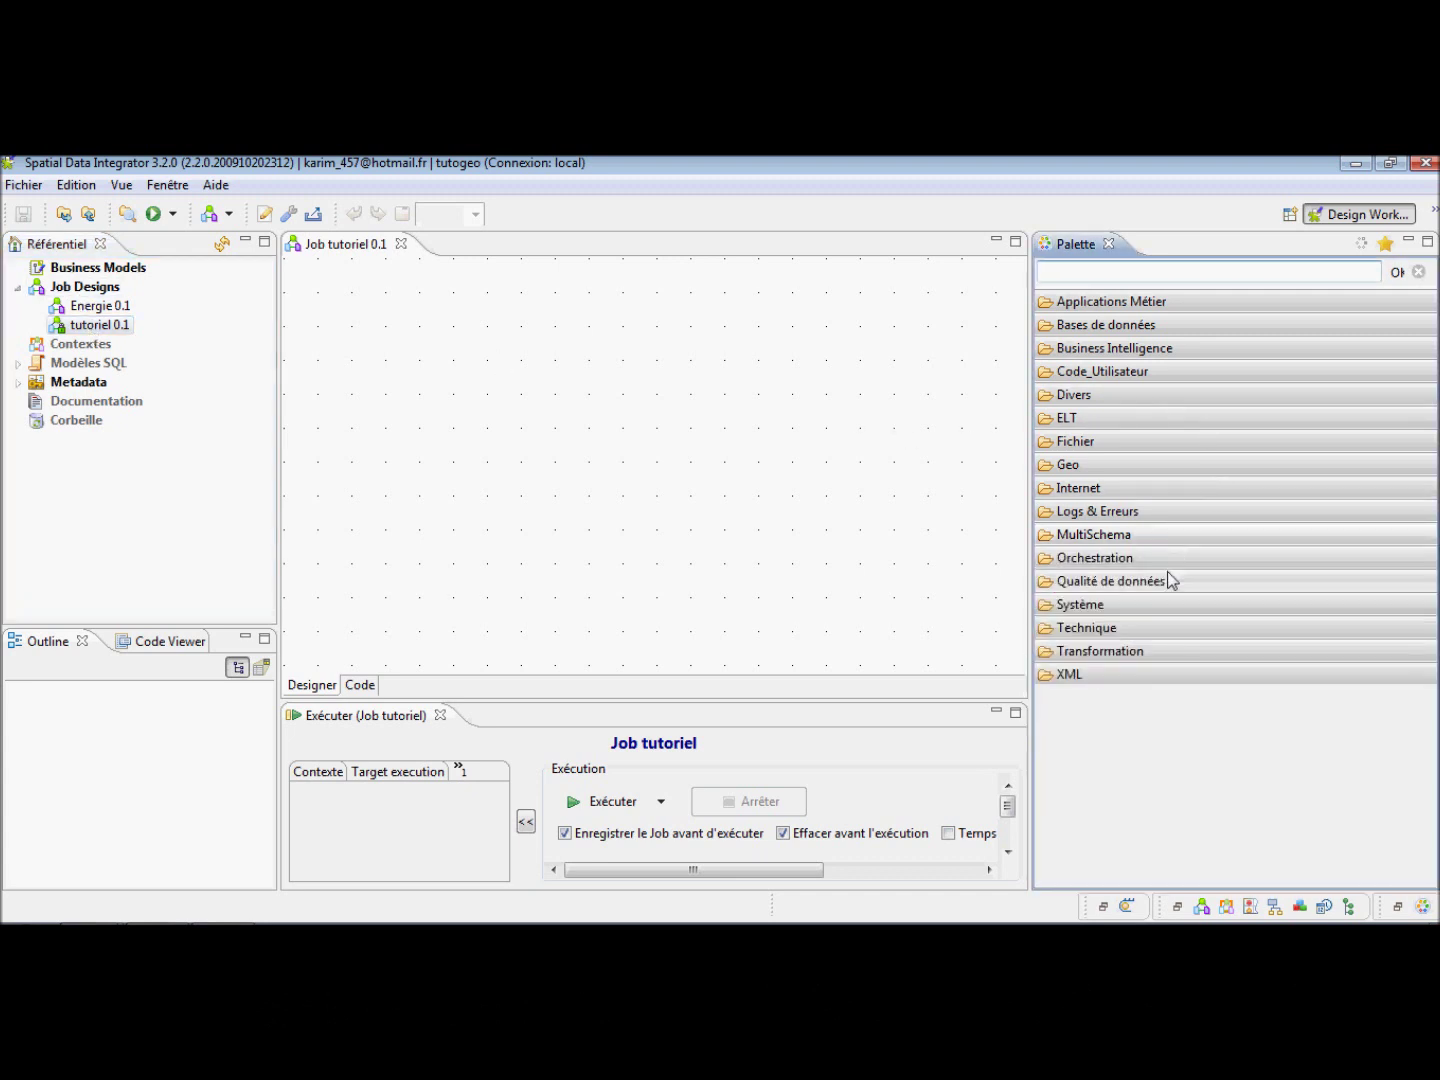
left_click(1139, 302)
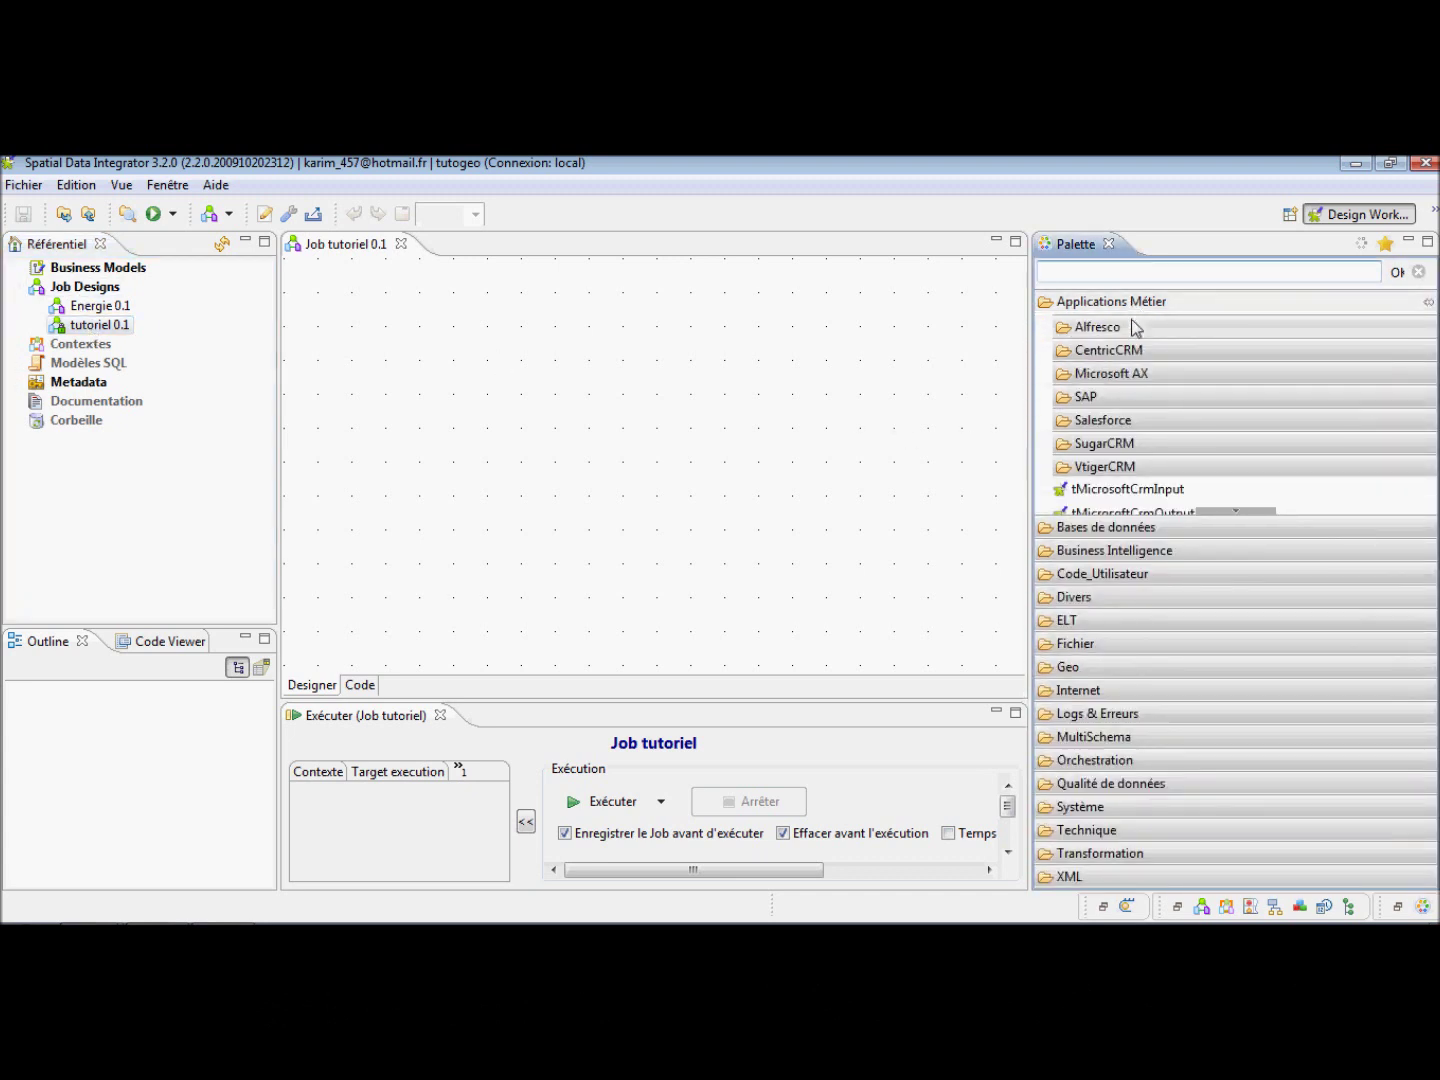
left_click(1135, 328)
left_click(1134, 330)
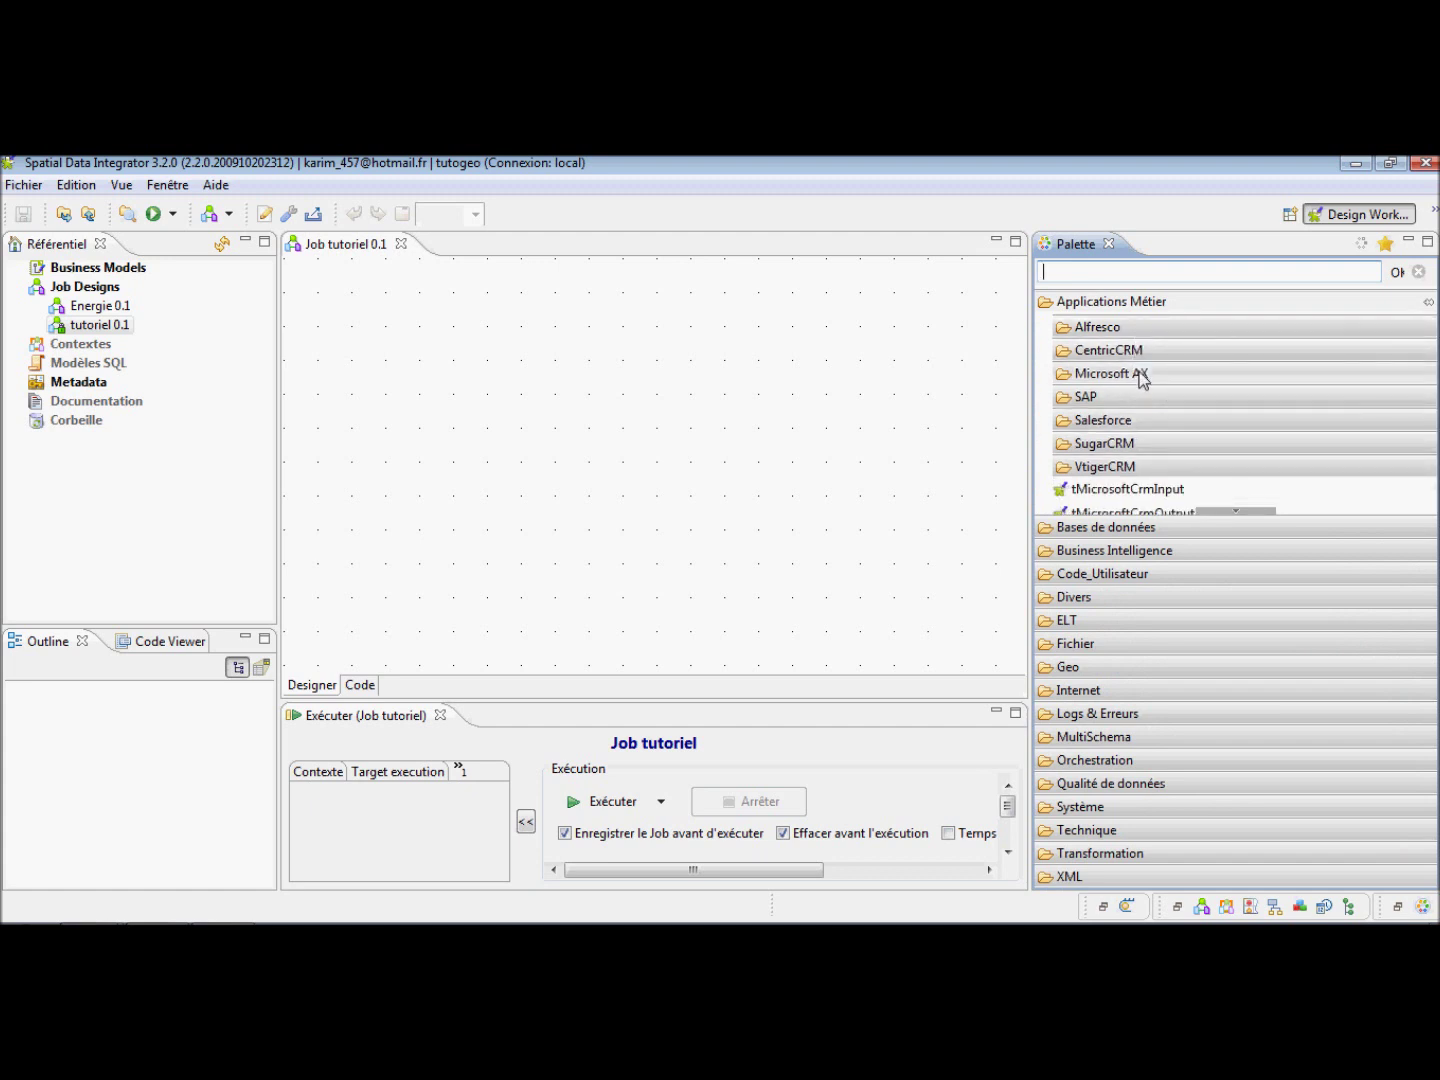
left_click(1141, 376)
left_click(1176, 378)
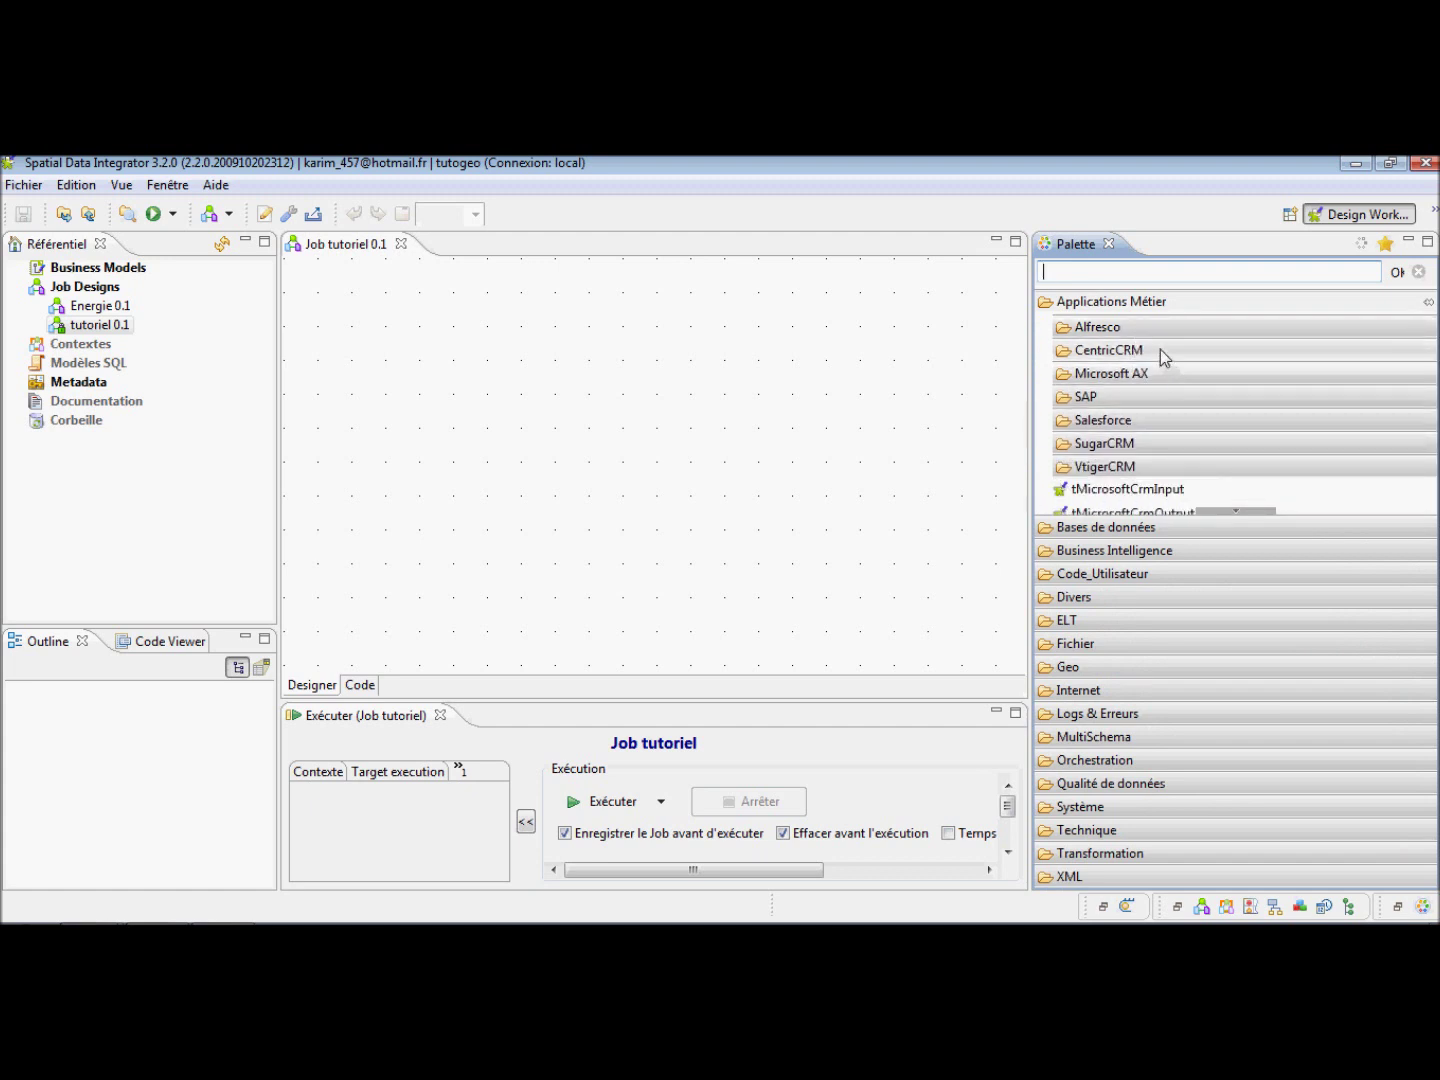
left_click(1153, 423)
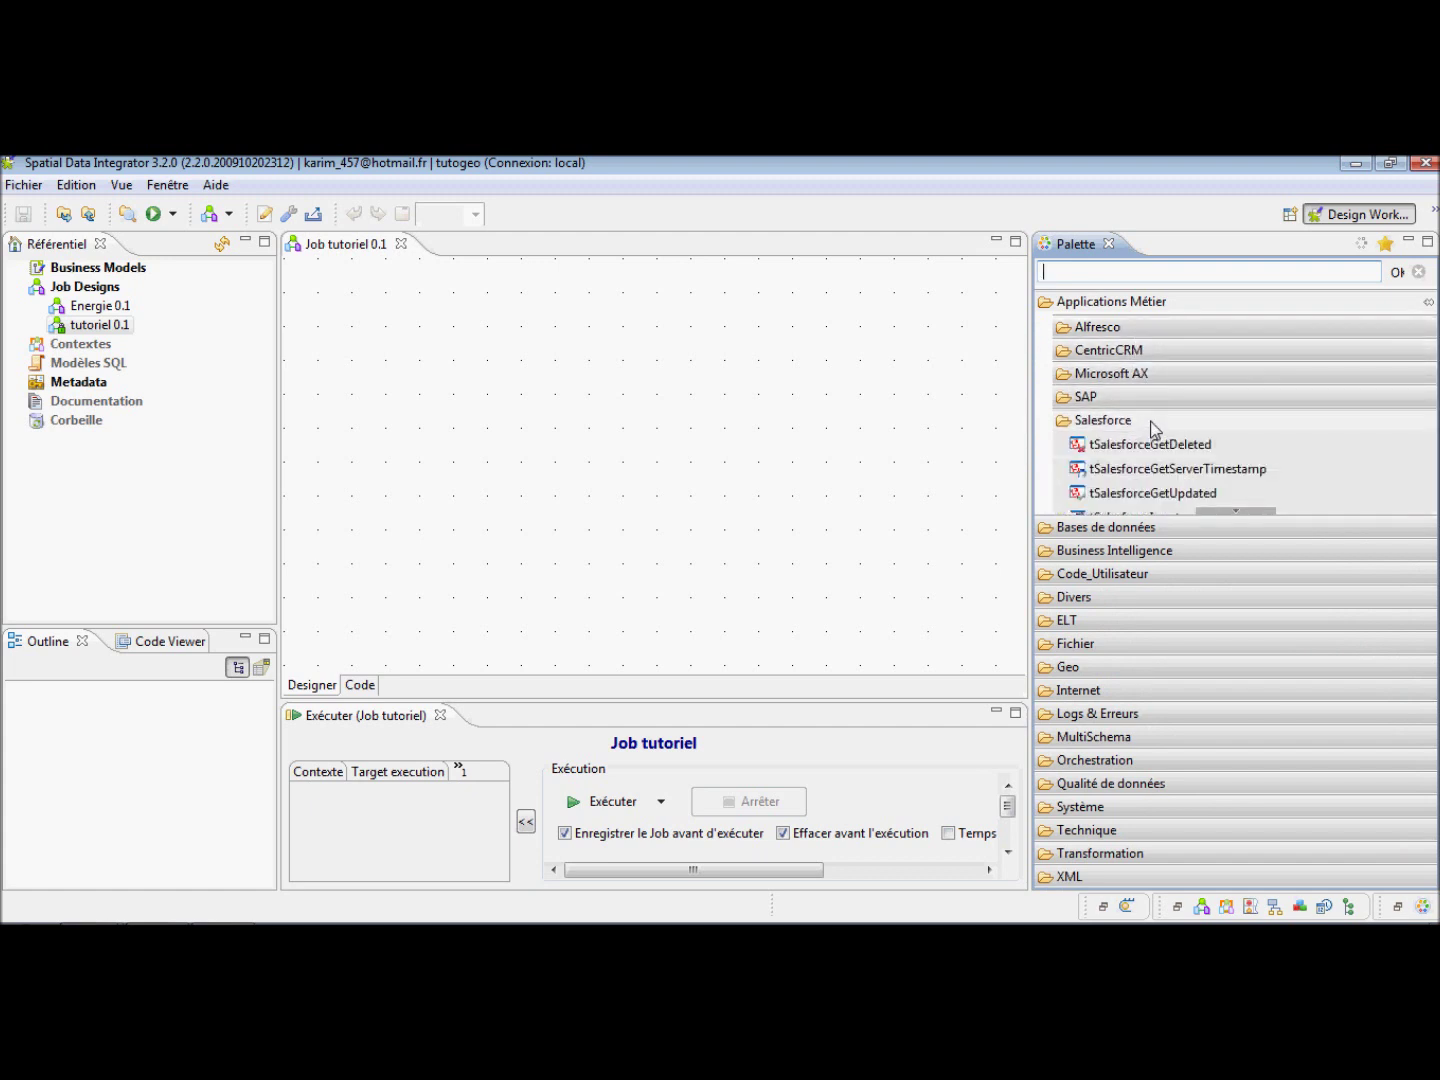
left_click(1152, 426)
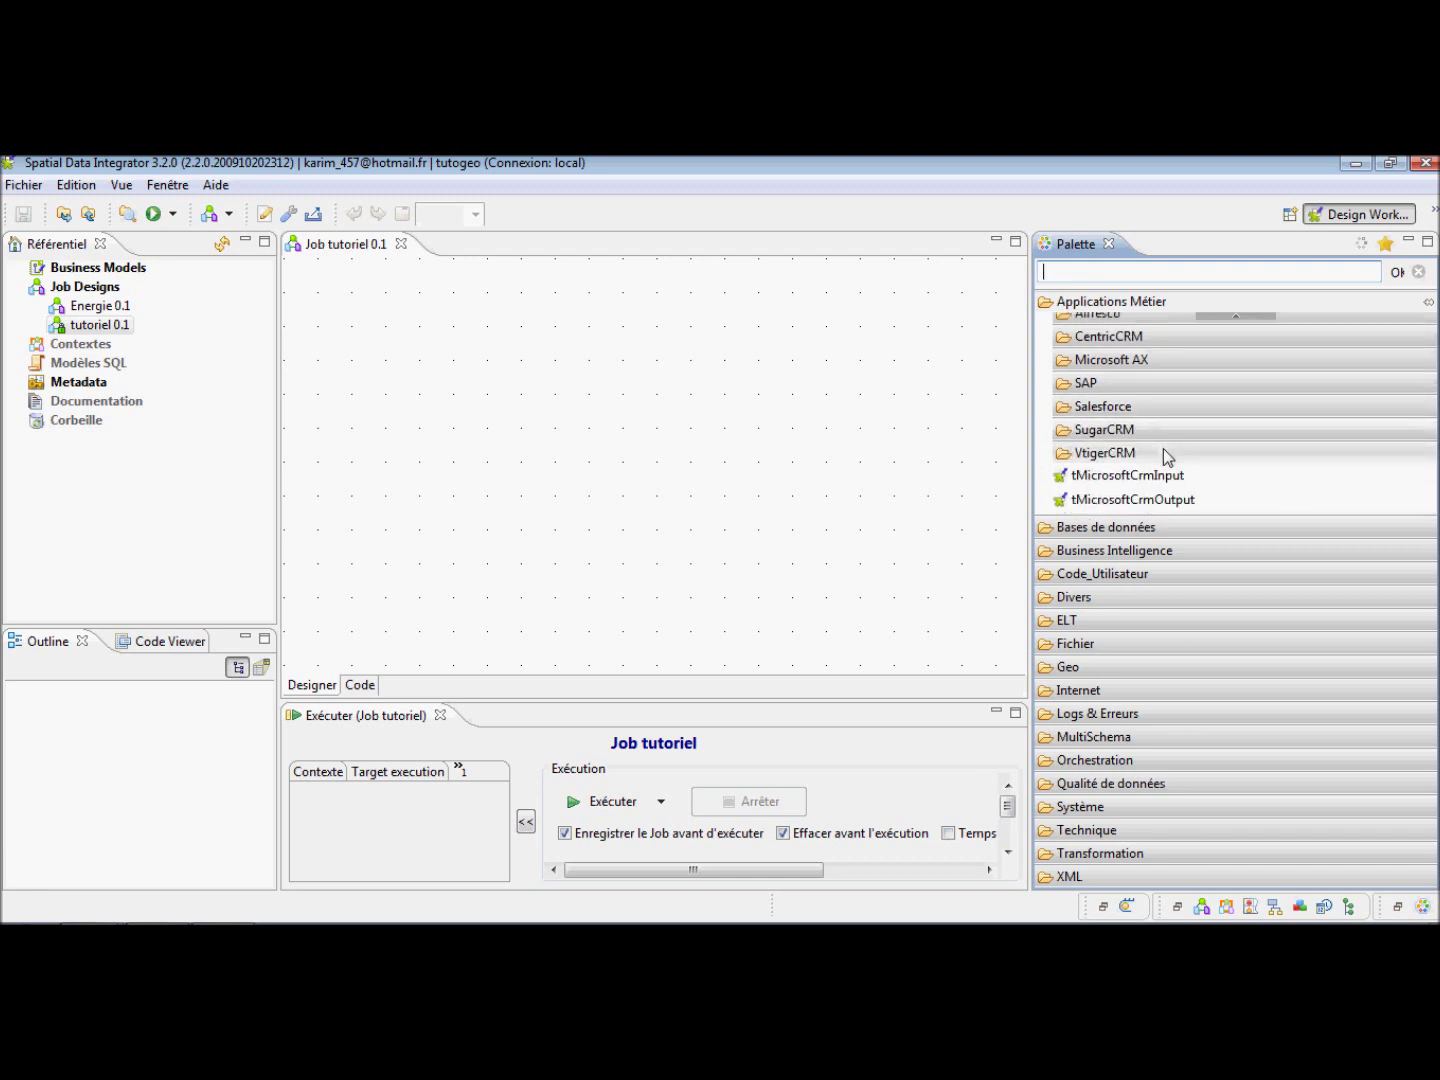
left_click(1164, 455)
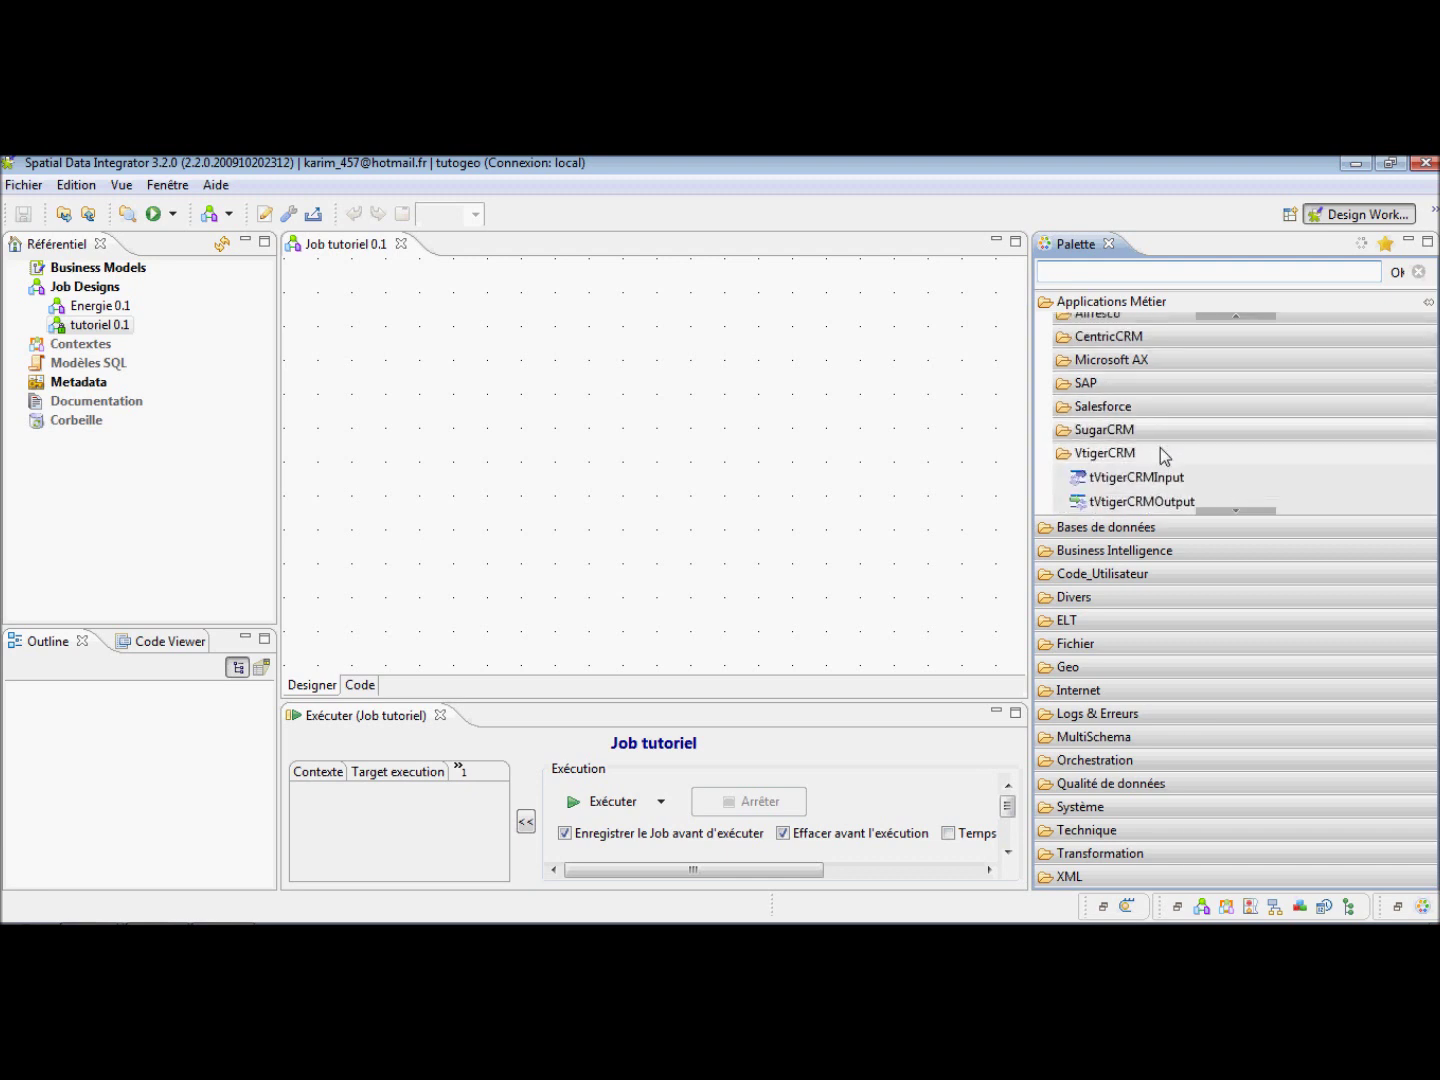
left_click(1161, 453)
left_click(1161, 454)
left_click(1161, 453)
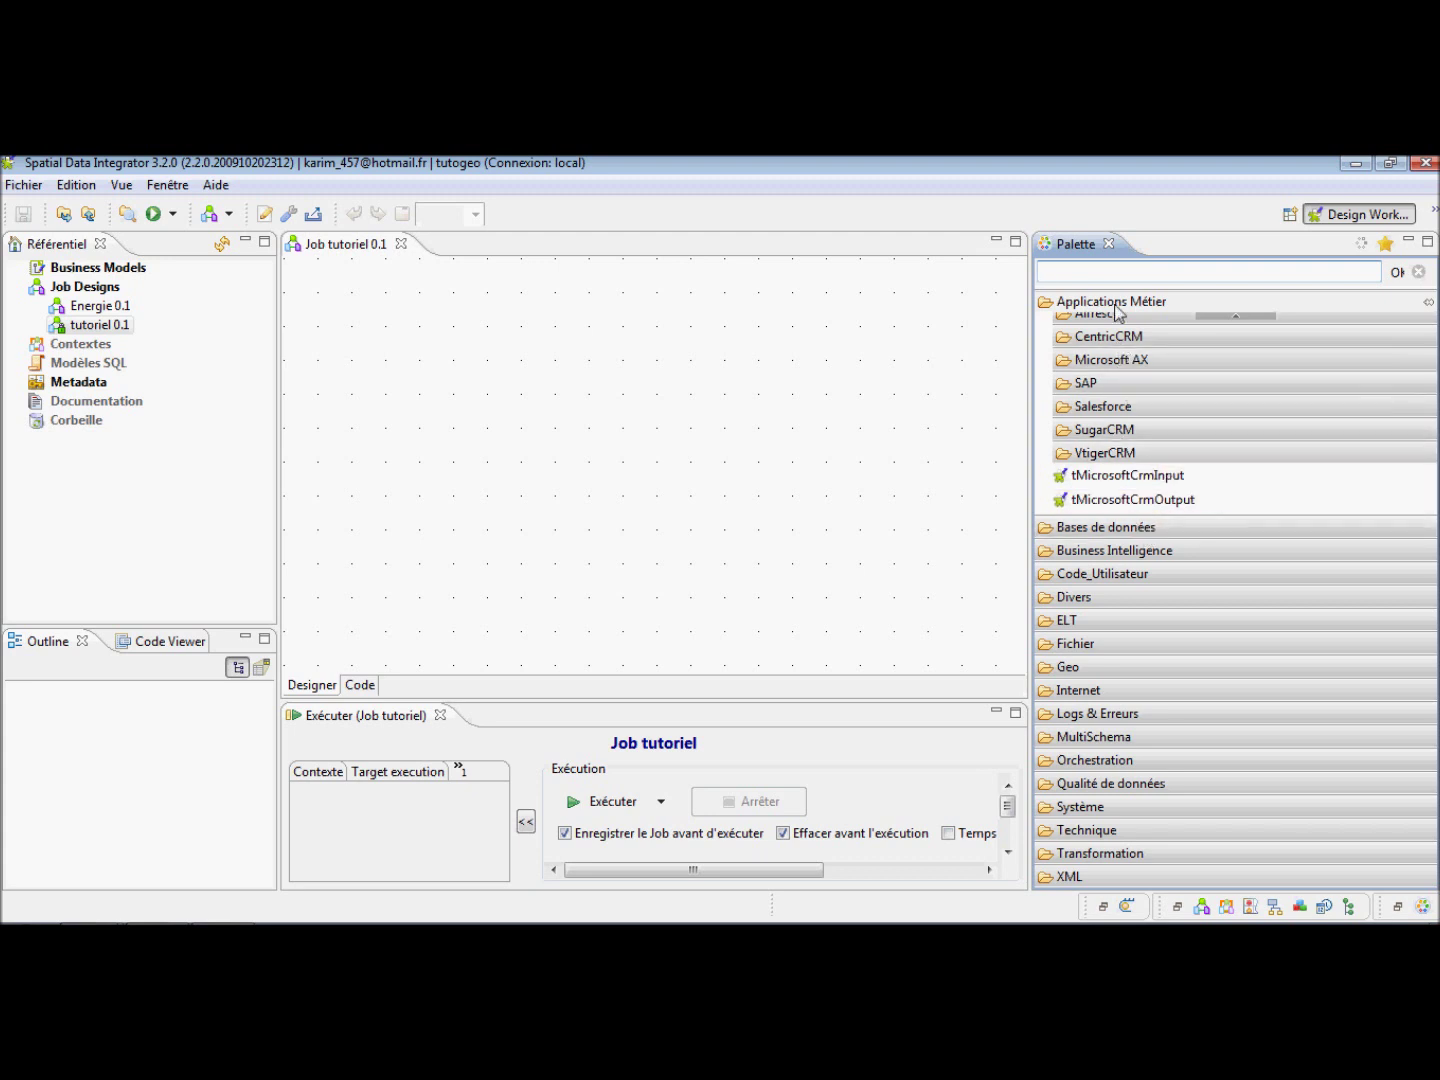
left_click(1116, 304)
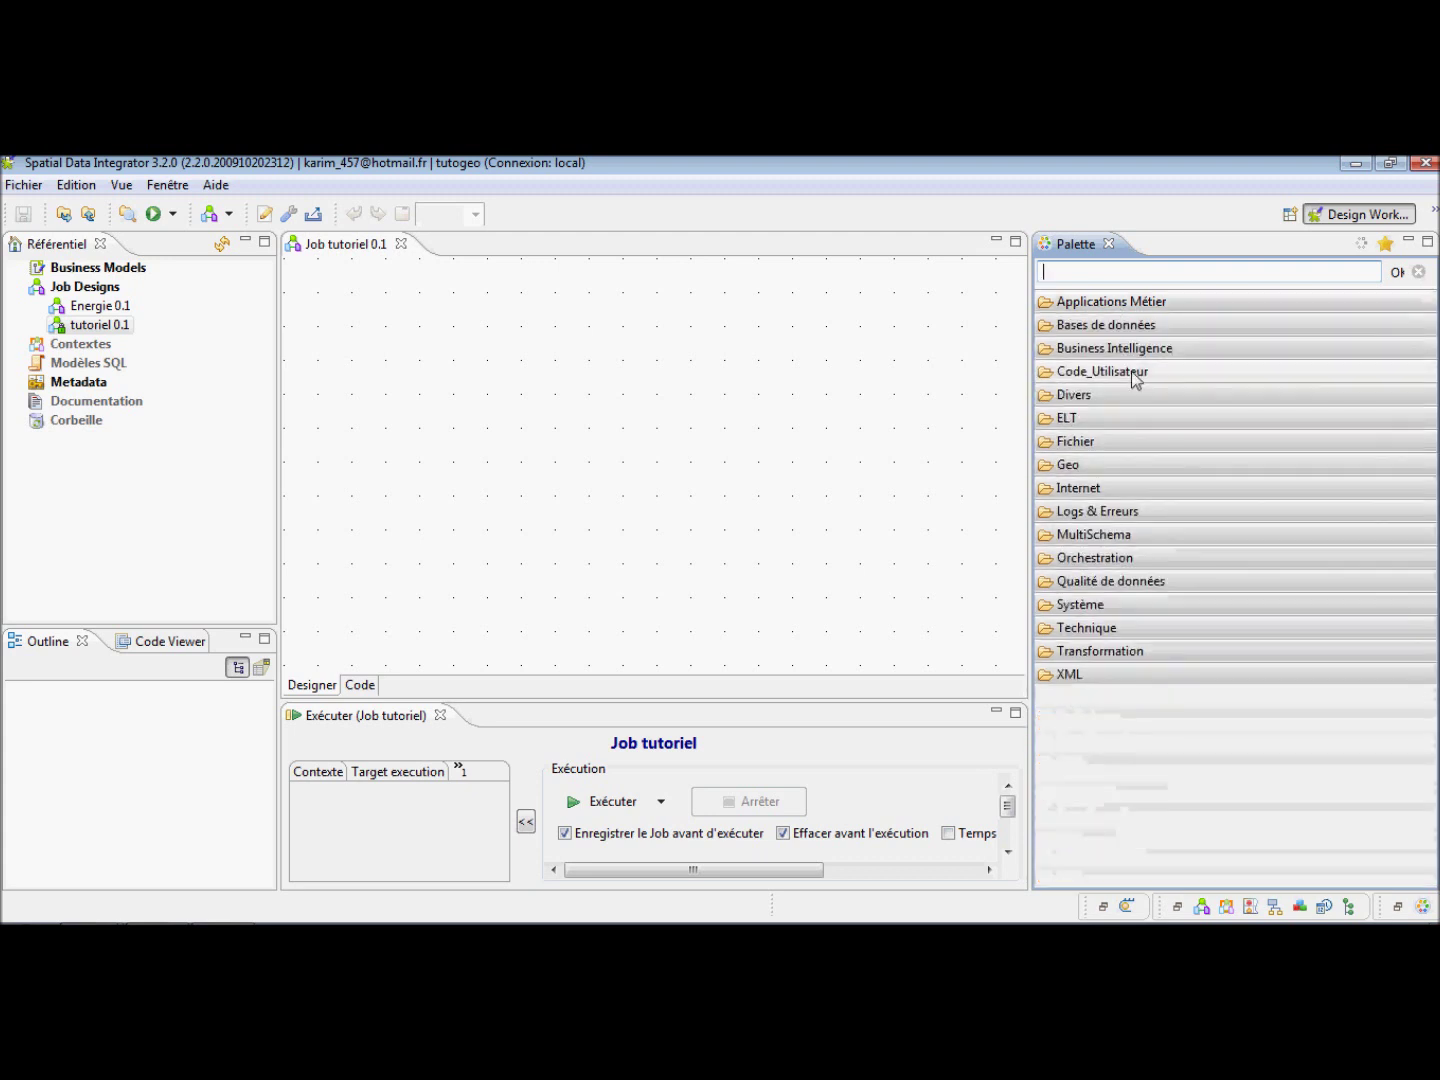
- Examine the ELT components in the palette, including the Teradata group, and open the Fichier category
left_click(1107, 421)
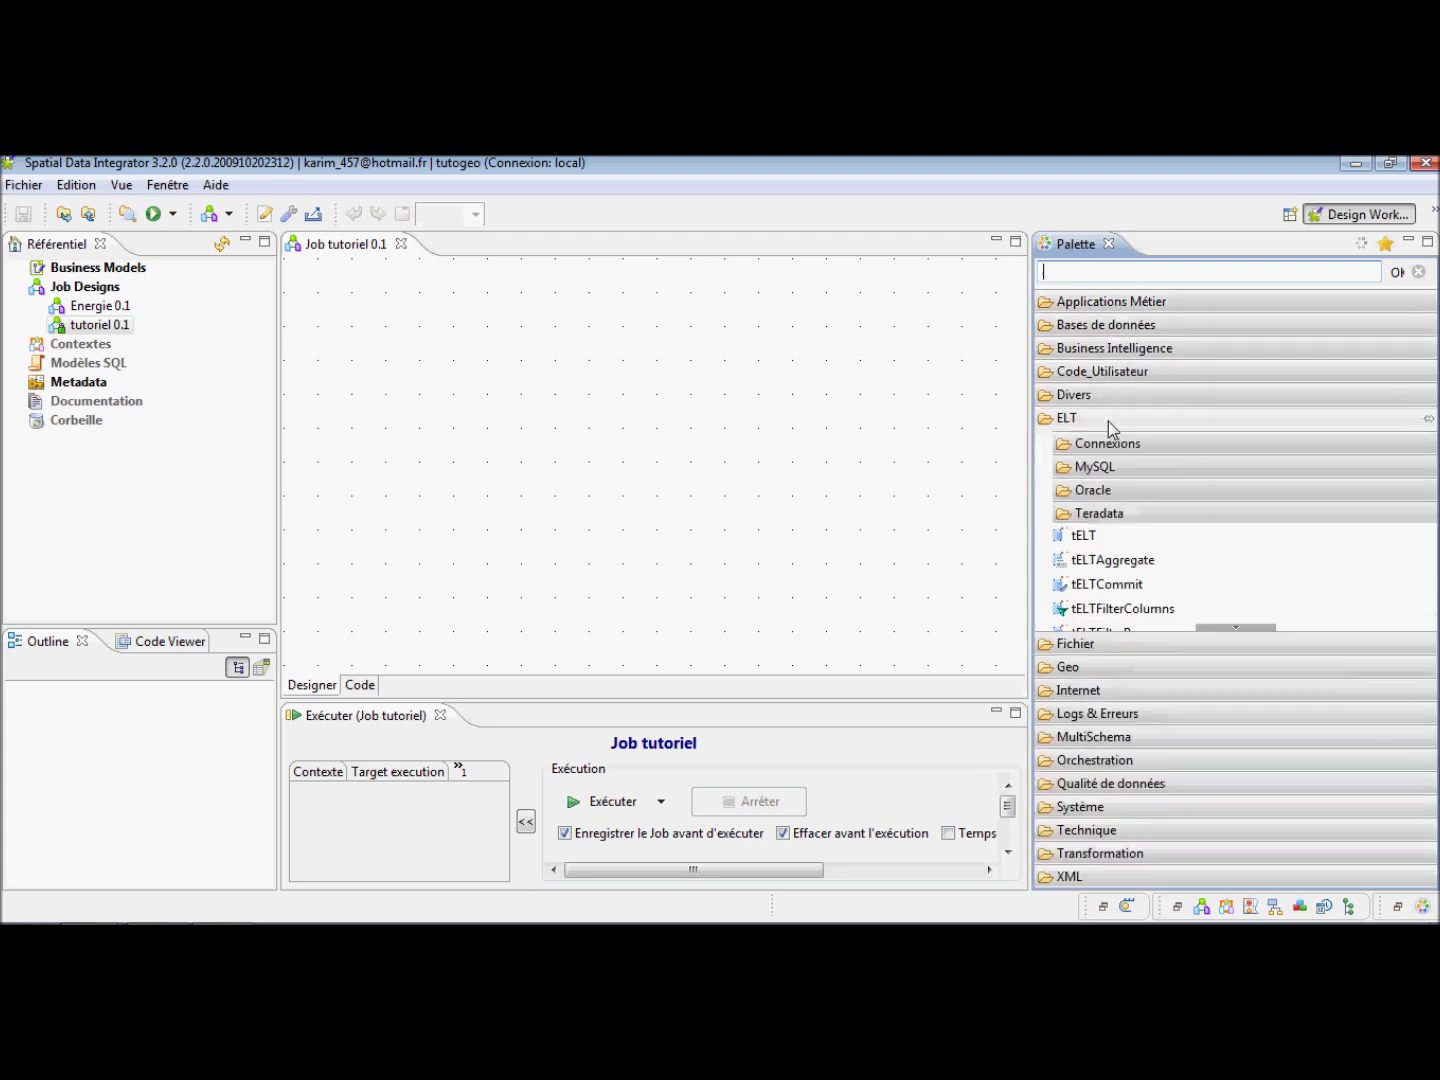
left_click(1130, 515)
left_click(1128, 515)
left_click(1129, 516)
scroll(1128, 517, "down", 3)
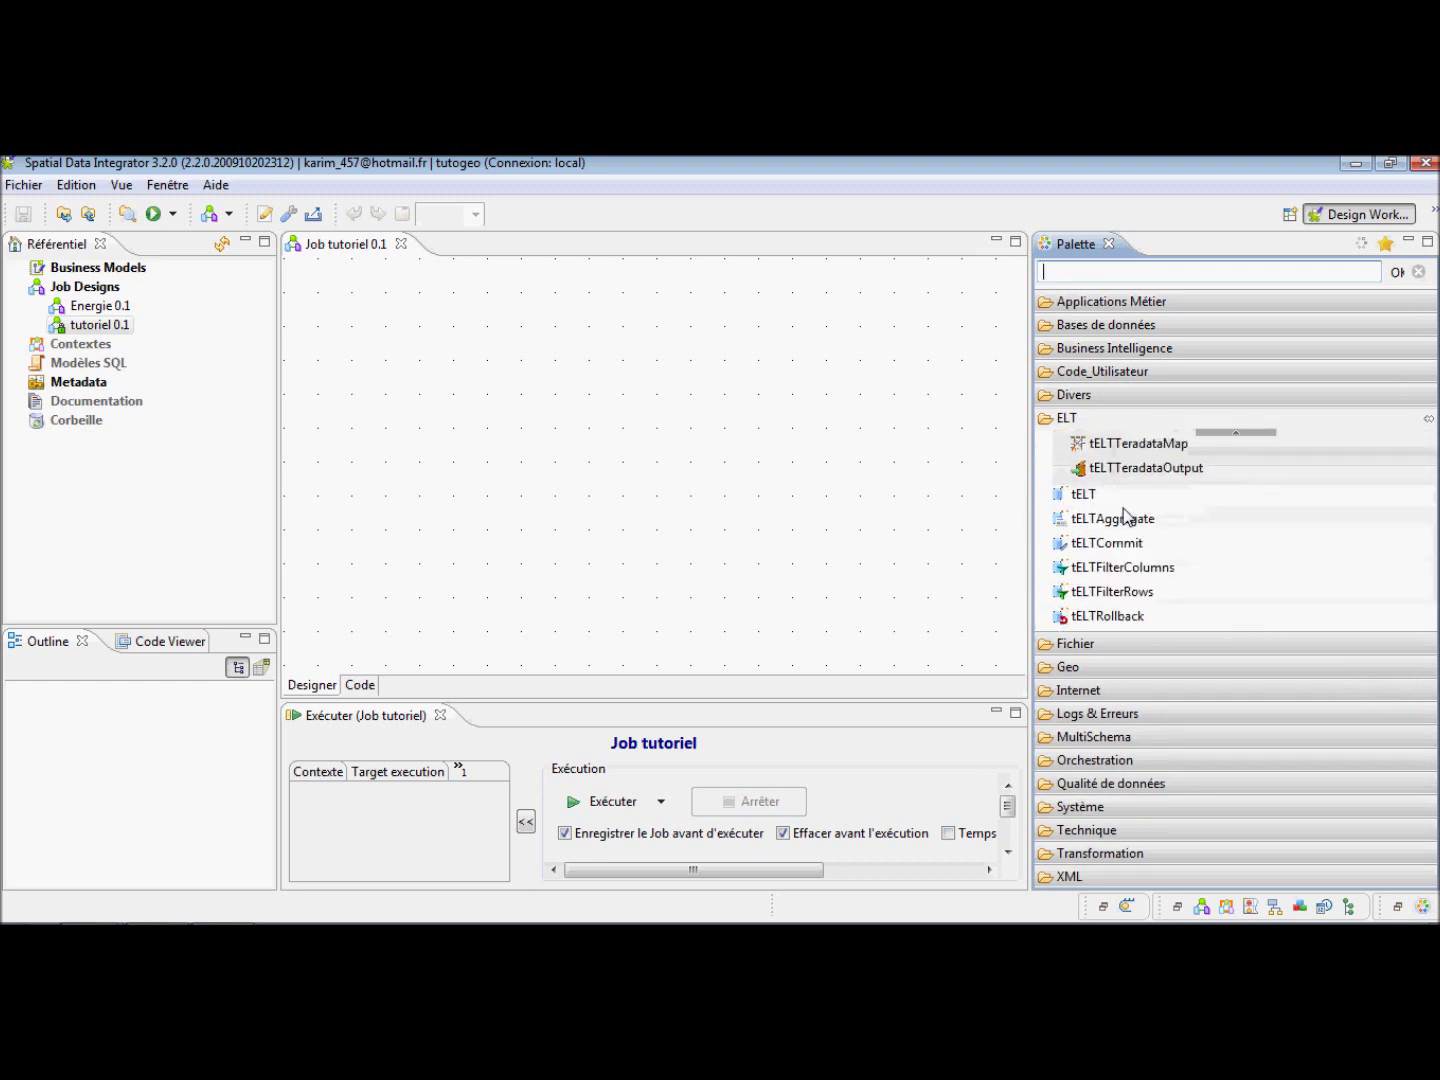
left_click(1138, 644)
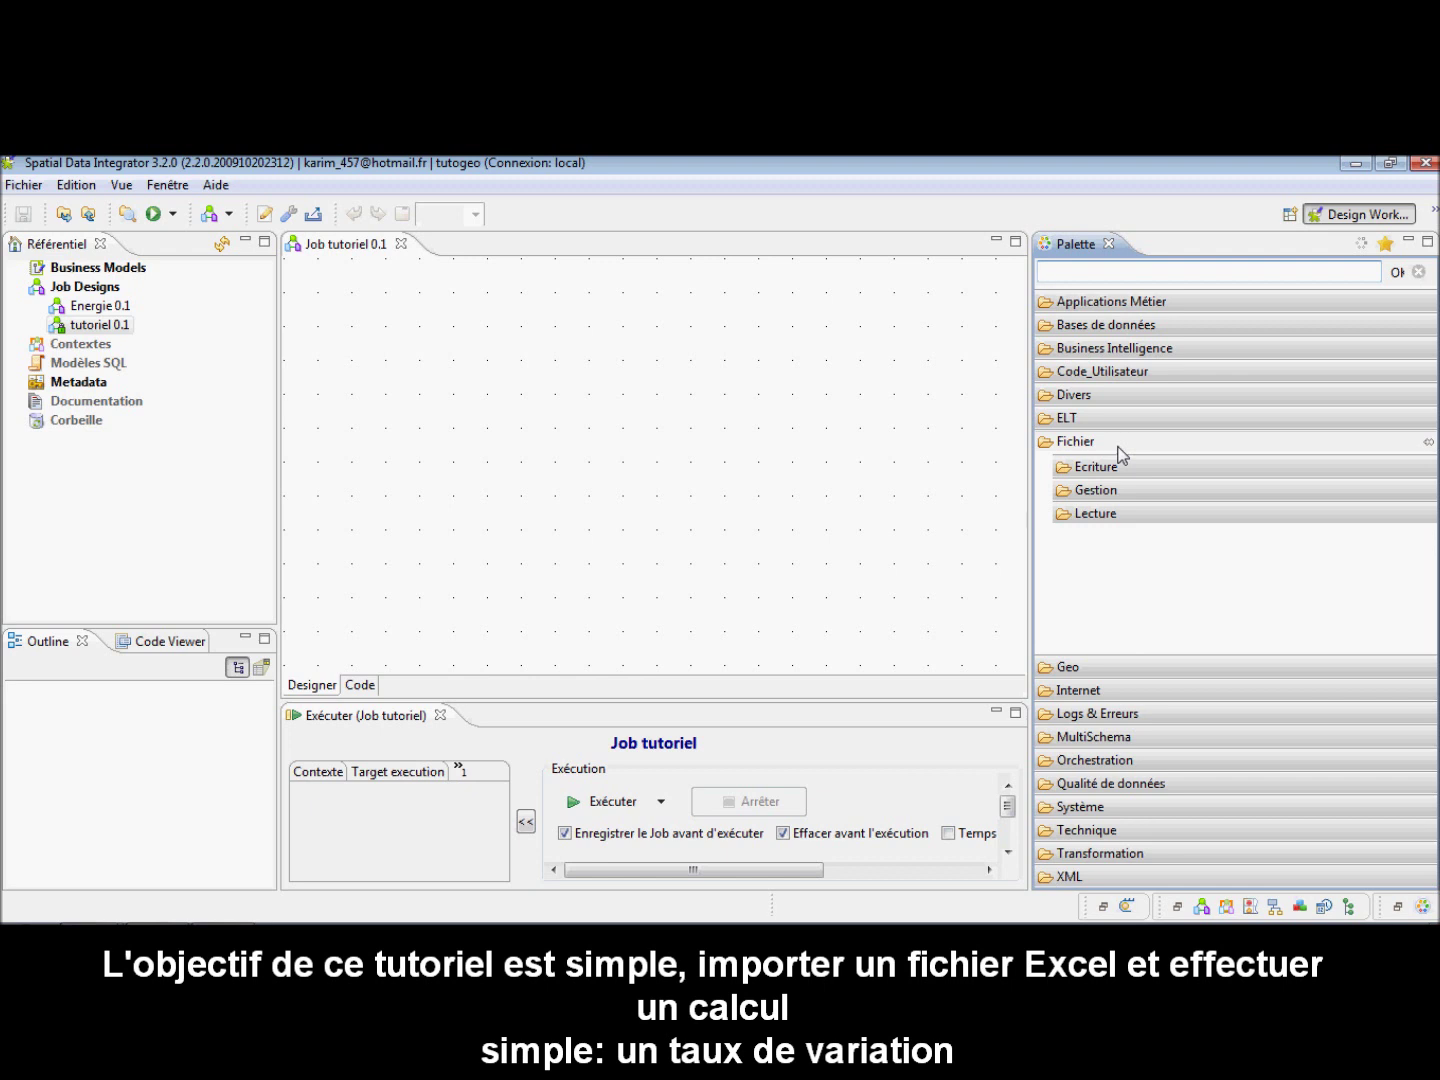
- Expand Metadata in the repository and start creating a new Excel file entry
left_click(18, 382)
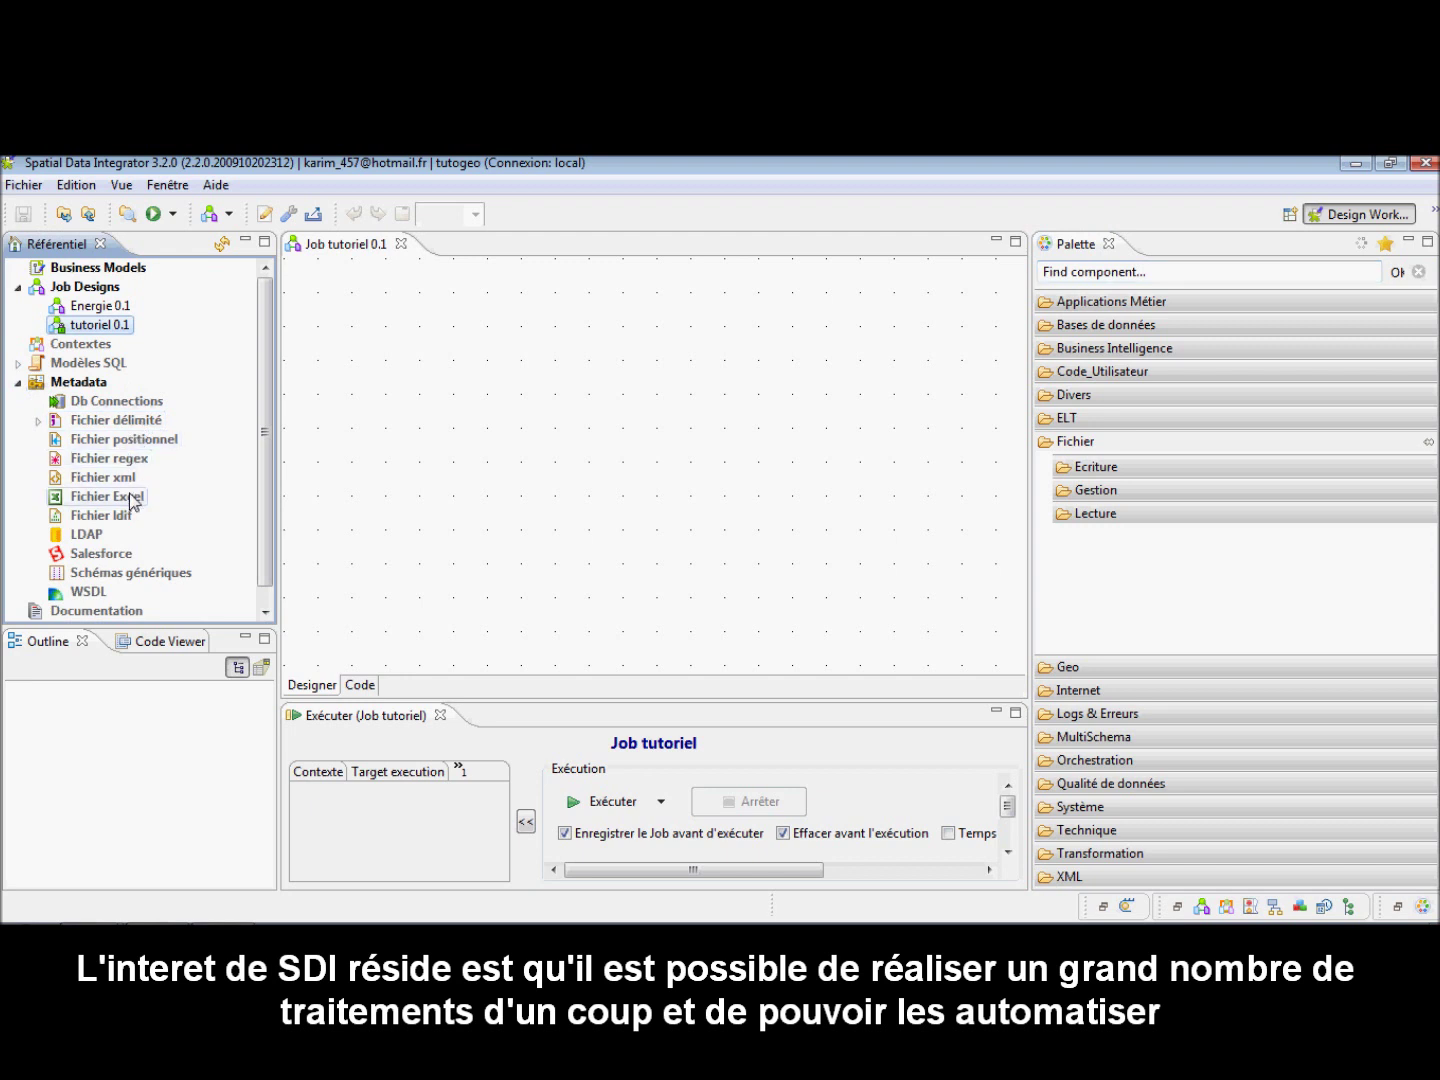
left_click(110, 496)
right_click(130, 498)
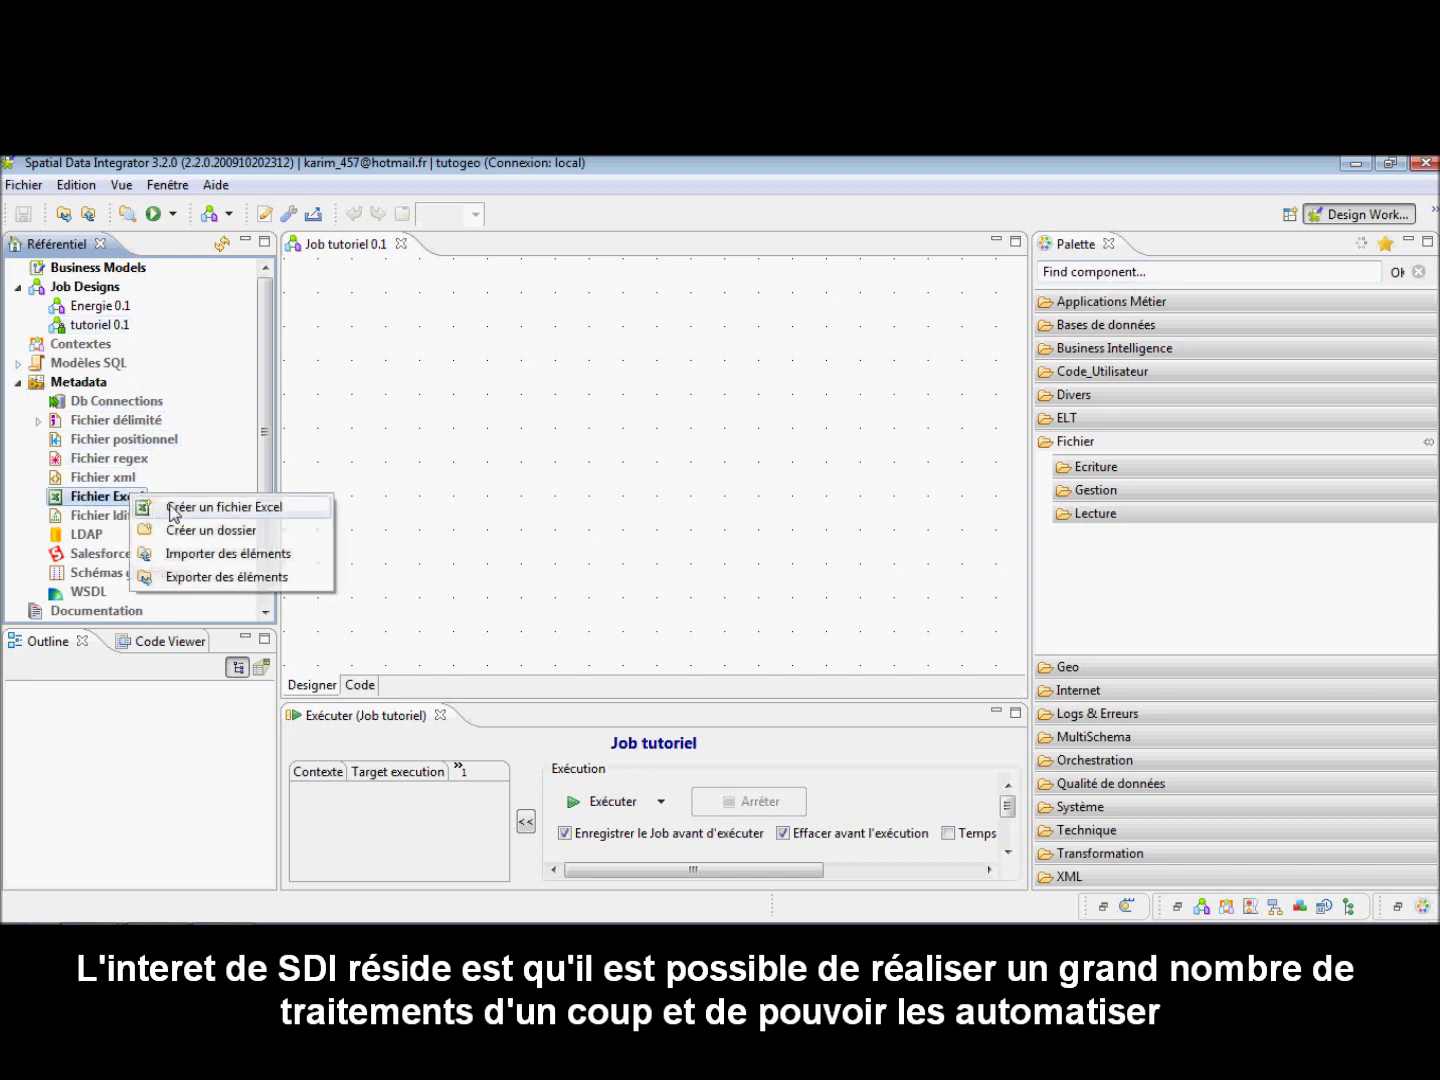
left_click(116, 419)
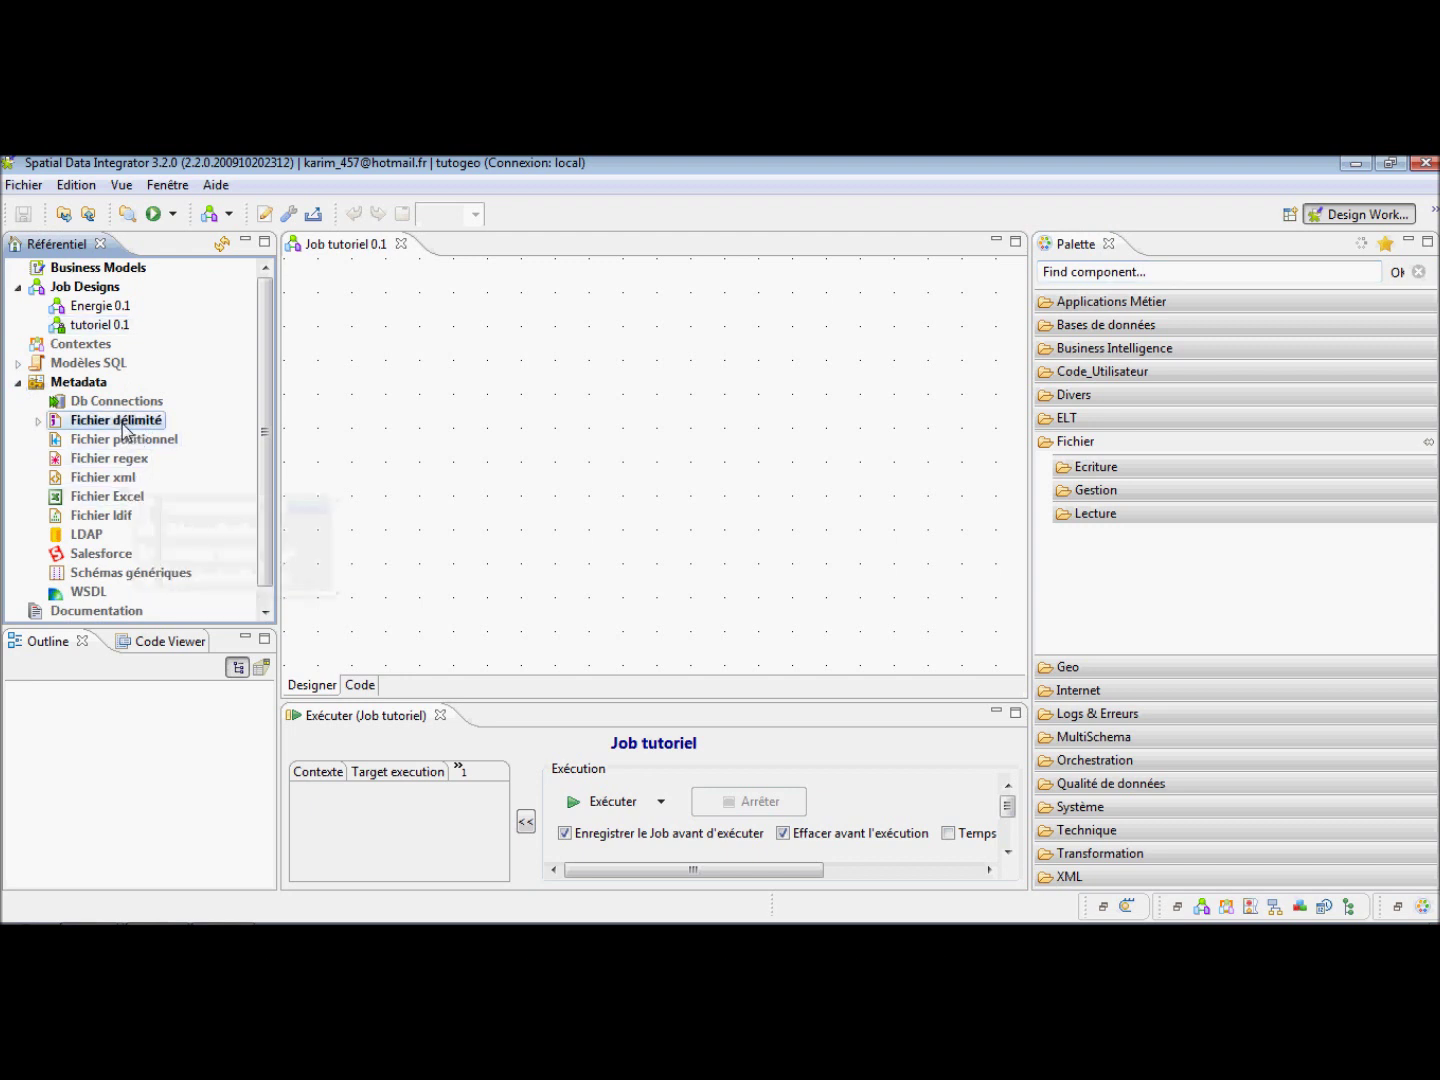
right_click(121, 422)
left_click(108, 496)
right_click(118, 497)
left_click(135, 508)
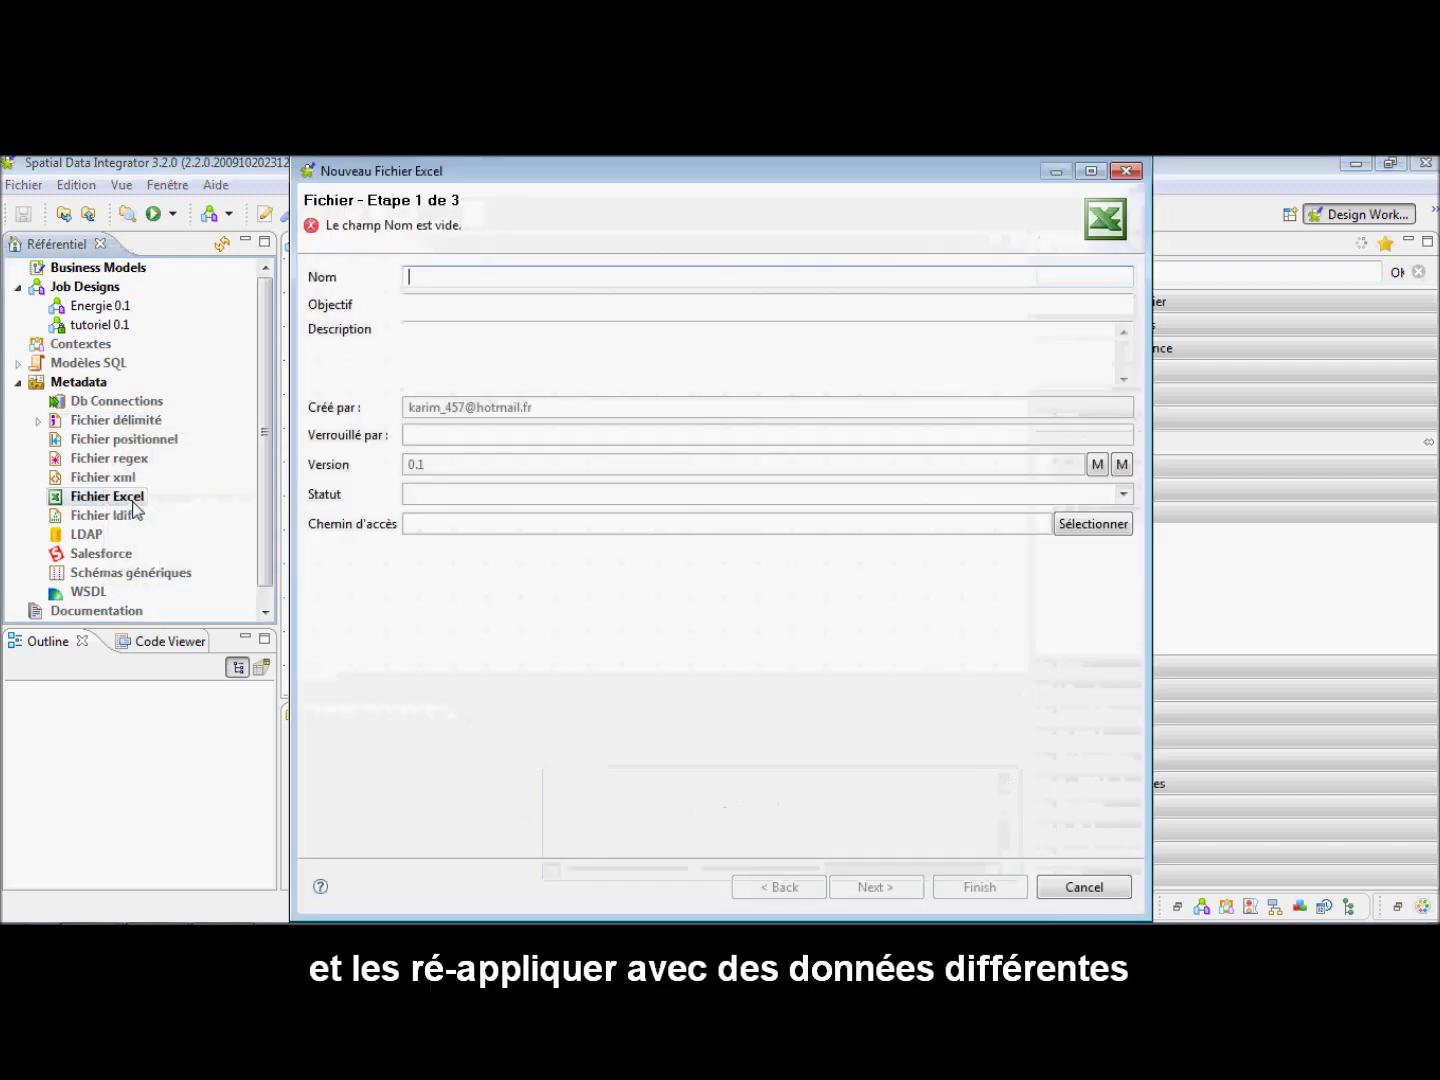
- Name the Excel file entry "Consommation_energie" and continue to its file settings
type("C")
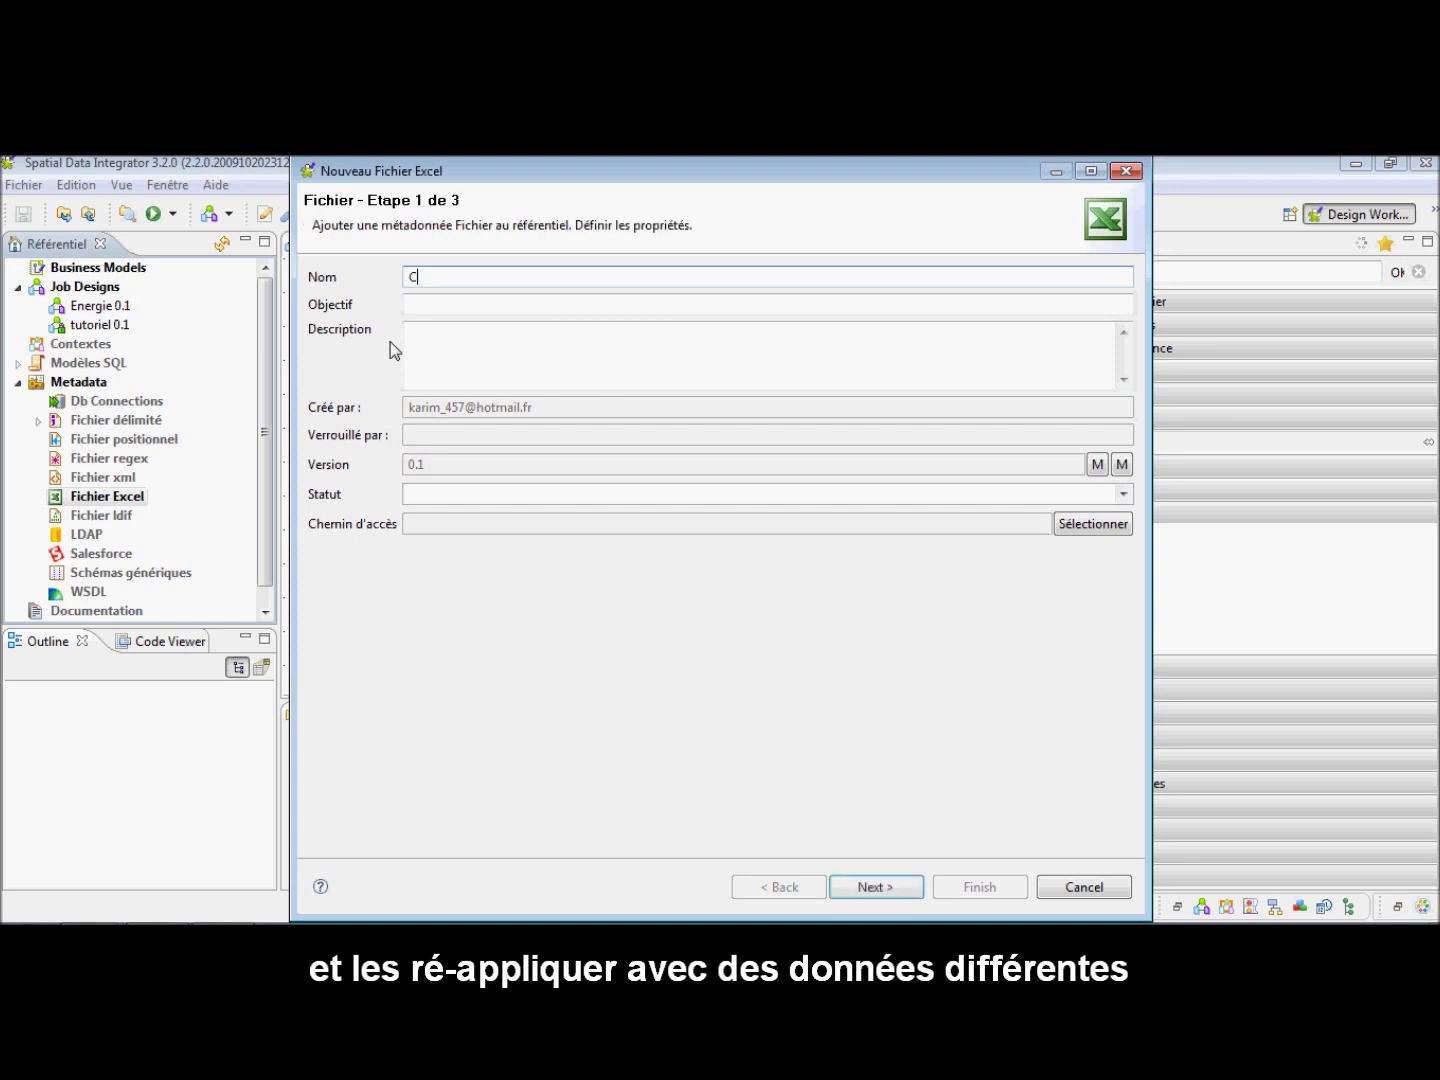
type("onsommati")
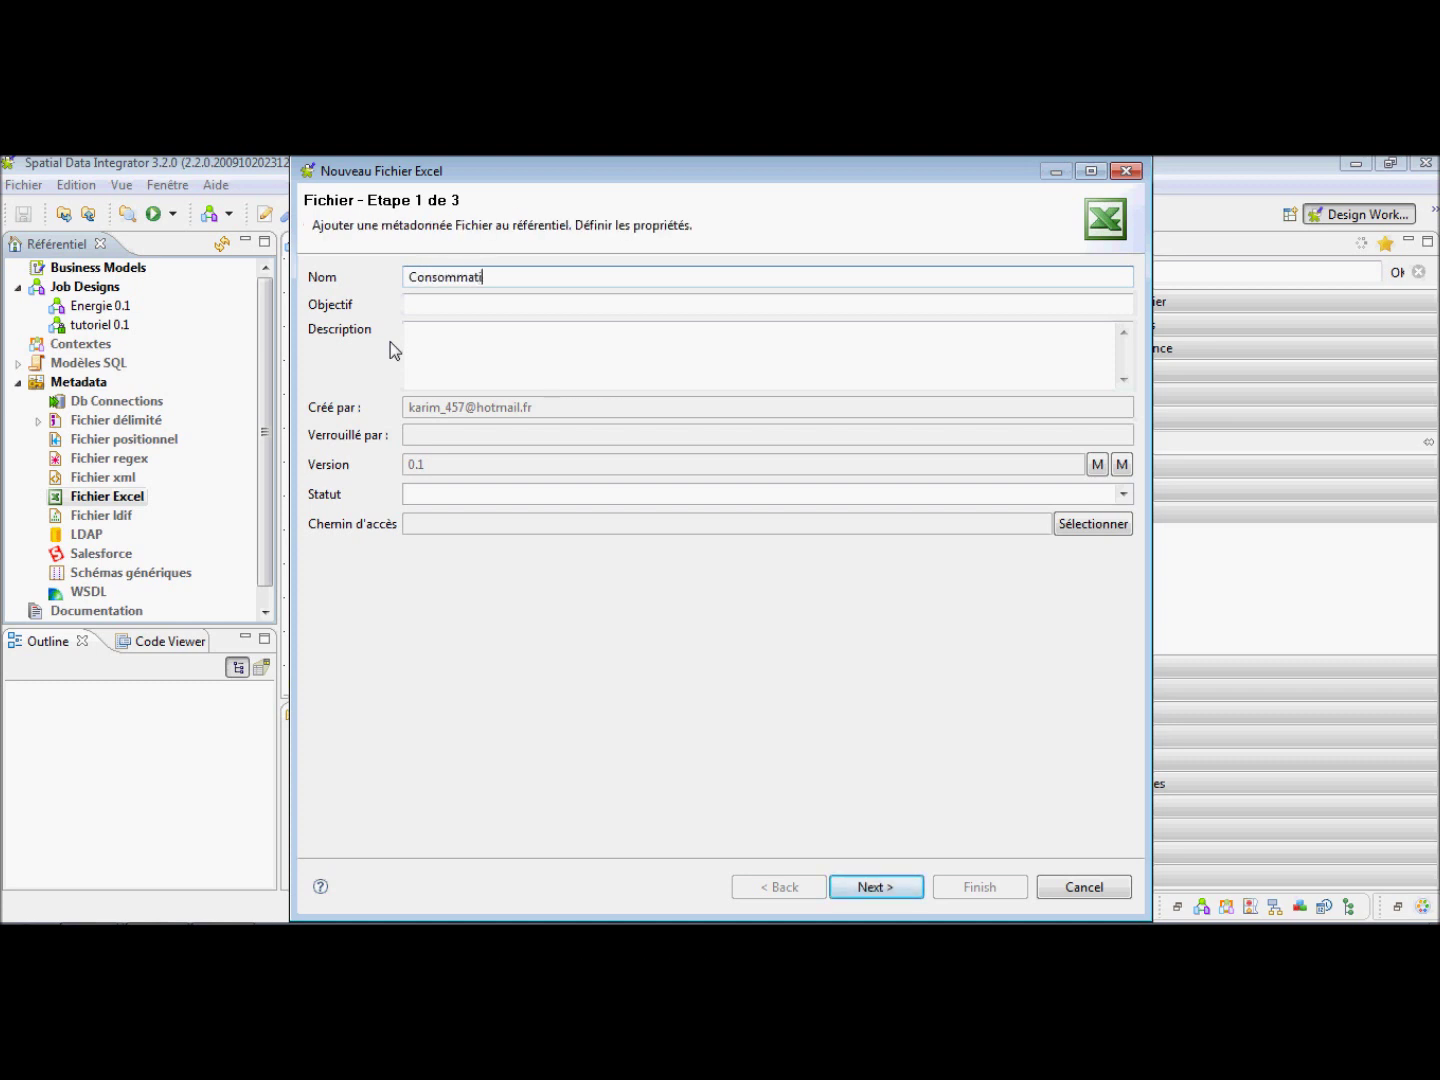
type("on_energie")
left_click(1121, 494)
left_click(745, 515)
left_click(875, 886)
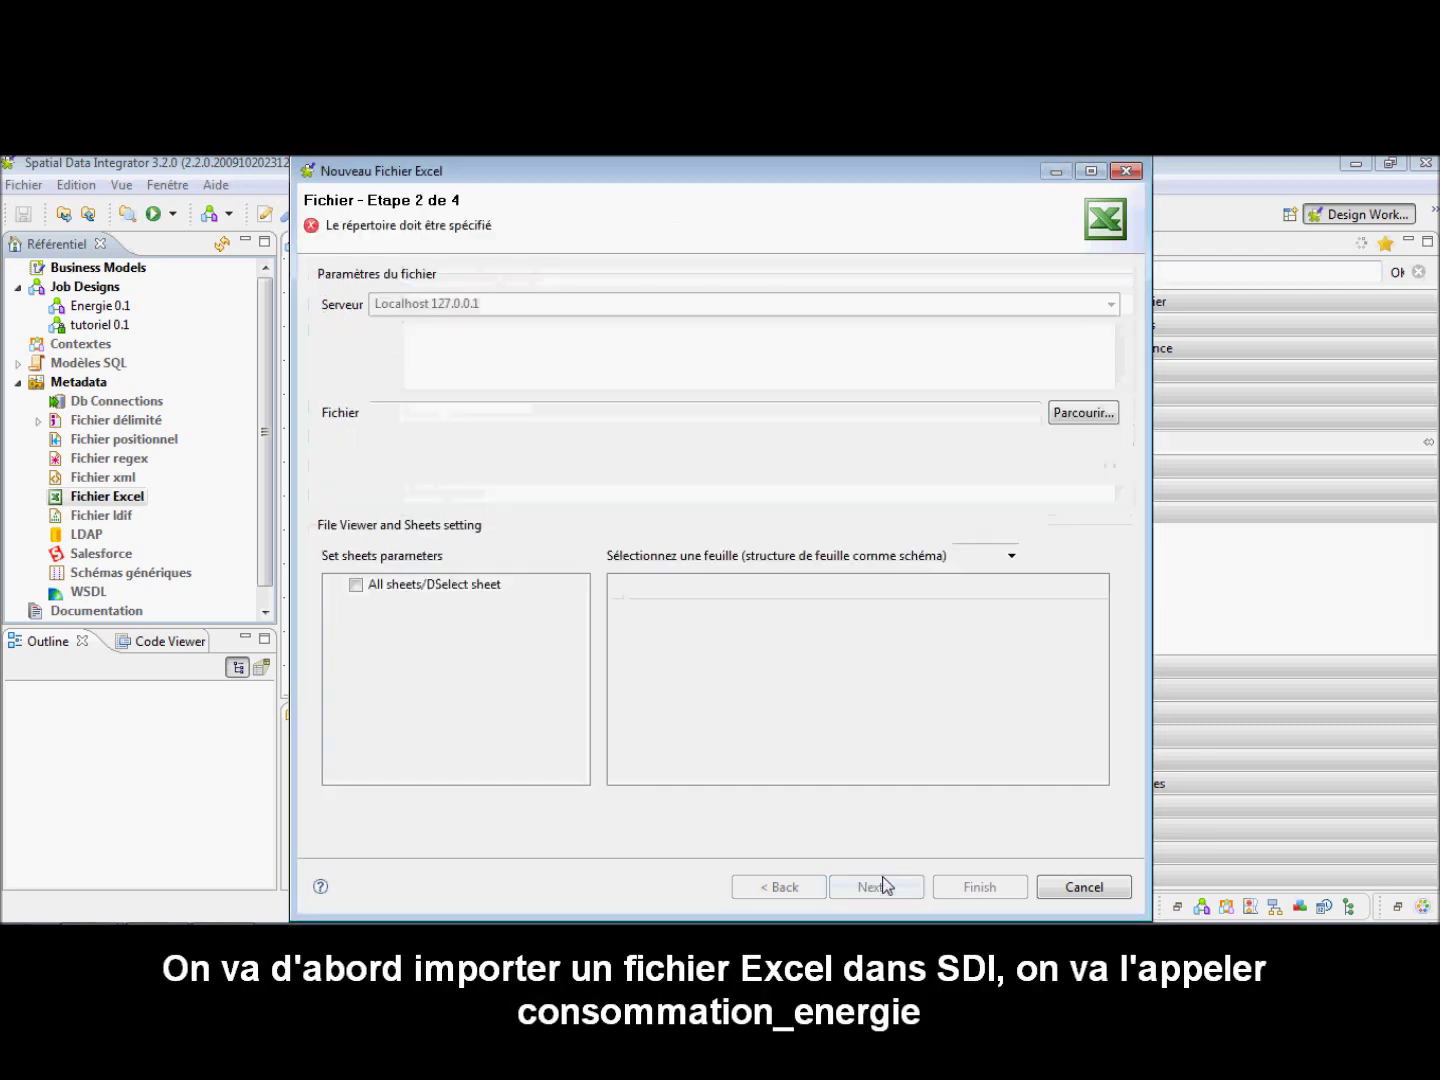
- Load consommation_energie.xls from the energie_SDI folder as the source file and include its sheet EN04
left_click(1083, 413)
left_click(1145, 657)
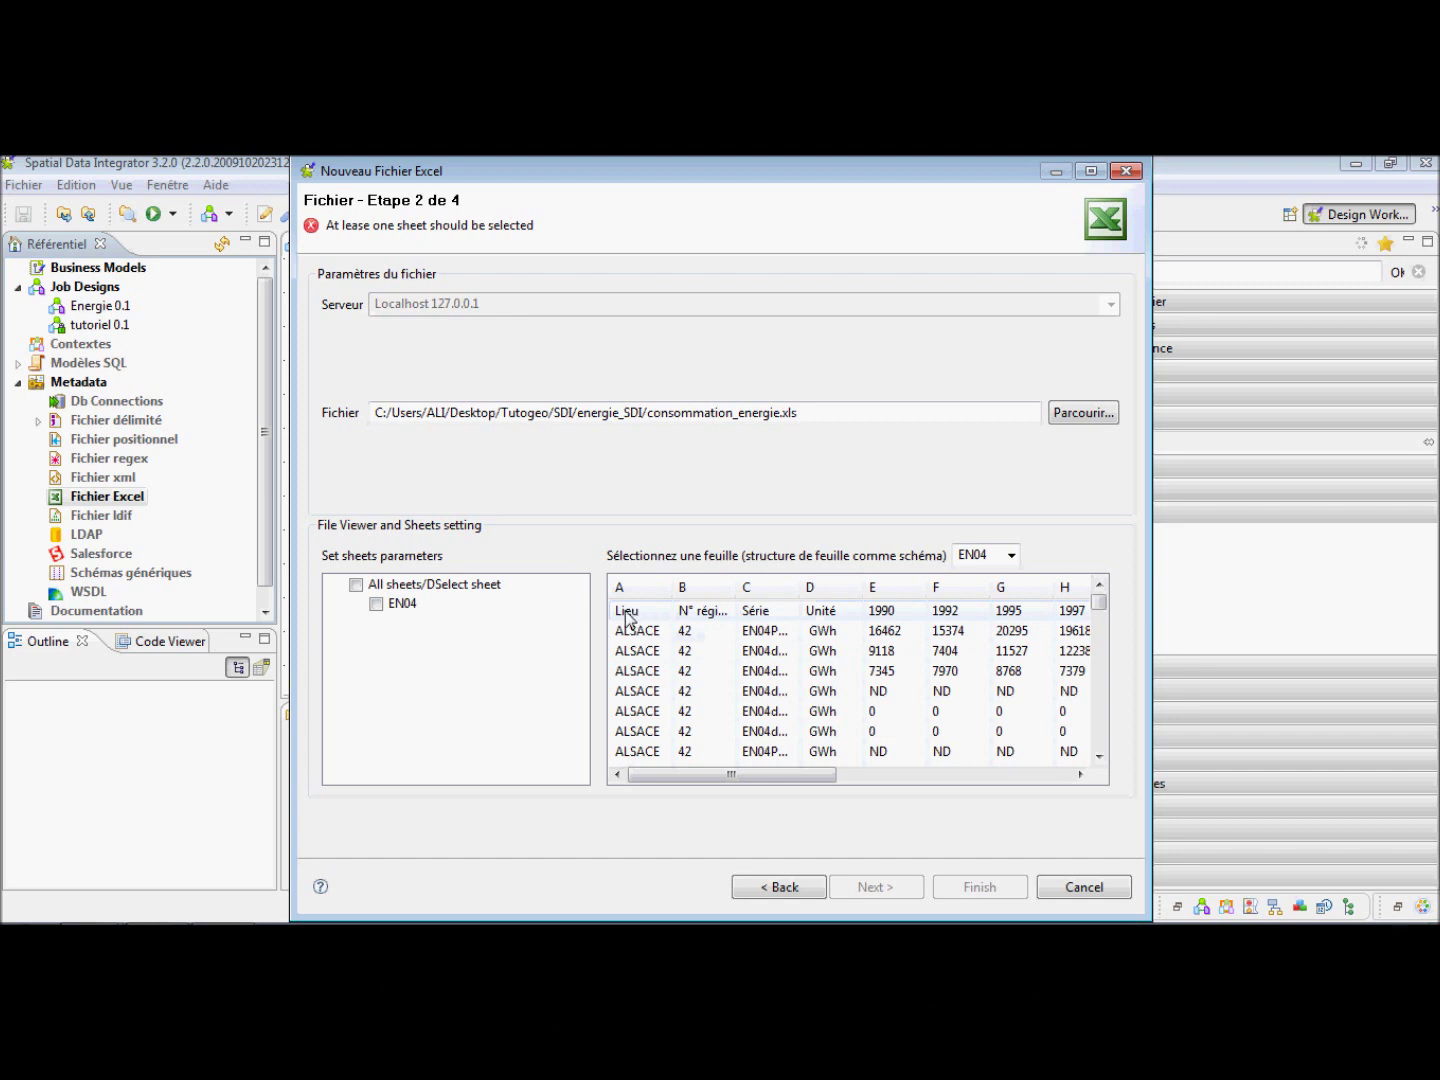
left_click(376, 604)
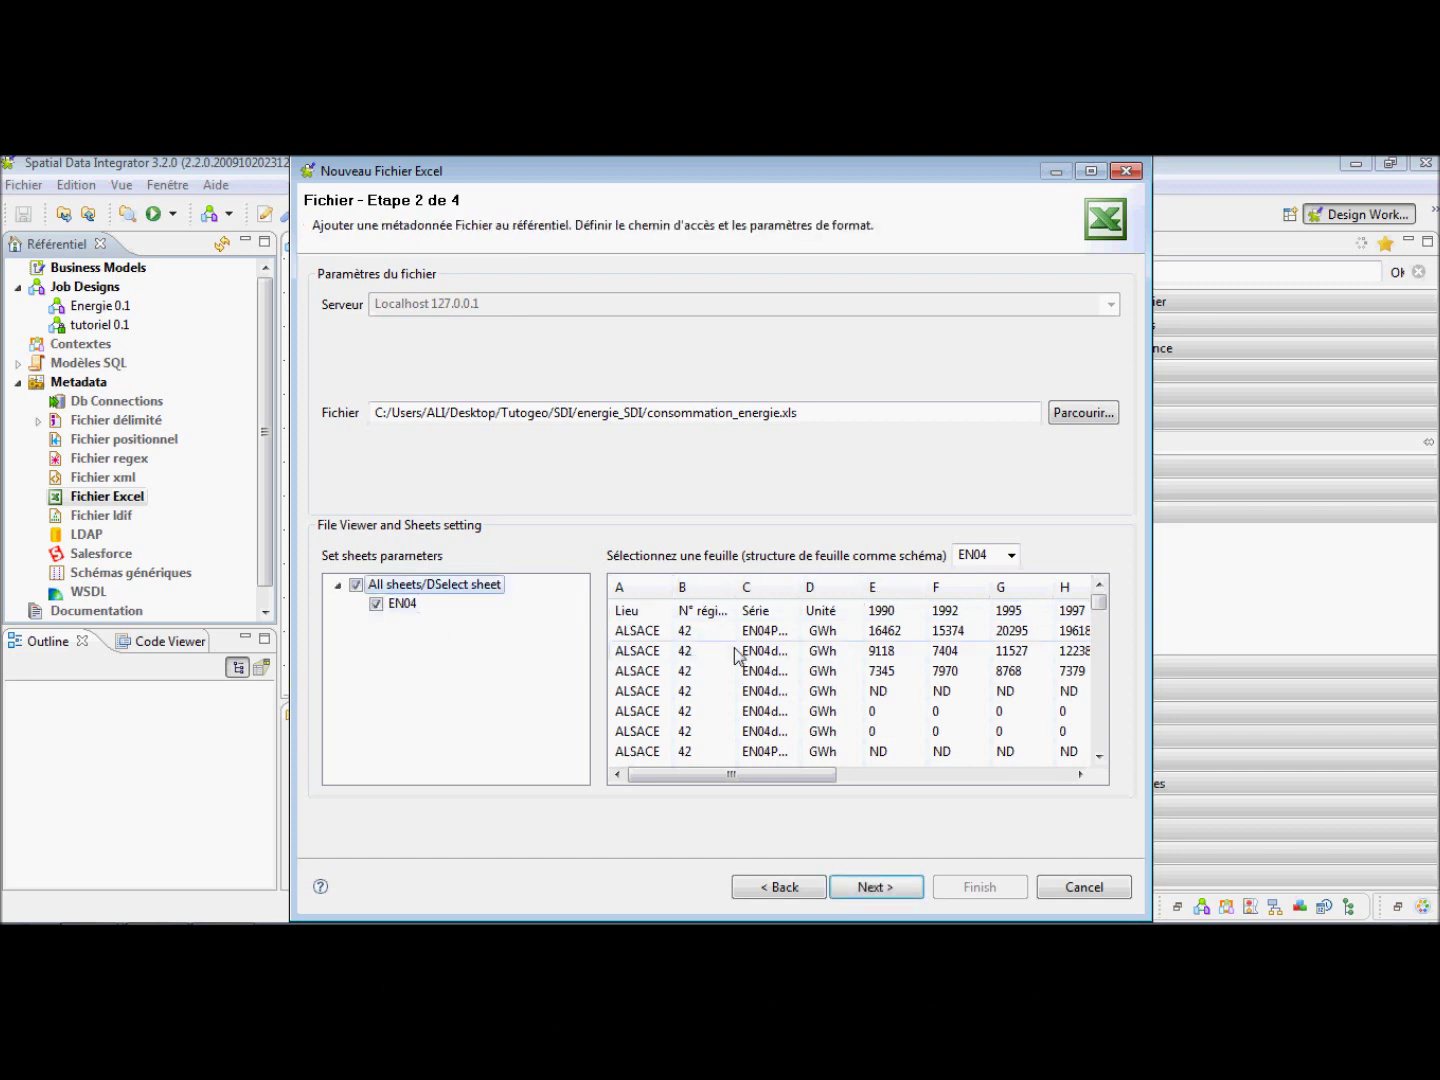
- Widen columns A and C in the EN04 sheet preview to read their contents
left_click_drag(802, 768, 761, 651)
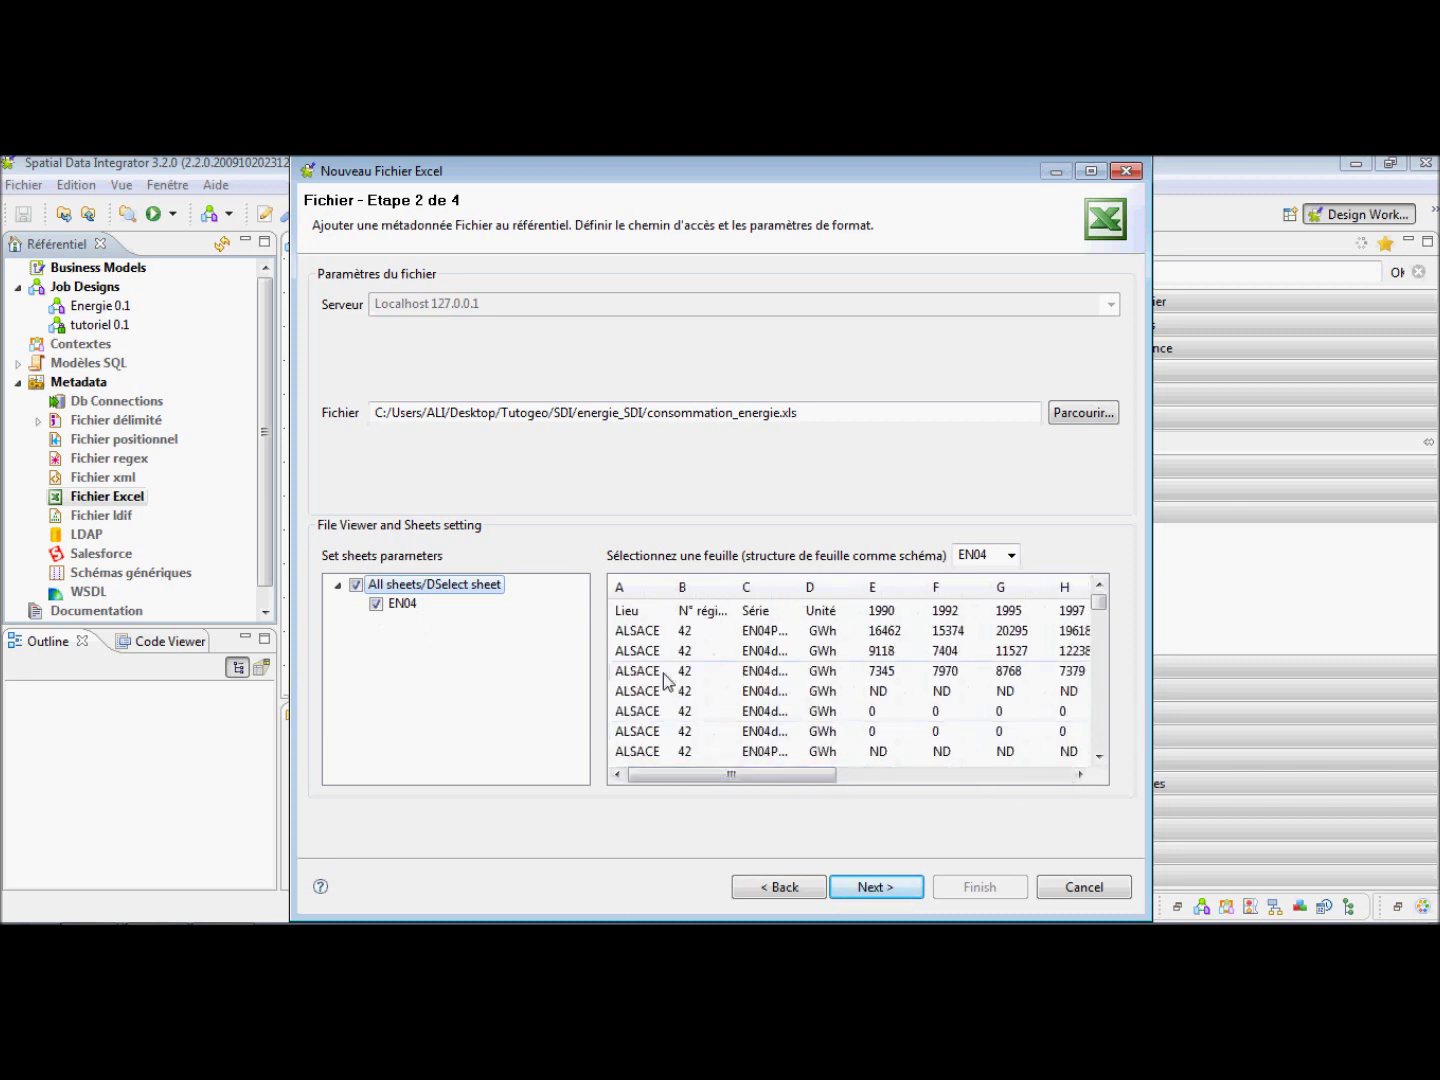
left_click_drag(685, 594, 751, 589)
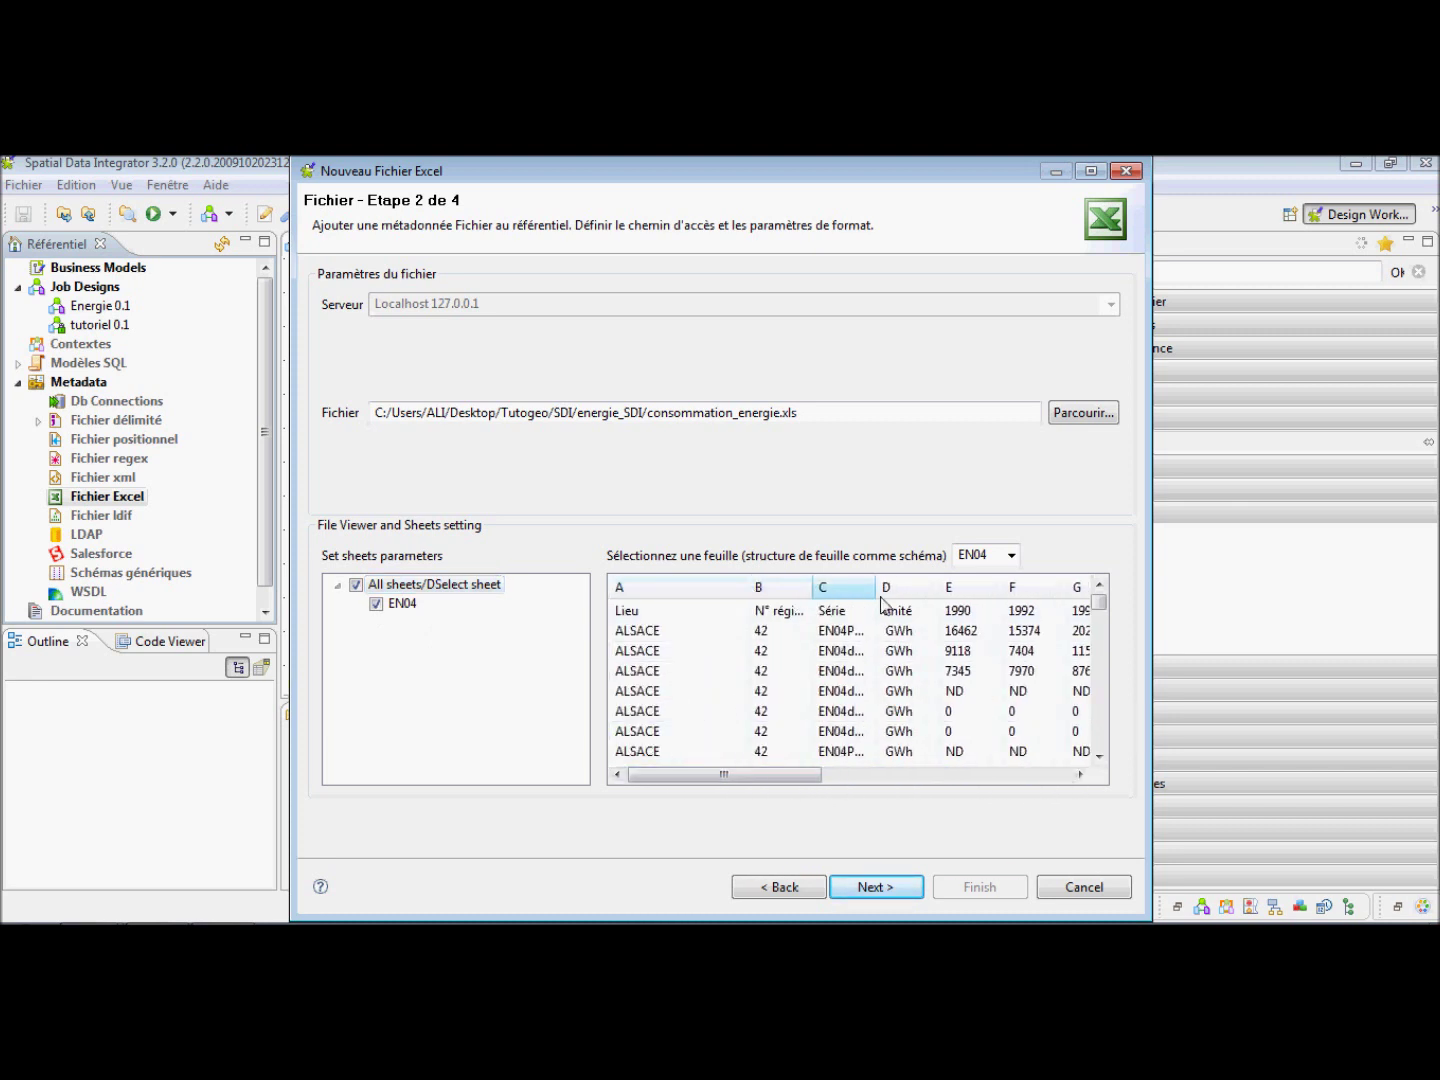
left_click_drag(884, 589, 998, 590)
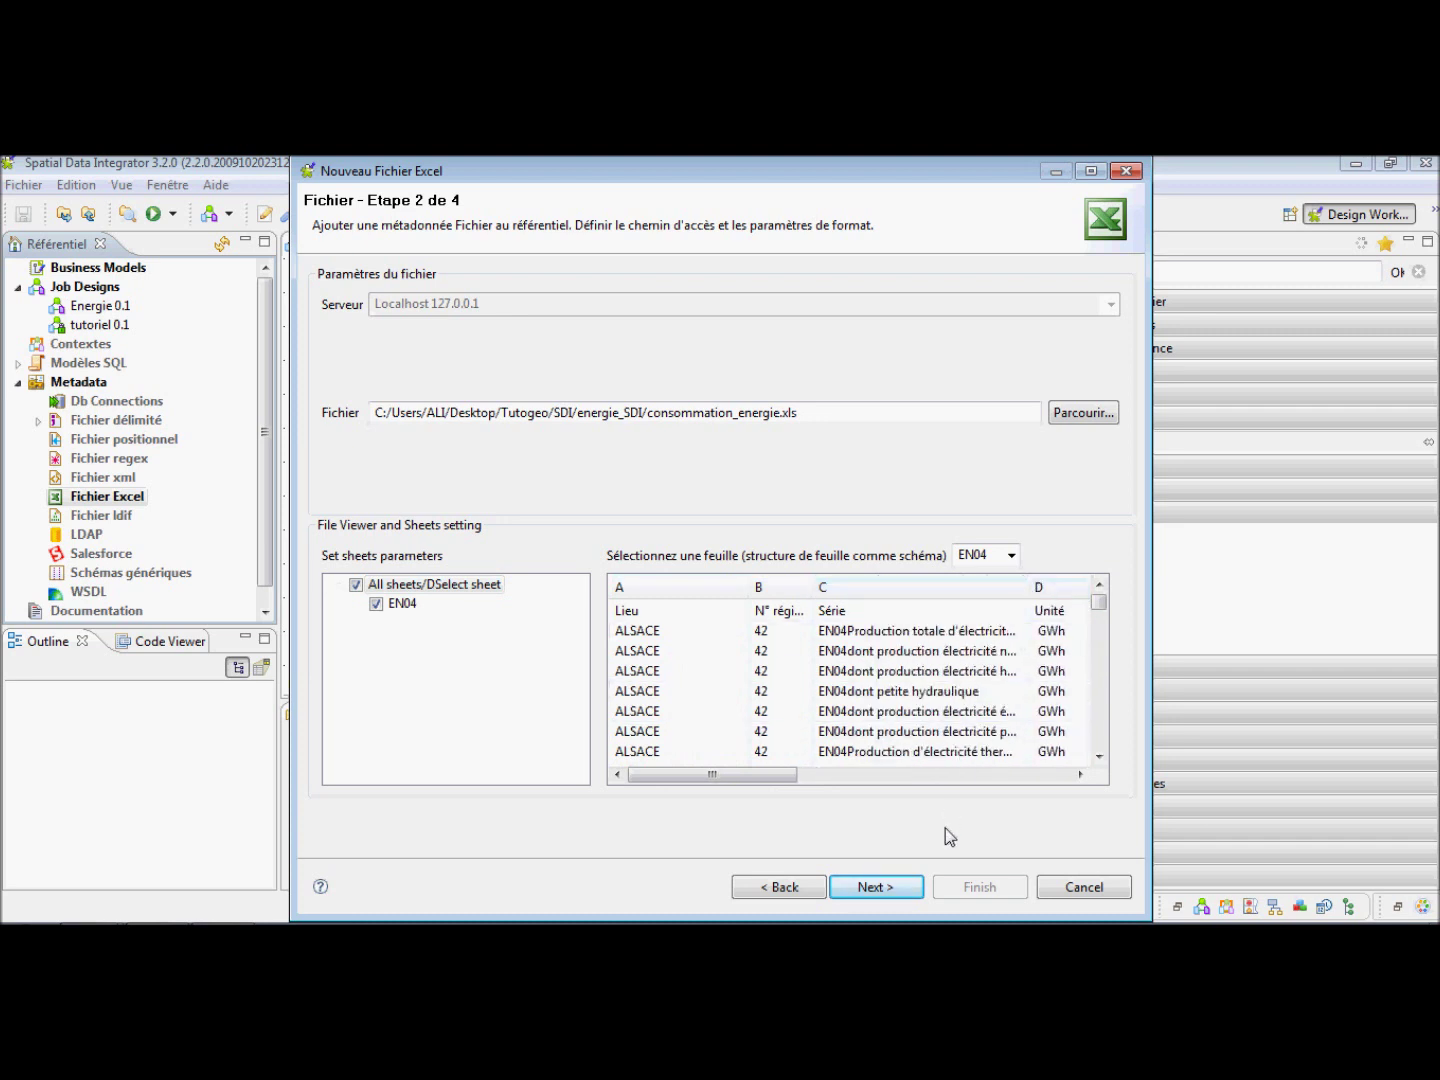
- Continue to the parsing settings and use the first row for the column names
left_click(876, 885)
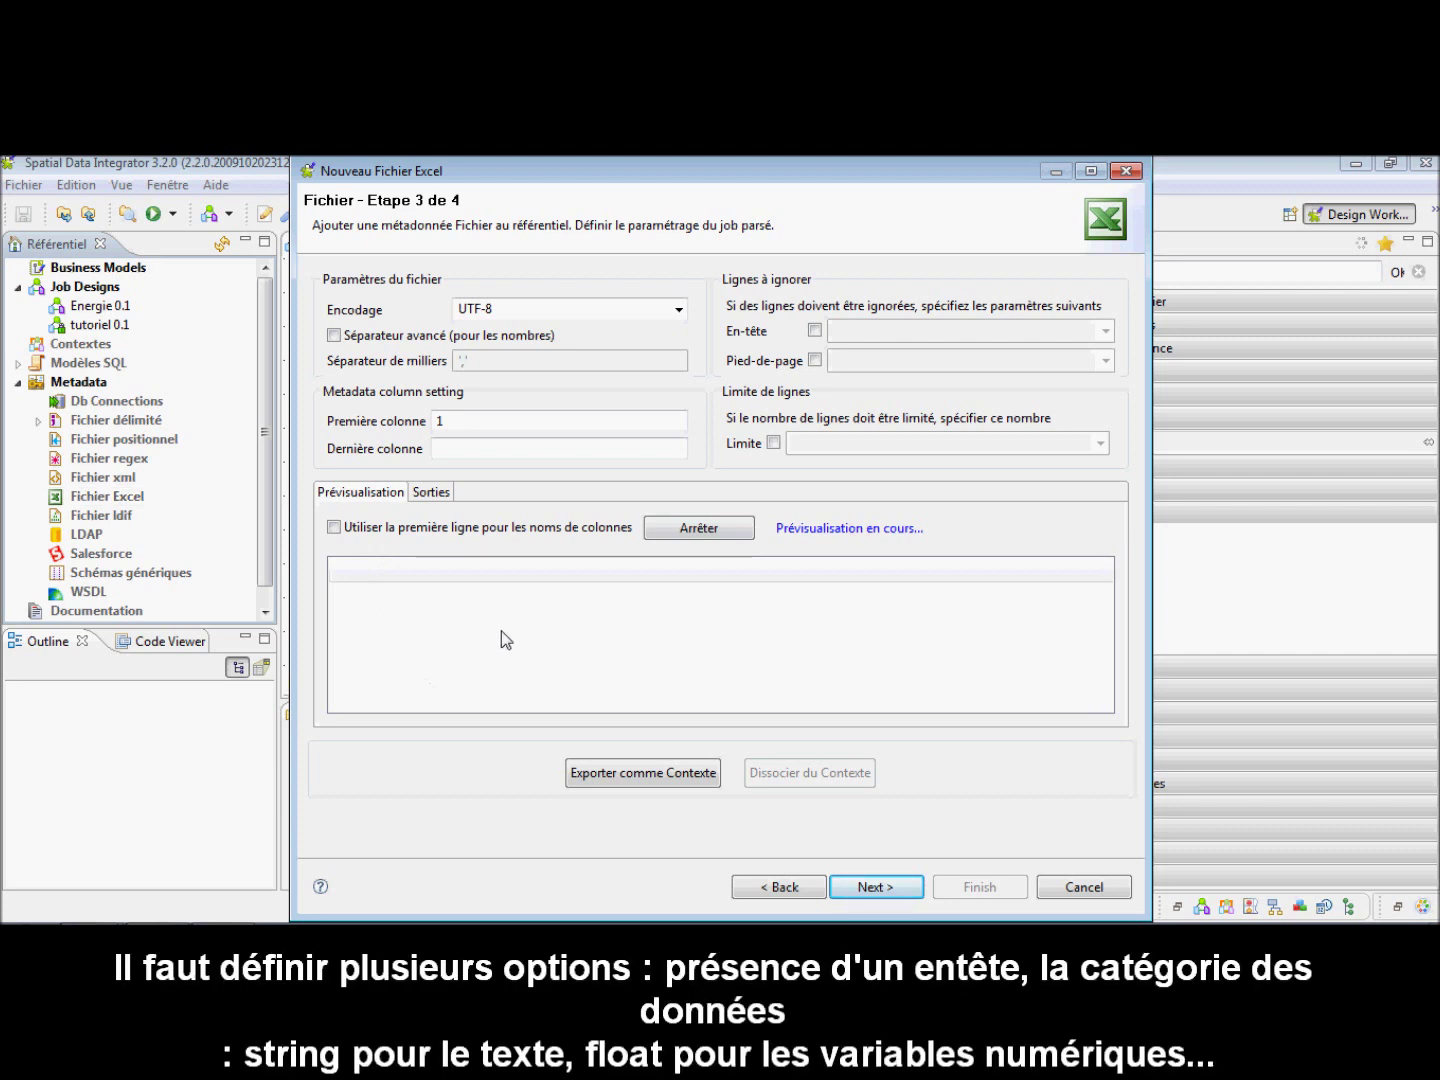
left_click(487, 536)
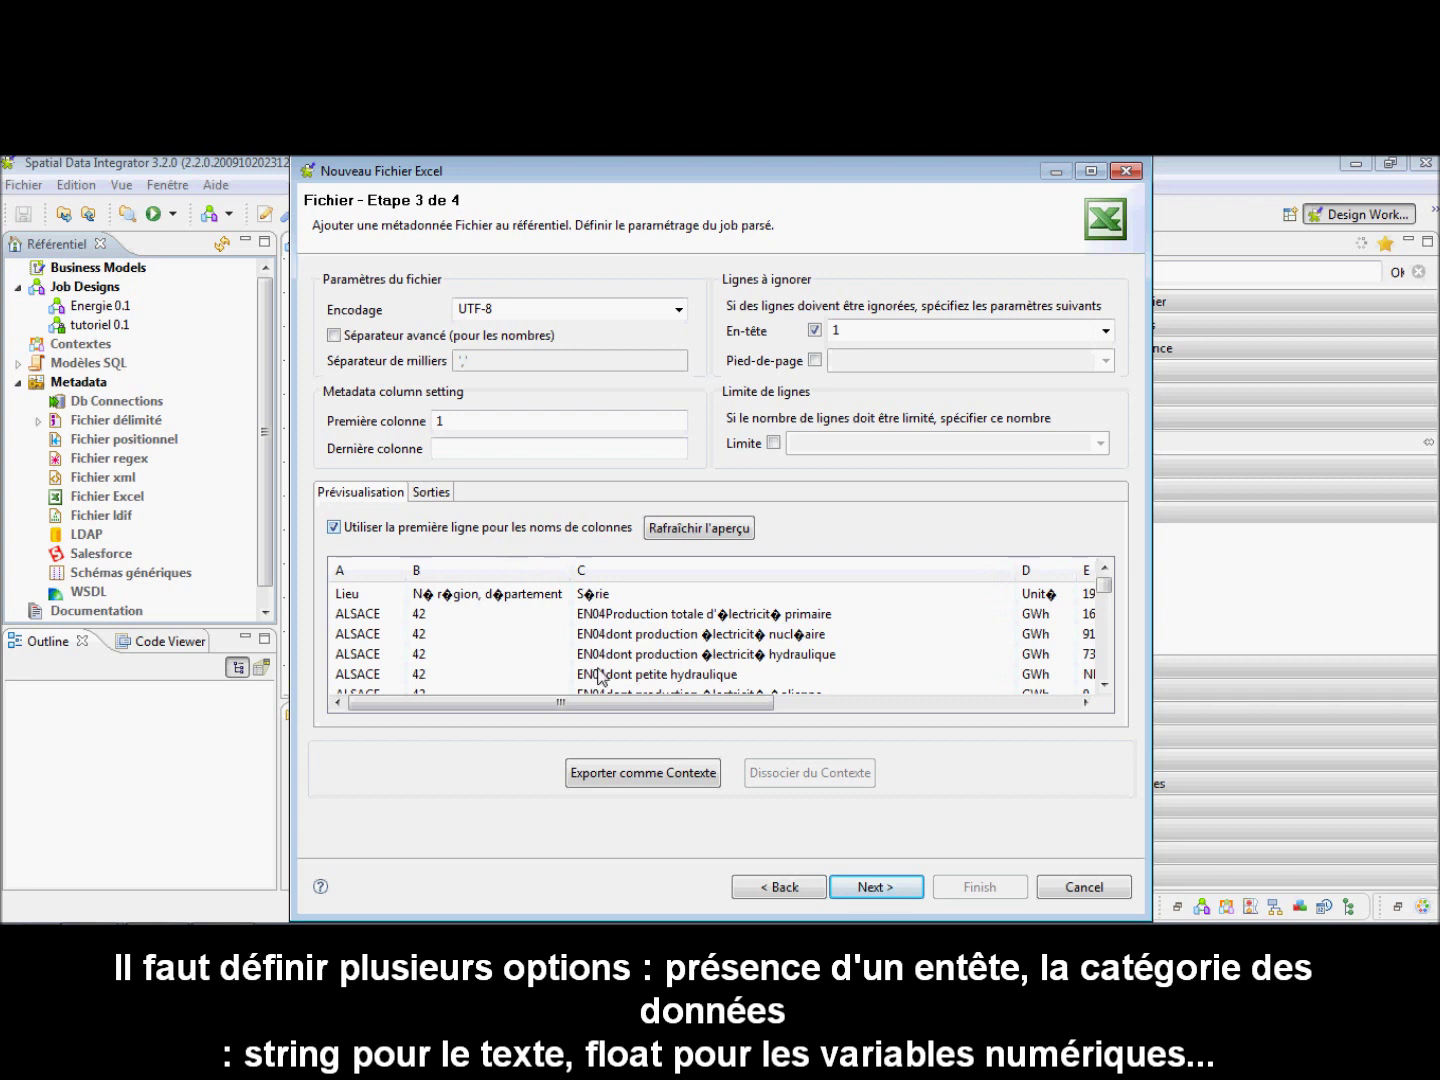
left_click_drag(615, 708, 557, 685)
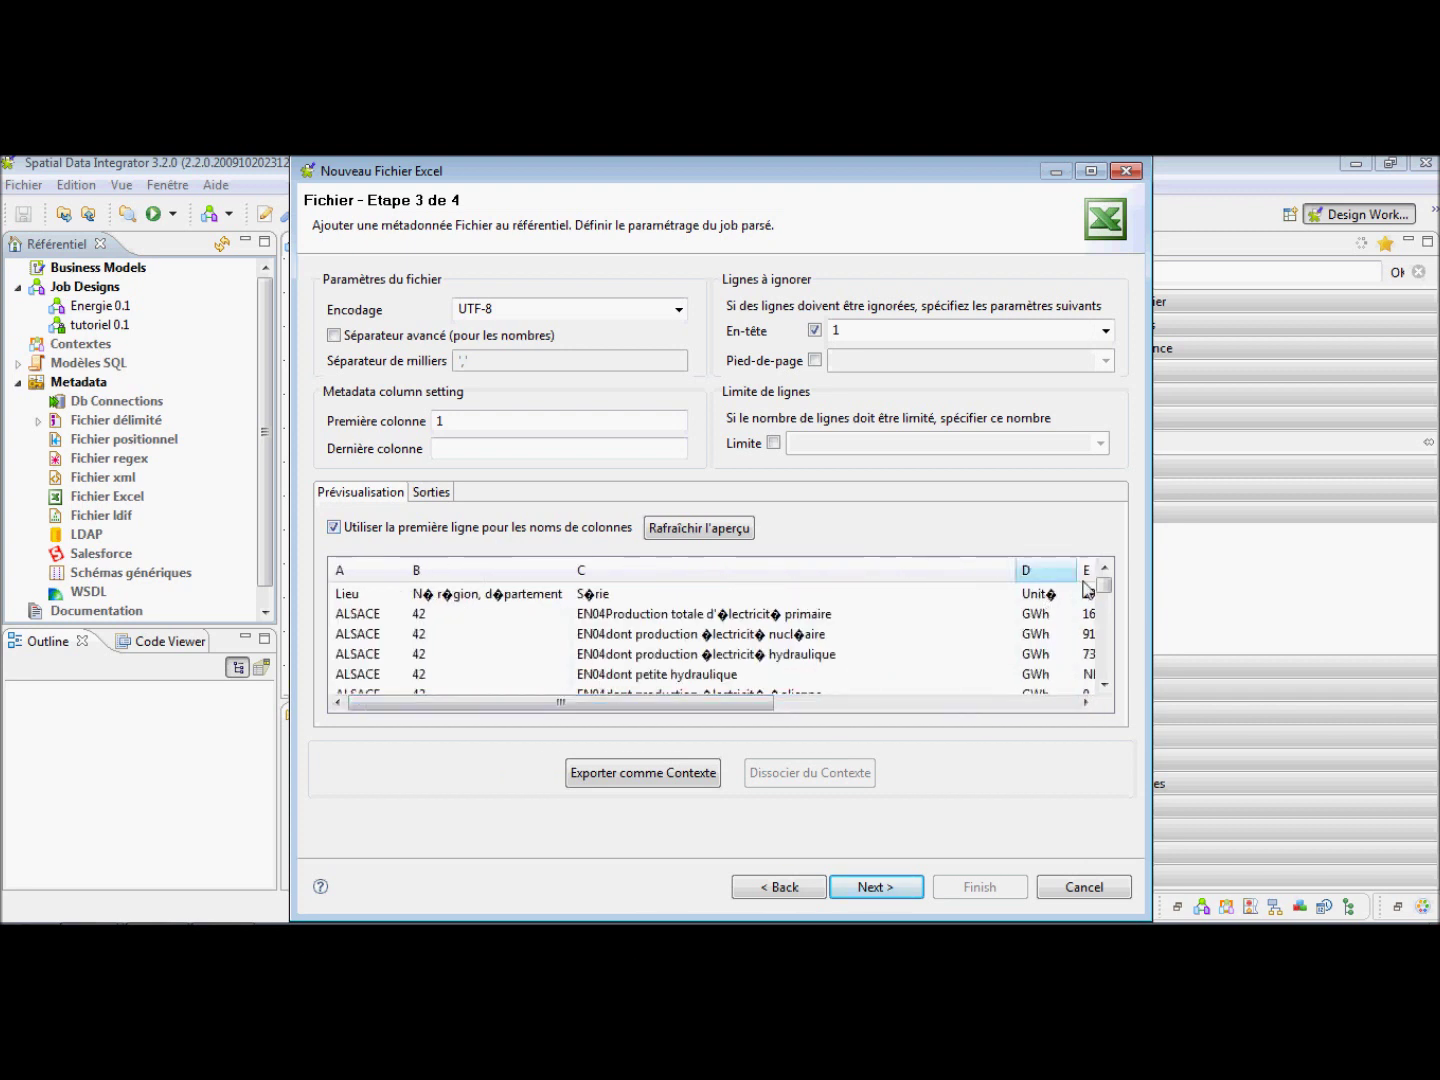
- Look over the remaining year columns in the file preview and continue to the schema definition
mouse_move(1104, 591)
left_mouse_down()
mouse_move(1115, 650)
mouse_move(1108, 589)
left_mouse_up()
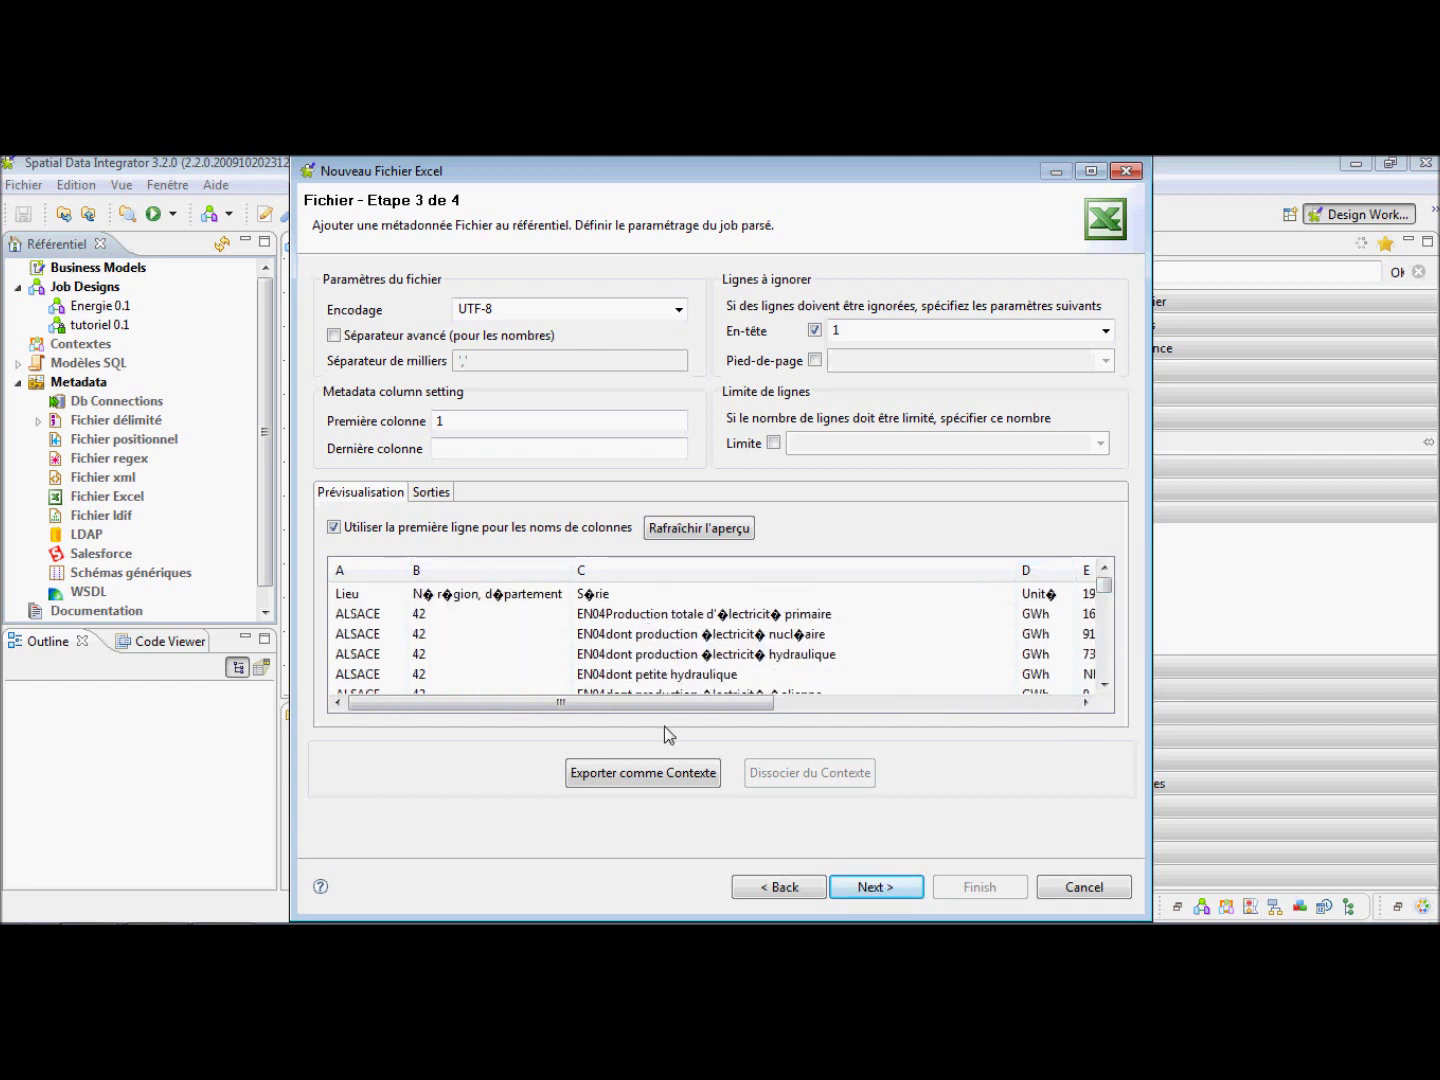
left_click_drag(671, 710, 1031, 700)
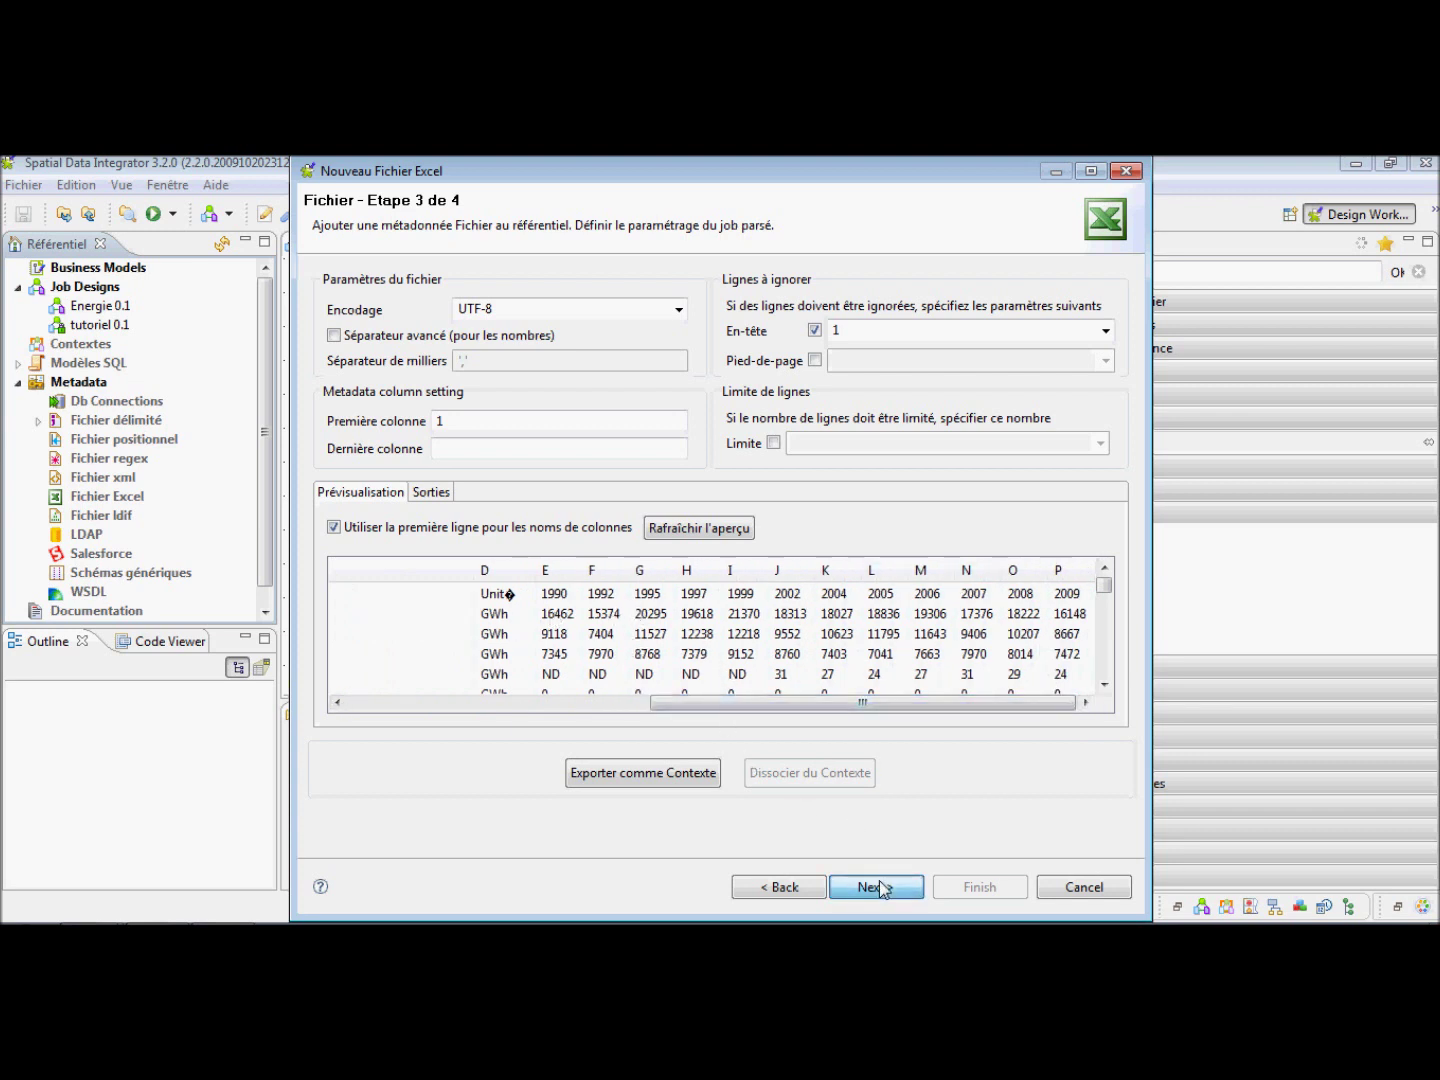
key("Return")
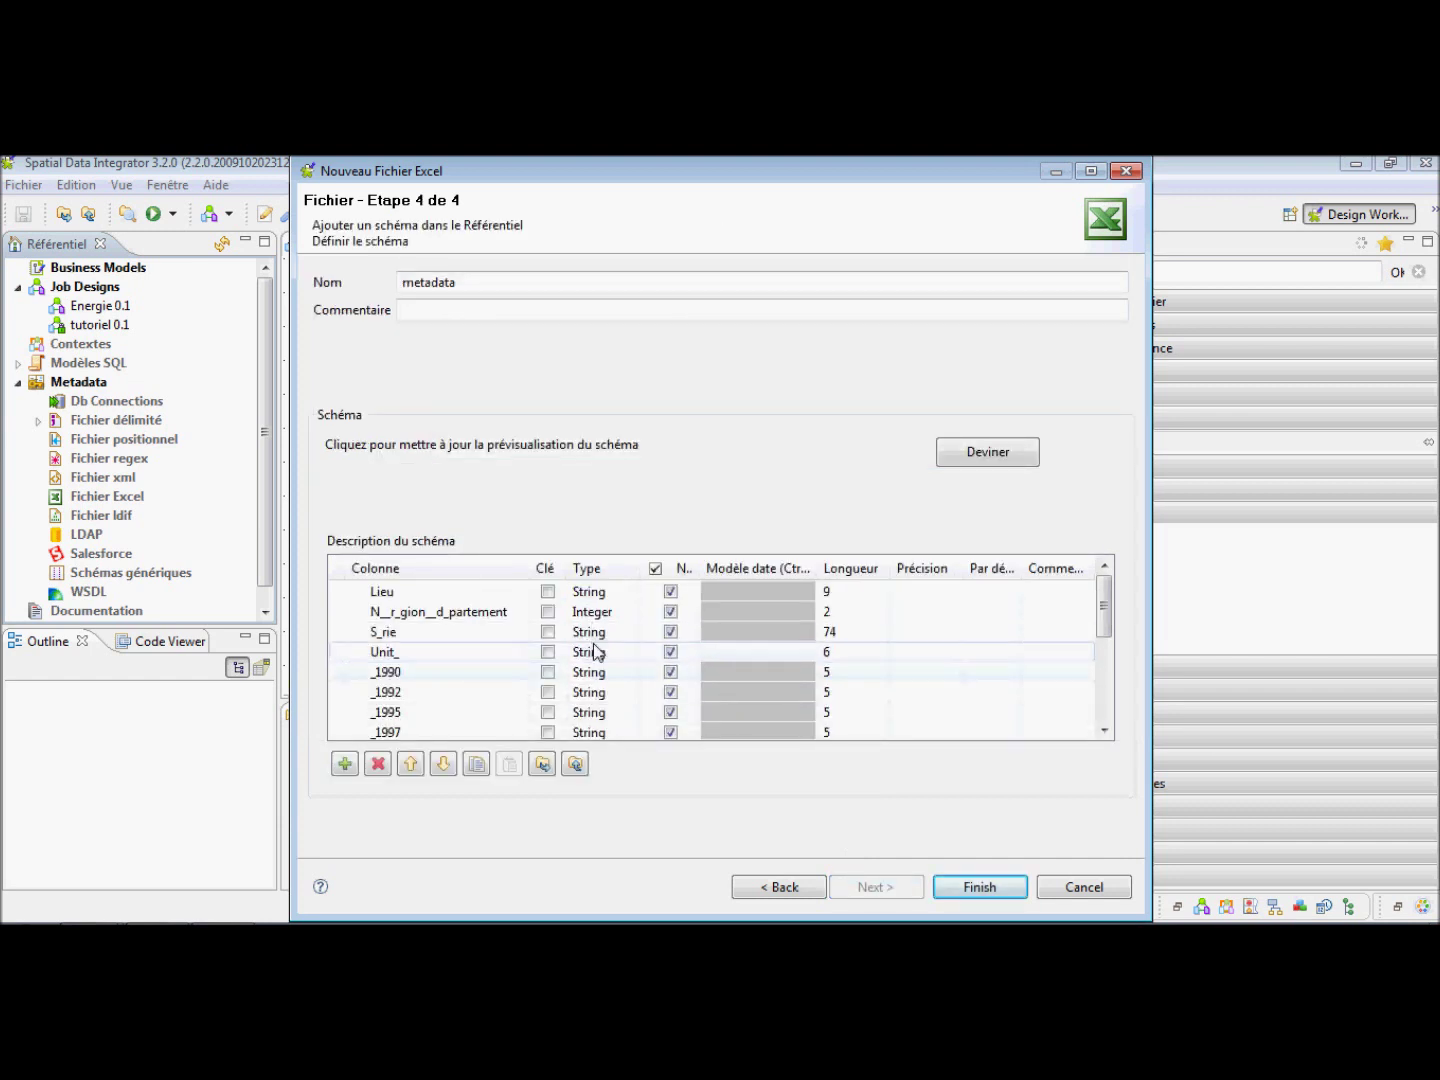
left_click(608, 616)
left_click(608, 612)
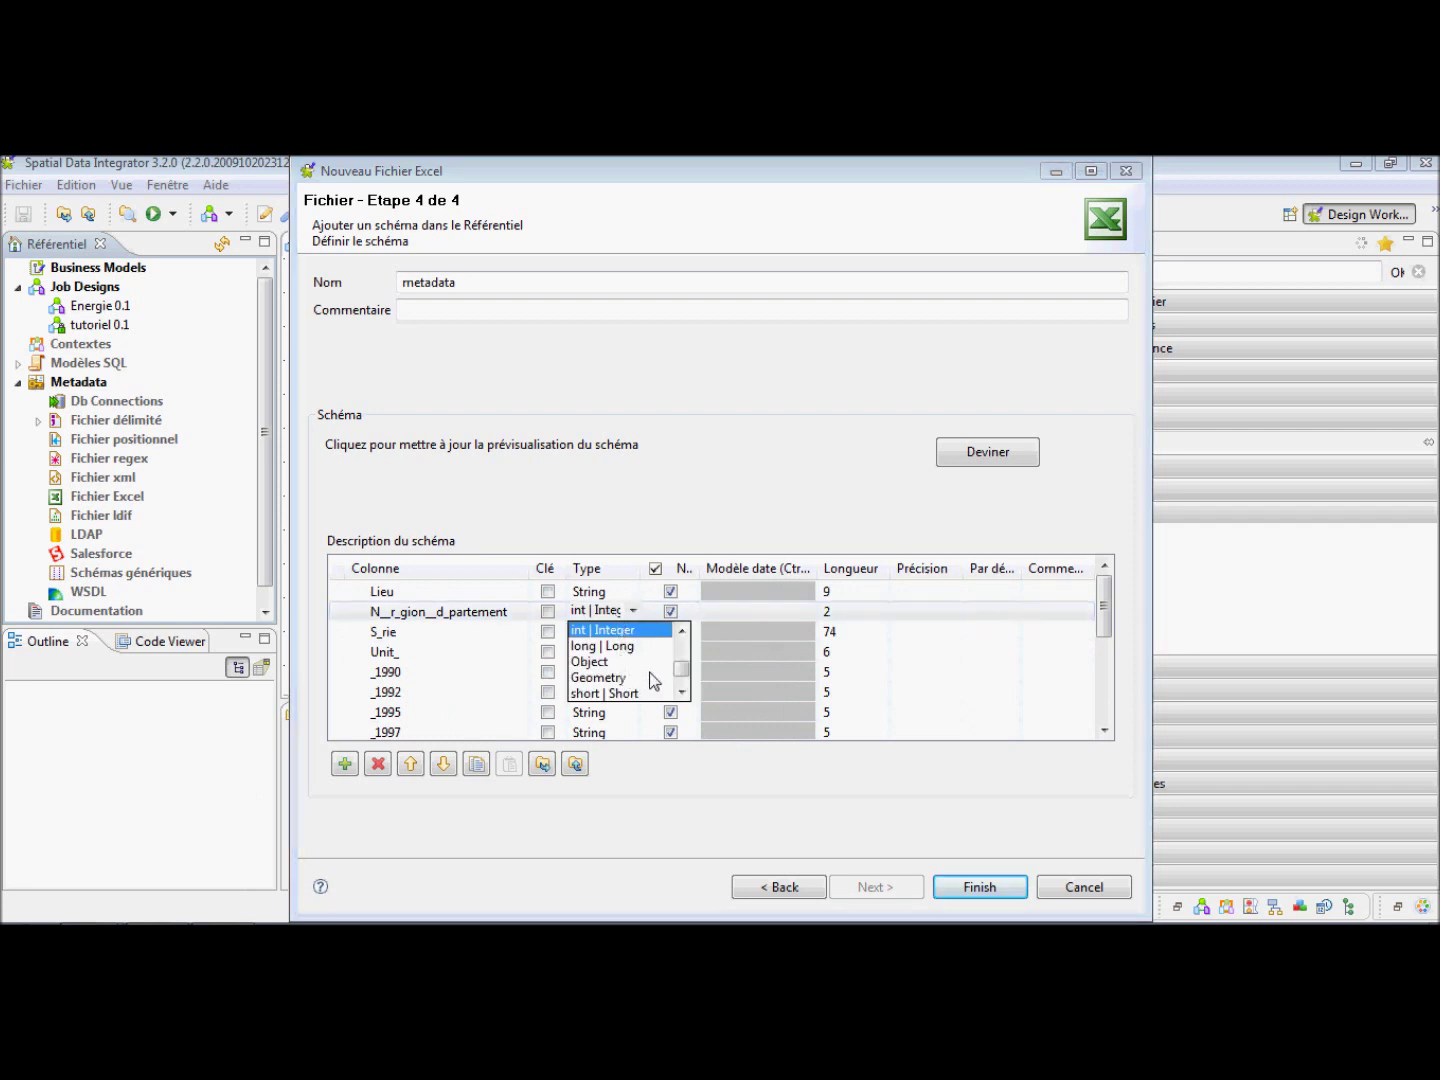
key("Up")
key("Up")
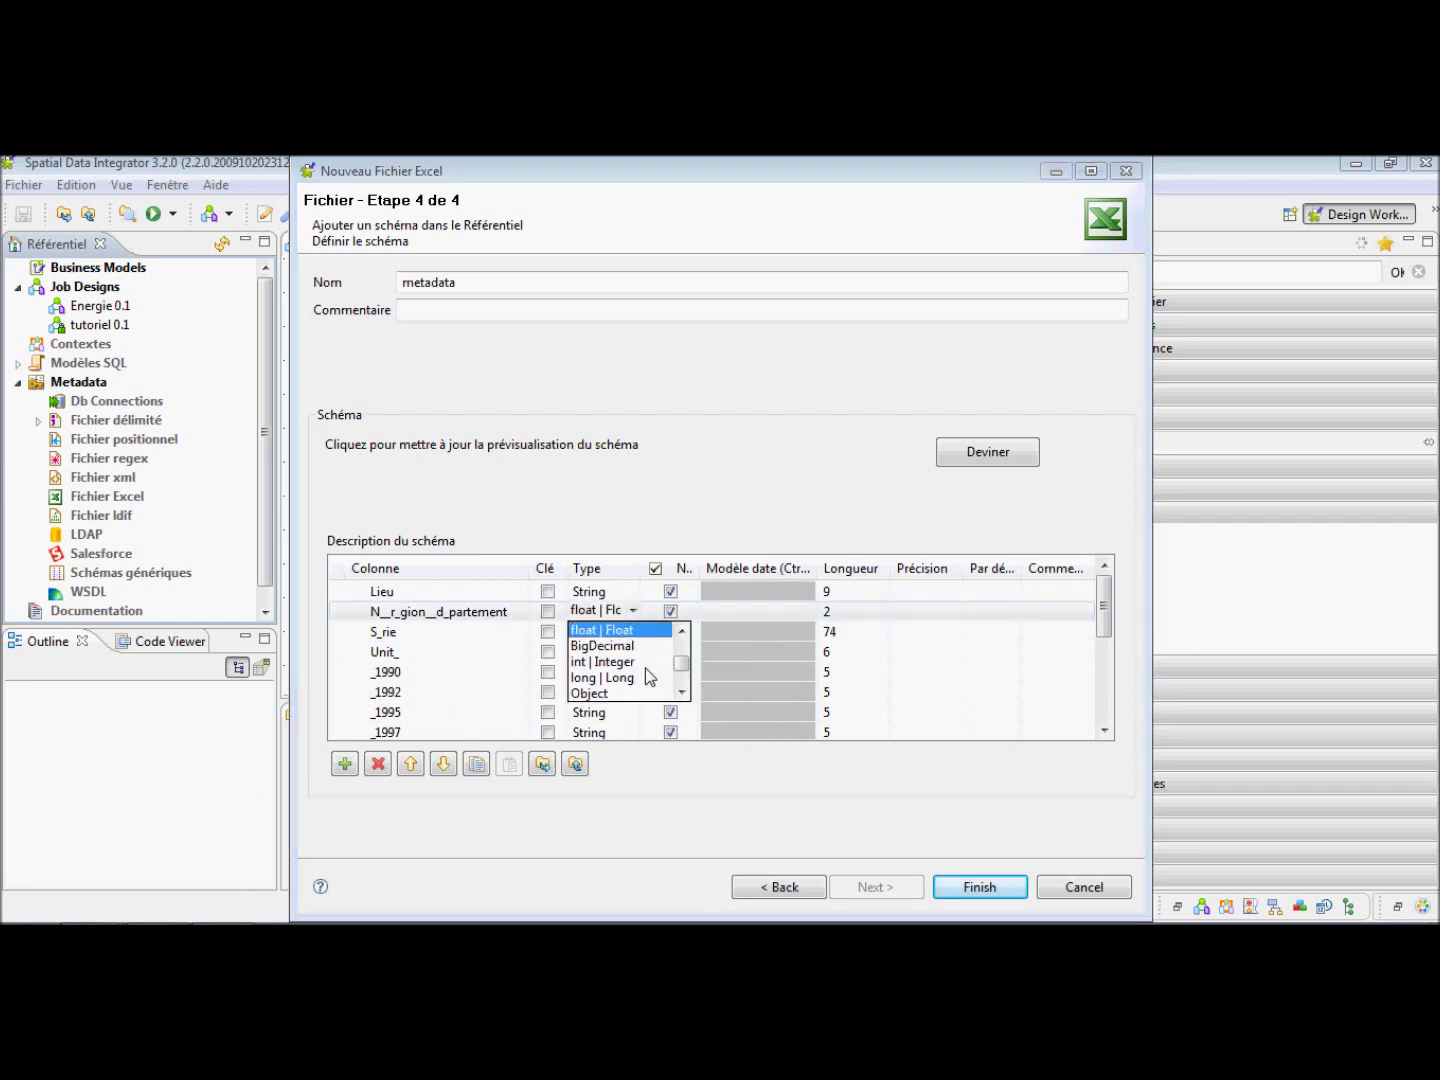
left_click(607, 630)
- Set the type of the N__r_gion__d_partement column to String in the schema description
left_click(599, 610)
key("Down")
key("Down")
key("Down")
key("Down")
key("Down")
key("Down")
key("Down")
left_click(617, 693)
- Set the type of the _1990 column to Float
left_click_drag(1107, 628, 1108, 652)
left_click(592, 613)
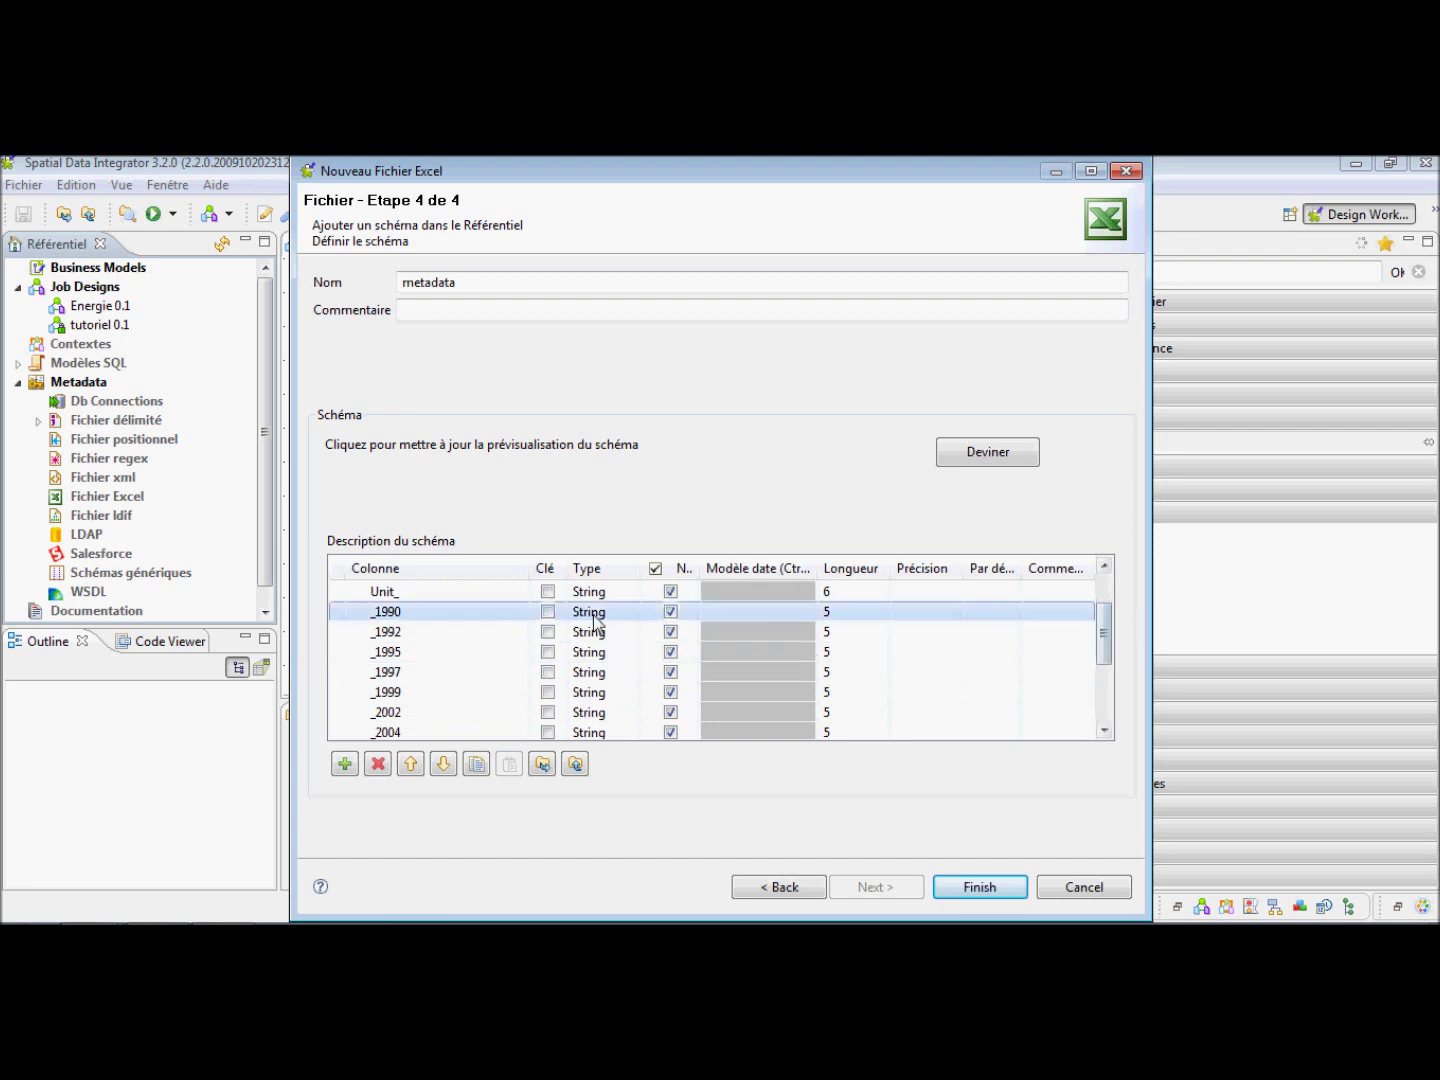
left_click(594, 622)
key("Up")
key("Up")
key("Up")
key("Up")
key("Up")
key("Up")
key("Up")
key("Return")
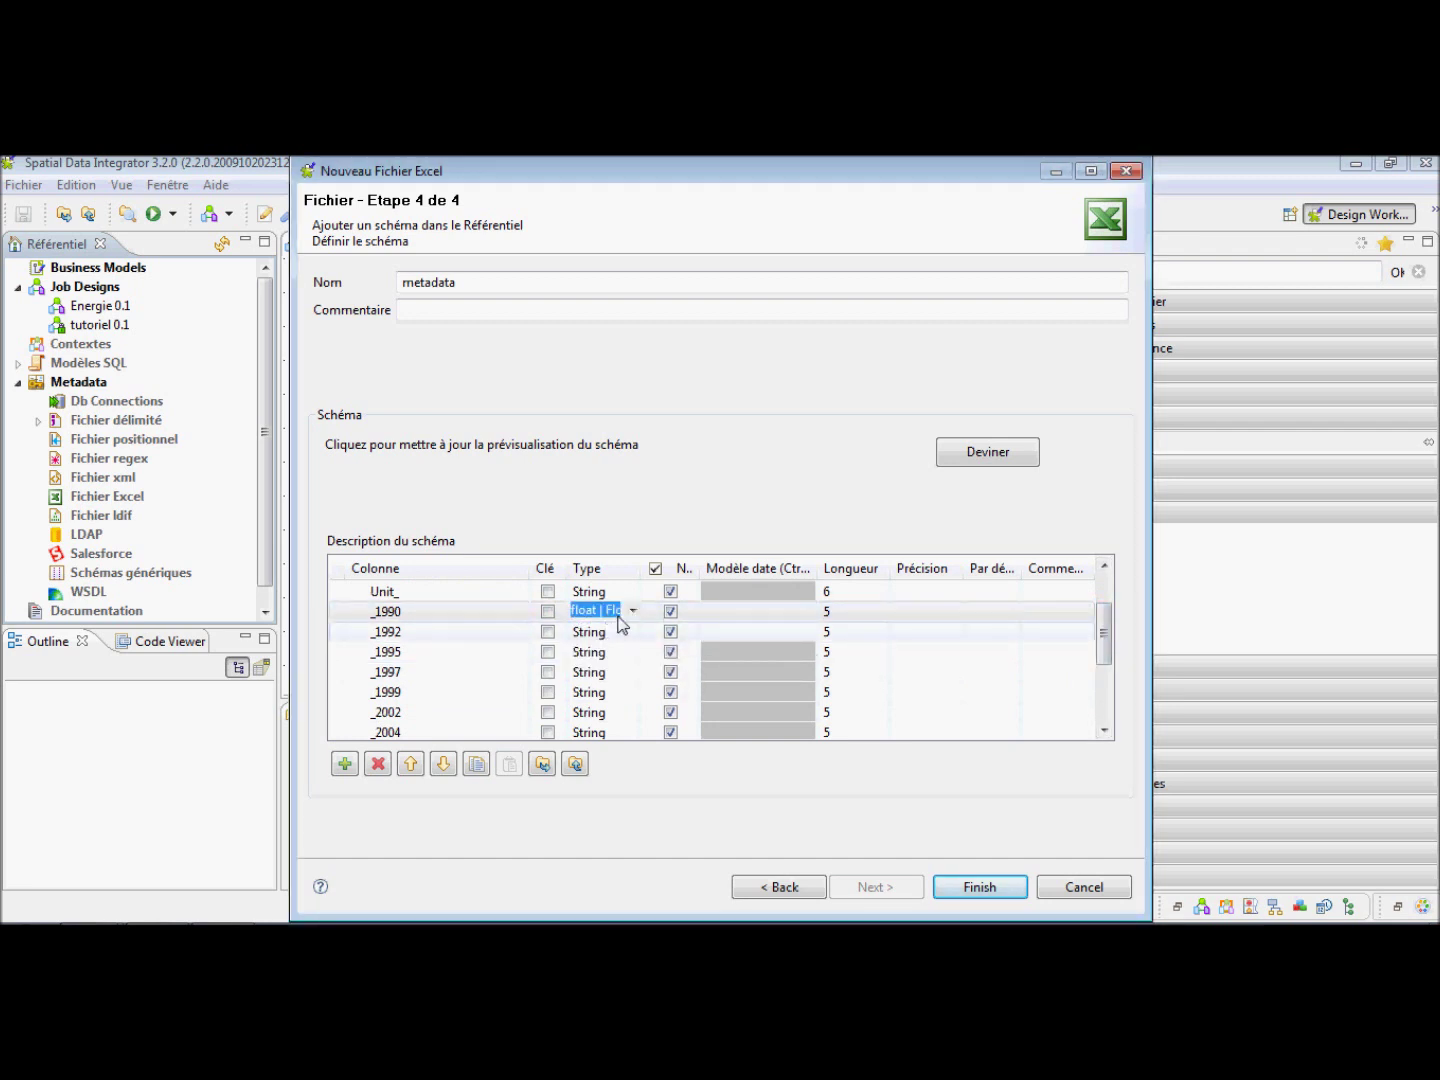
- Set the types of the _1992 and _1995 columns to Float
left_click(602, 636)
left_click(606, 636)
left_click(606, 650)
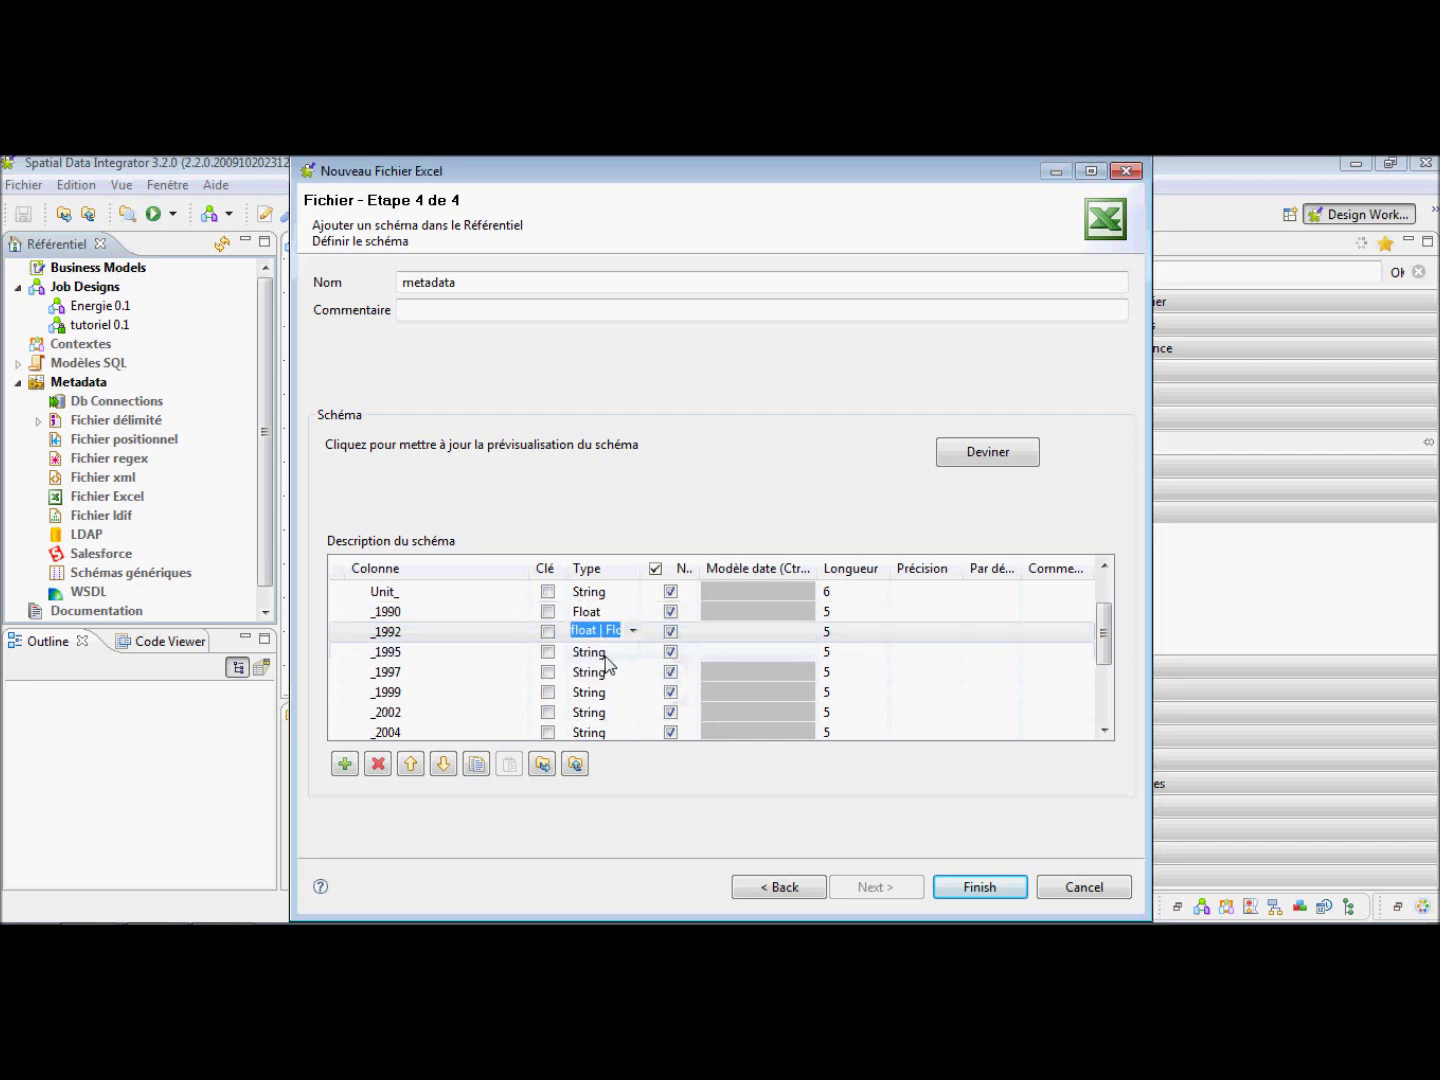
left_click(606, 656)
left_click(633, 653)
left_click(632, 669)
- Set the types of the _1997 and _1999 columns to Float
left_click(627, 672)
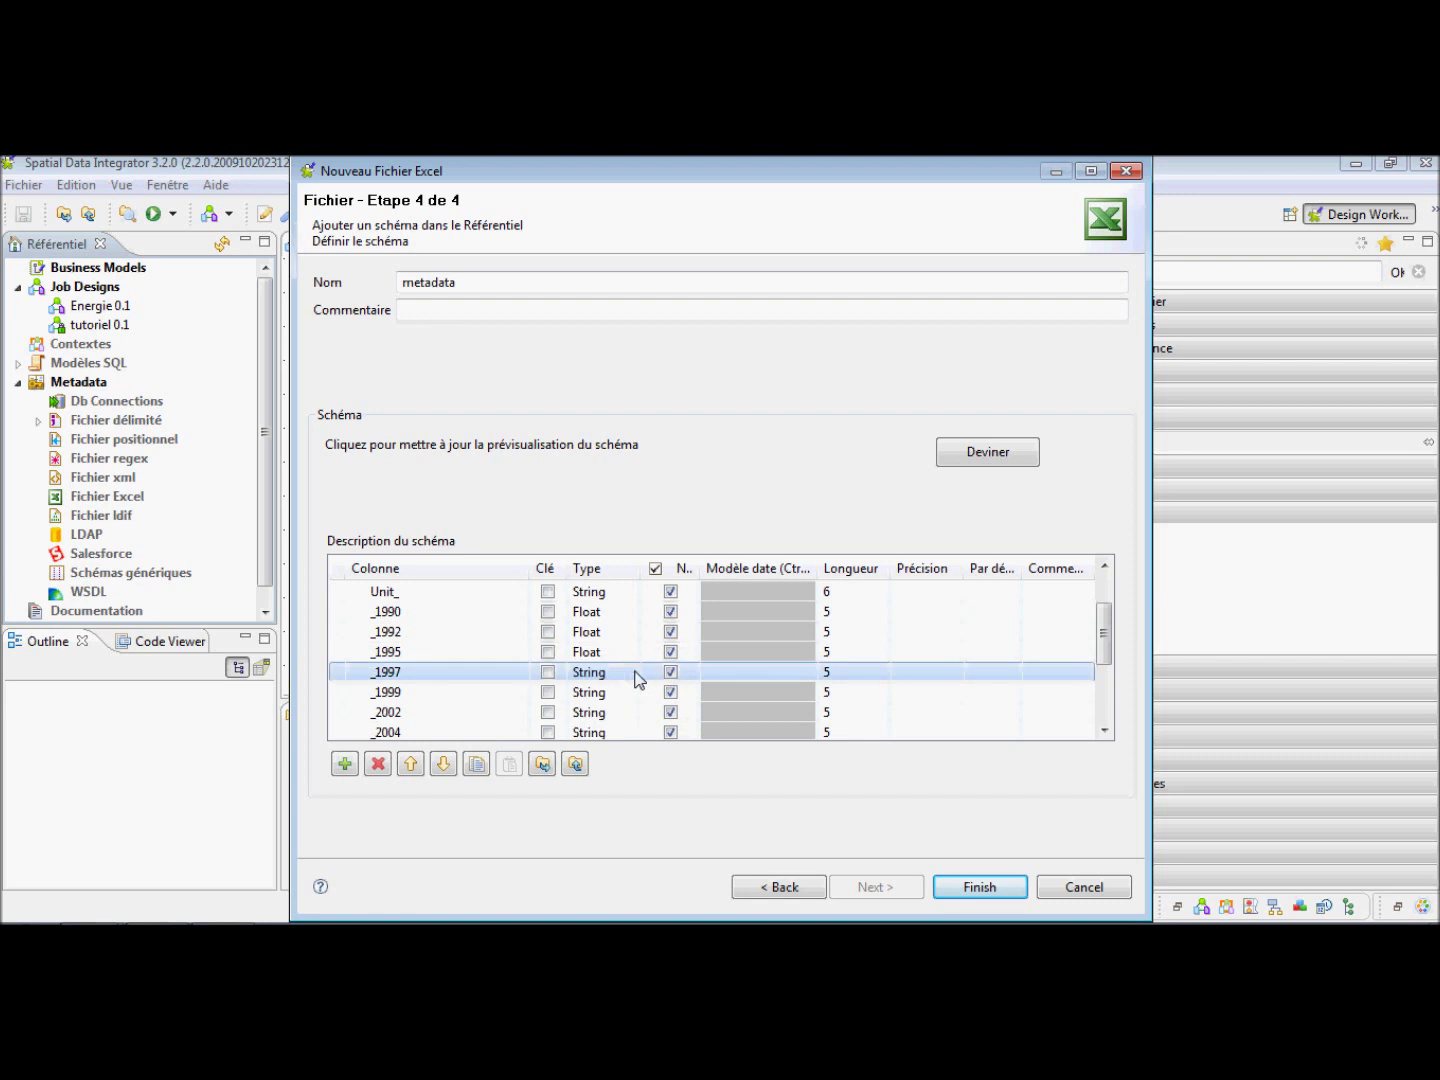
left_click(632, 678)
left_click(632, 674)
scroll(633, 690, "up", 3)
left_click(633, 689)
left_click(622, 690)
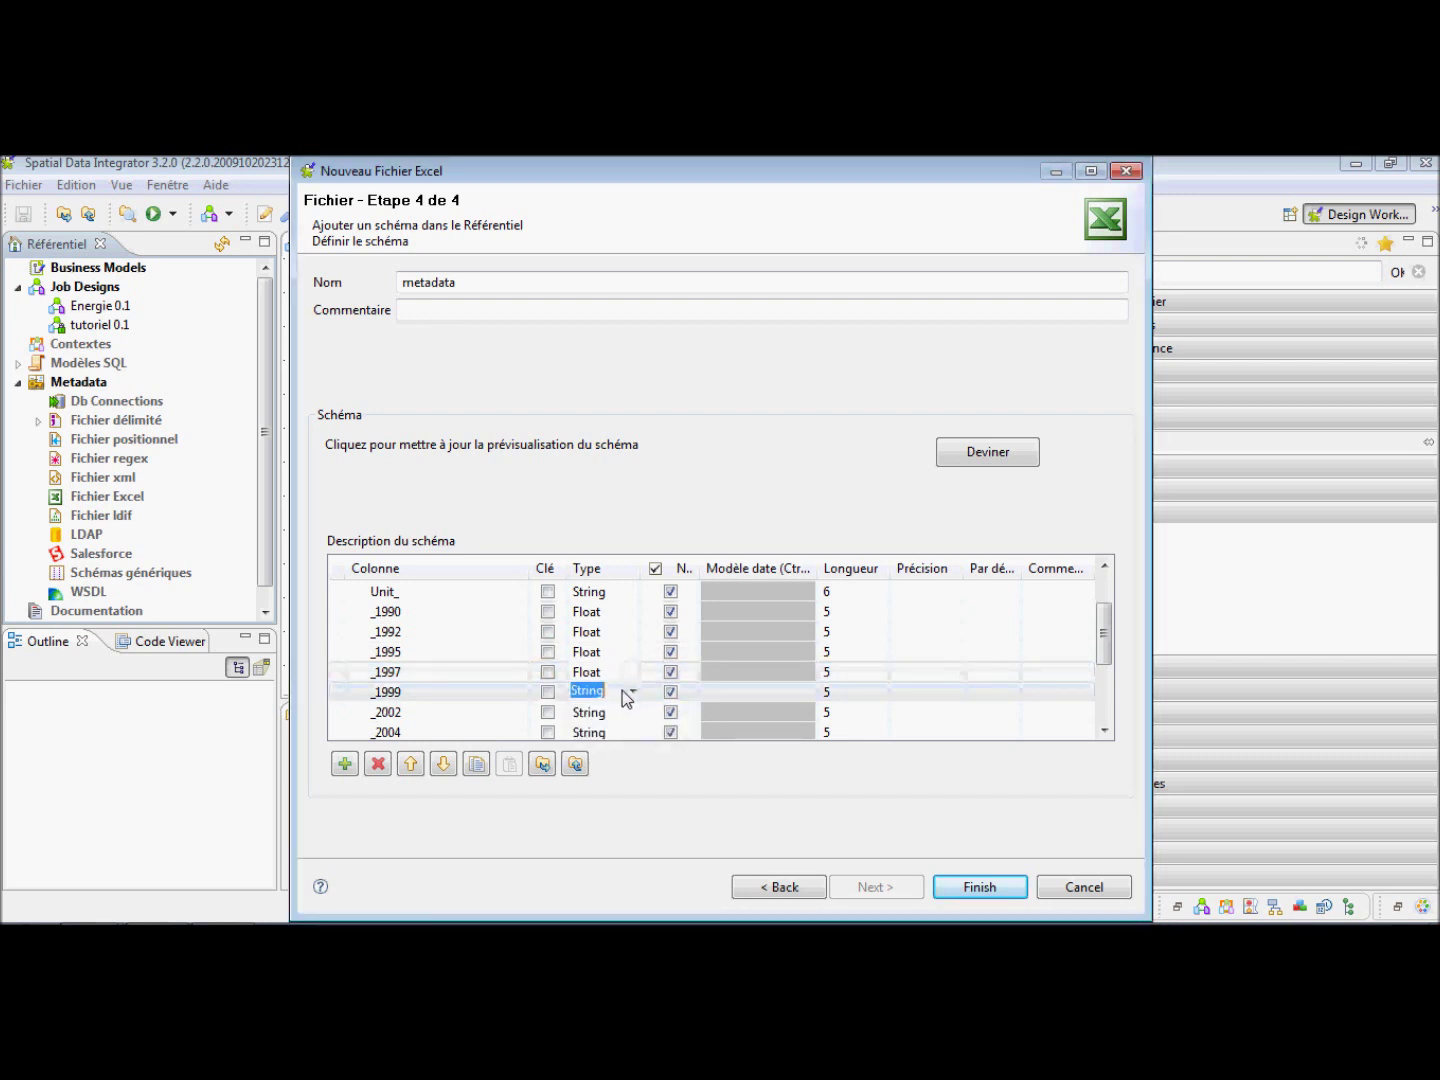
left_click(628, 693)
left_click(633, 693)
scroll(620, 740, "up", 3)
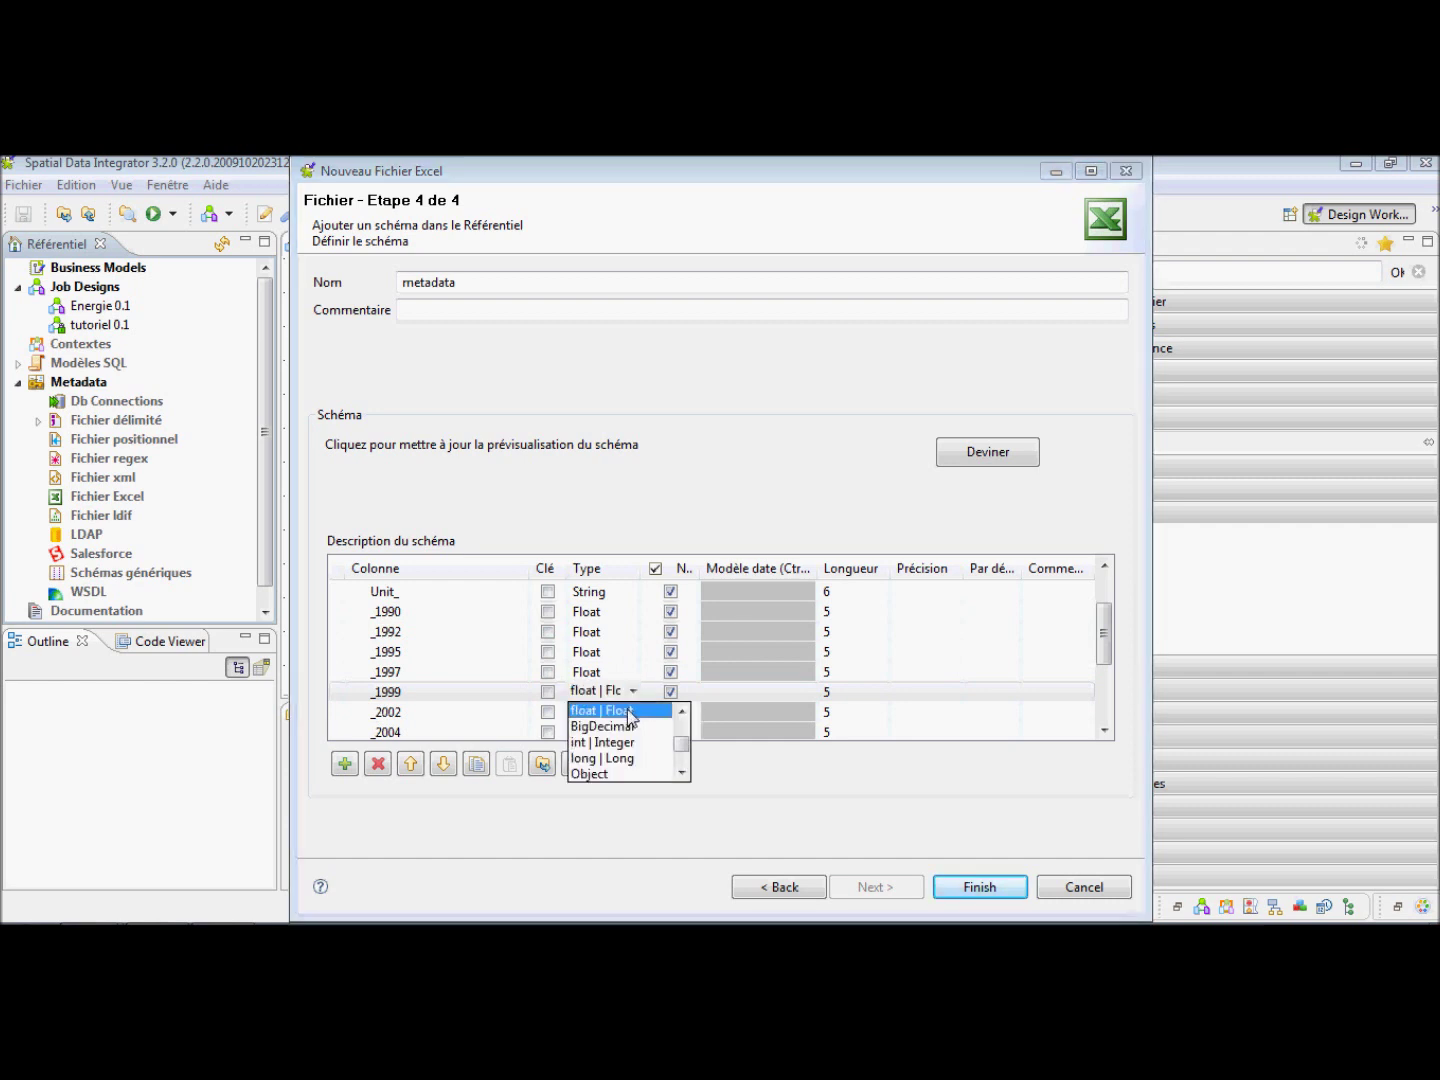
left_click(600, 713)
- Set the types of the _2002 and _2004 columns to Float and finish creating the Excel file metadata
scroll(1101, 669, "down", 2)
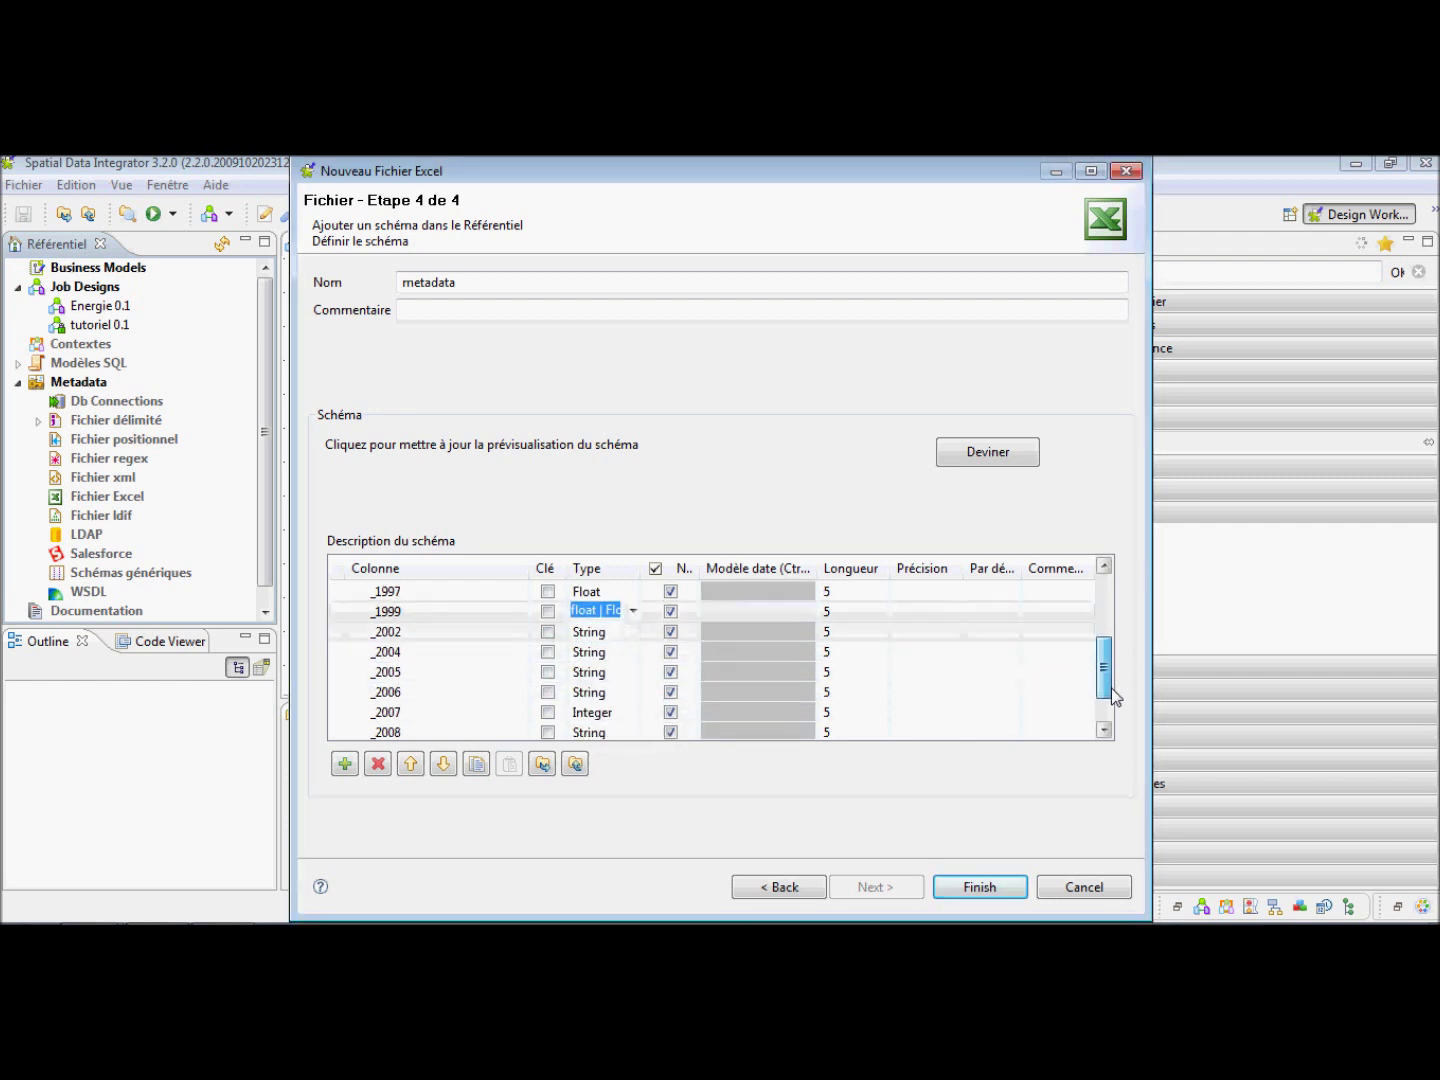
left_click(619, 633)
left_click(626, 636)
scroll(625, 669, "up", 3)
left_click(619, 653)
left_click(619, 653)
left_click(625, 654)
scroll(622, 689, "up", 3)
left_click(626, 669)
left_click(629, 674)
left_click(628, 674)
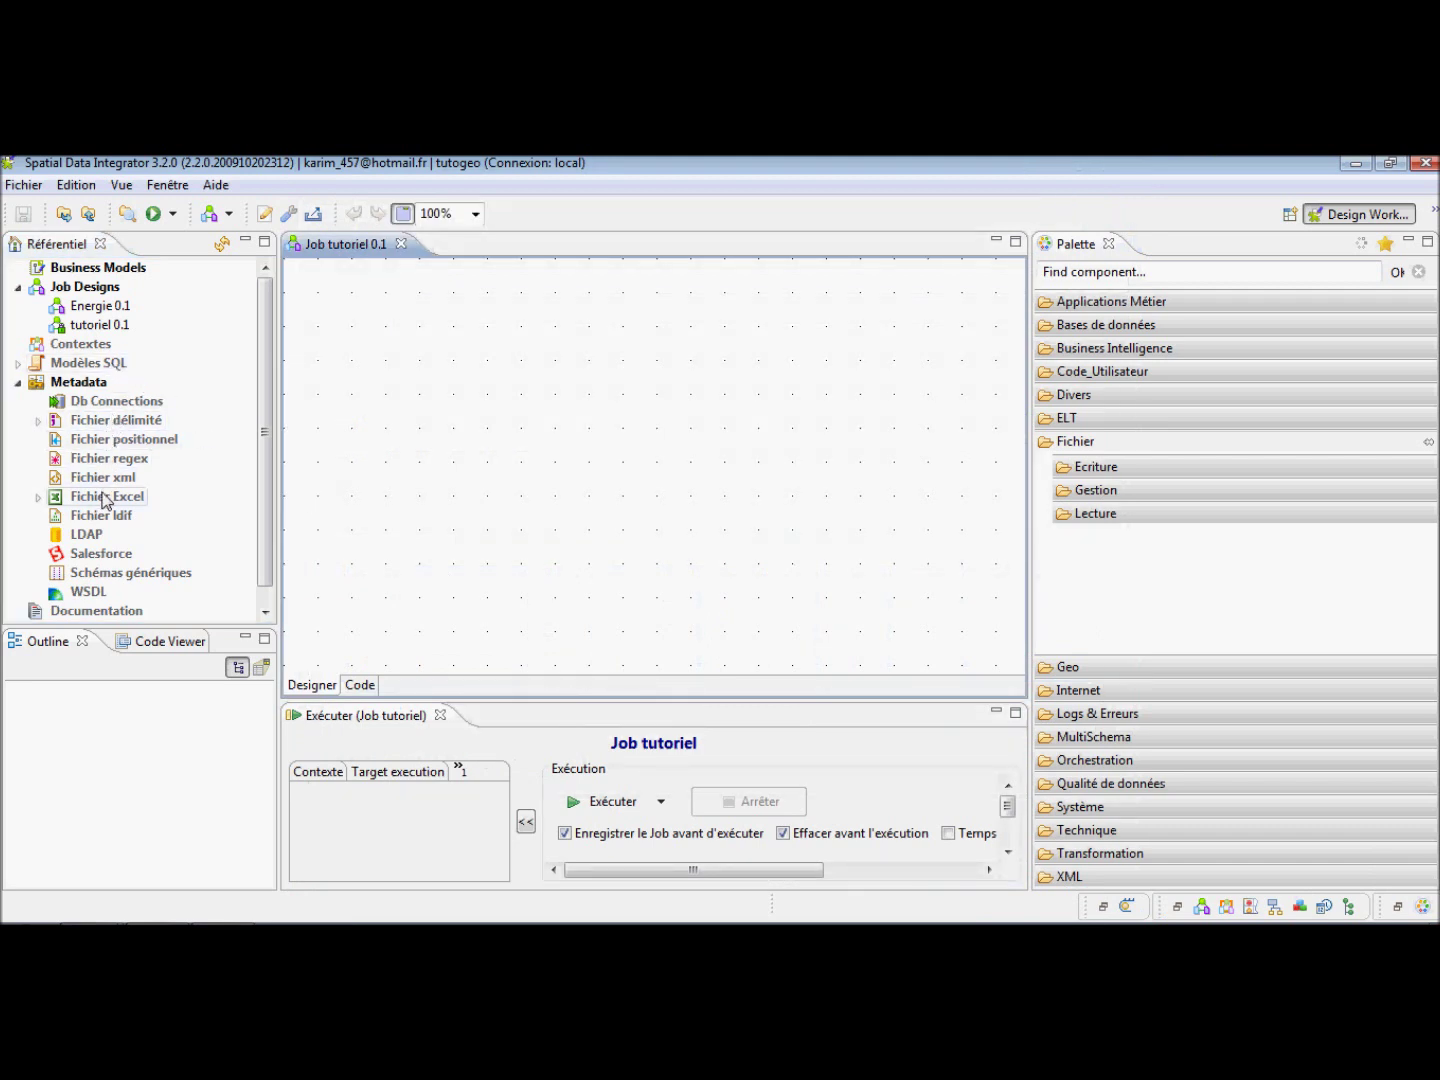
- Open the metadata schema of the Consommation_energie Excel file and set its _2005 and _2006 columns to Float
double_click(90, 500)
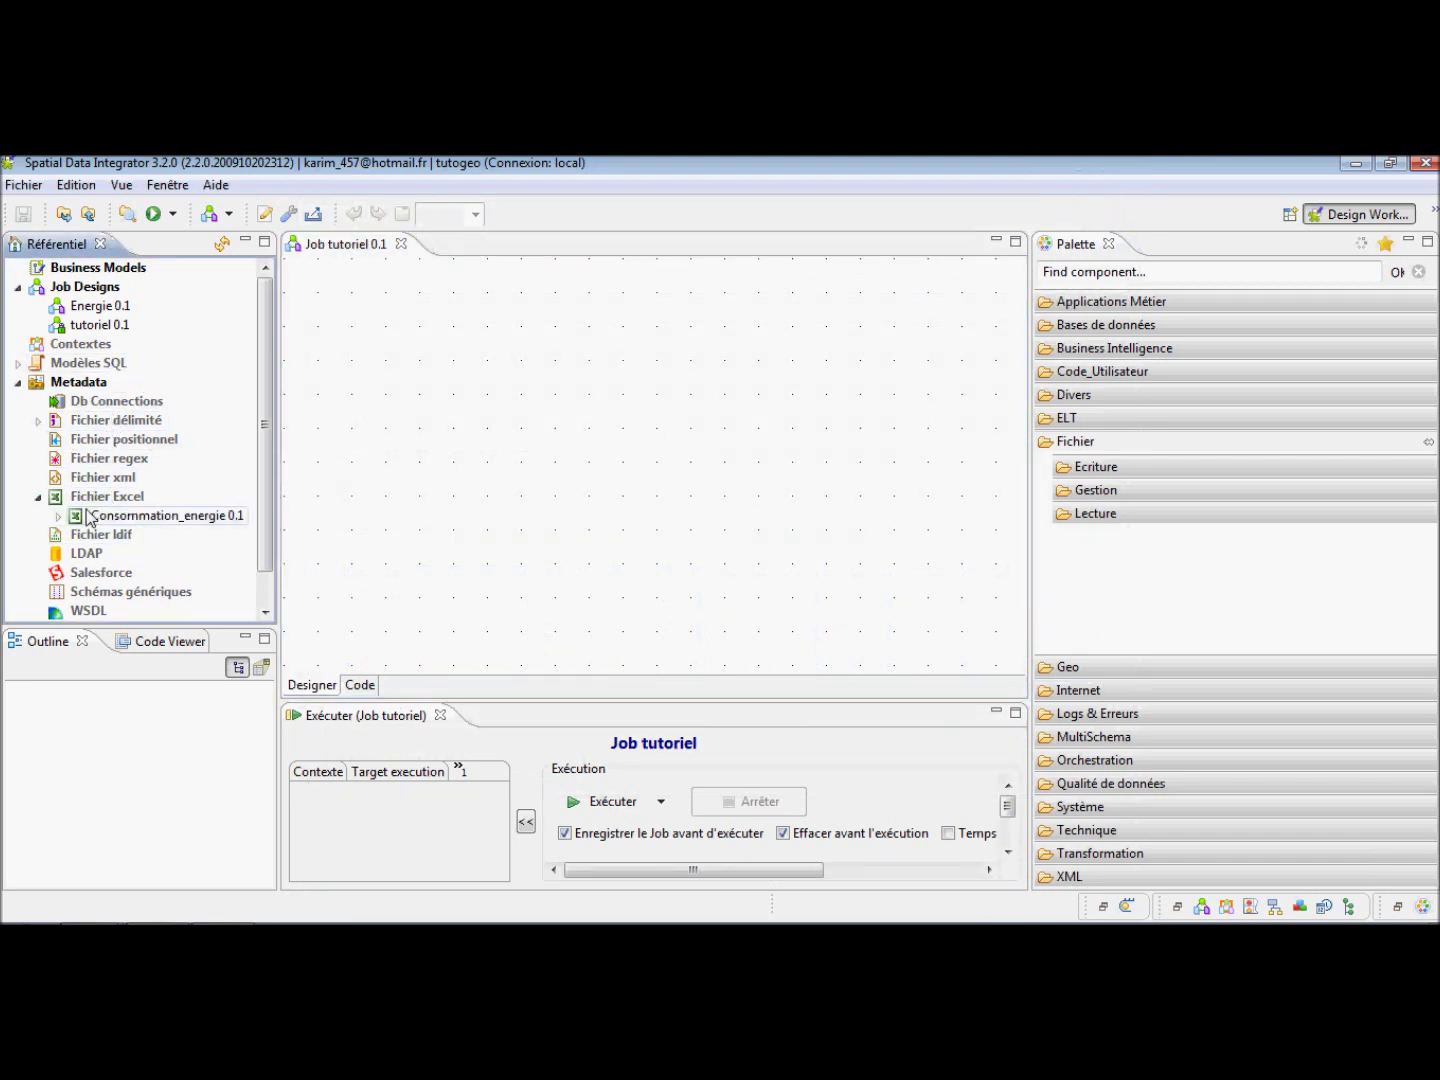
left_click(59, 516)
double_click(138, 535)
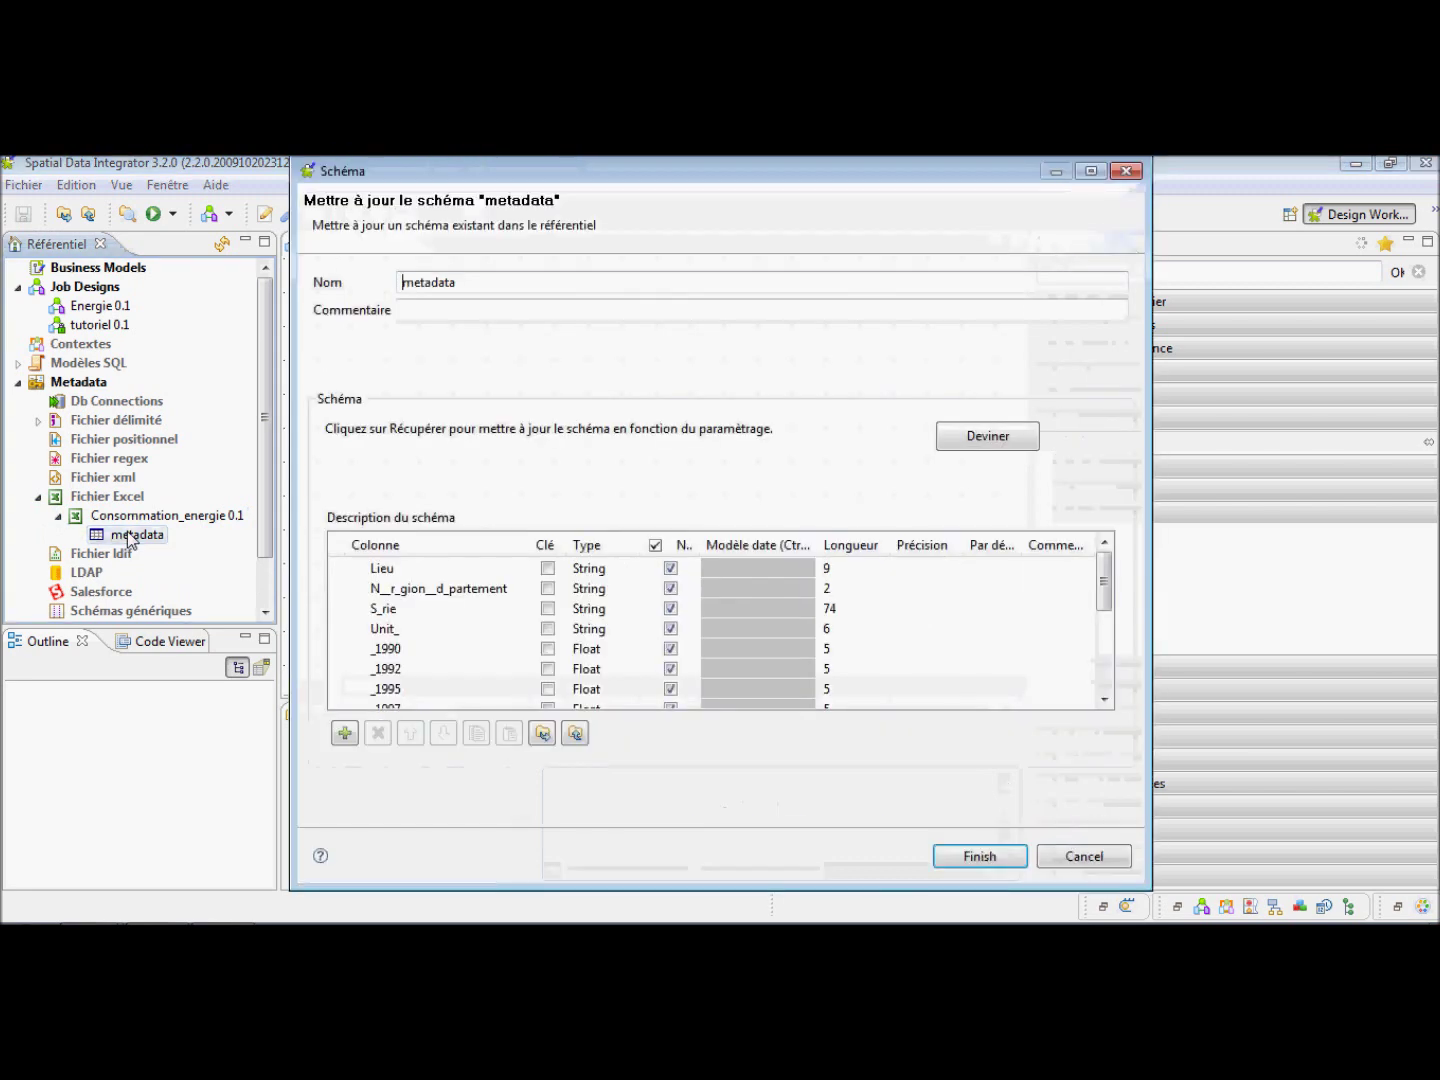
left_click_drag(1105, 585, 1108, 662)
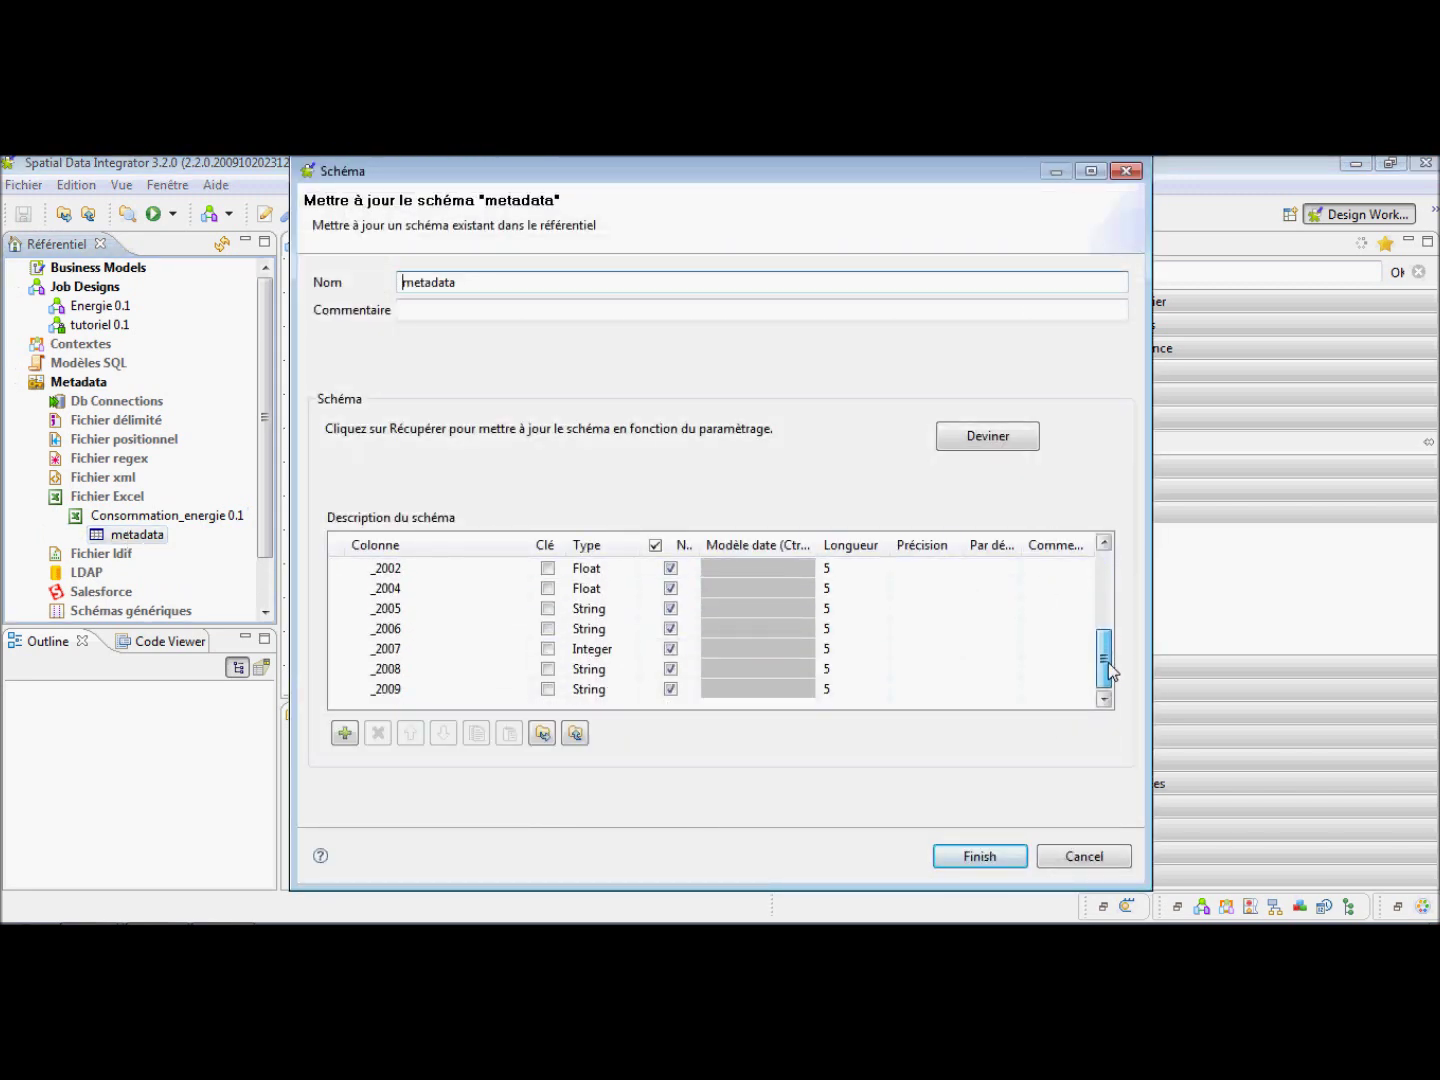
left_click(608, 612)
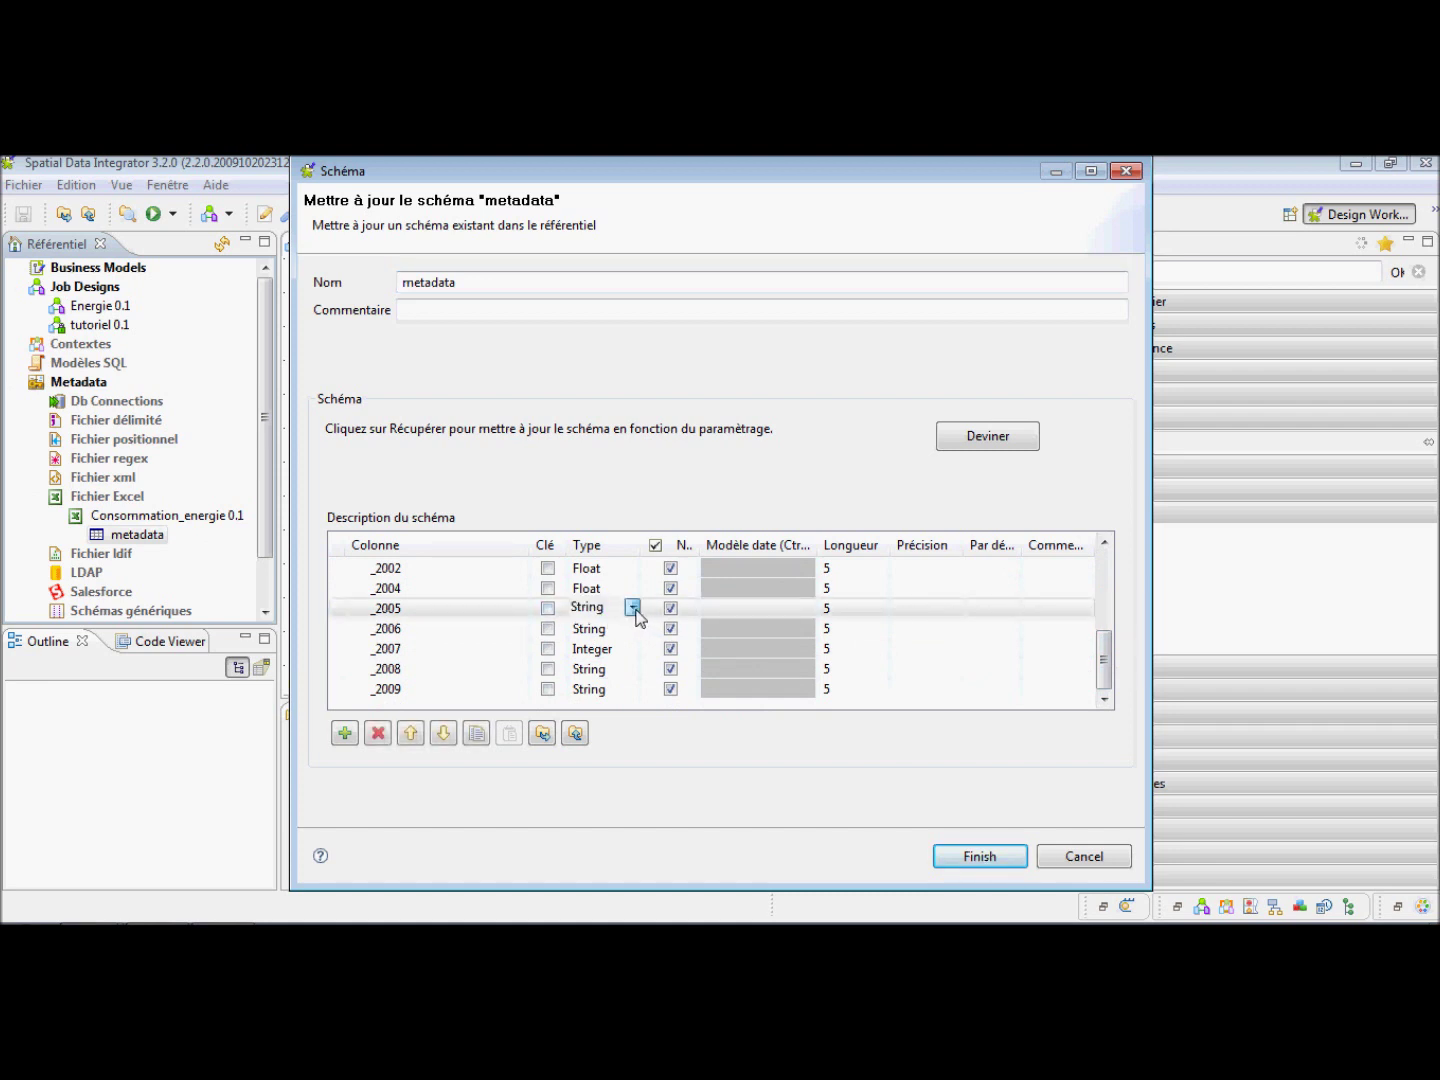
left_click(632, 608)
key("f")
left_click(620, 626)
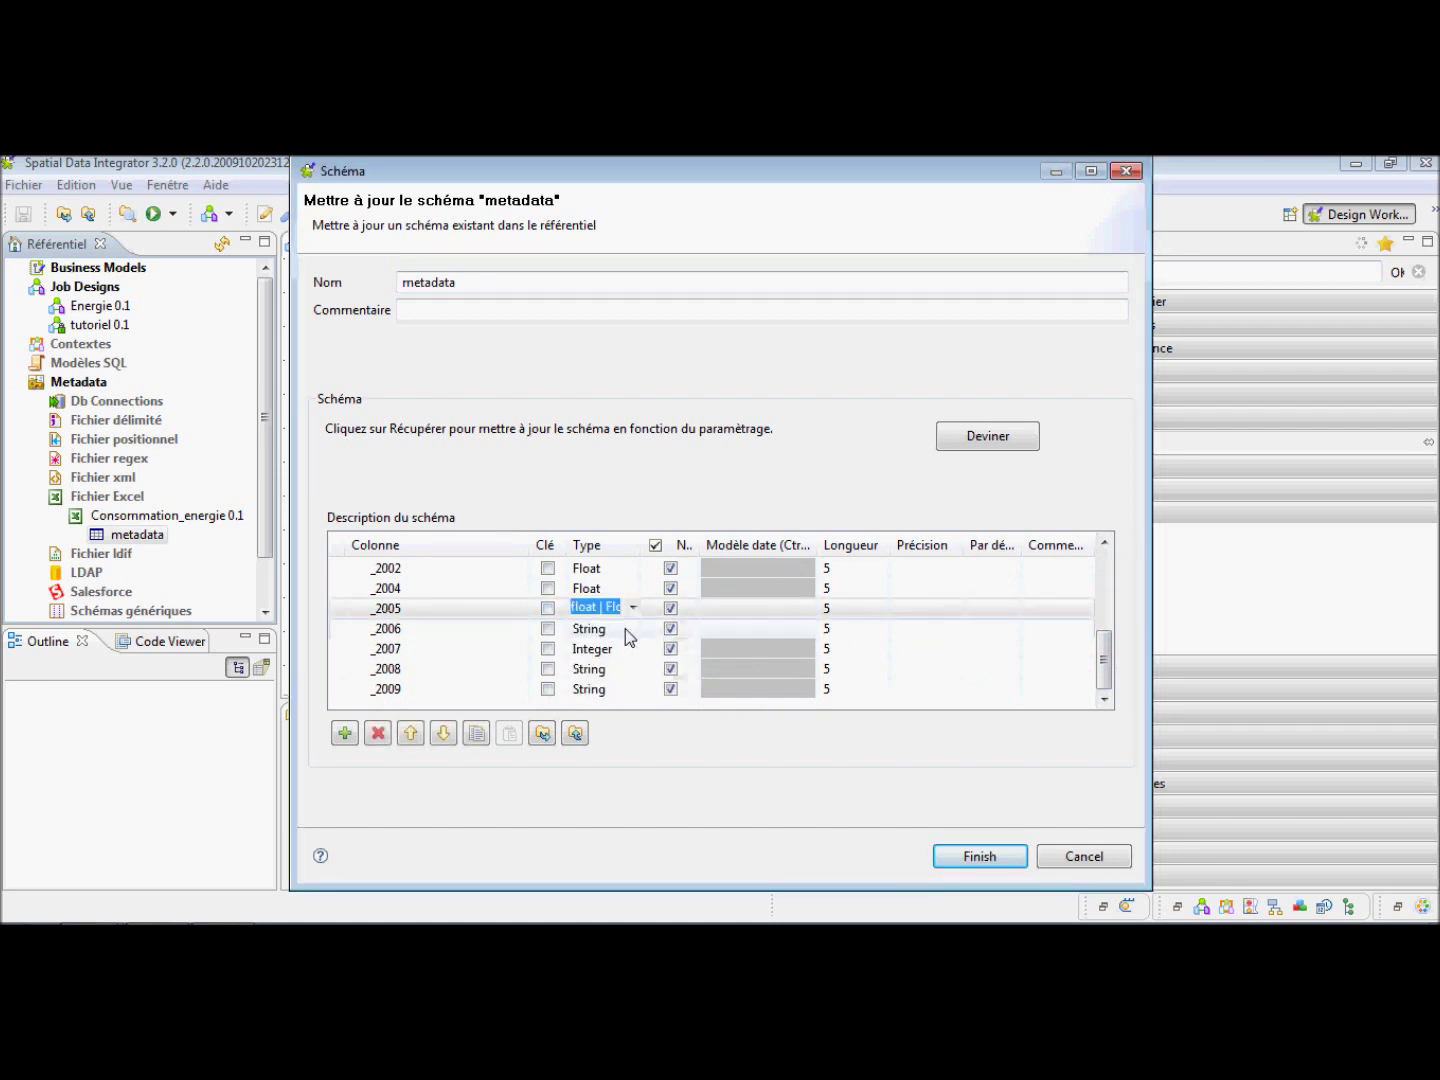
left_click(625, 627)
left_click(633, 628)
key("f")
- Set the types of the _2007 and _2008 columns to Float
left_click(630, 648)
left_click(626, 646)
left_click(627, 647)
left_click(632, 647)
key("f")
left_click(627, 667)
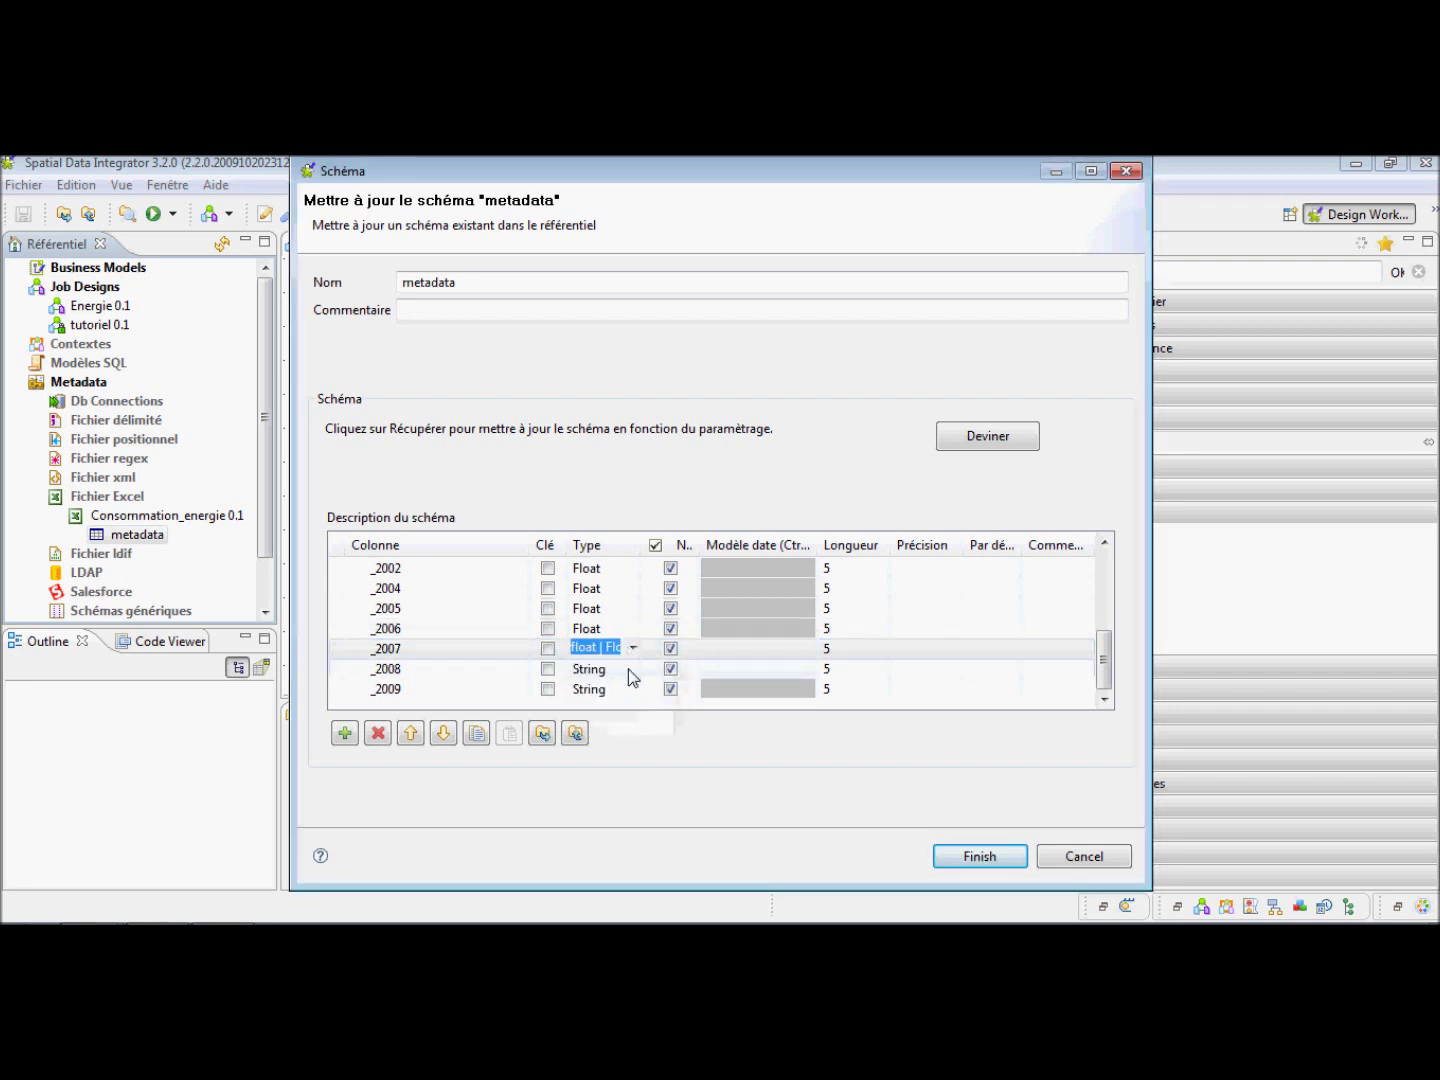
left_click(631, 669)
left_click(630, 668)
left_click(632, 668)
key("f")
- Set the type of the _2009 column to Float
left_click(630, 690)
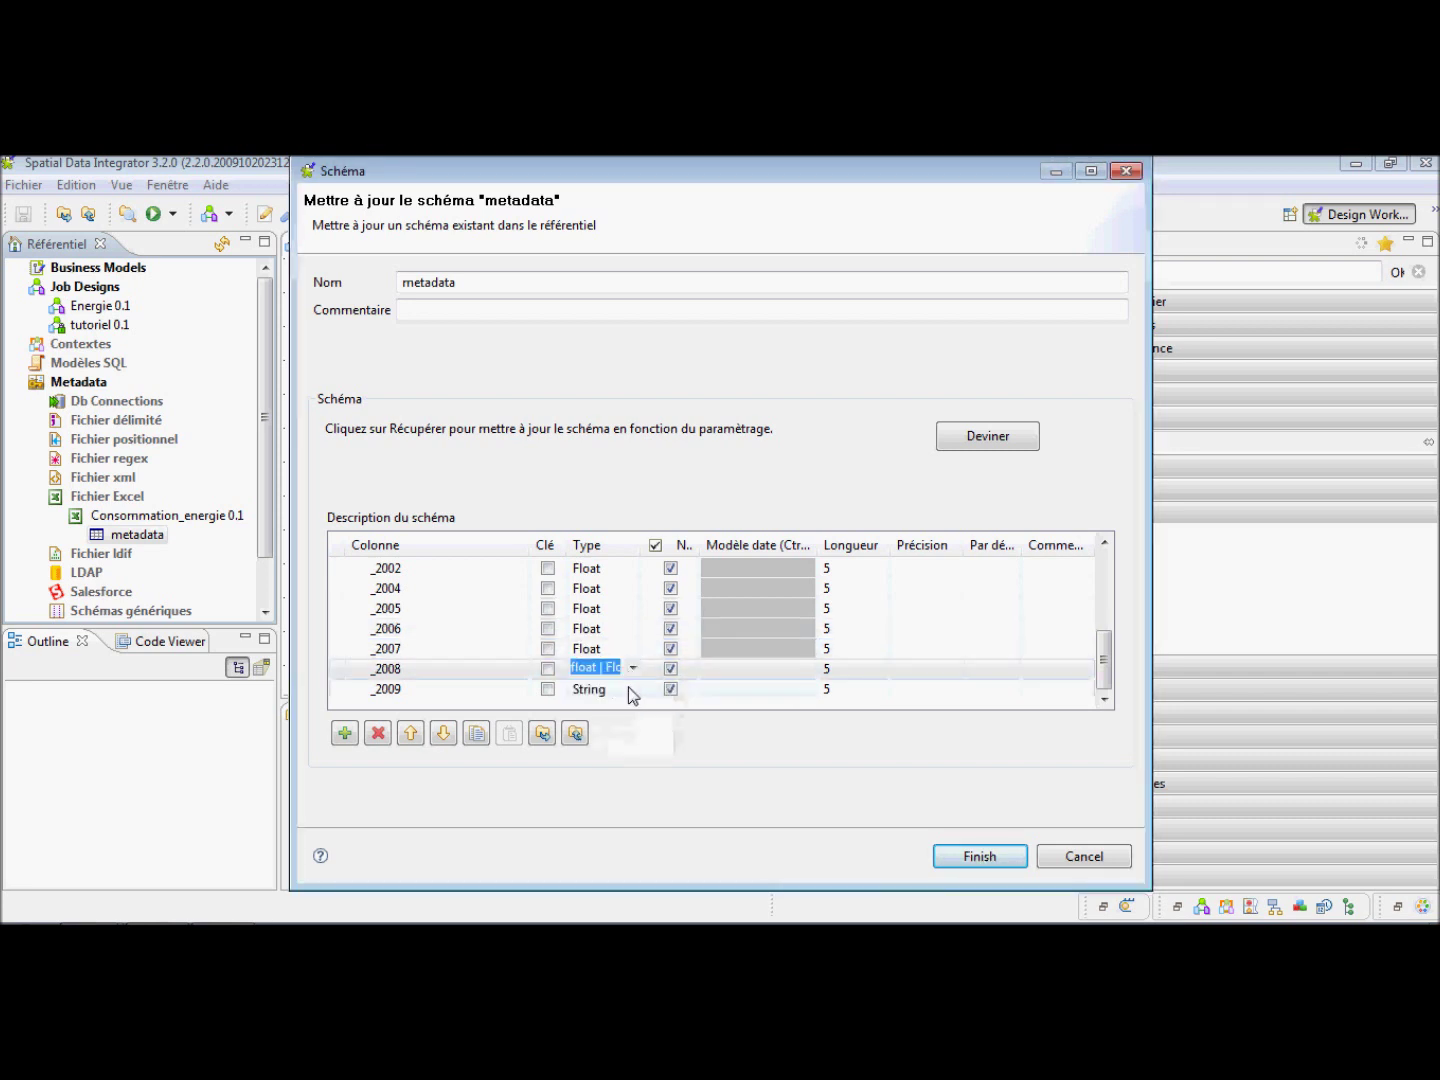
left_click(628, 689)
left_click(628, 689)
left_click(632, 689)
key("f")
left_click(631, 707)
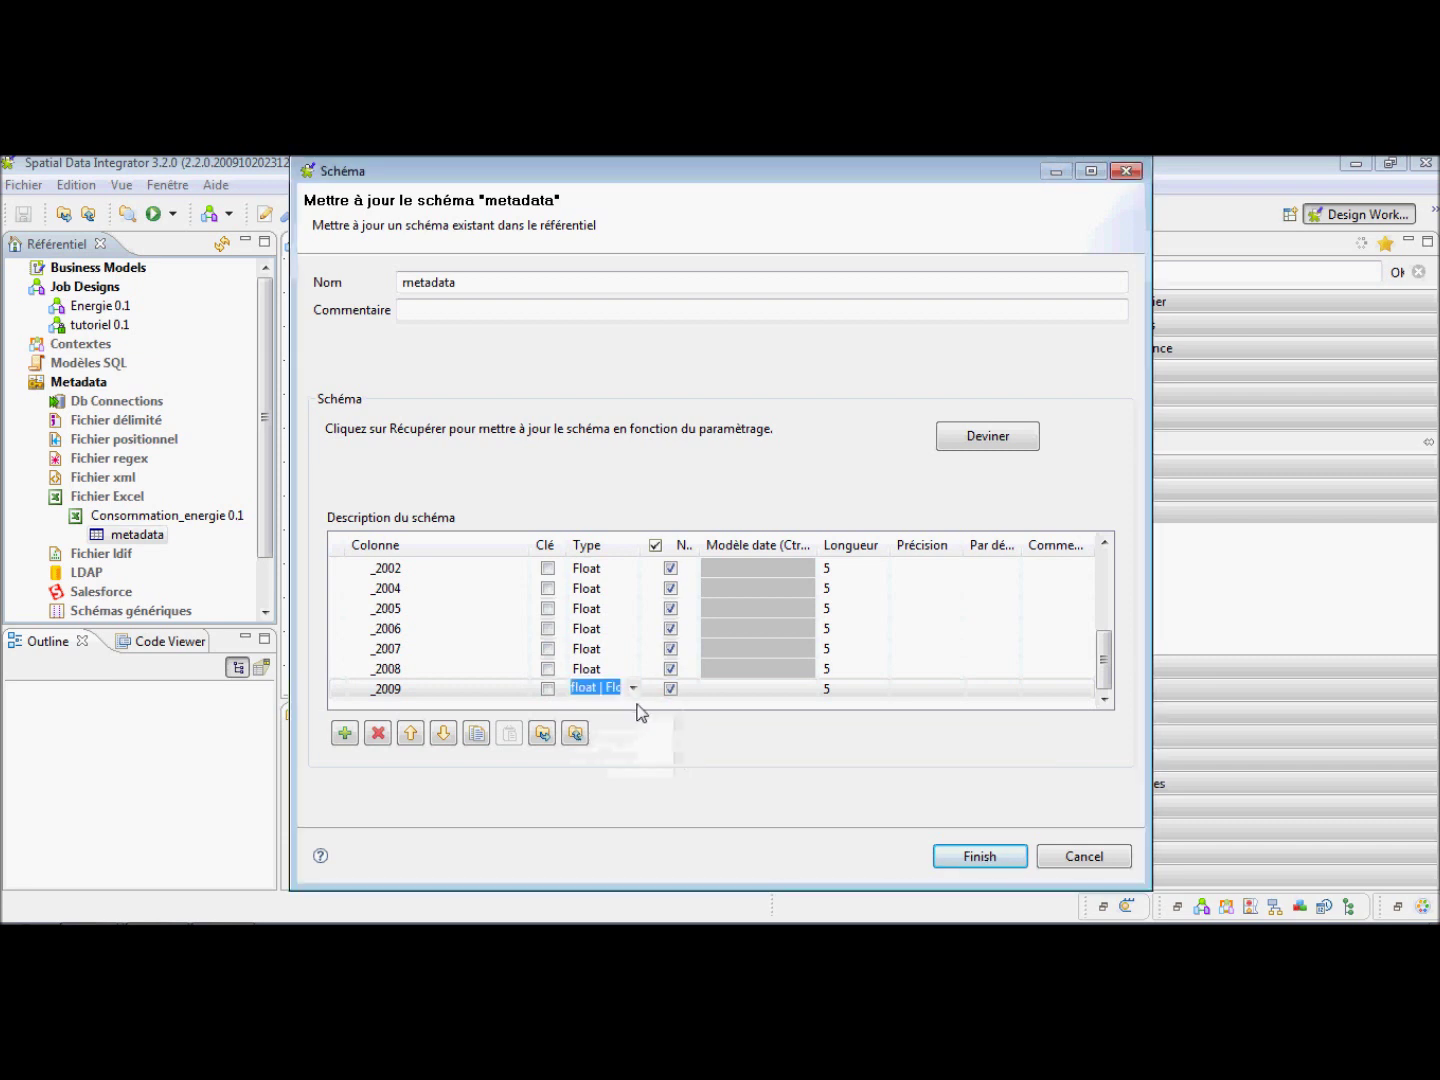
- Review the schema's column types, save the schema and propagate the modifications to all jobs
left_click_drag(1109, 669, 1080, 759)
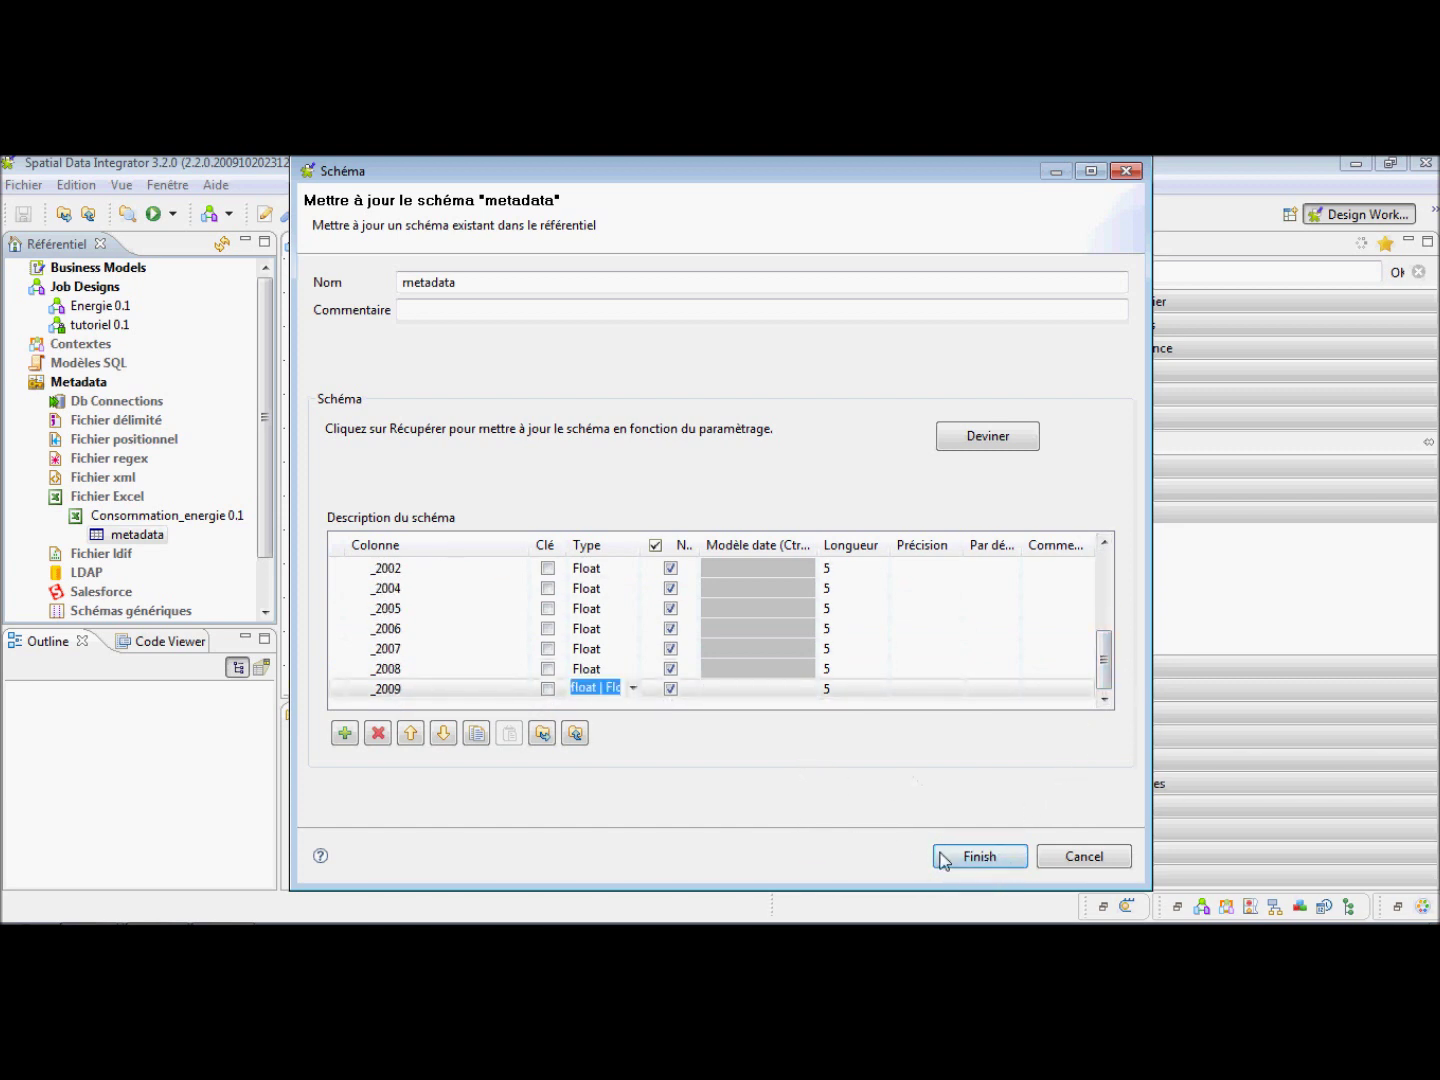
left_click_drag(1104, 653, 1105, 577)
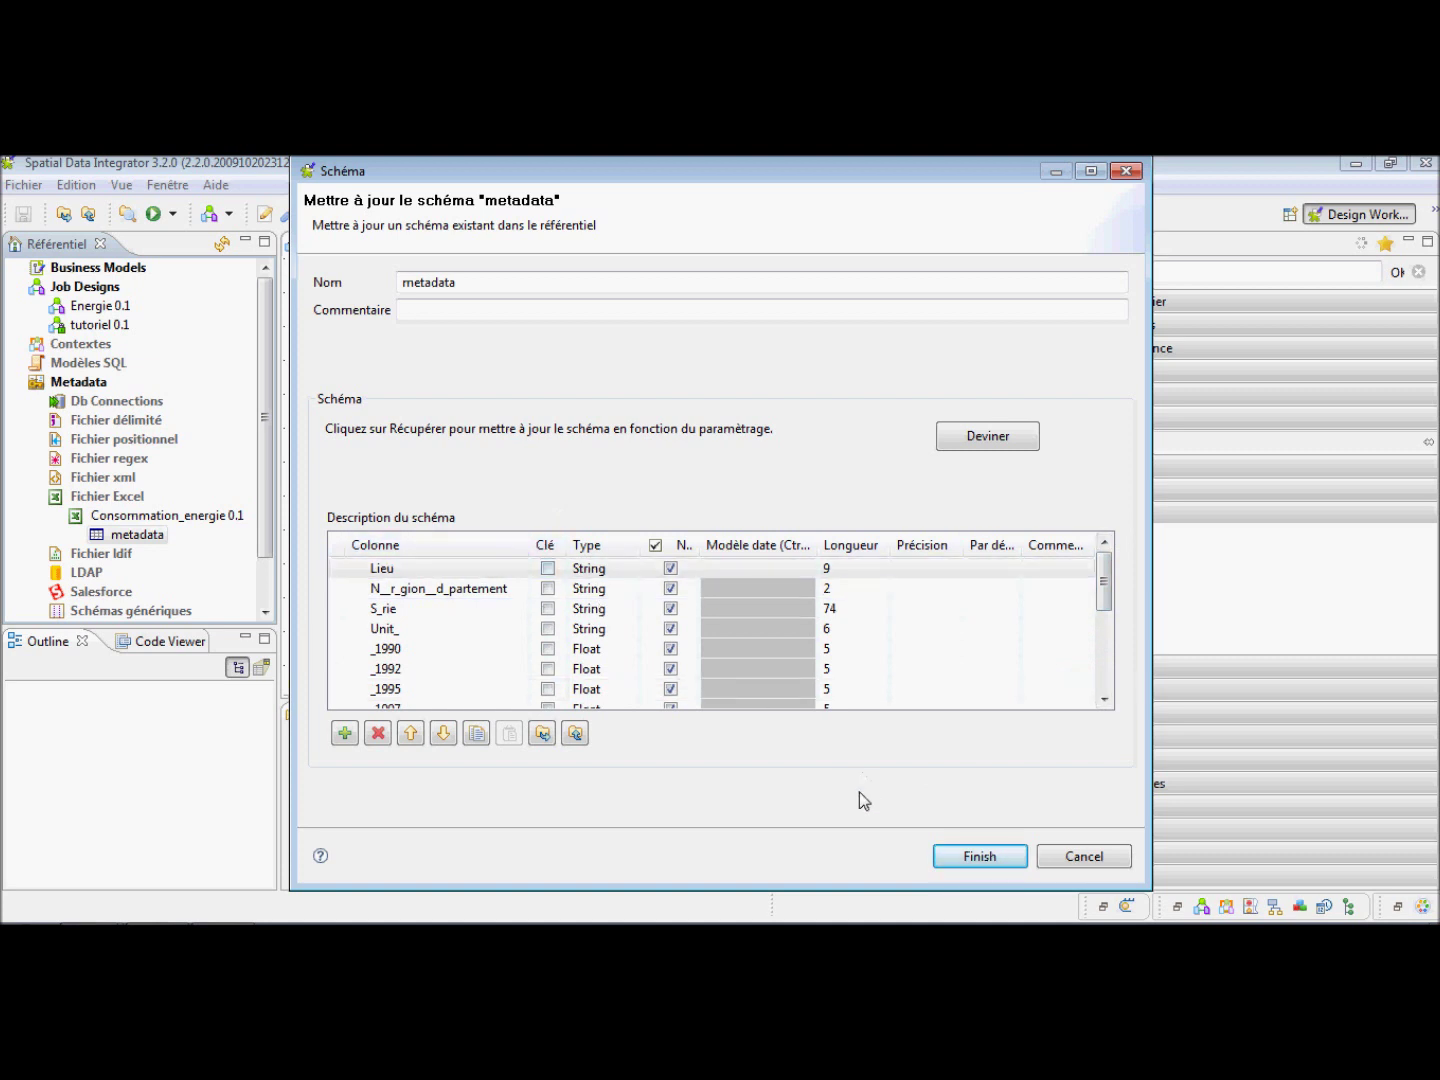
left_click(975, 858)
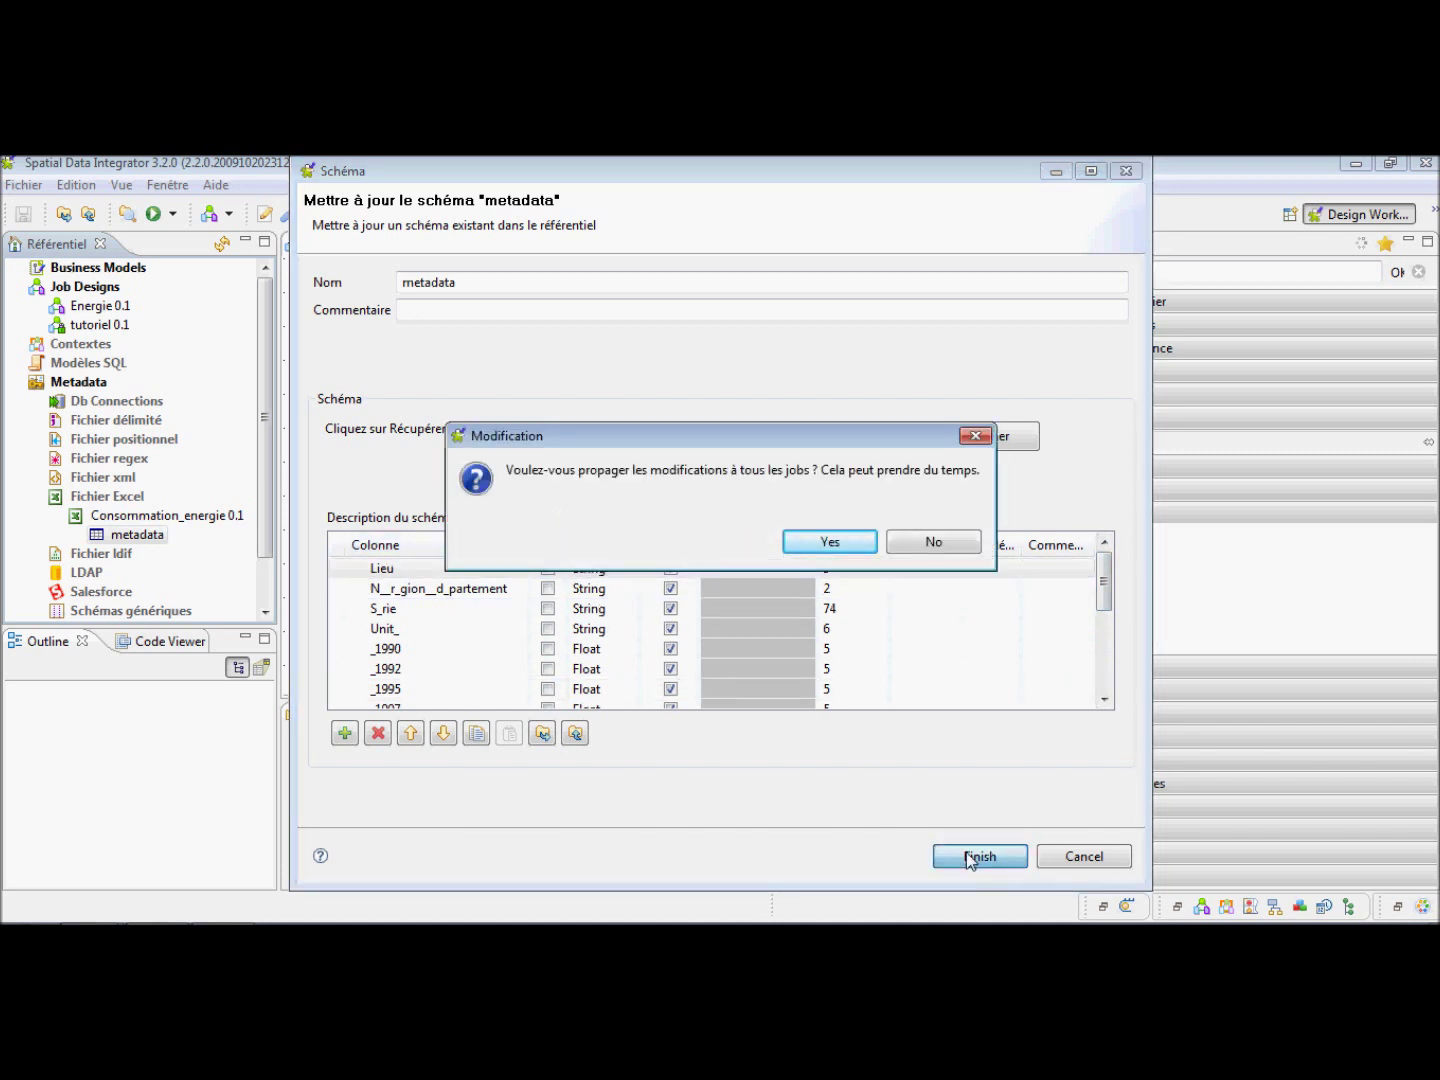
left_click(823, 542)
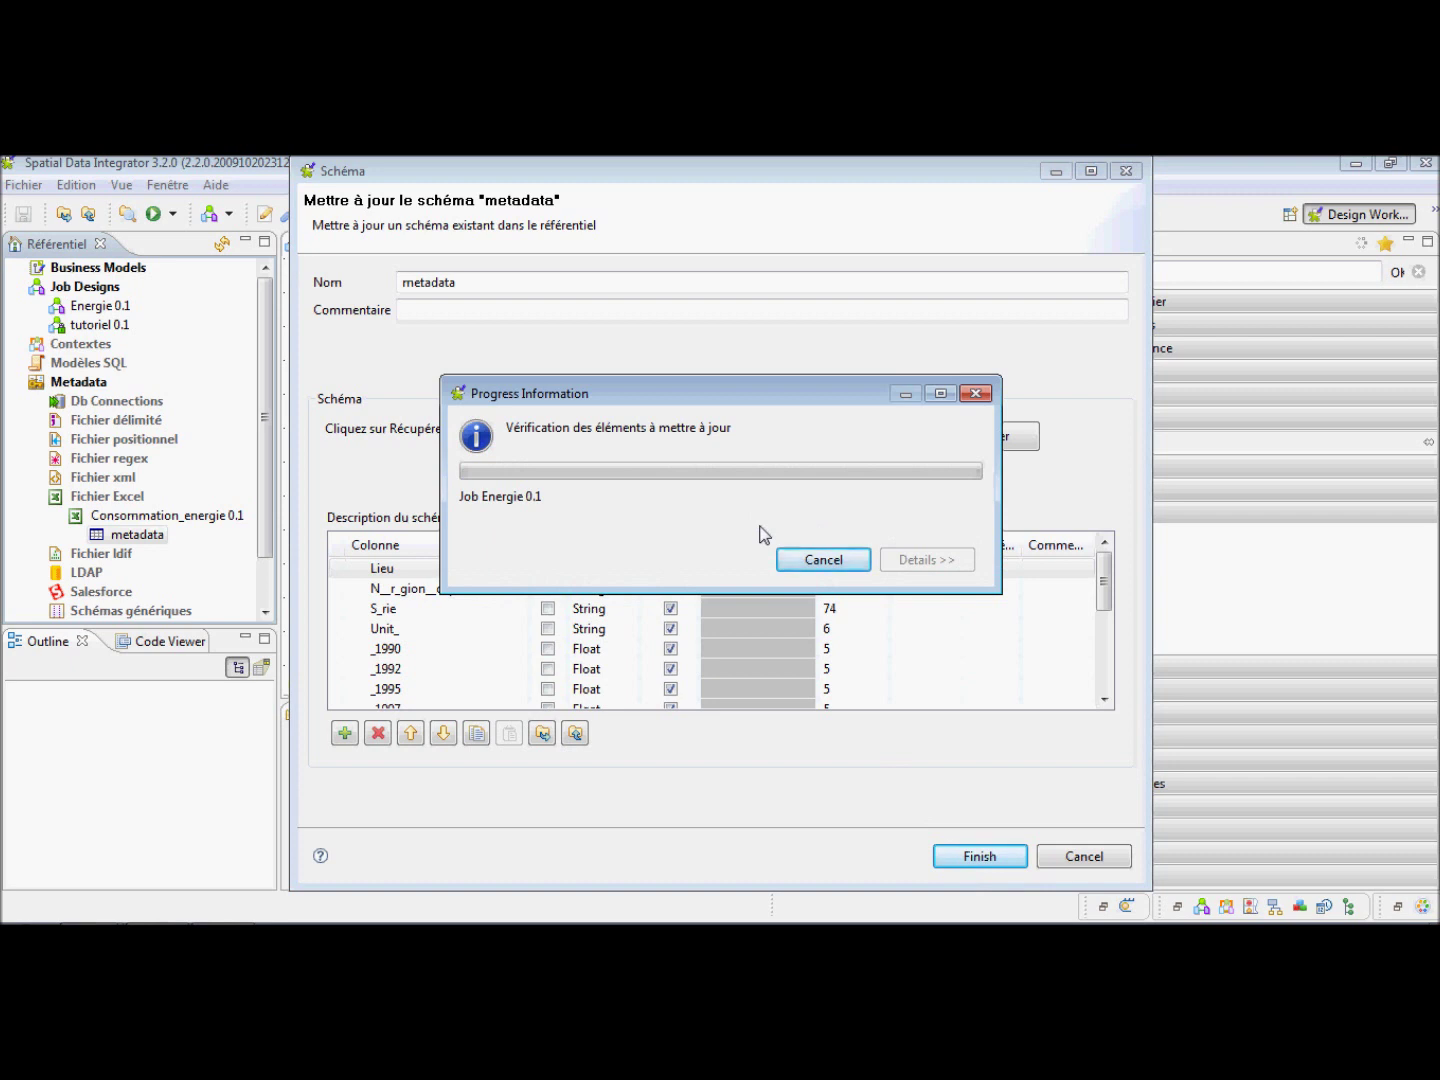
left_click(925, 545)
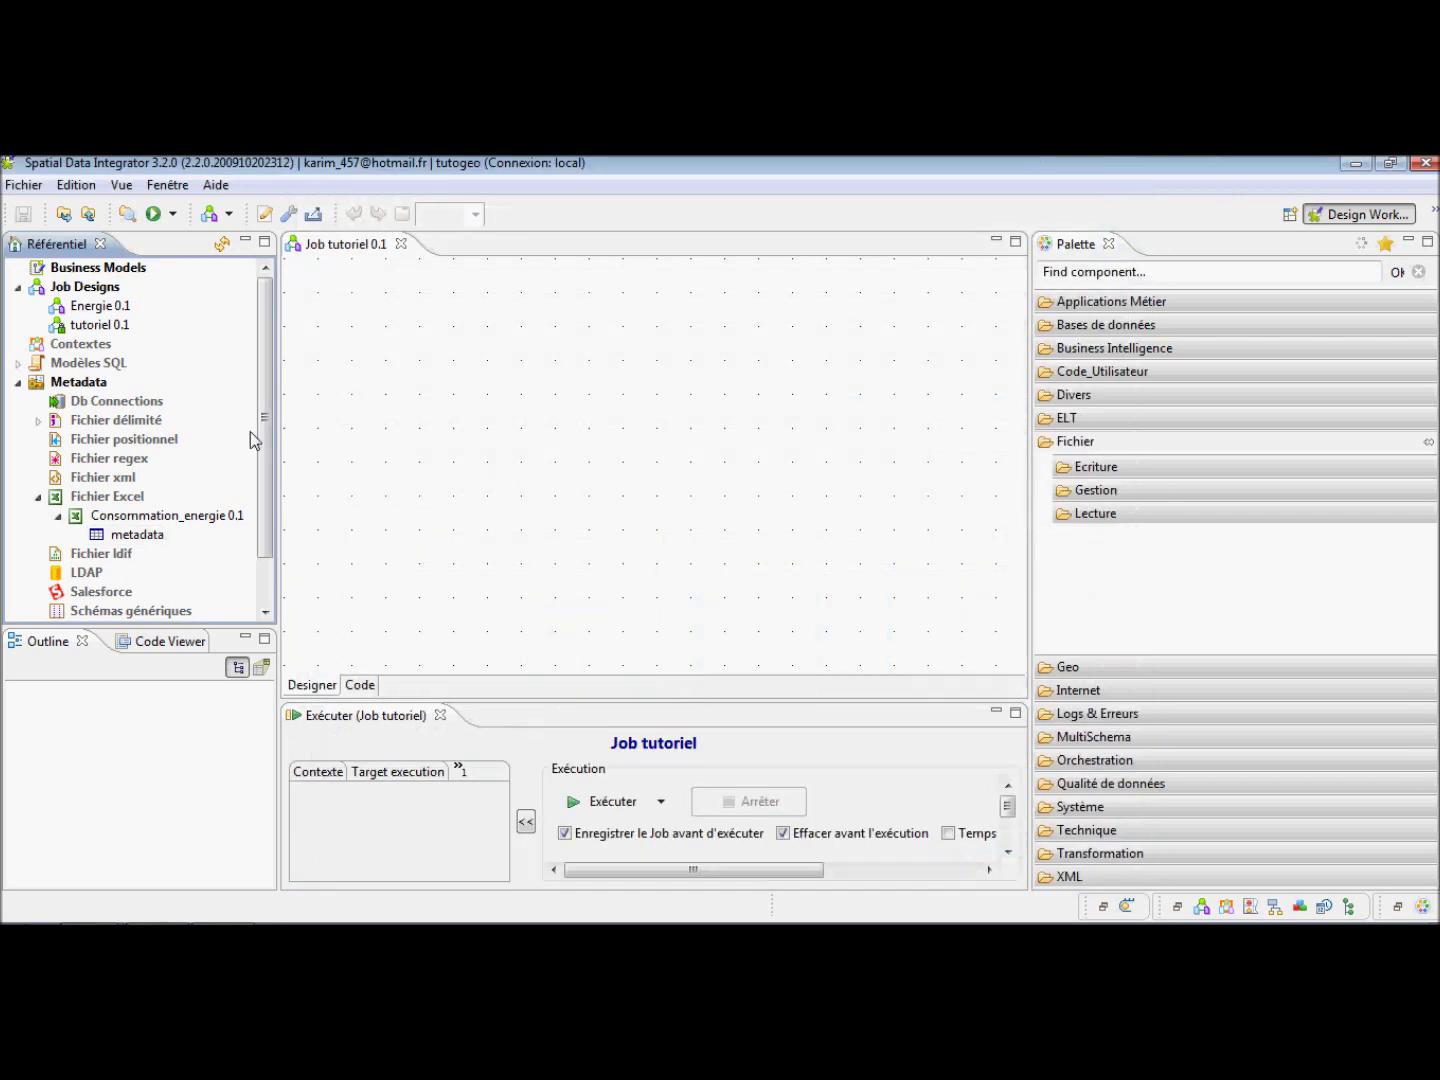
- Rename the metadata schema of the Excel file to "Consommation_energie" and save it
left_click(38, 497)
left_click(38, 497)
left_click(127, 538)
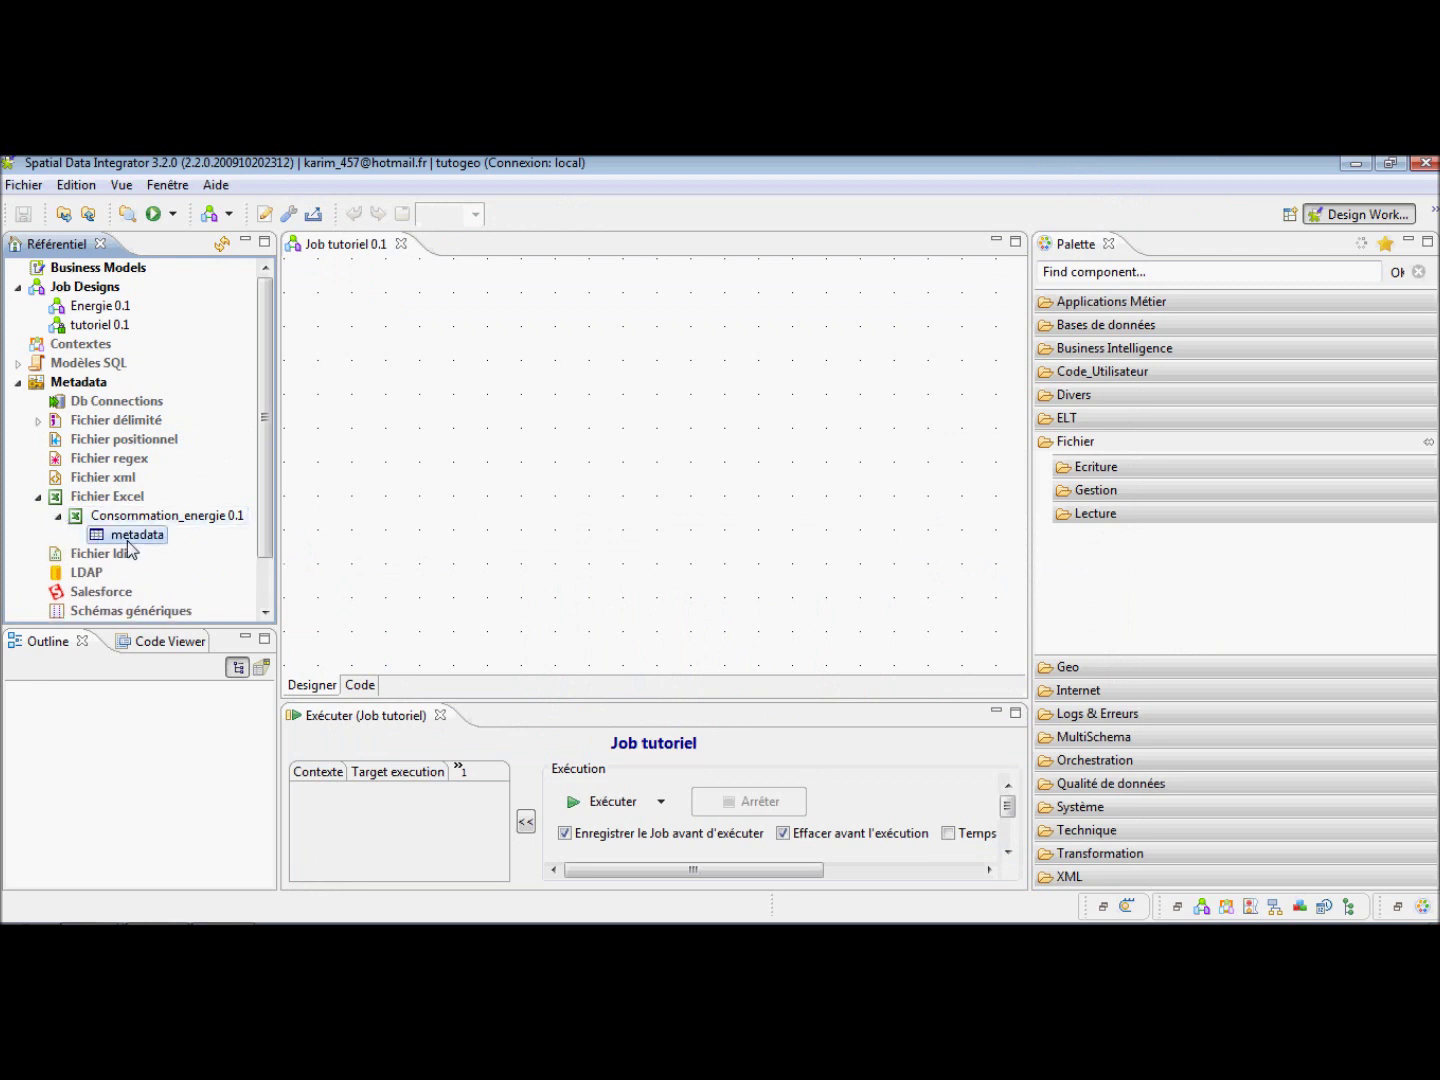
double_click(128, 538)
type("Consommation_energie")
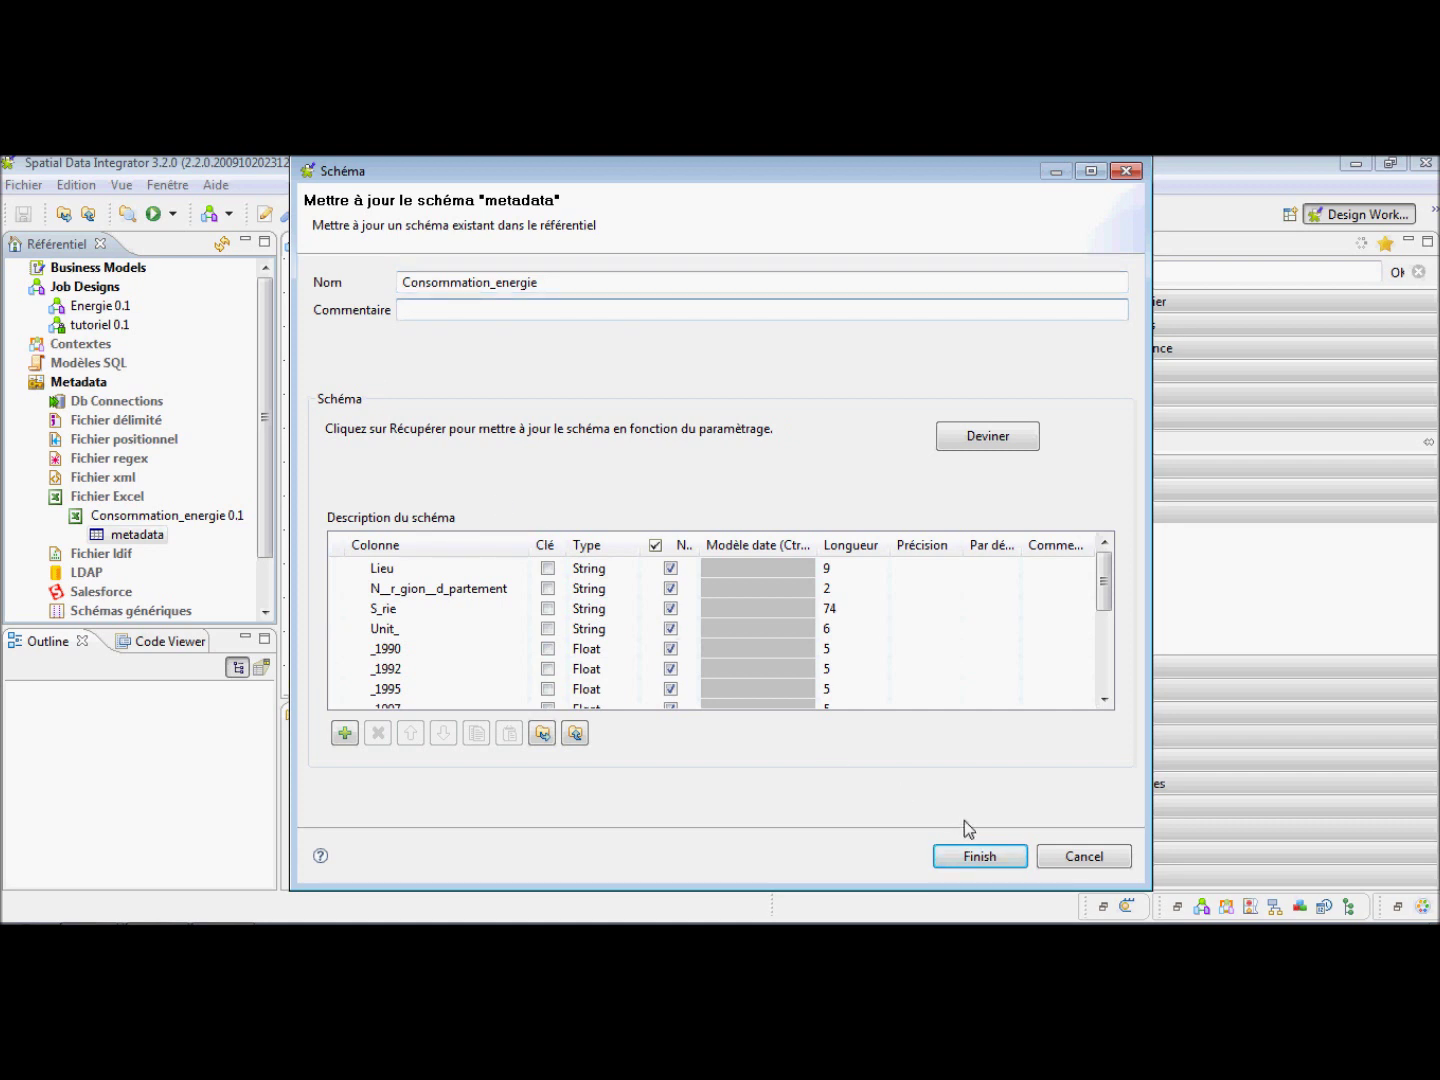
left_click(970, 856)
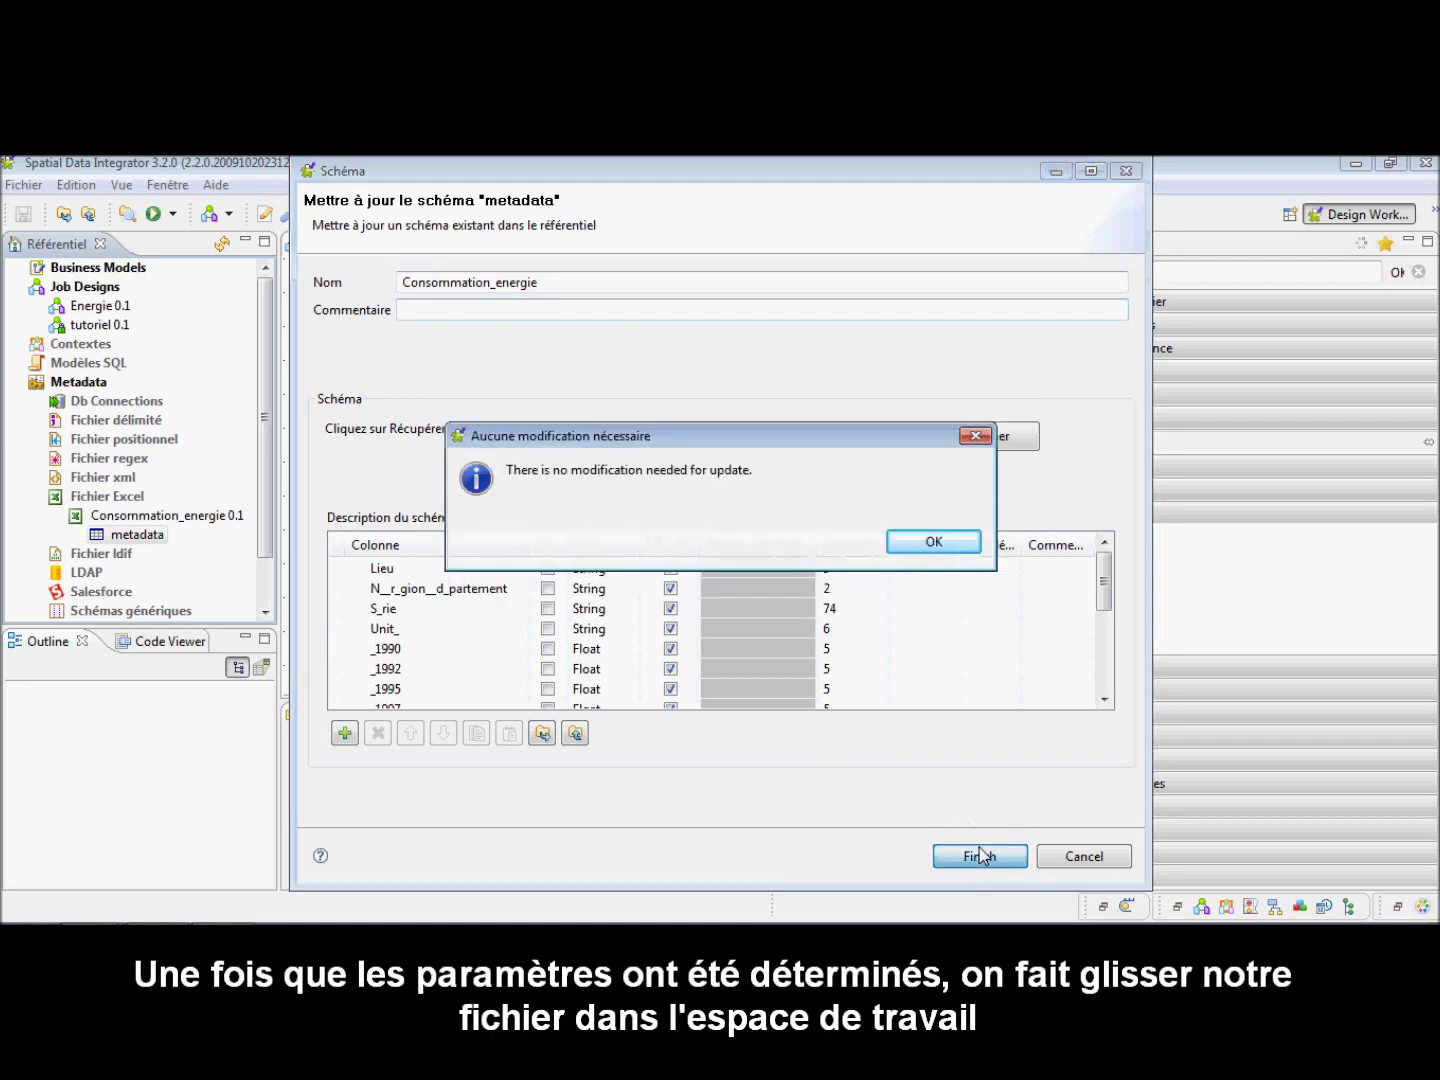
left_click(933, 542)
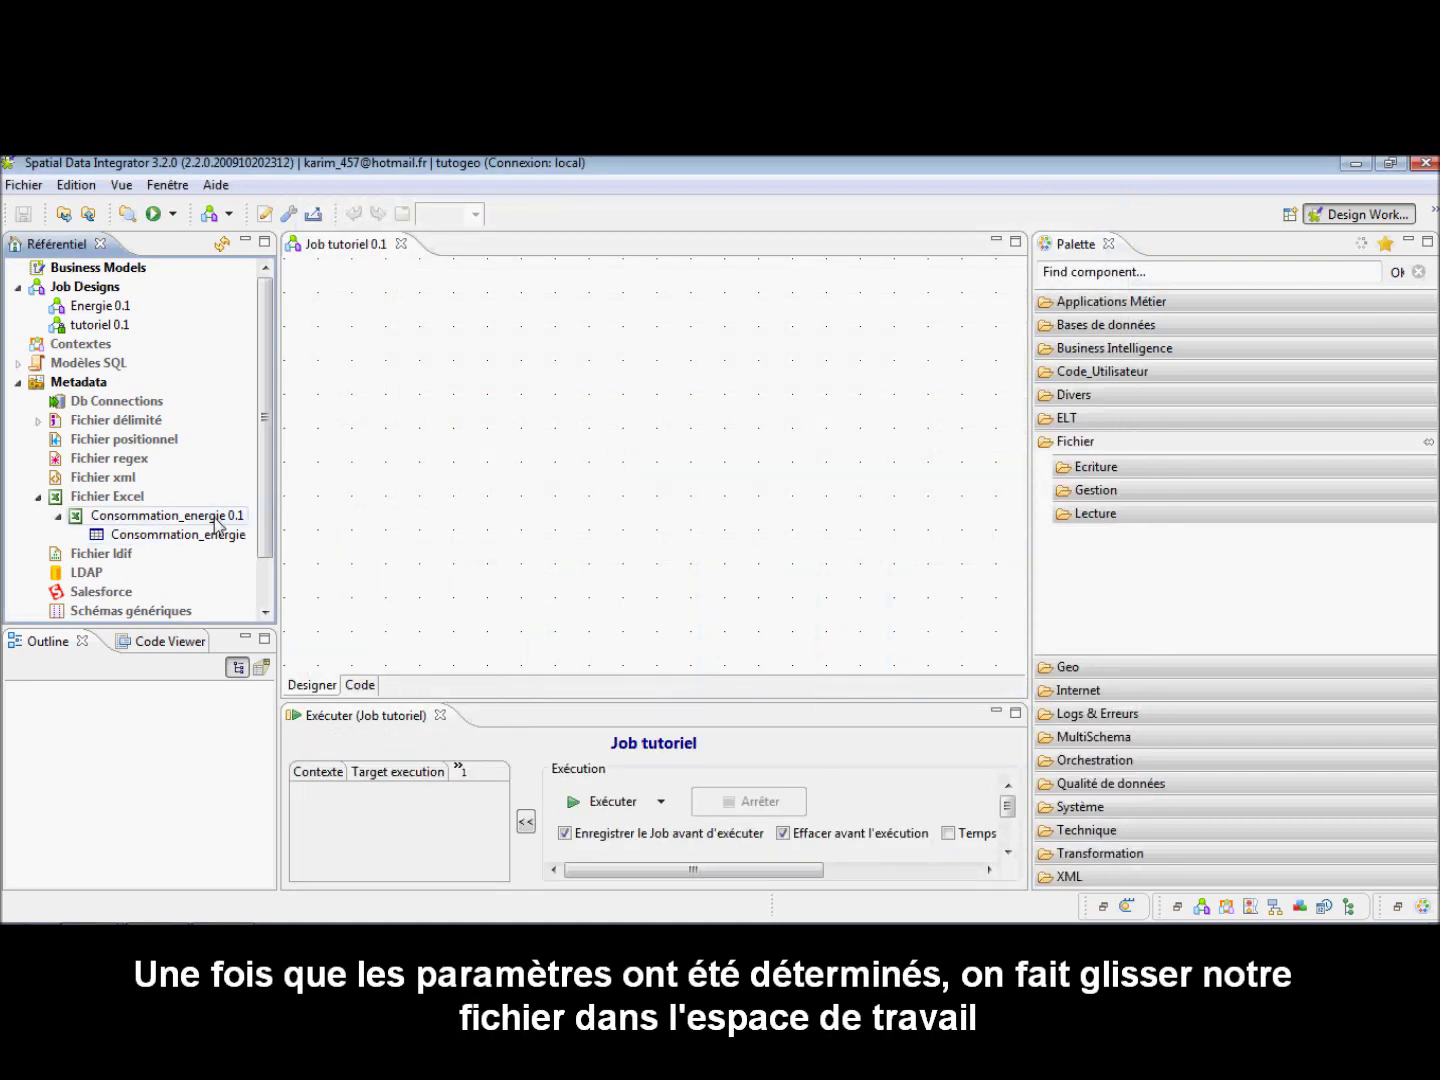
- Place the Consommation_energie schema in the tutoriel job as an Excel input and add a tMap component to its right
left_click_drag(212, 535, 510, 495)
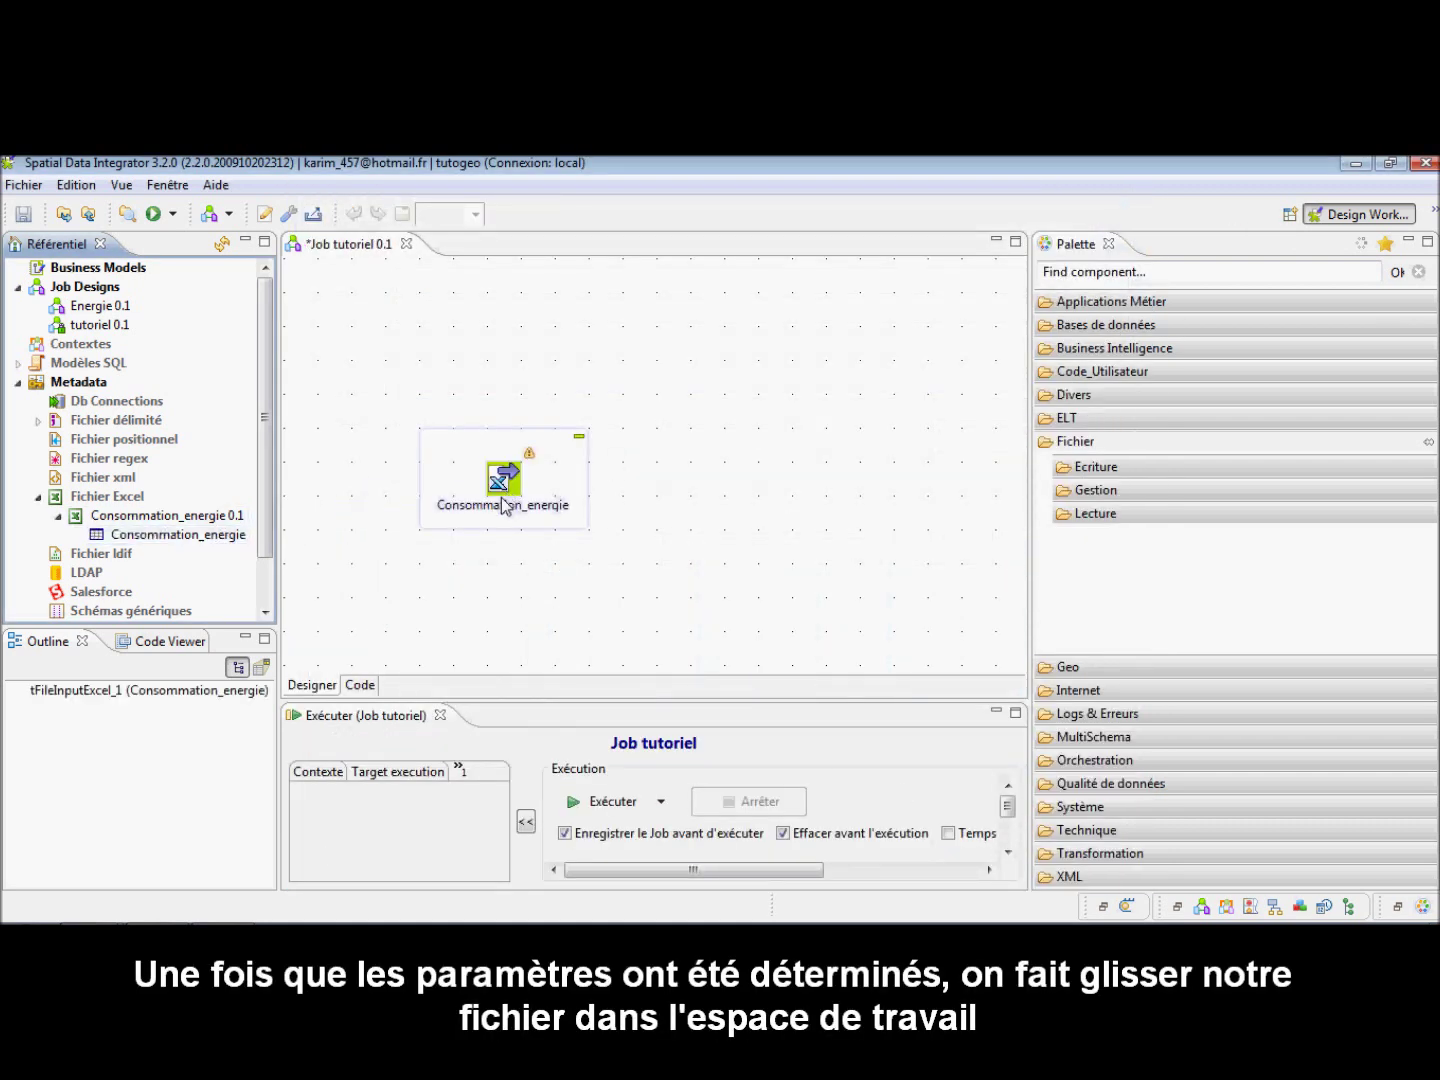
left_click(679, 499)
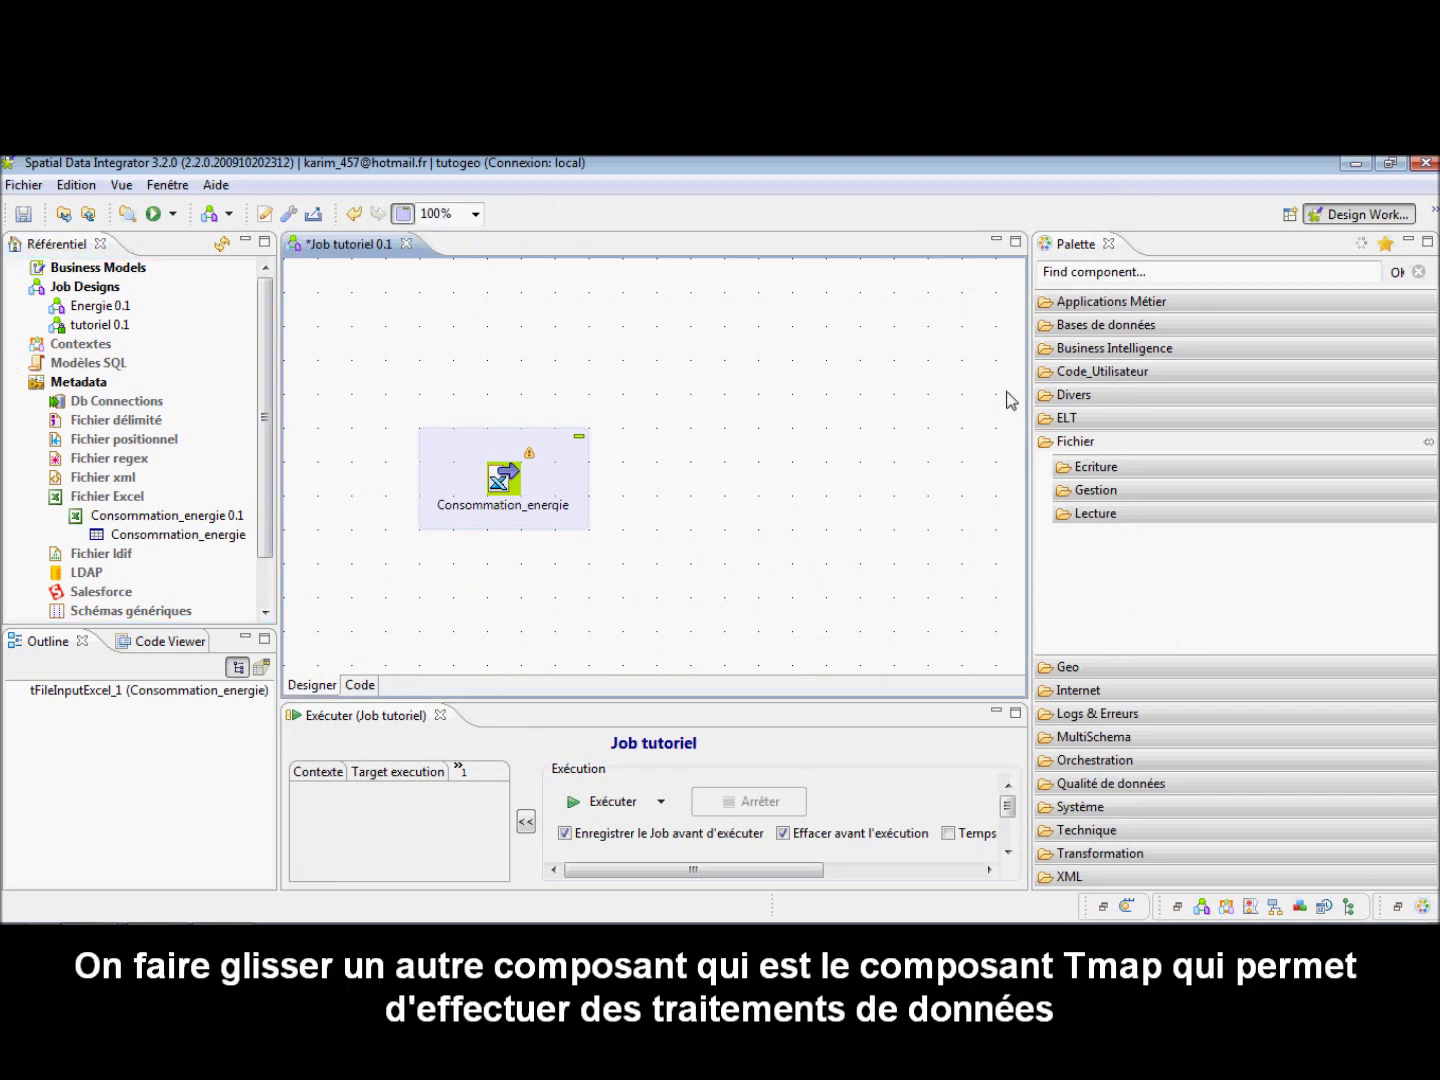
left_click(1123, 277)
type("tmap")
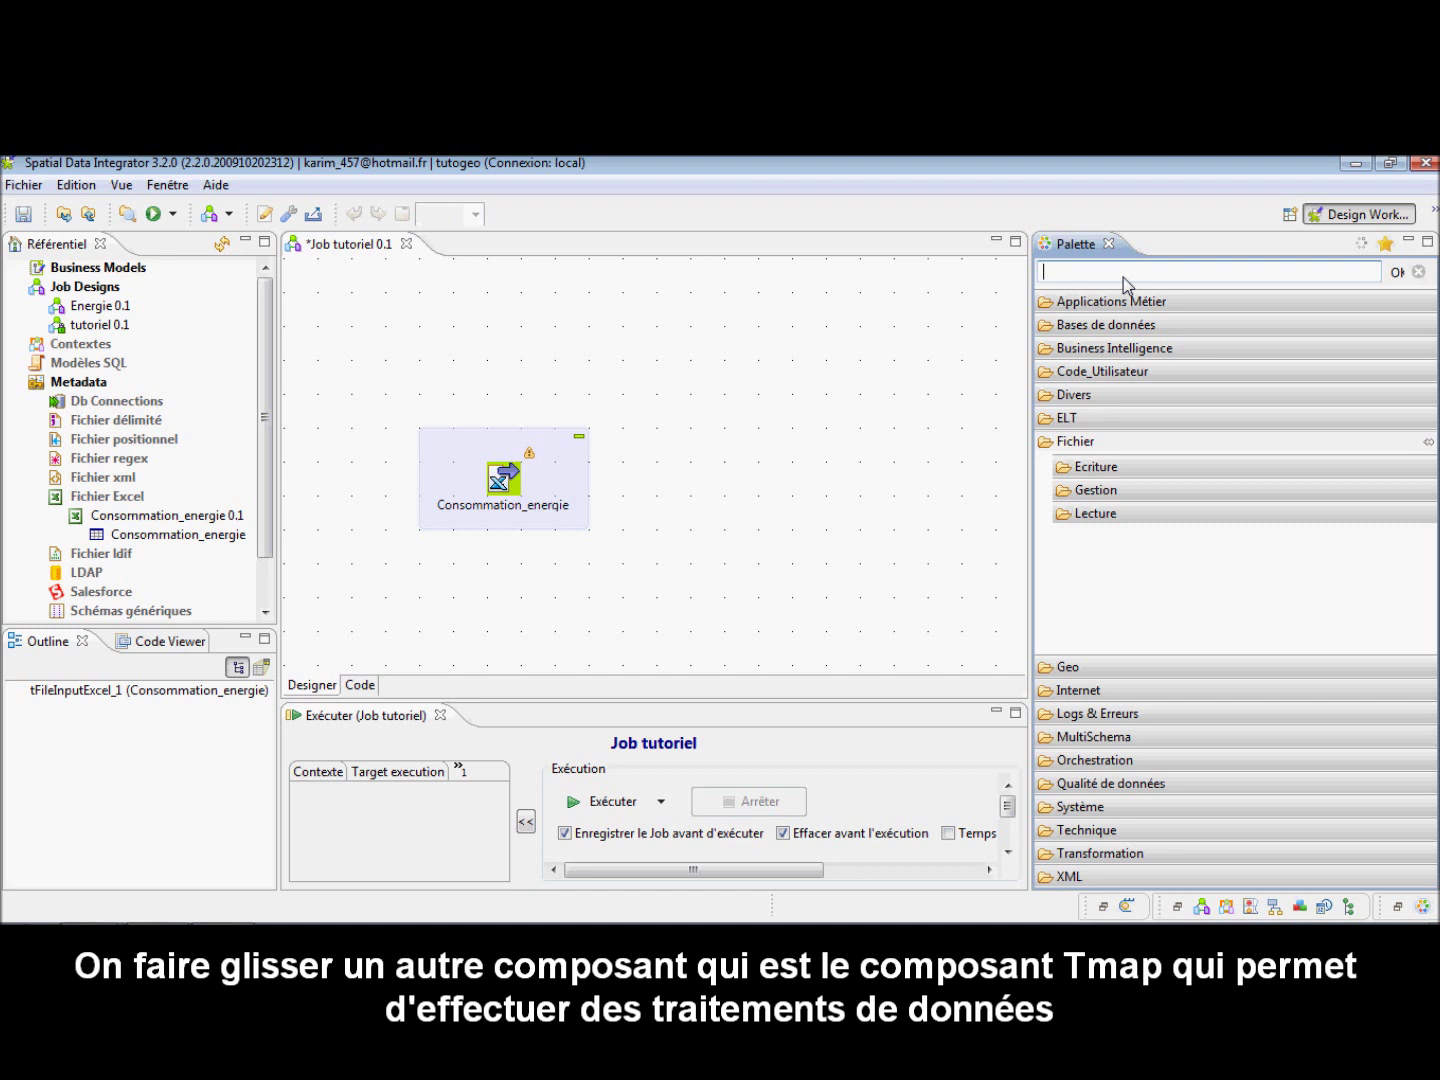
key("Return")
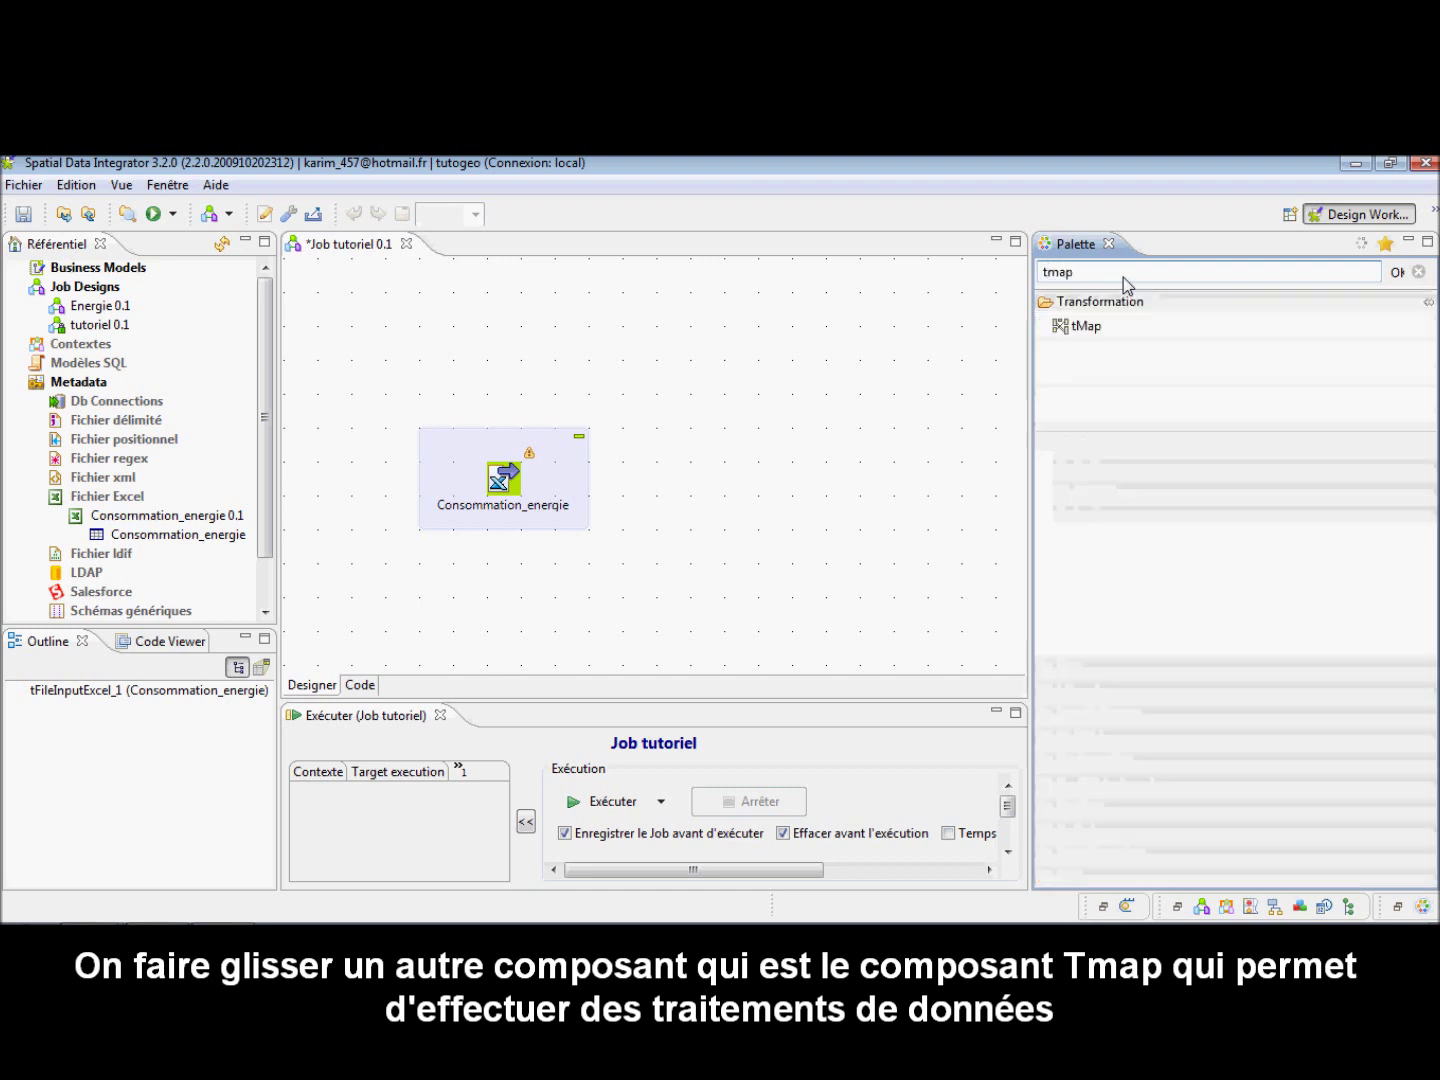
left_click_drag(1090, 326, 755, 475)
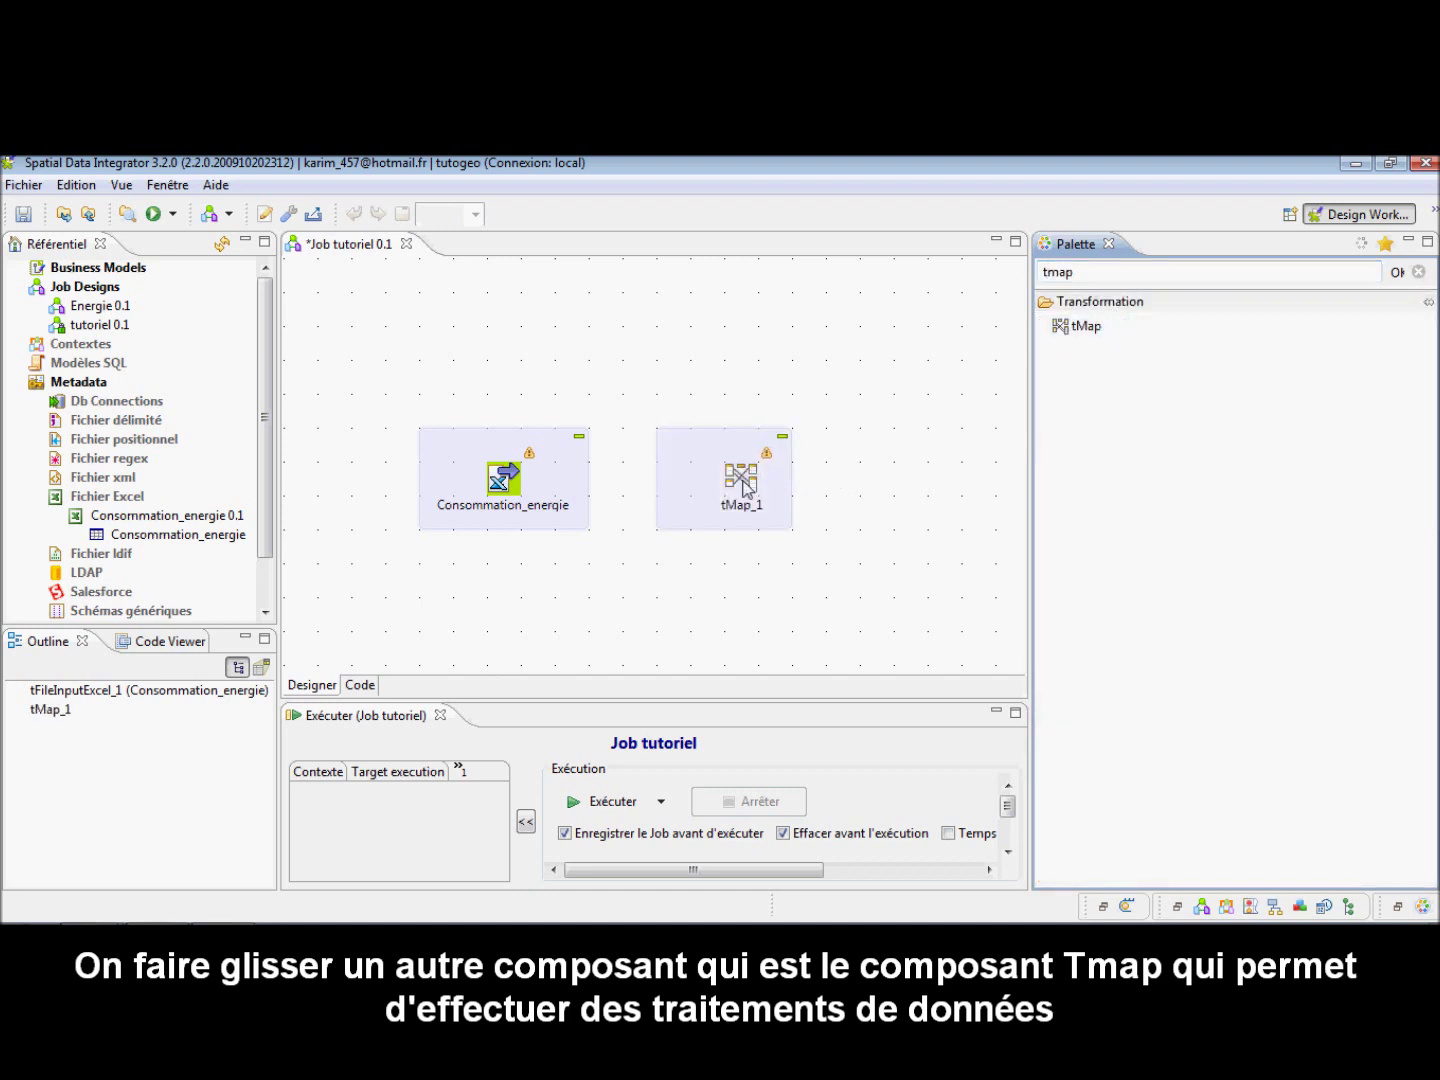
- Search the component palette for "tfileout" and place a tFileOutputExcel component to the right of tMap_1 in the job
left_click(1108, 282)
key("BackSpace")
key("BackSpace")
key("BackSpace")
key("BackSpace")
type("tfileout")
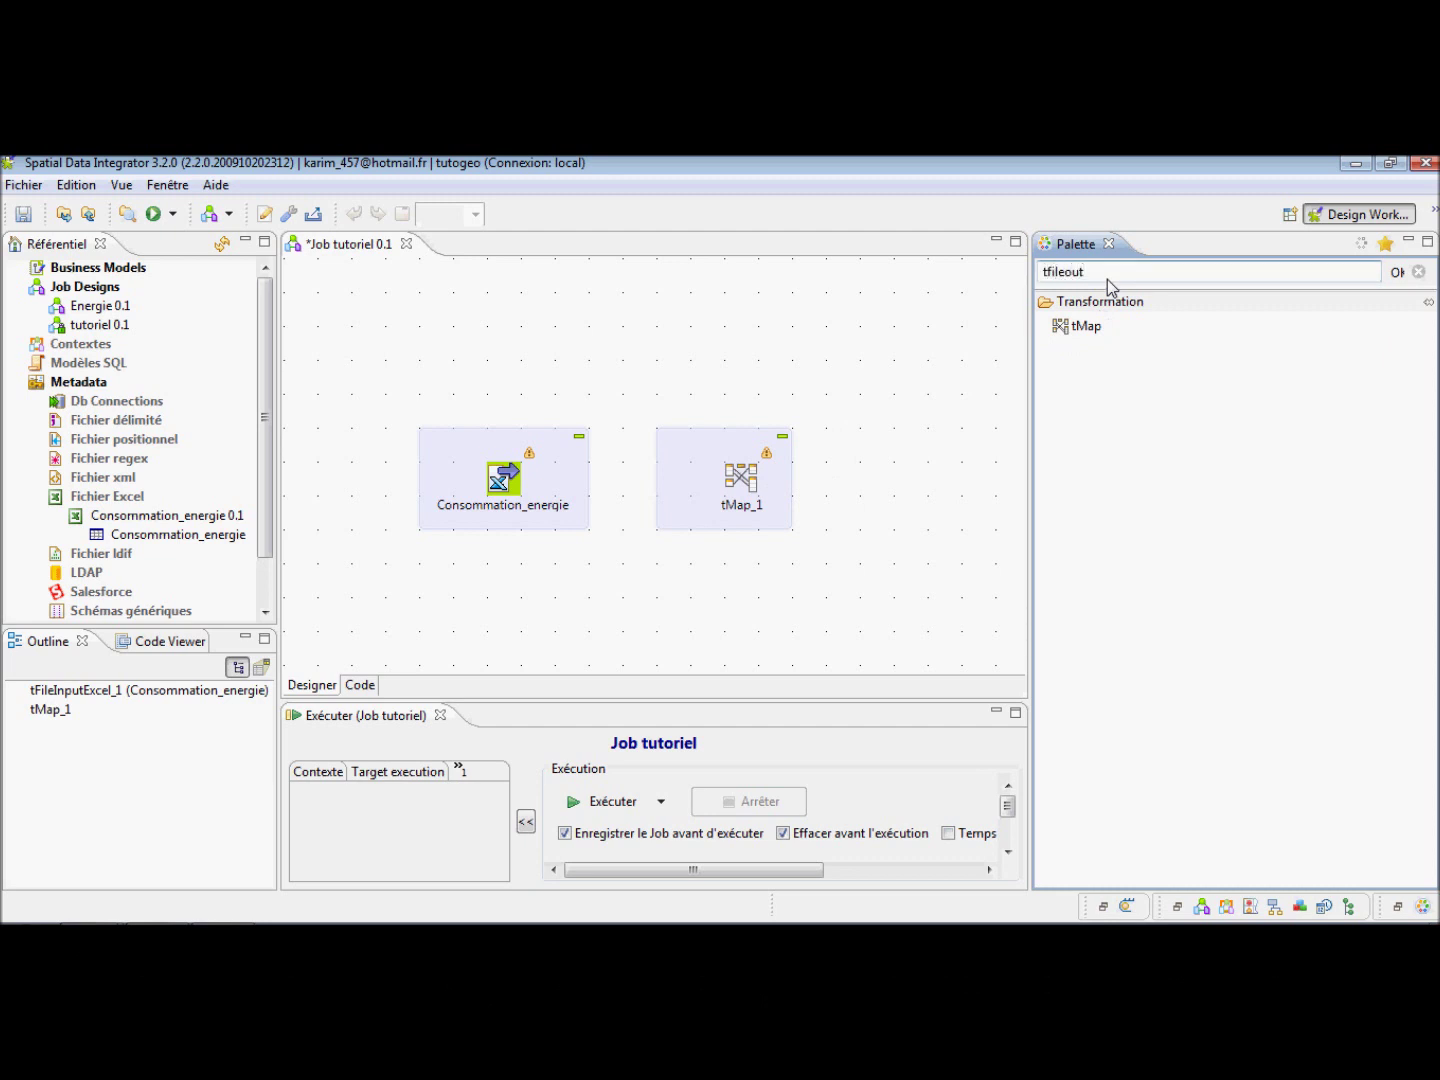
key("Return")
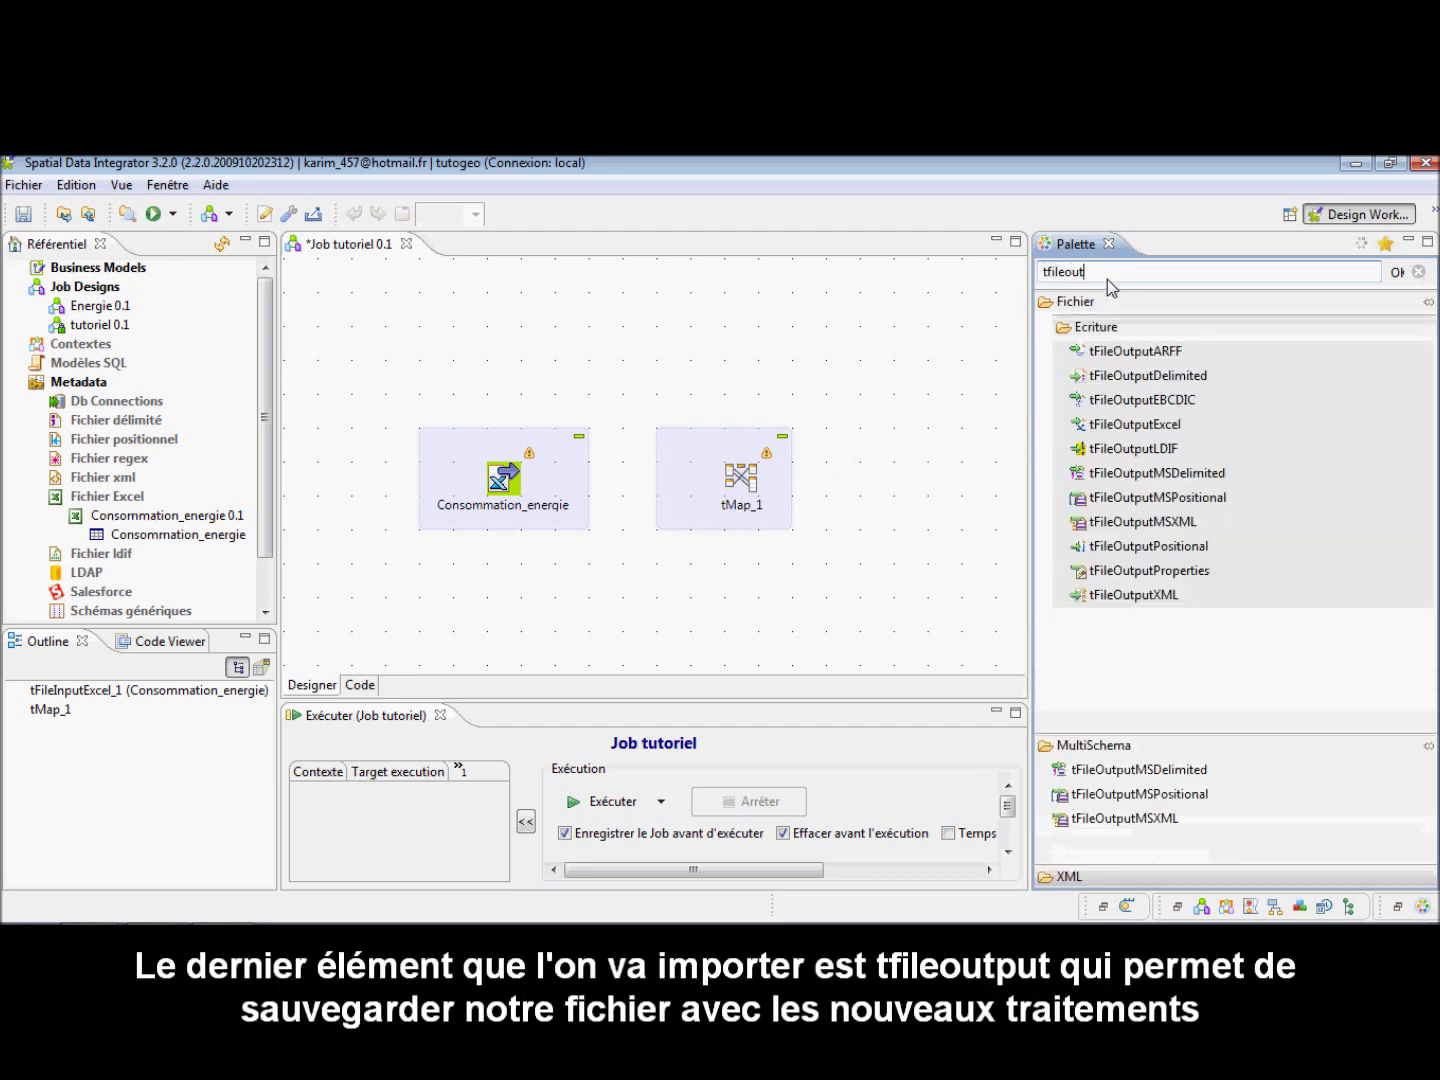
left_click(1191, 429)
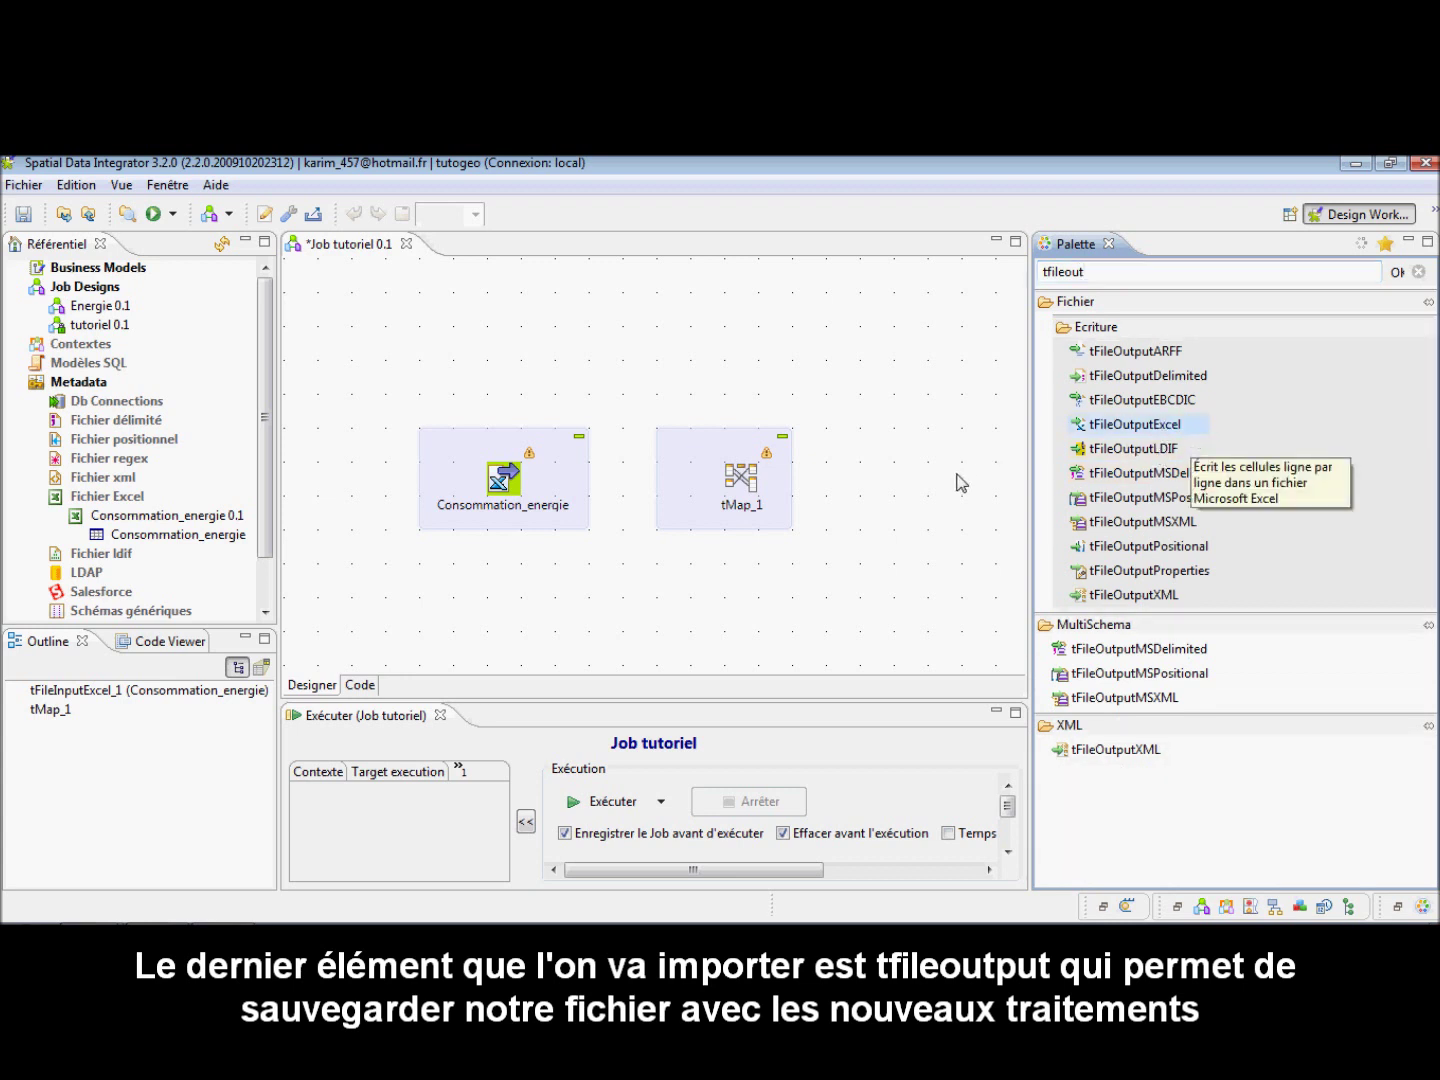
left_click(967, 484)
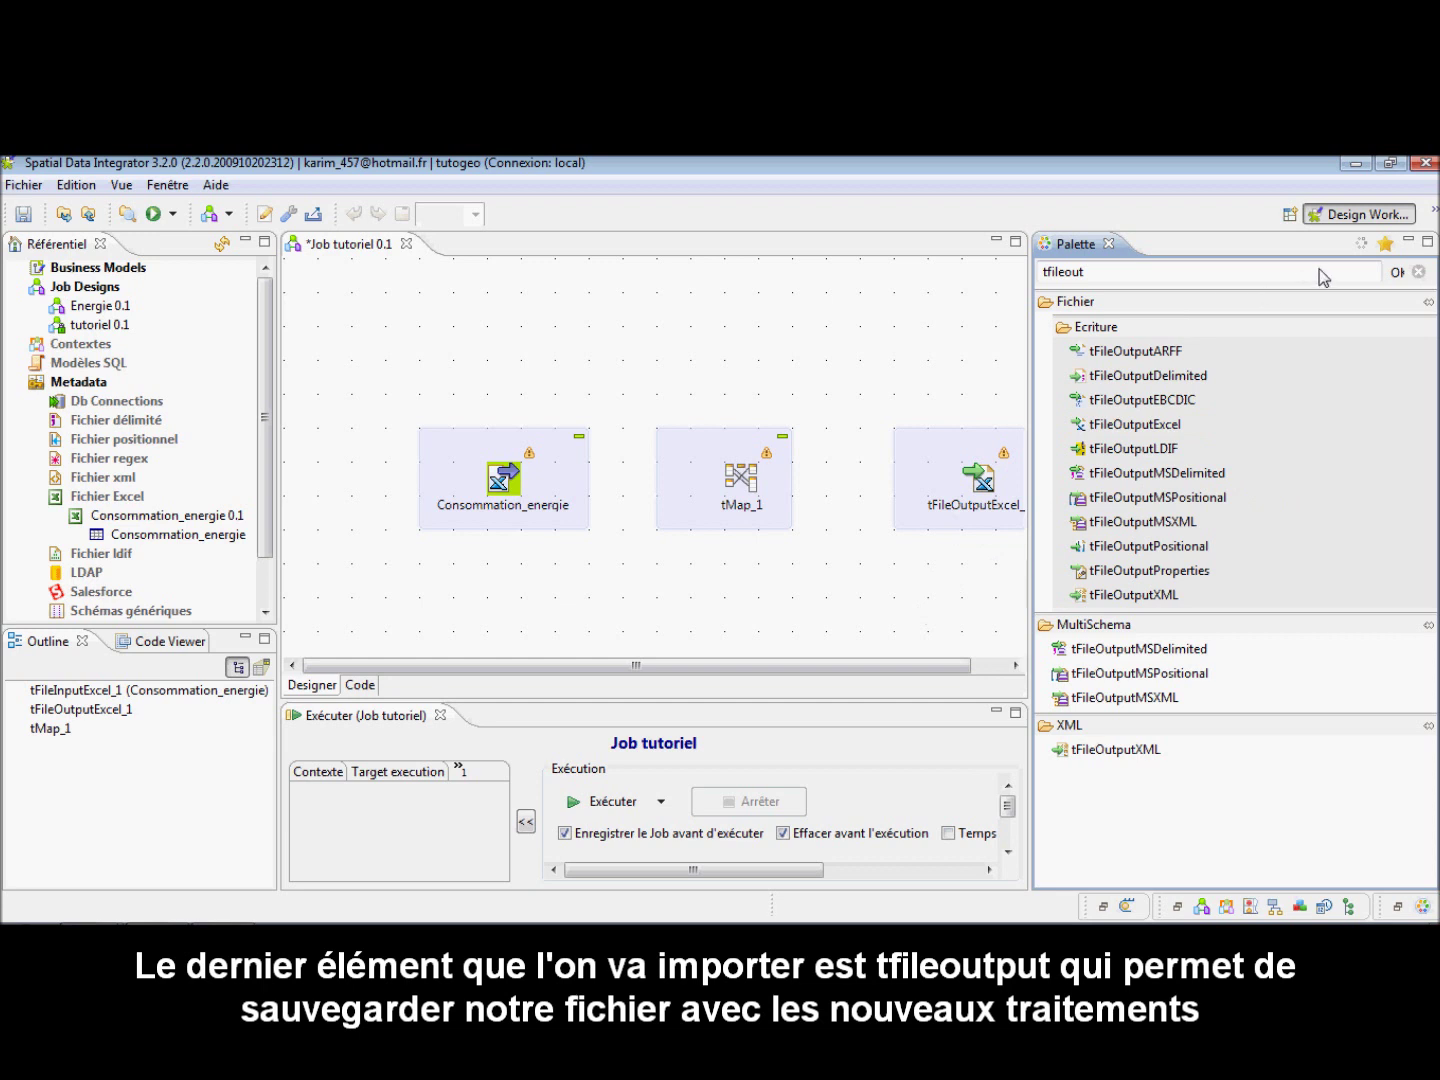
left_click_drag(559, 669, 630, 654)
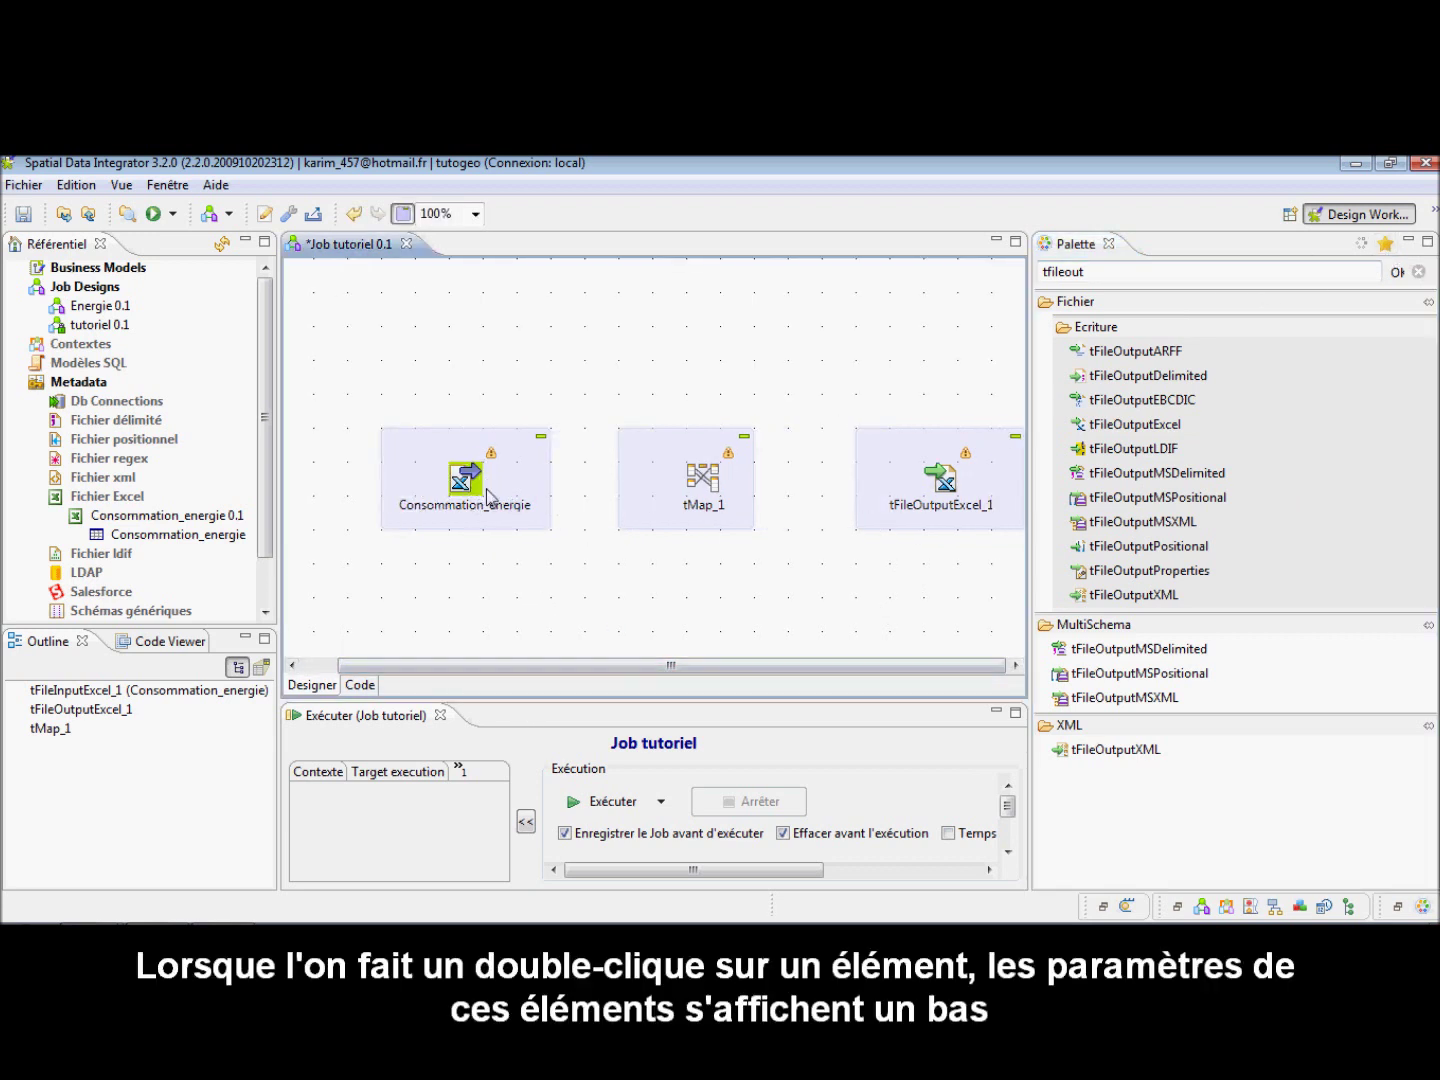
- Review the advanced, dynamic, view and documentation settings of the Consommation_energie input component
double_click(473, 487)
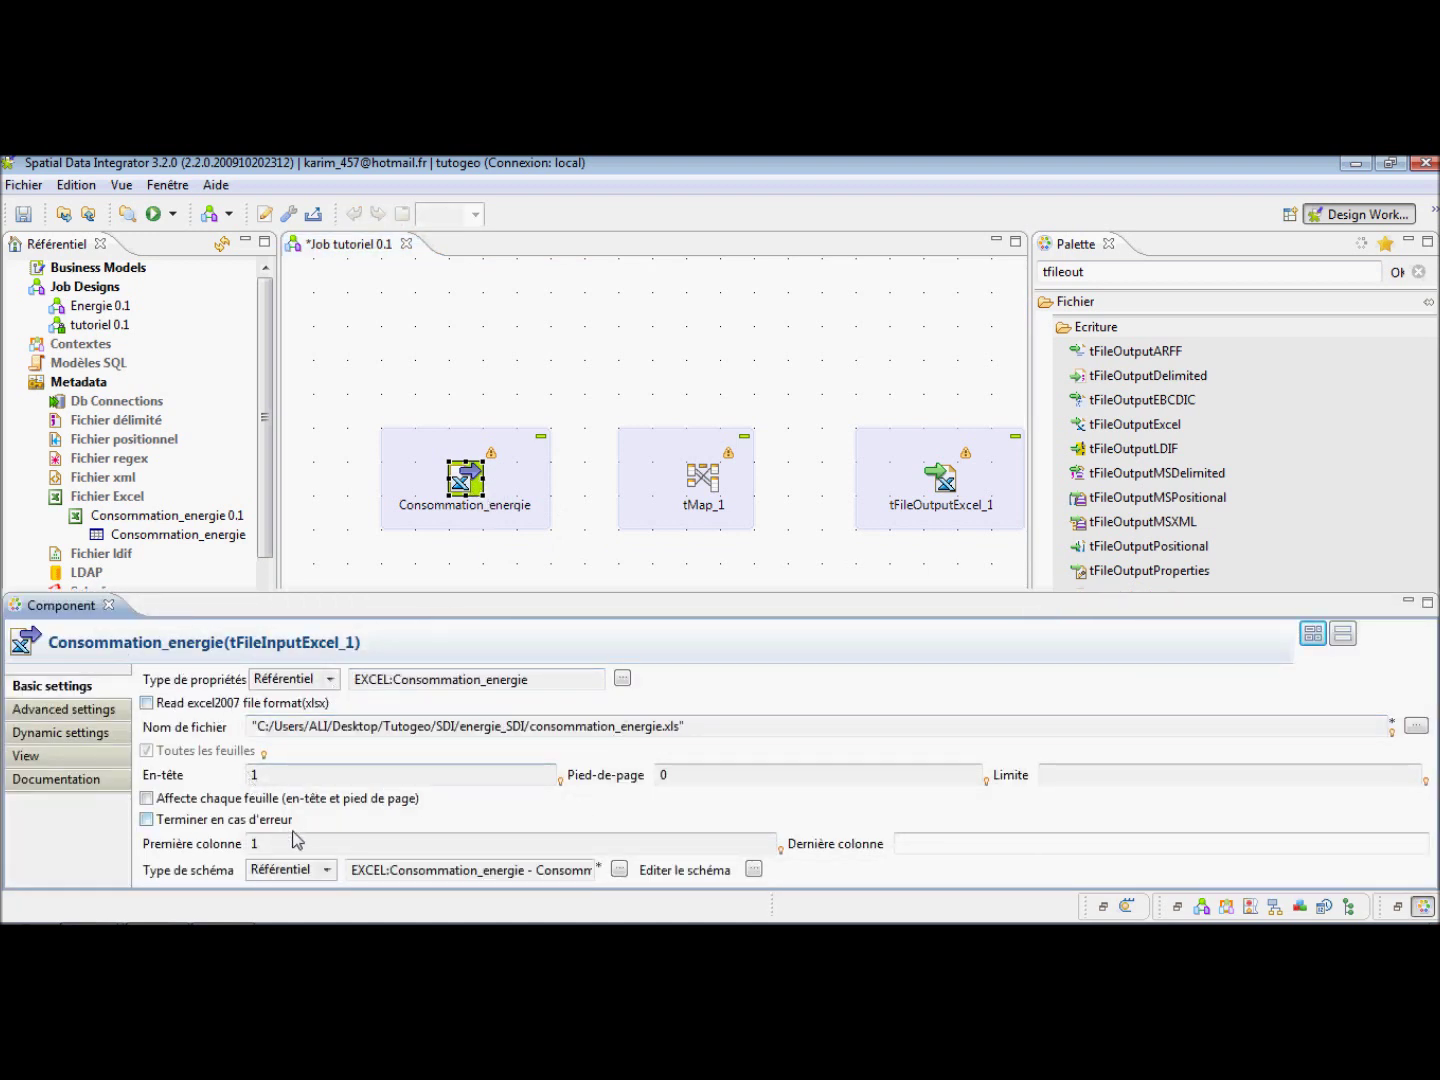
left_click(112, 711)
left_click(108, 733)
left_click(105, 758)
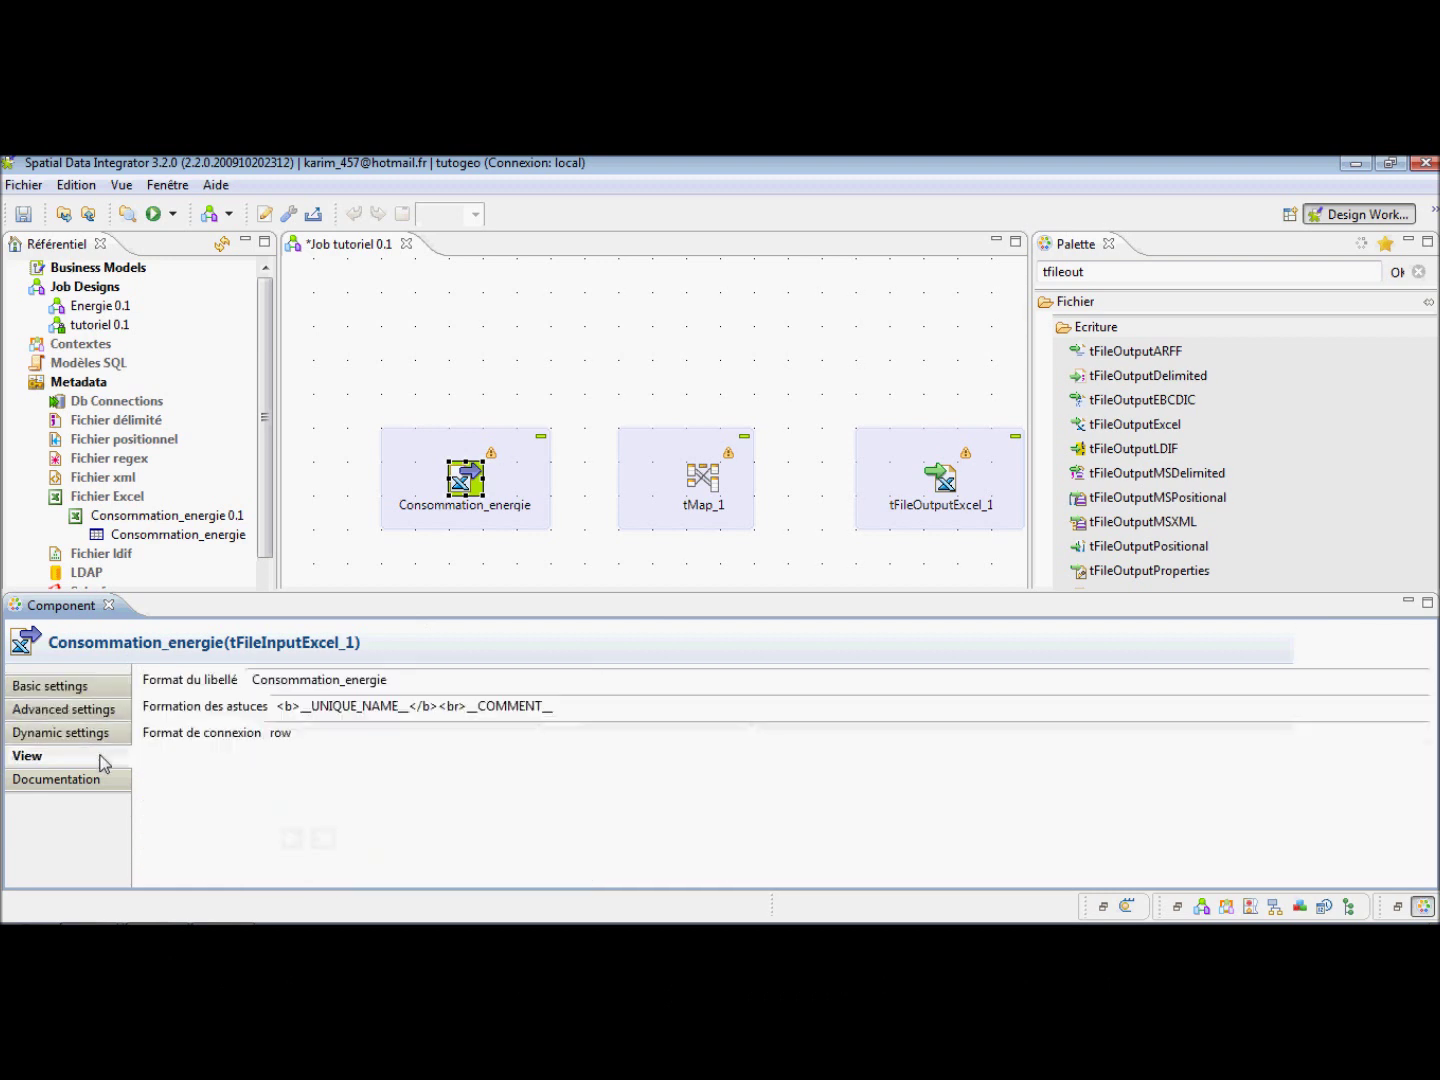
left_click_drag(419, 689, 251, 733)
key("ctrl+c")
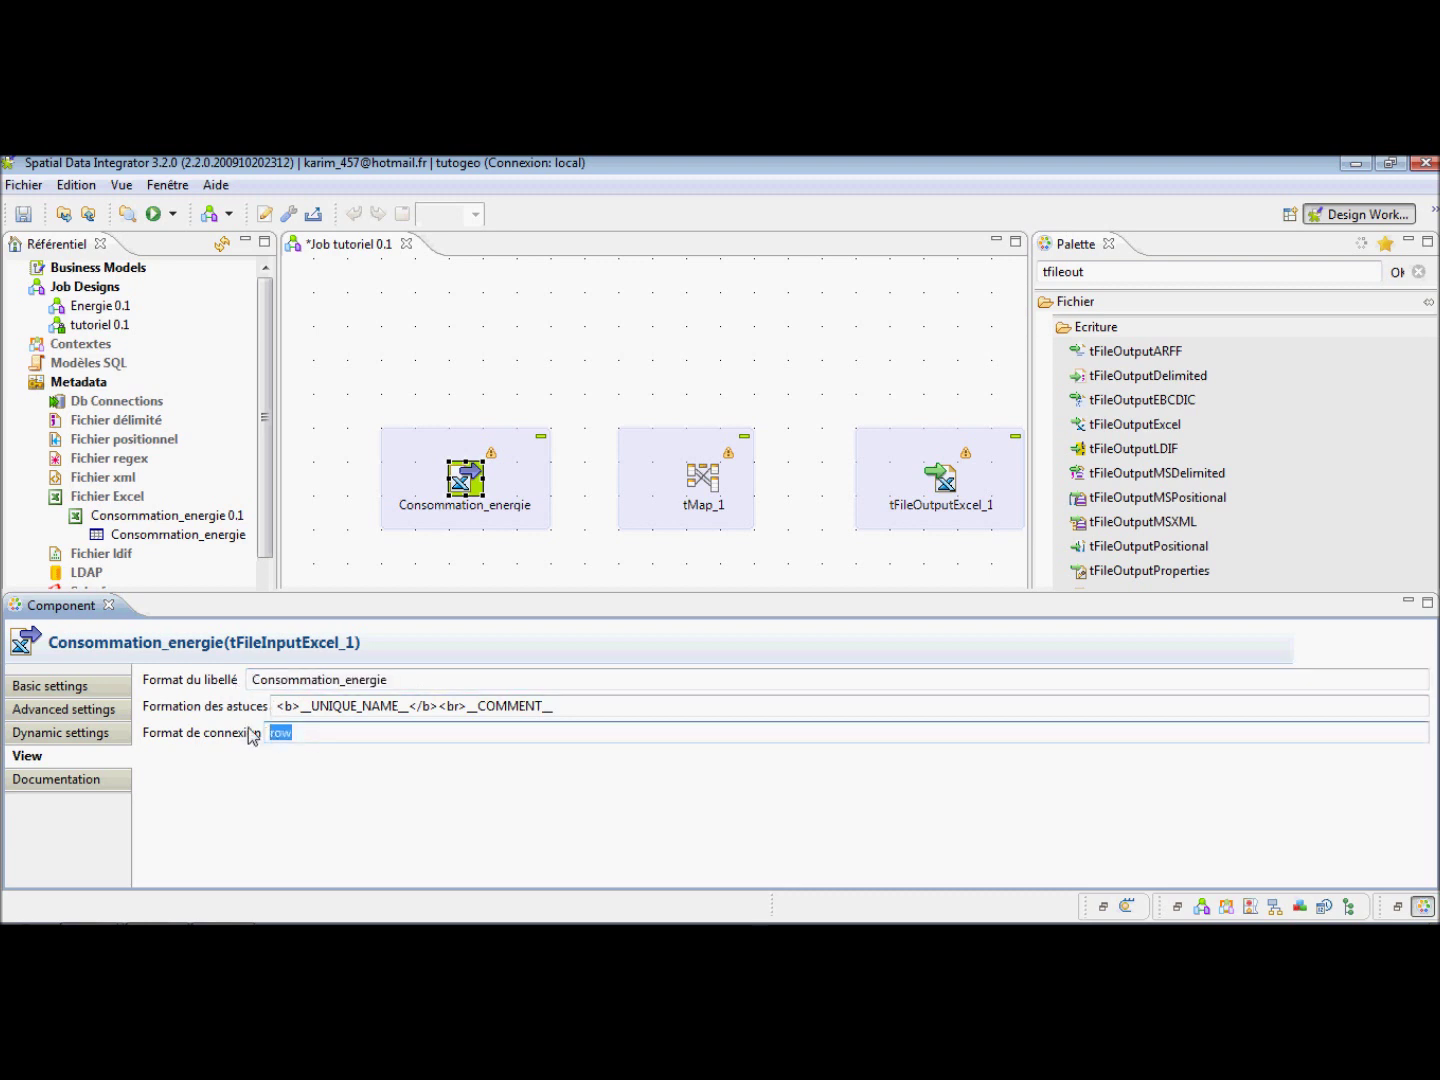
key("ctrl+v")
left_click(113, 782)
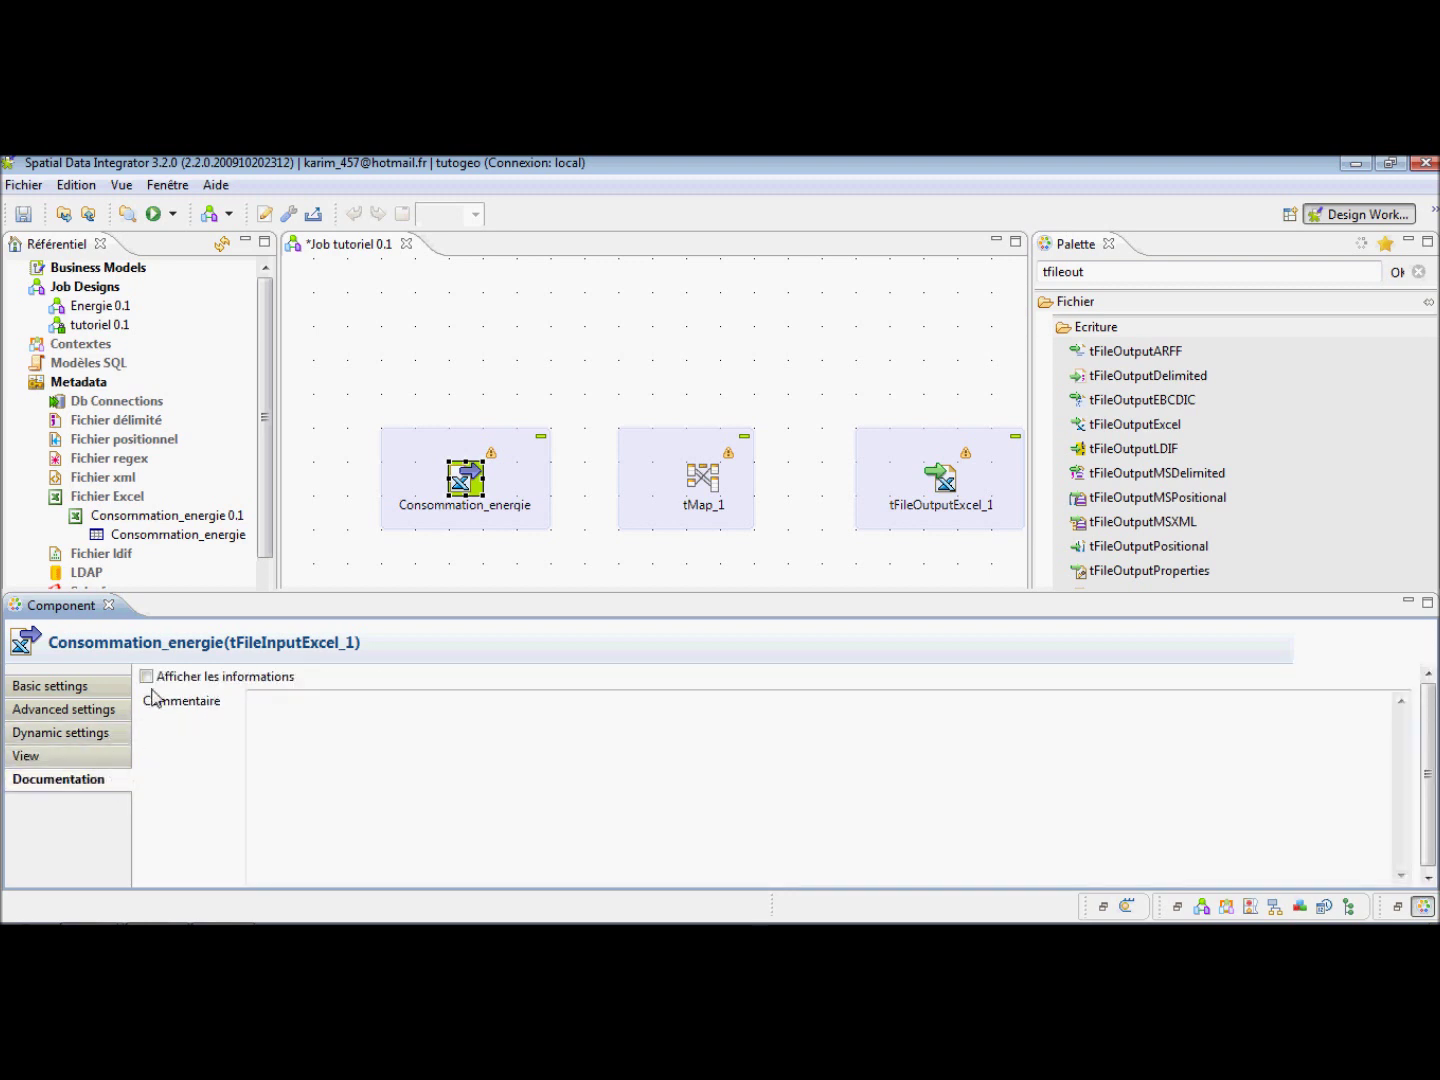
- Open the tMap_1 mapping editor to view its layout, and close it
left_click(521, 577)
left_click(704, 490)
double_click(705, 494)
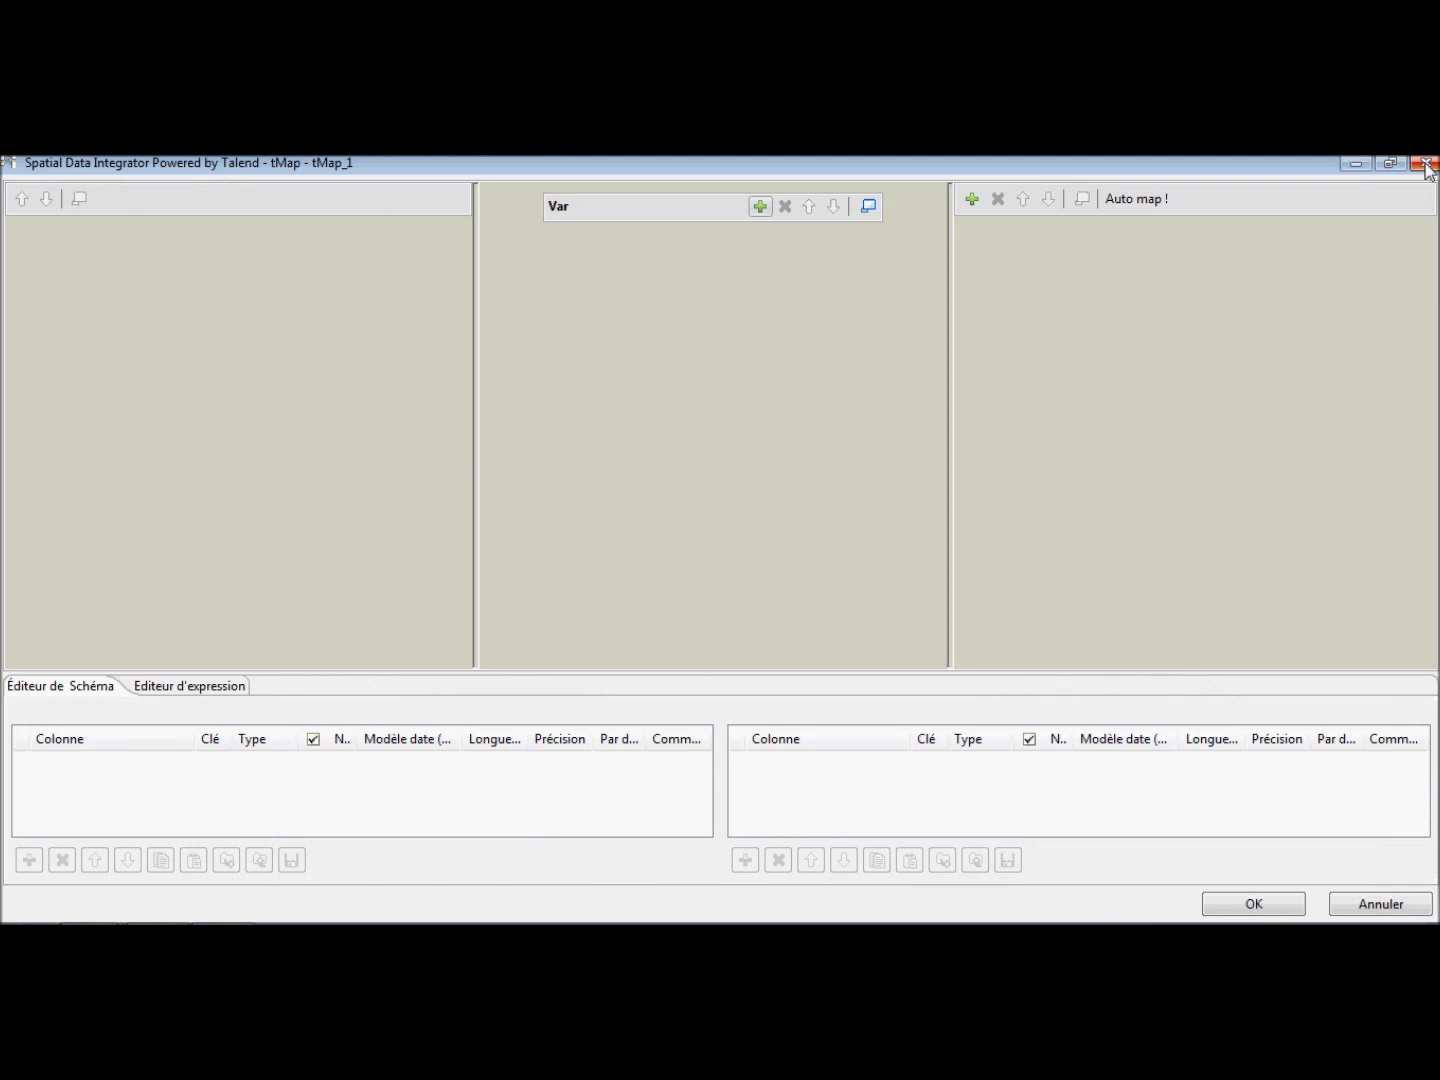
left_click(1292, 906)
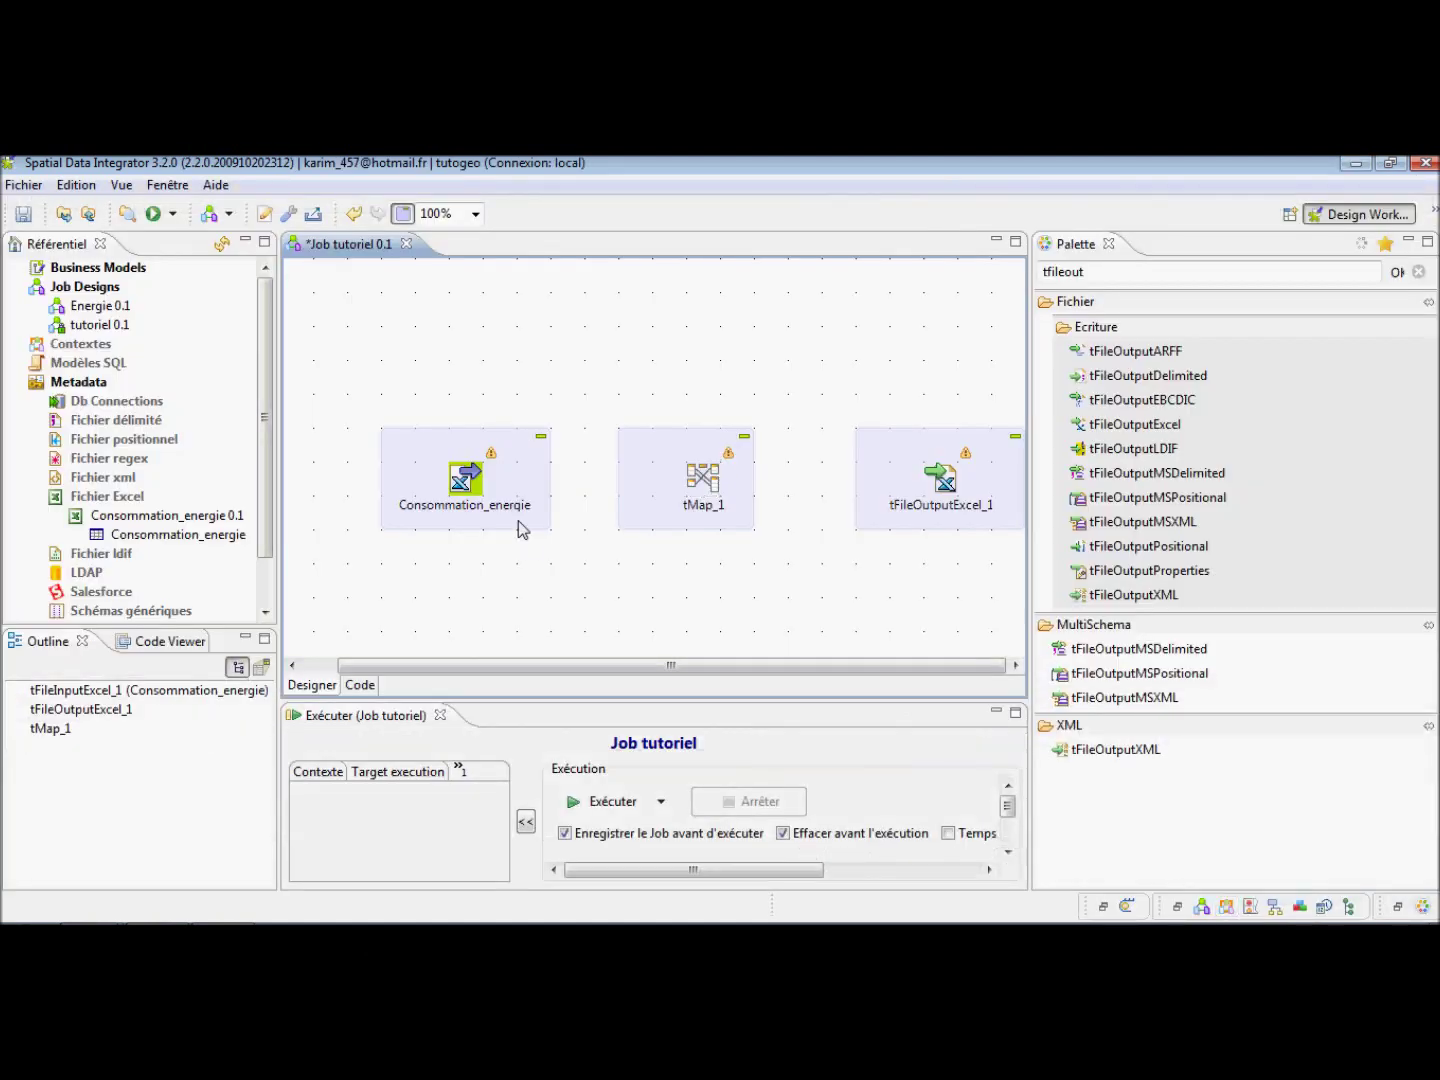
- Connect Consommation_energie to tMap_1 with a main row link and add an output table named "Table_out" in the mapping
left_click_drag(465, 478, 707, 484)
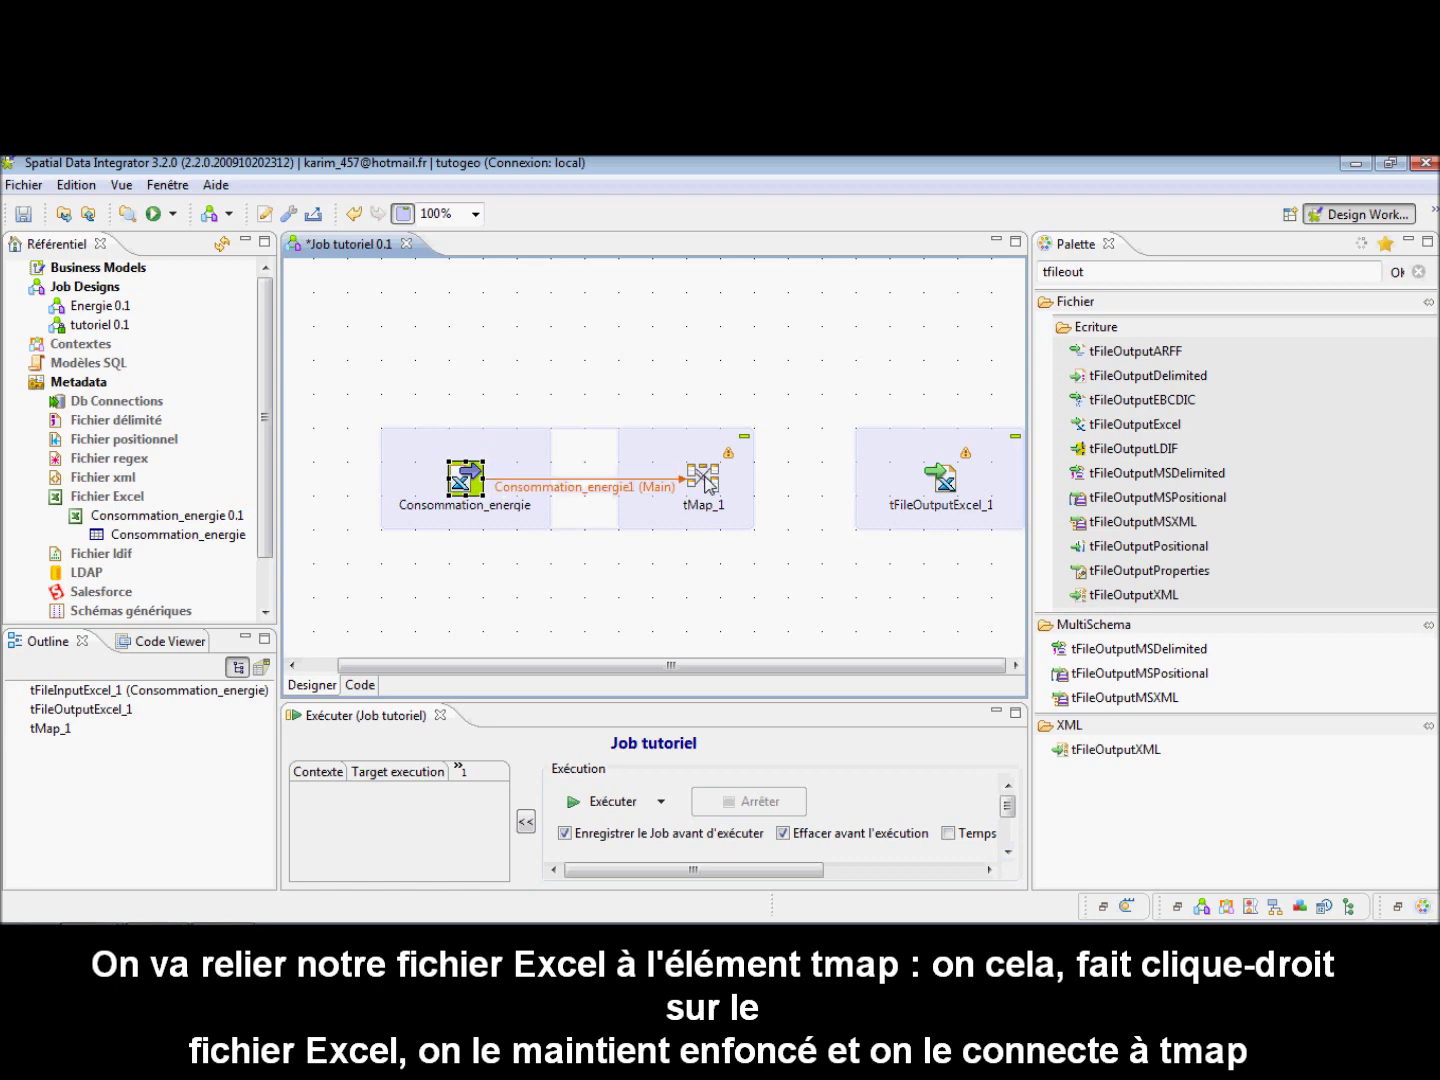
double_click(705, 480)
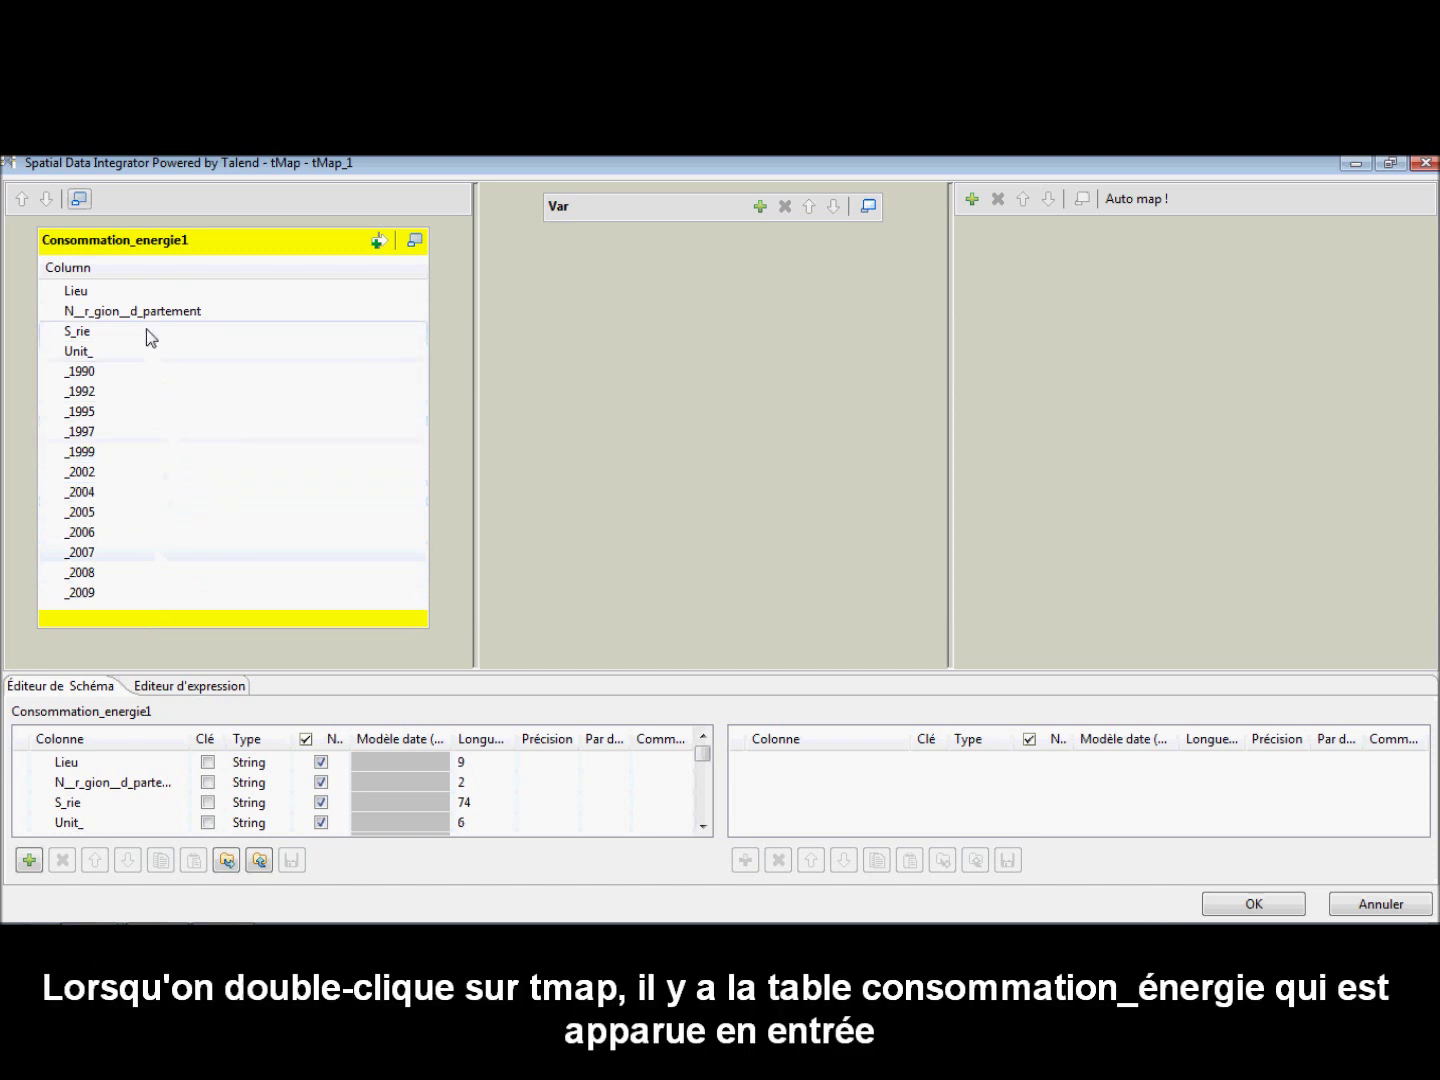
left_click(968, 200)
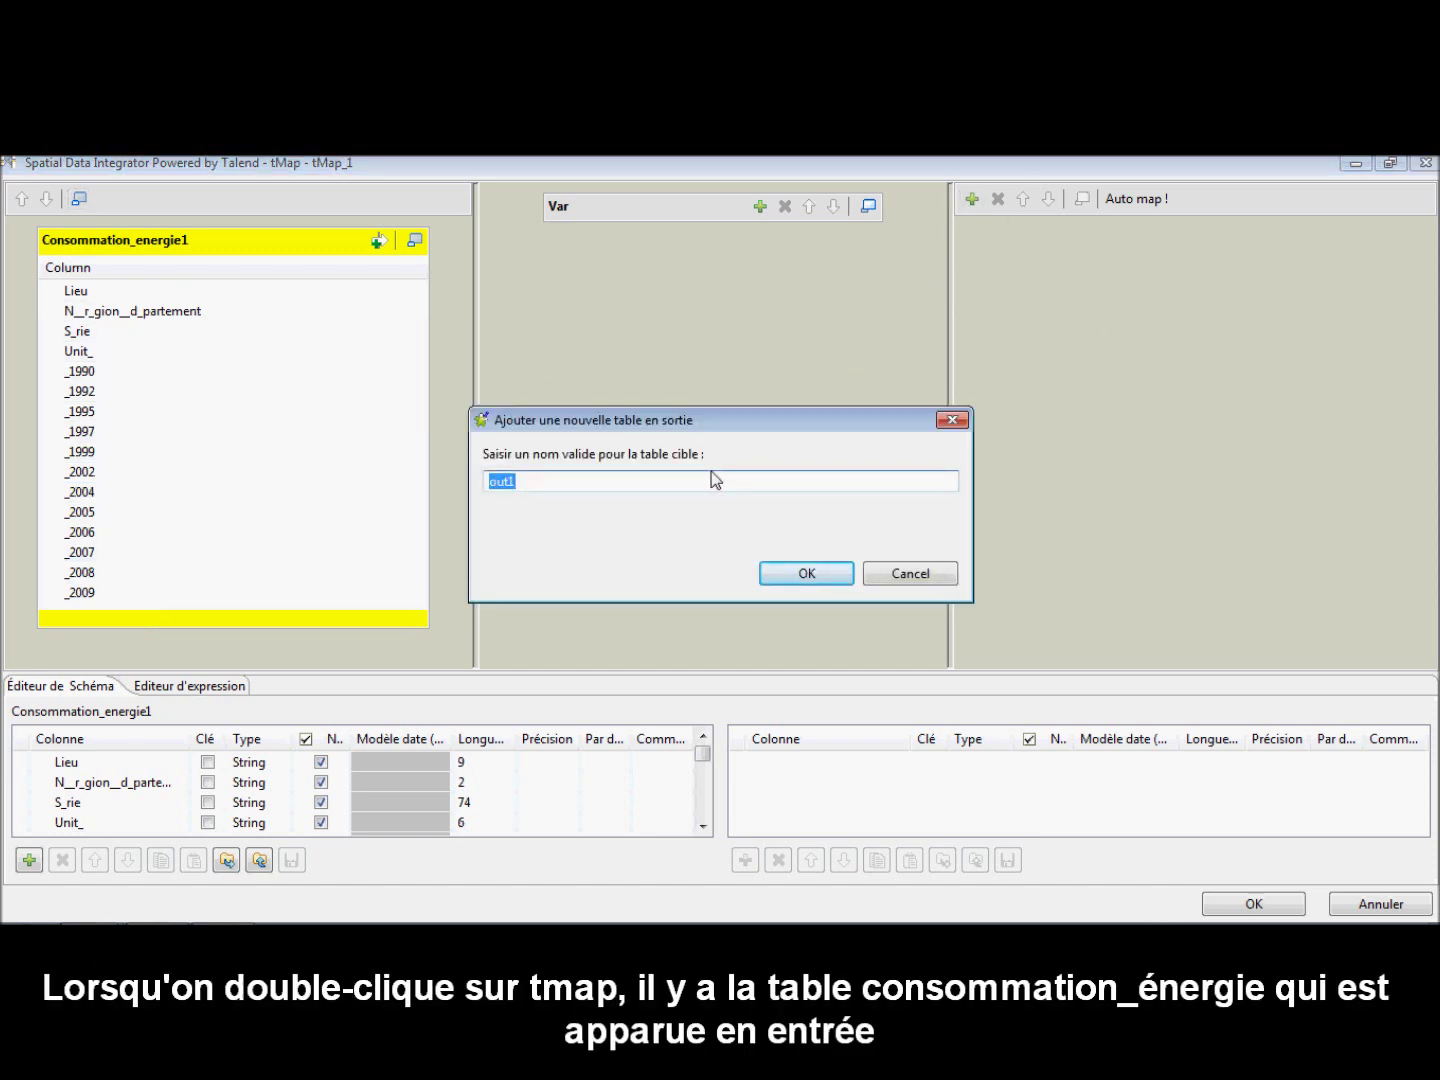
type("Table_out")
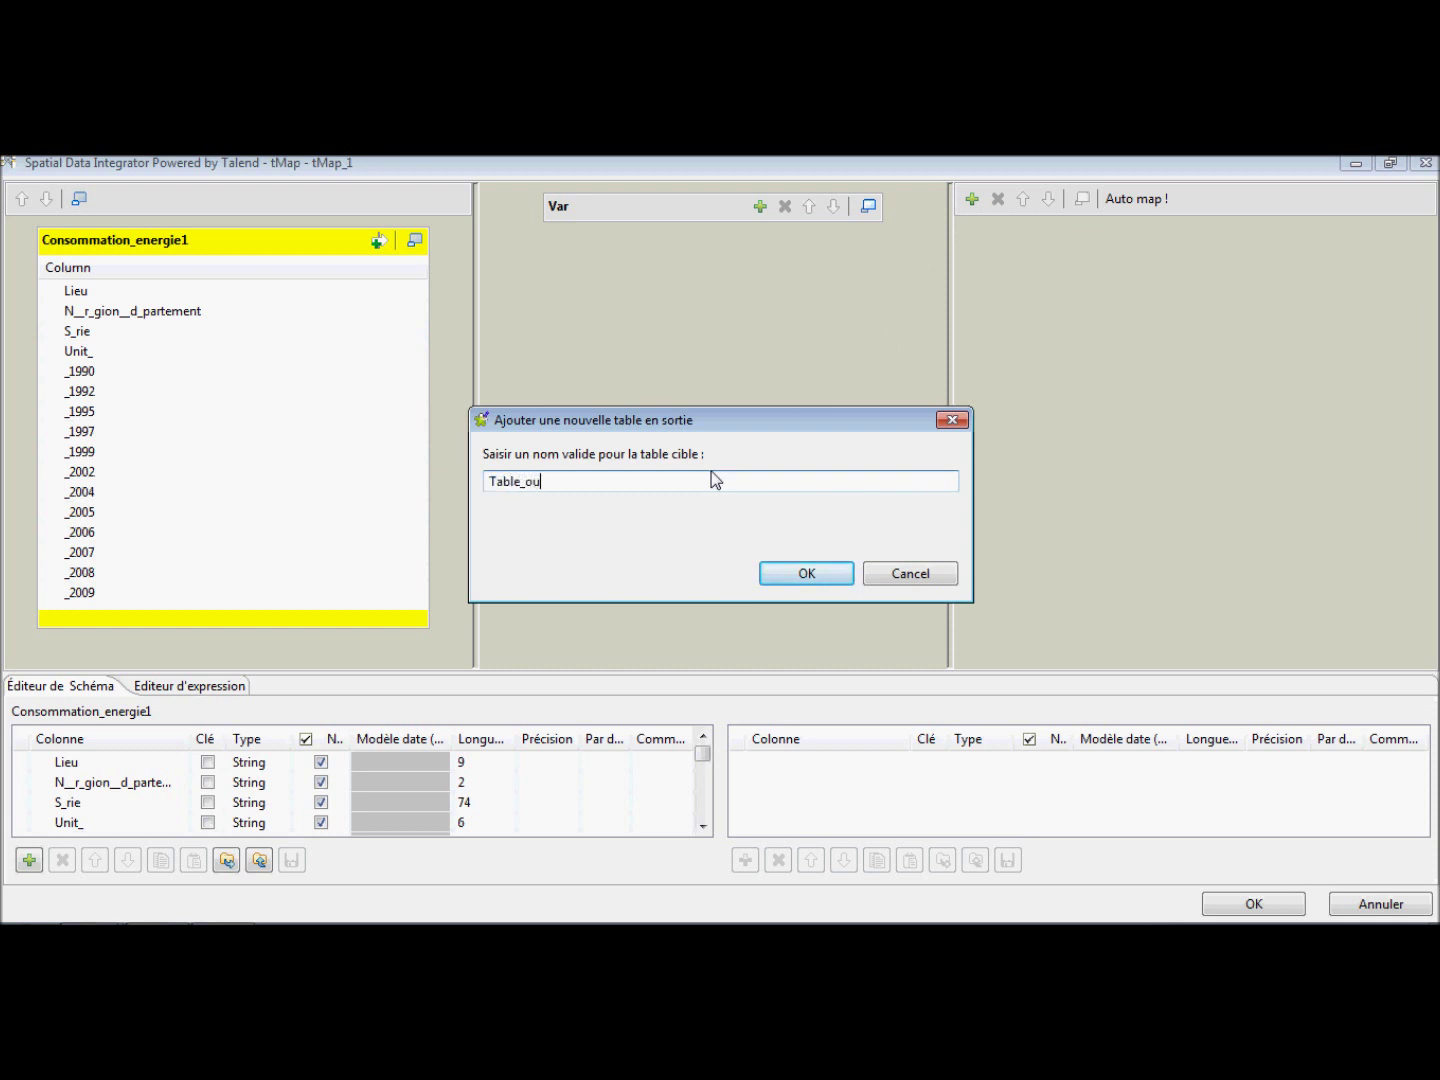
left_click(806, 573)
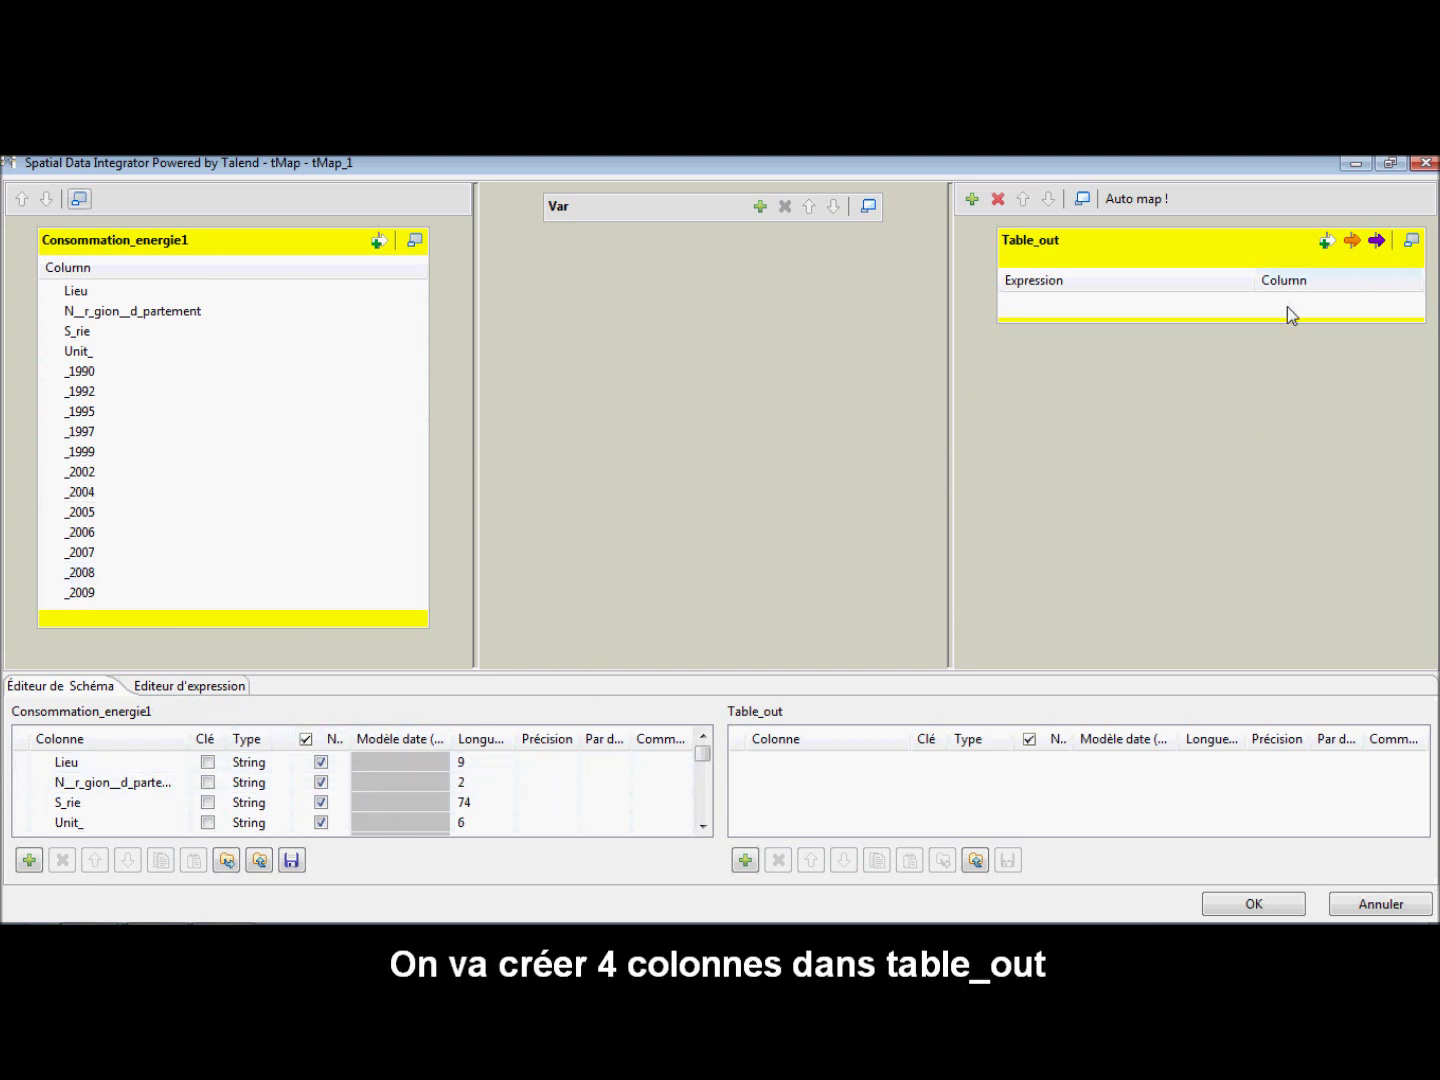
- Add three columns to Table_out and map the input columns Lieu, N__r_gion__d_partement and S_rie to them in that order
left_click(744, 860)
left_click(745, 859)
left_click(745, 859)
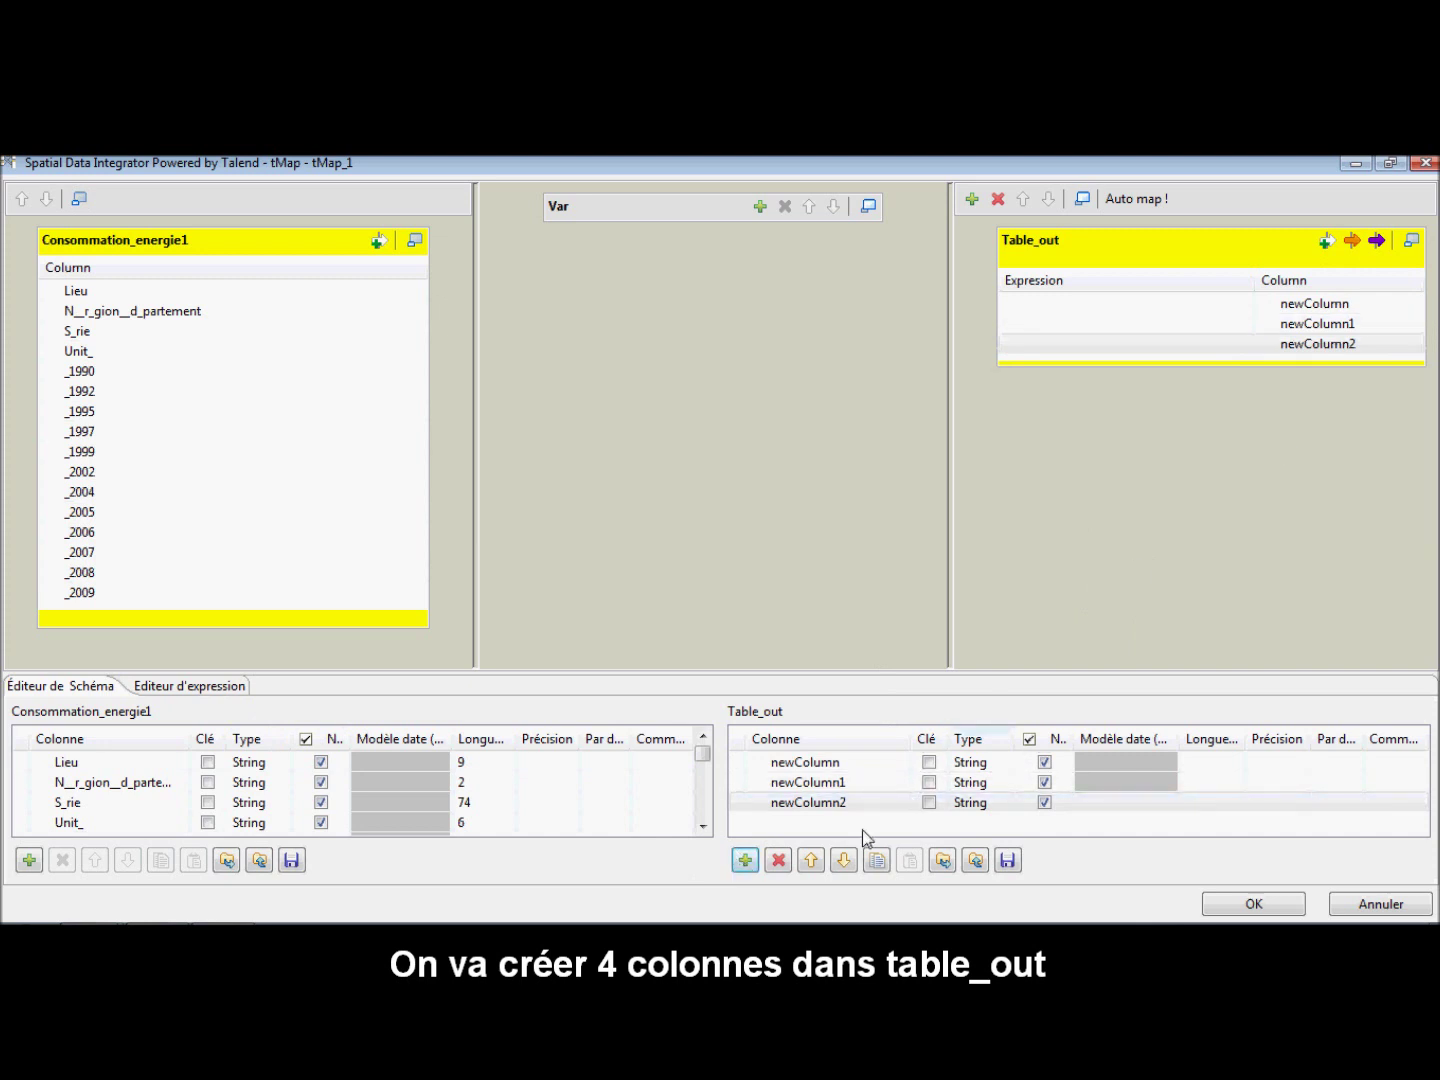
left_click_drag(235, 292, 1068, 297)
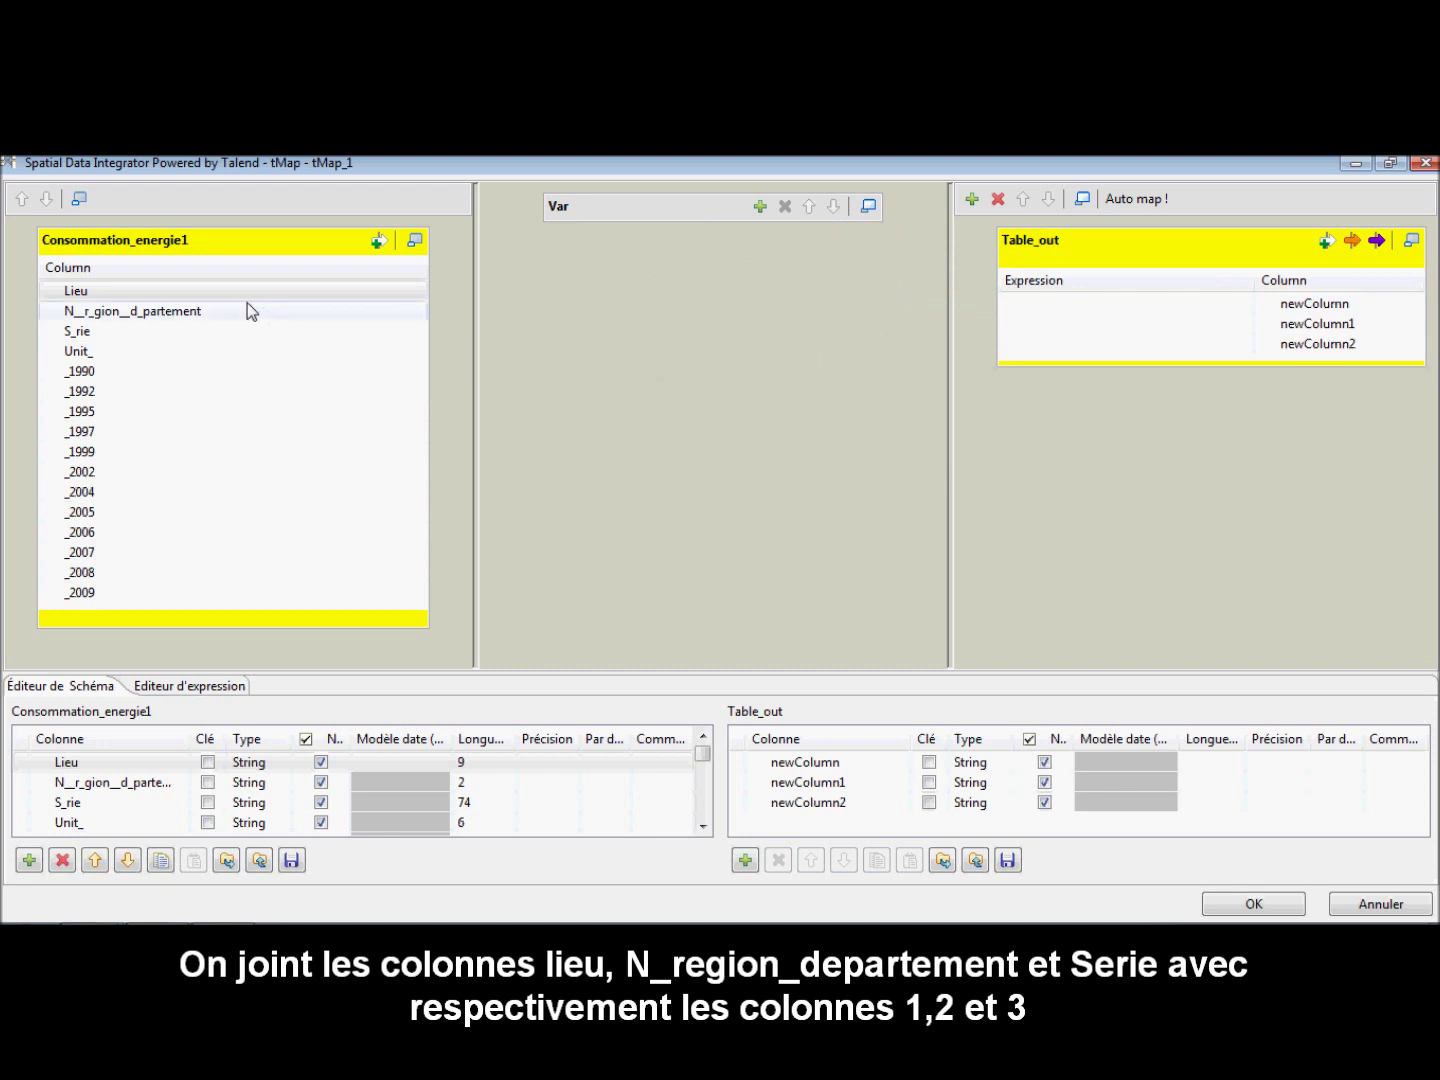
left_click_drag(232, 292, 1189, 313)
left_click_drag(229, 316, 1067, 330)
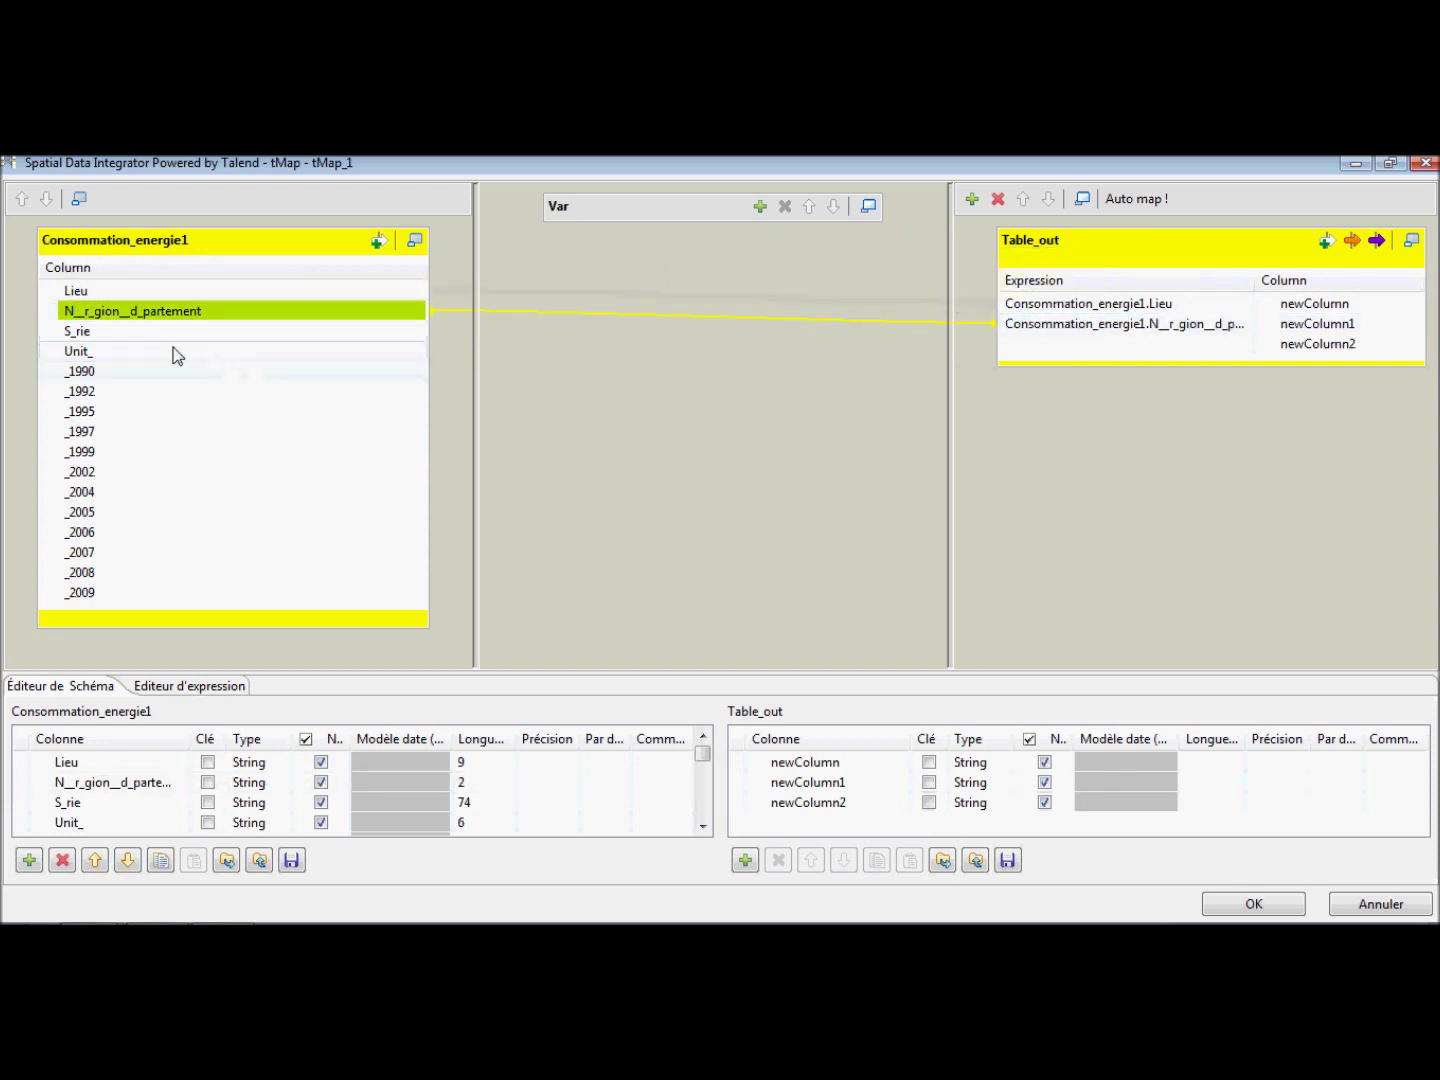
left_click_drag(168, 334, 1159, 363)
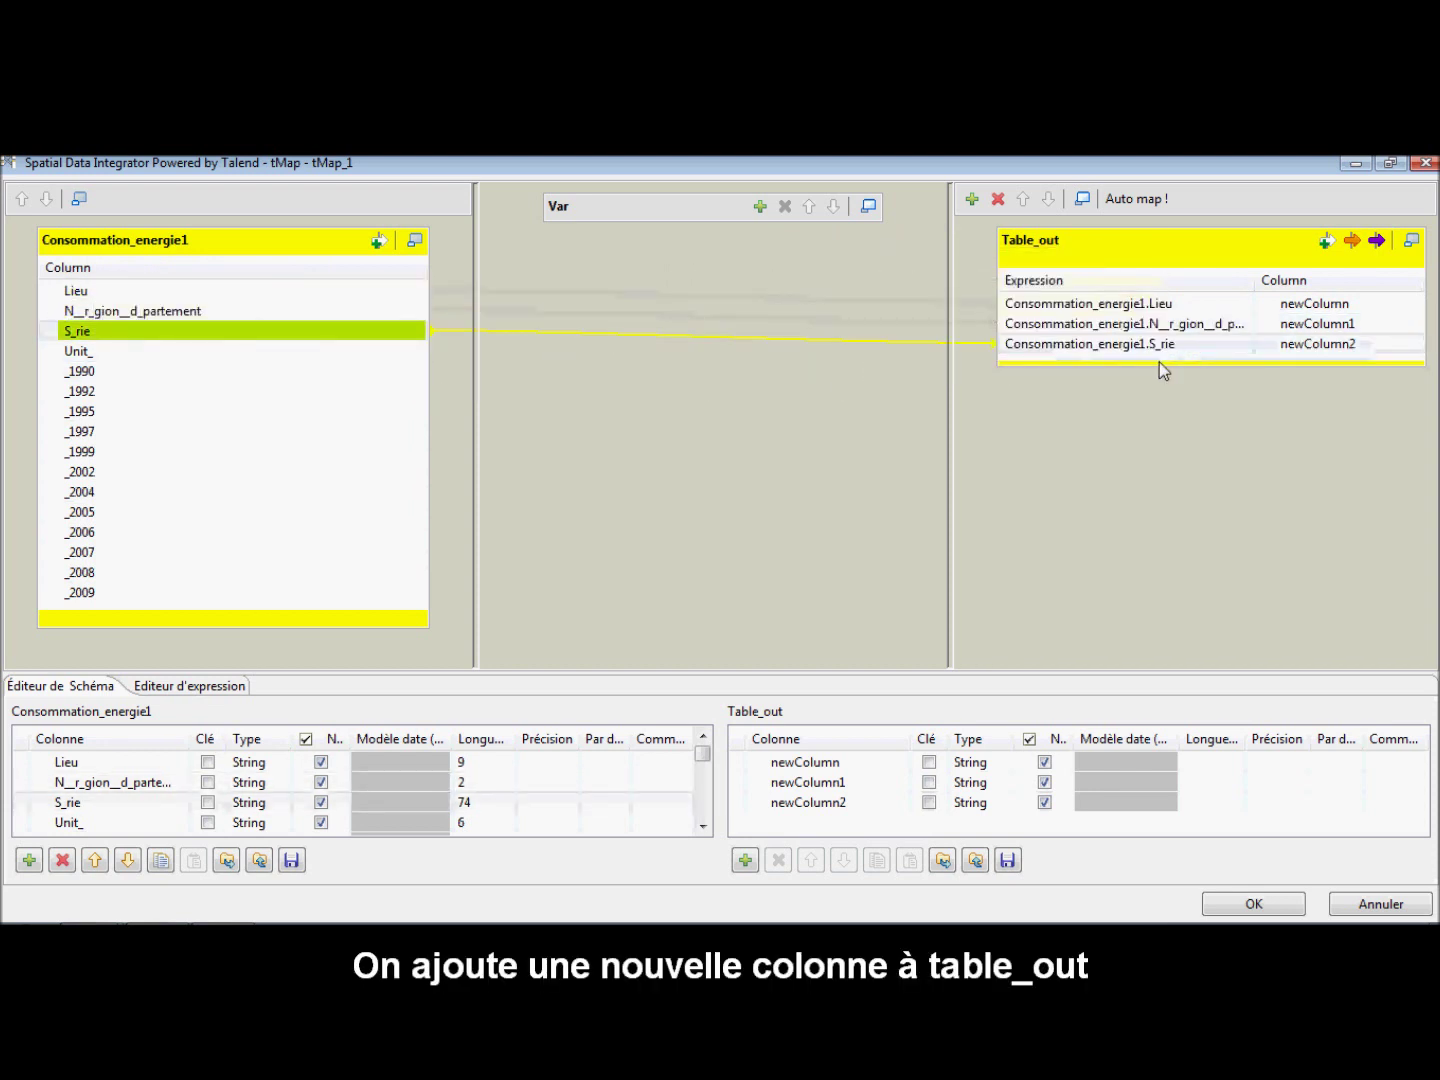
- Add a fourth column to Table_out and name the four columns Lieu, Nom, Serie and Taux_Variation
left_click(745, 860)
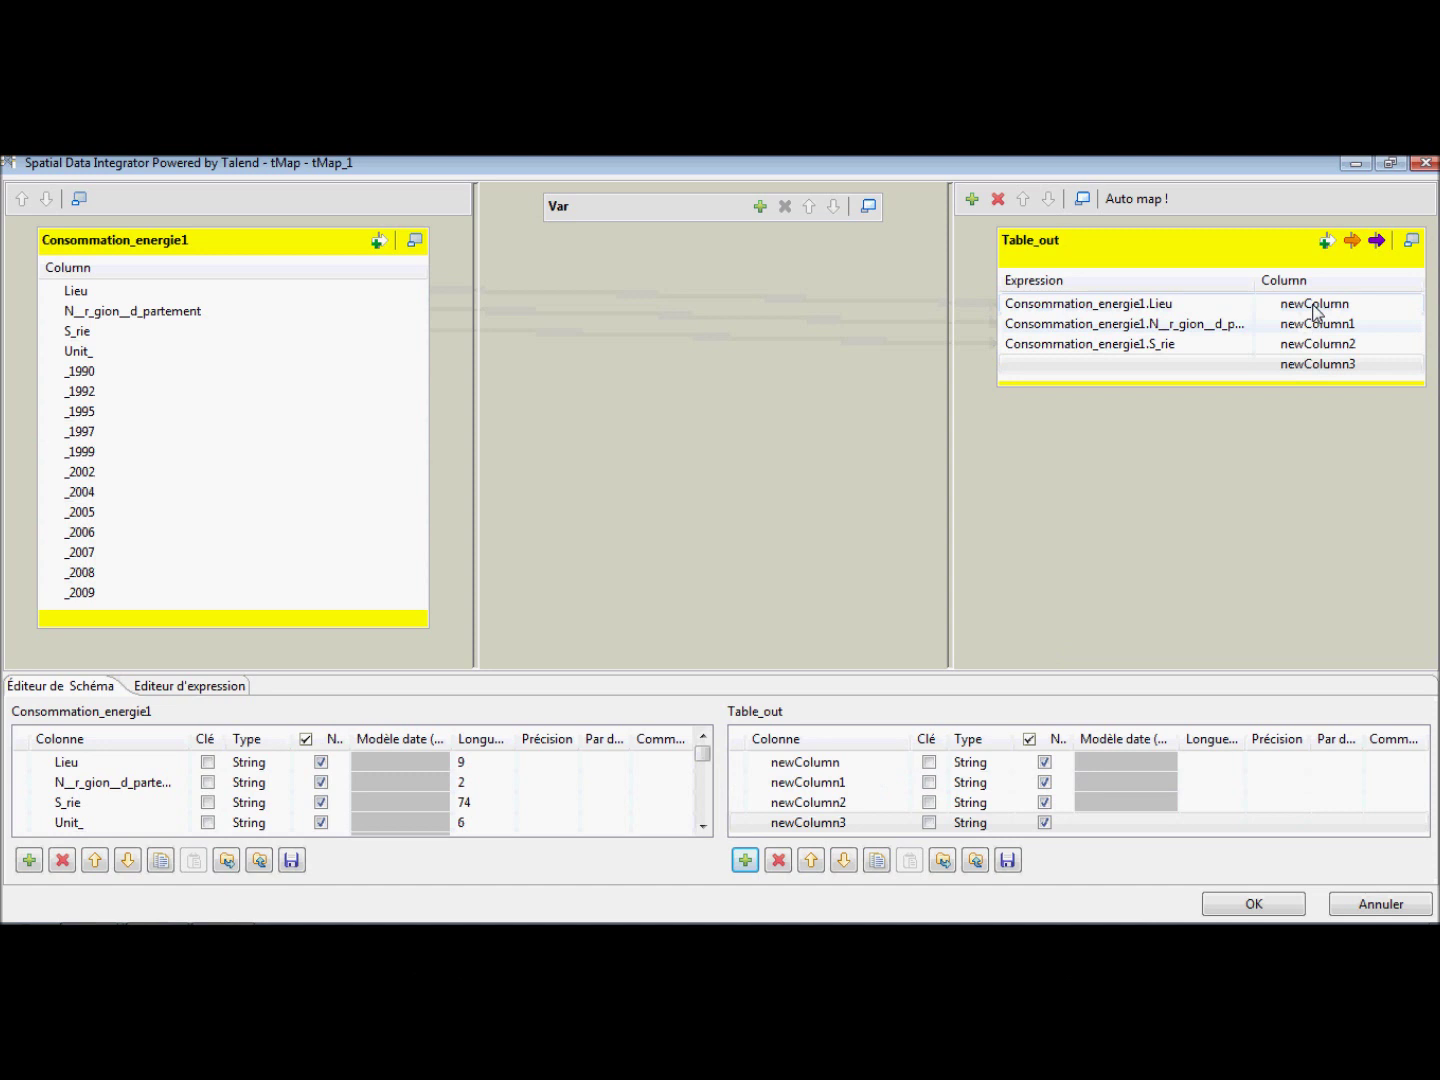
left_click(866, 760)
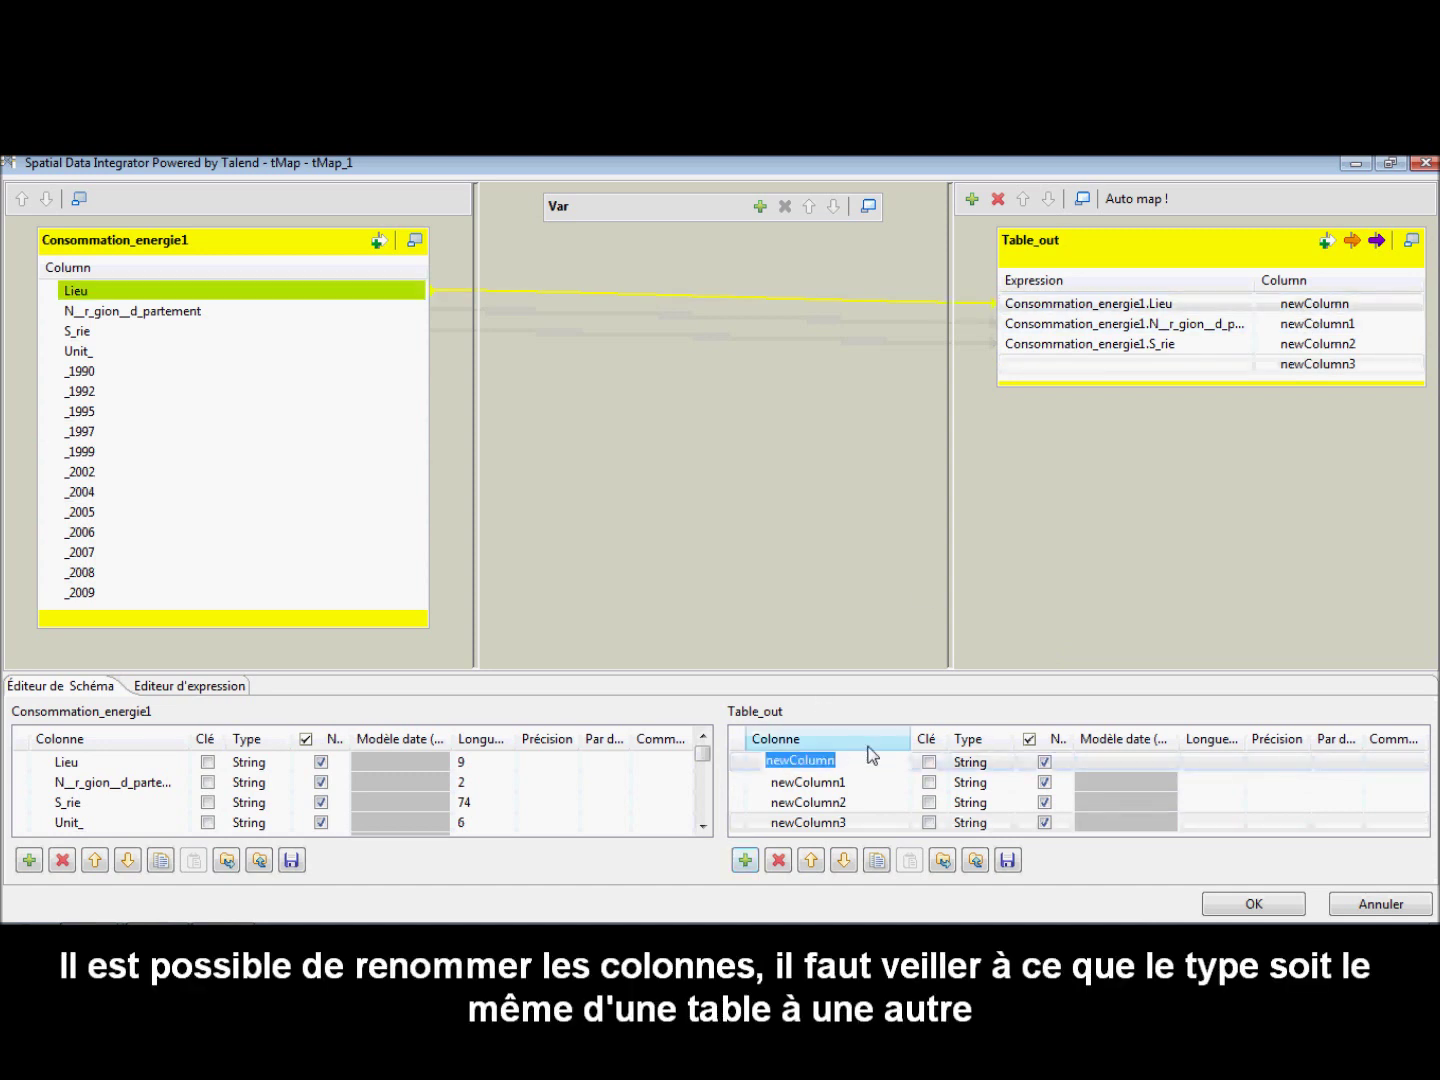
type("Lieu")
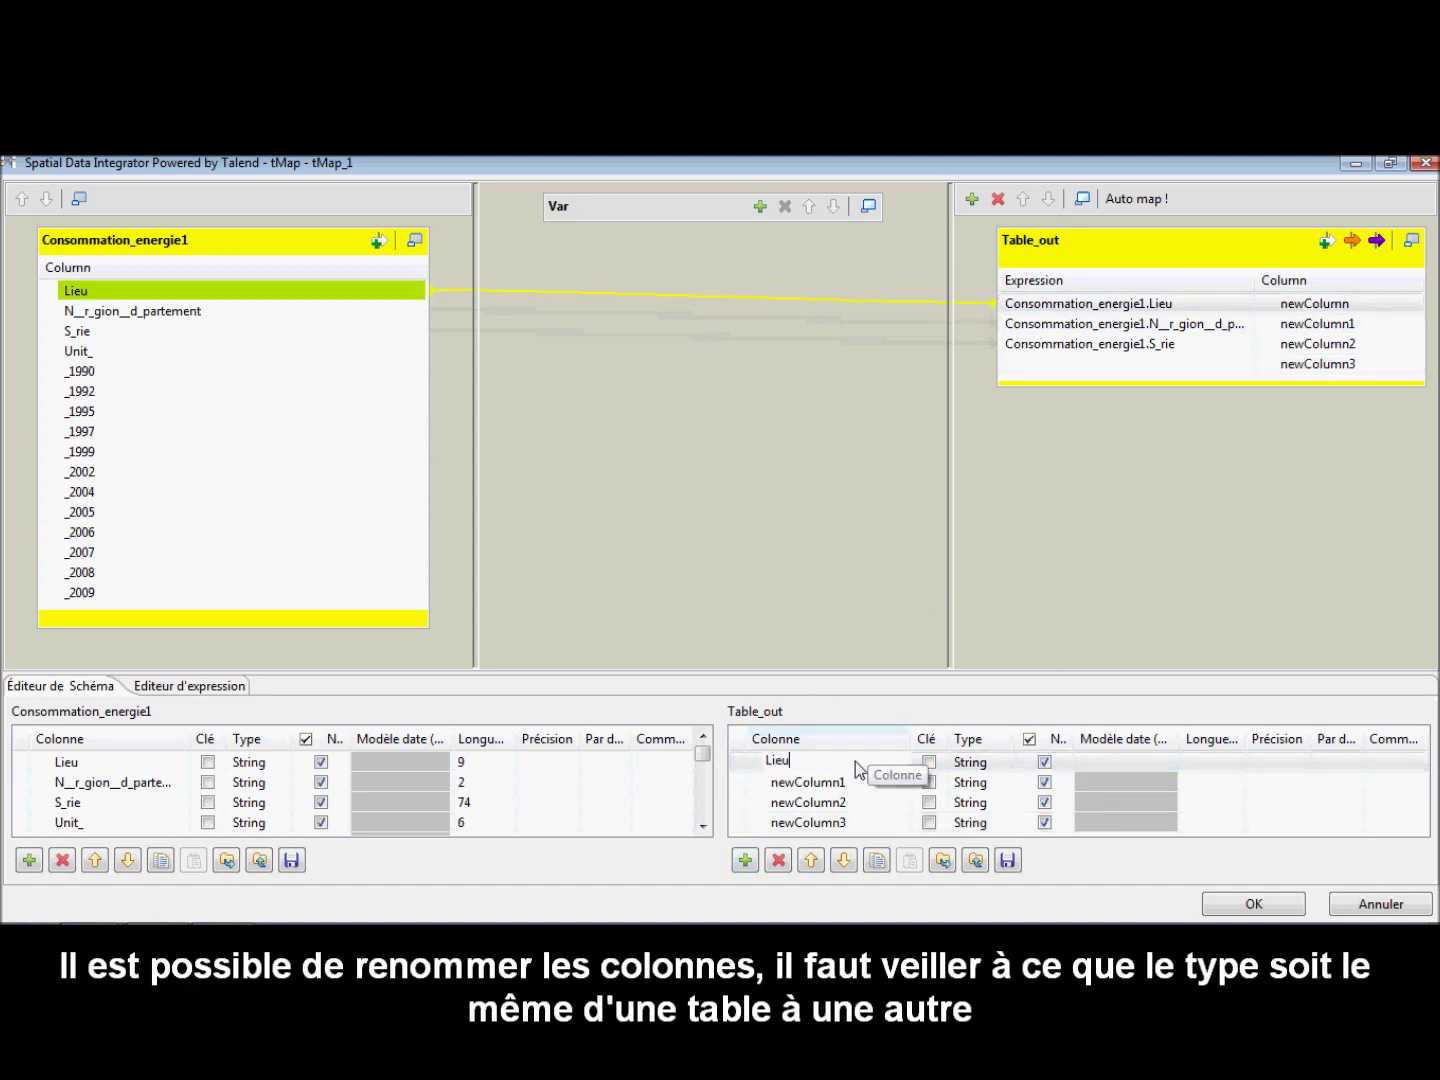
left_click(855, 779)
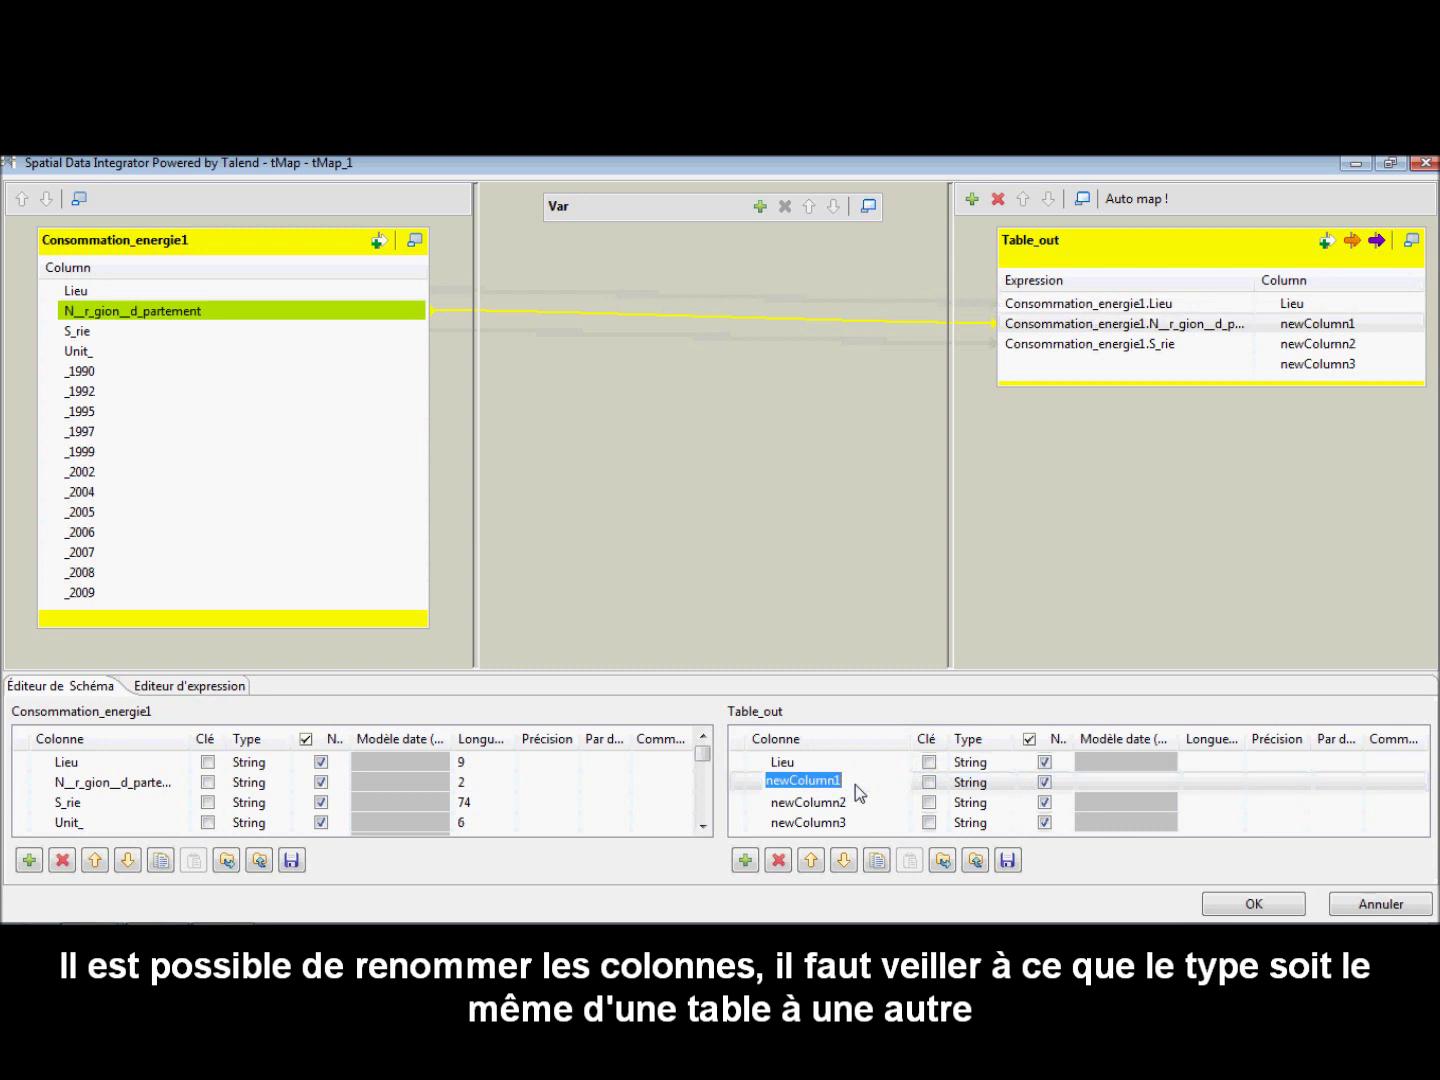
type("Nom")
left_click(855, 806)
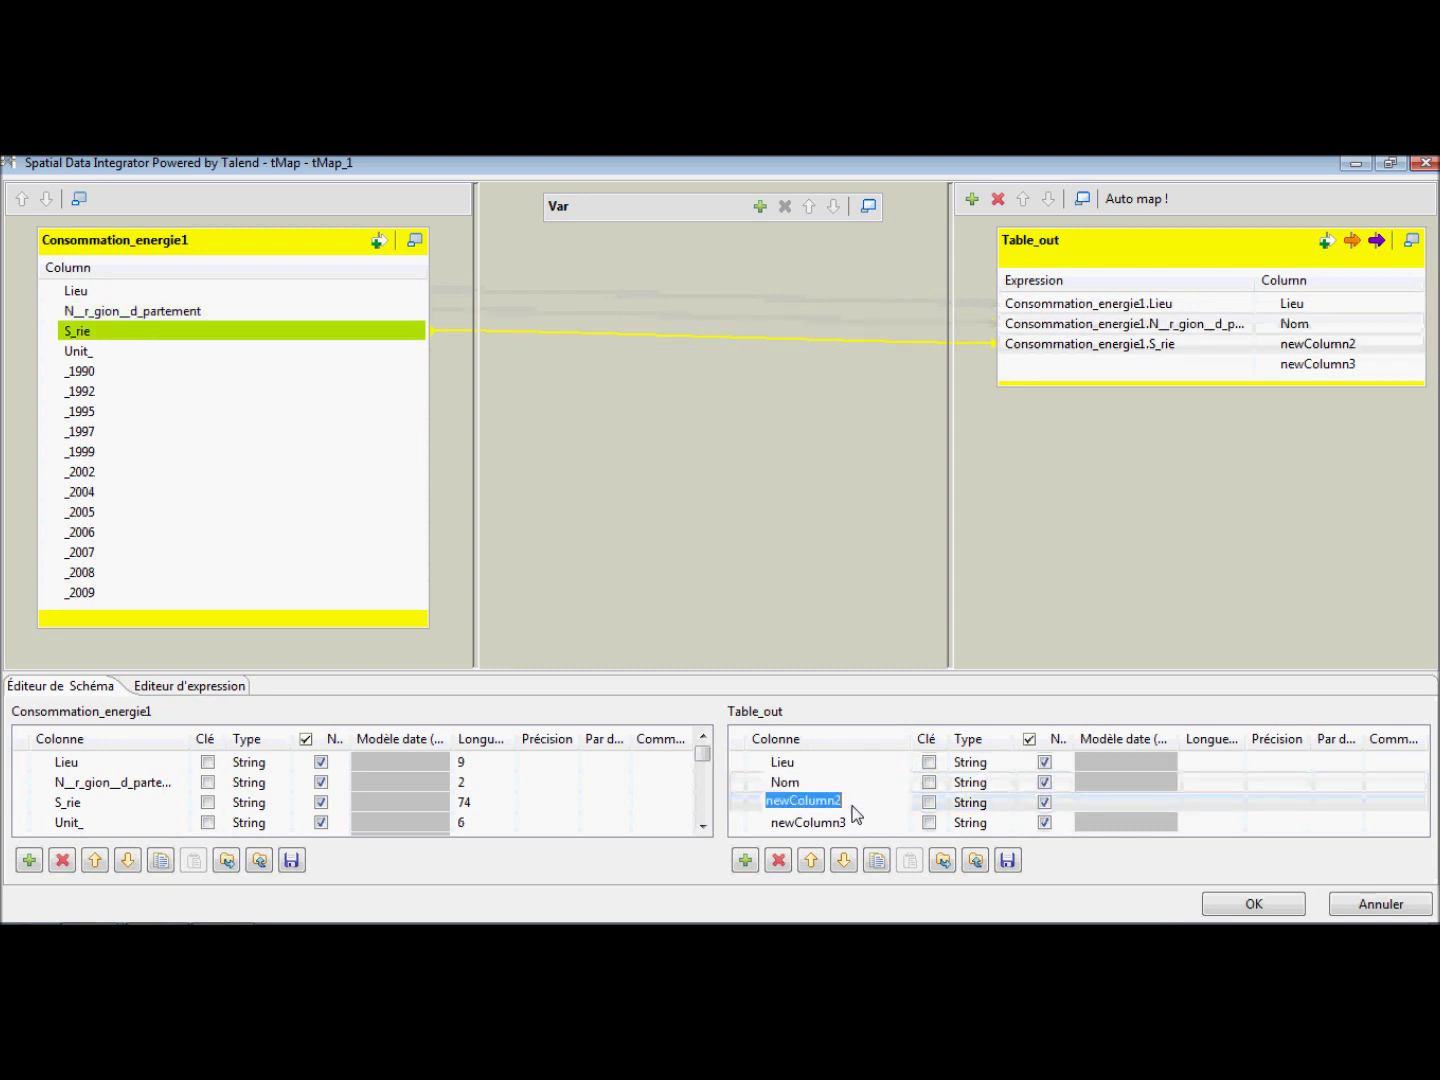
type("Serie")
left_click(865, 824)
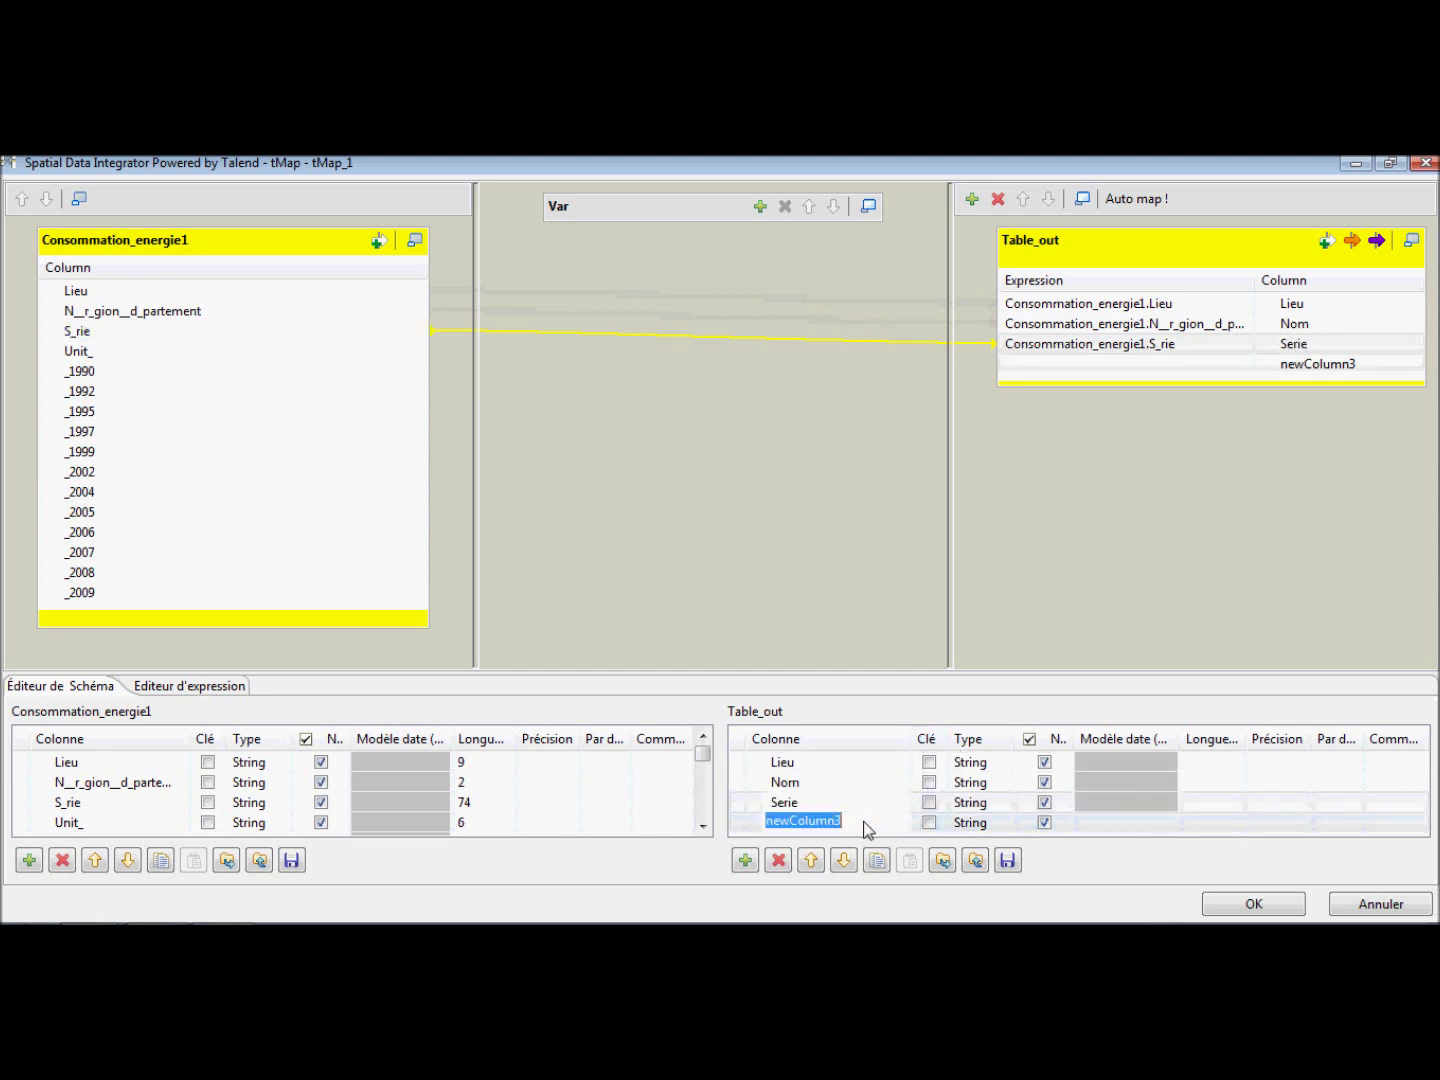
type("Taux_Variation")
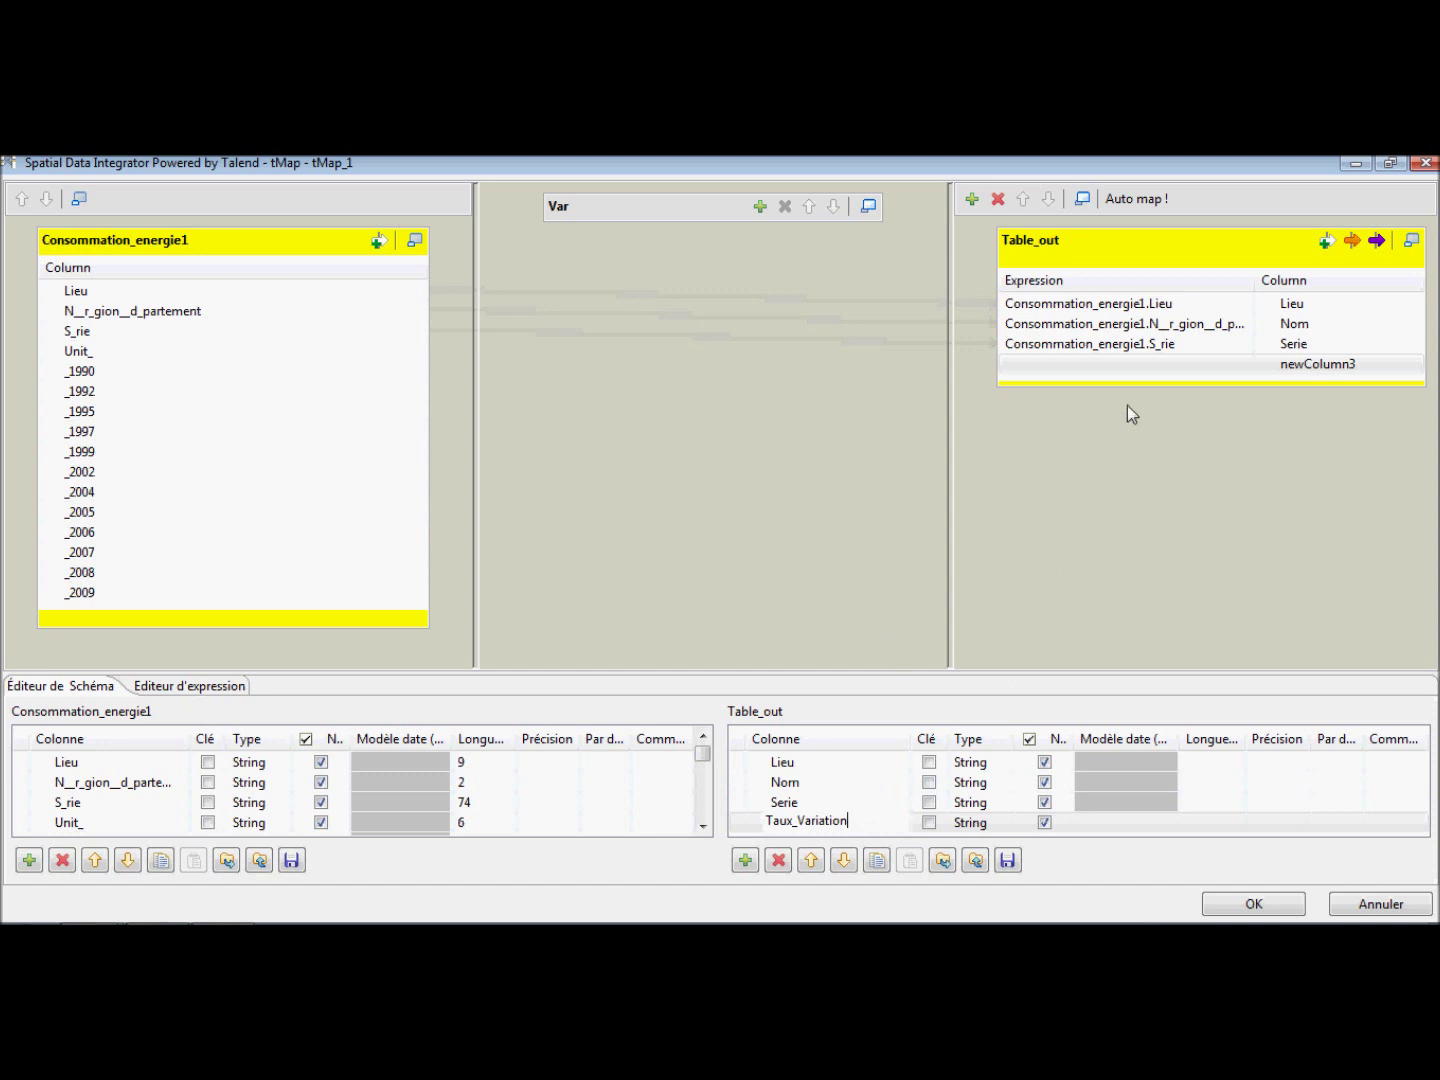
left_click(823, 805)
- Open the expression builder for the Taux_Variation column and widen its variable list so the variable names are readable
left_click(1179, 368)
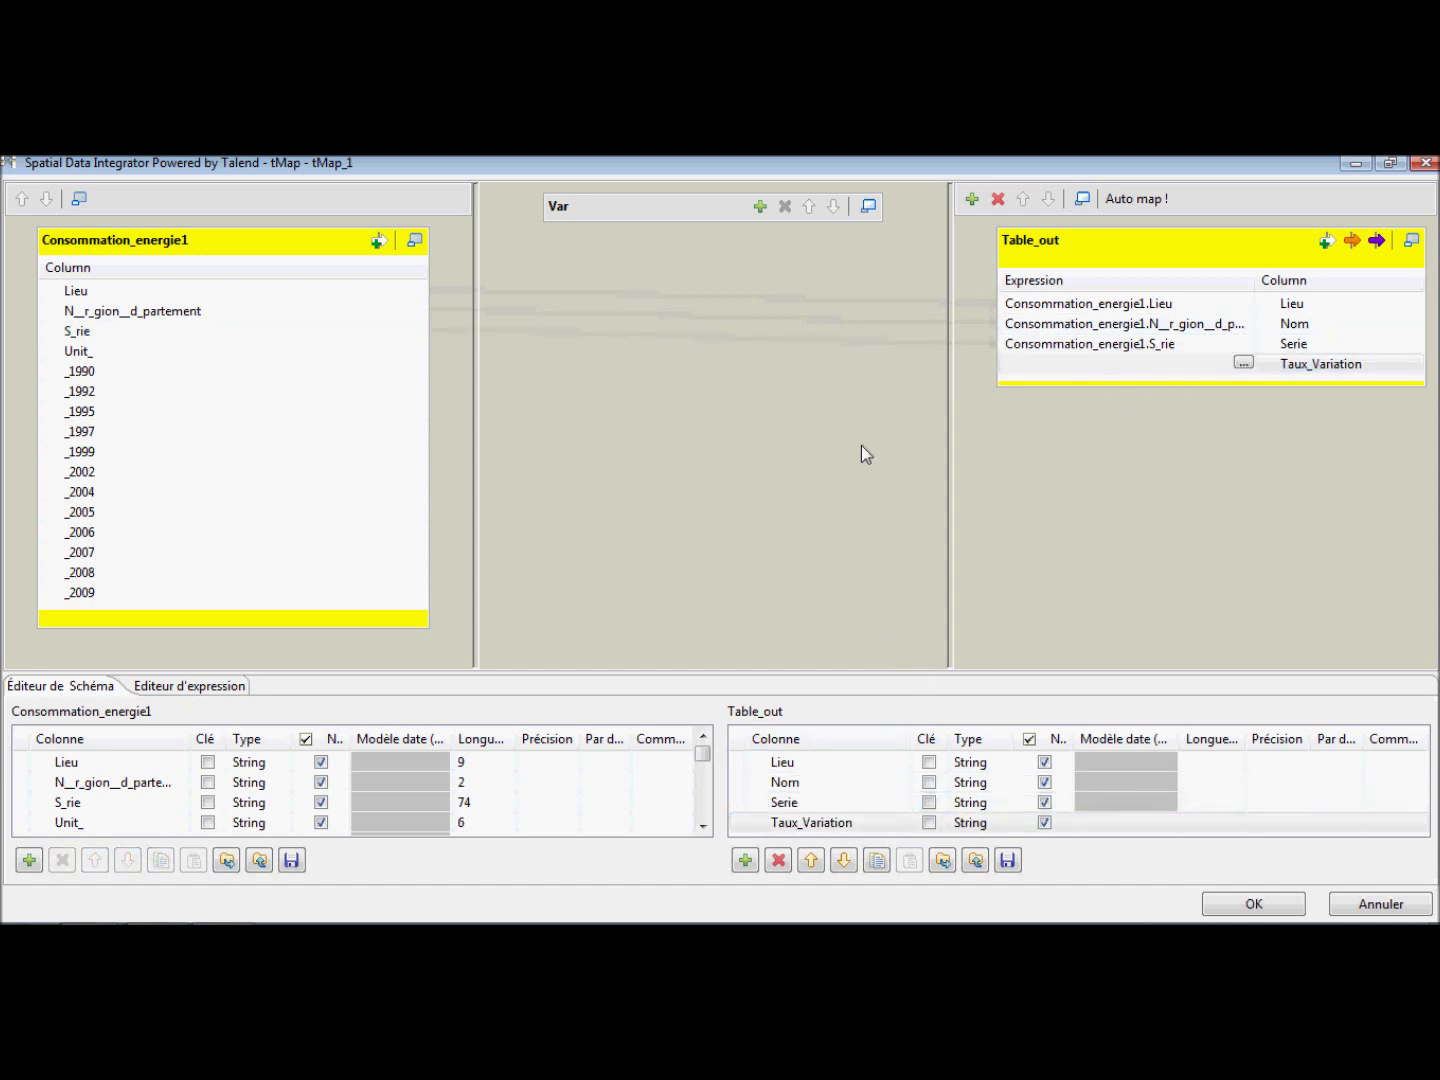
left_click(149, 375)
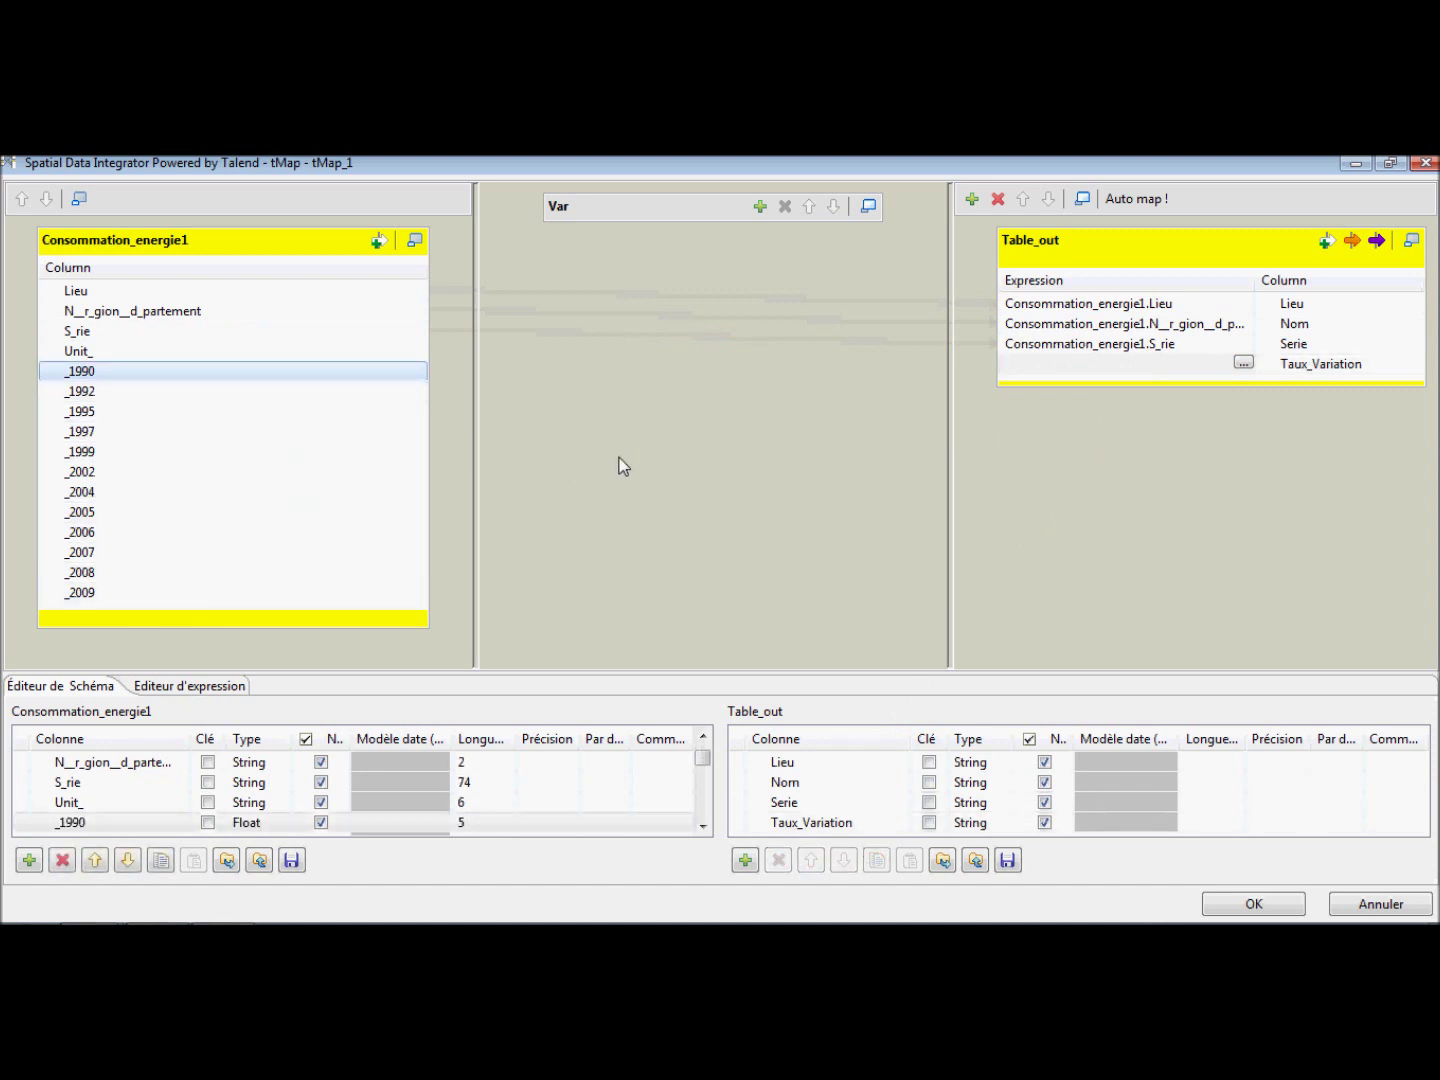
left_click(1243, 365)
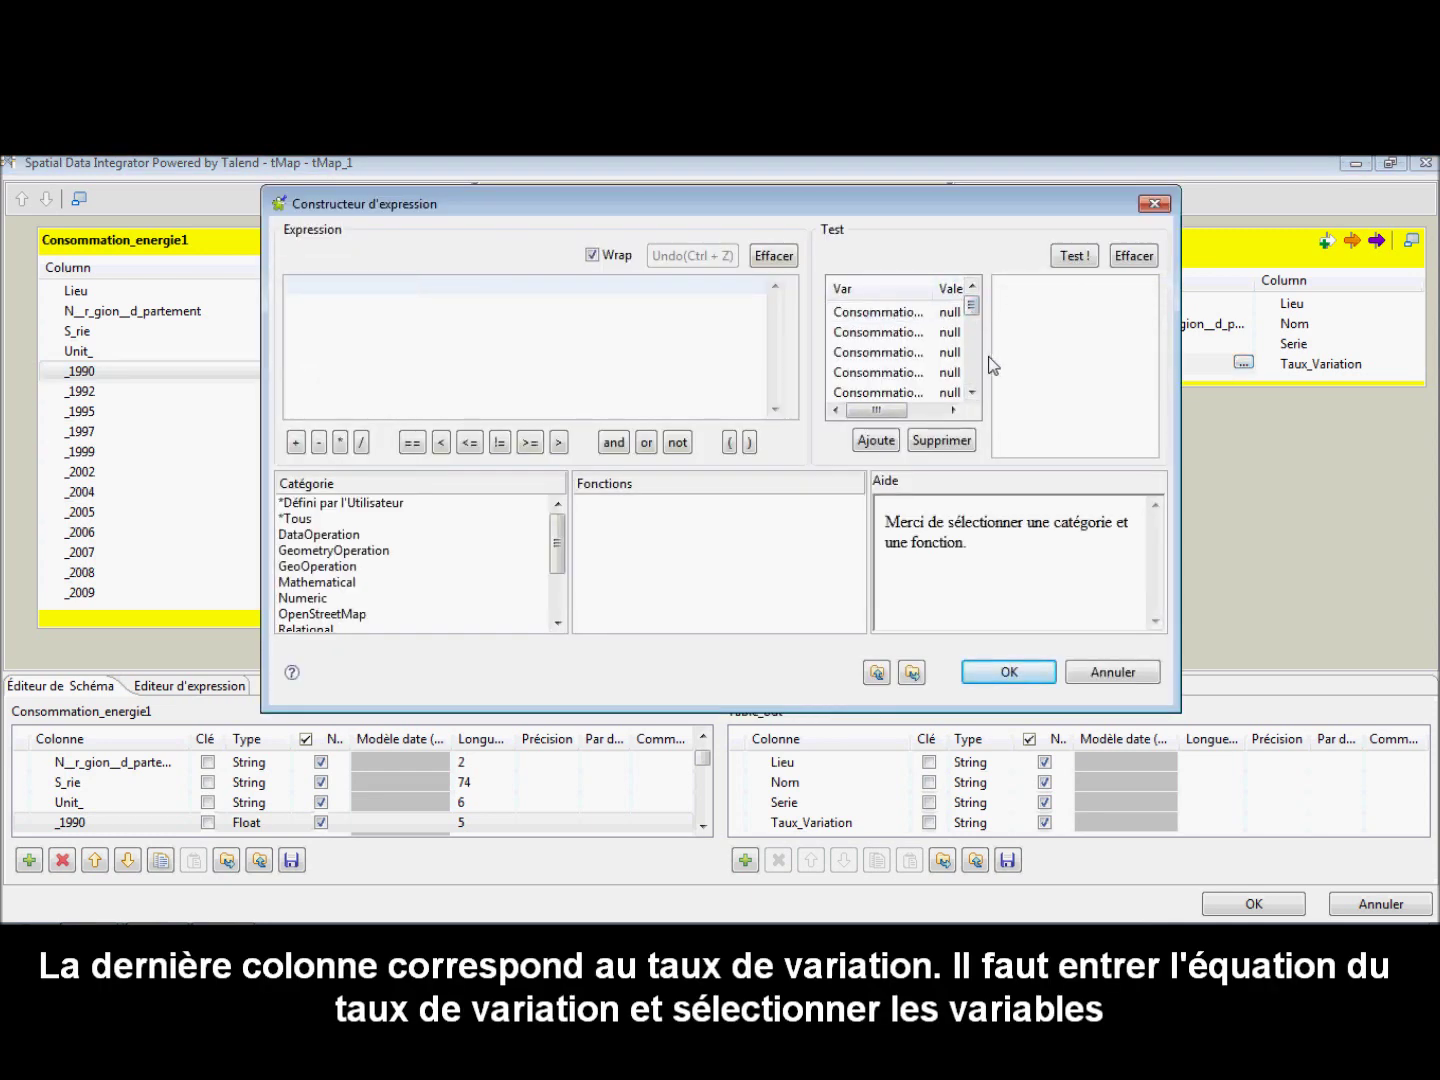
left_click_drag(993, 364, 1150, 372)
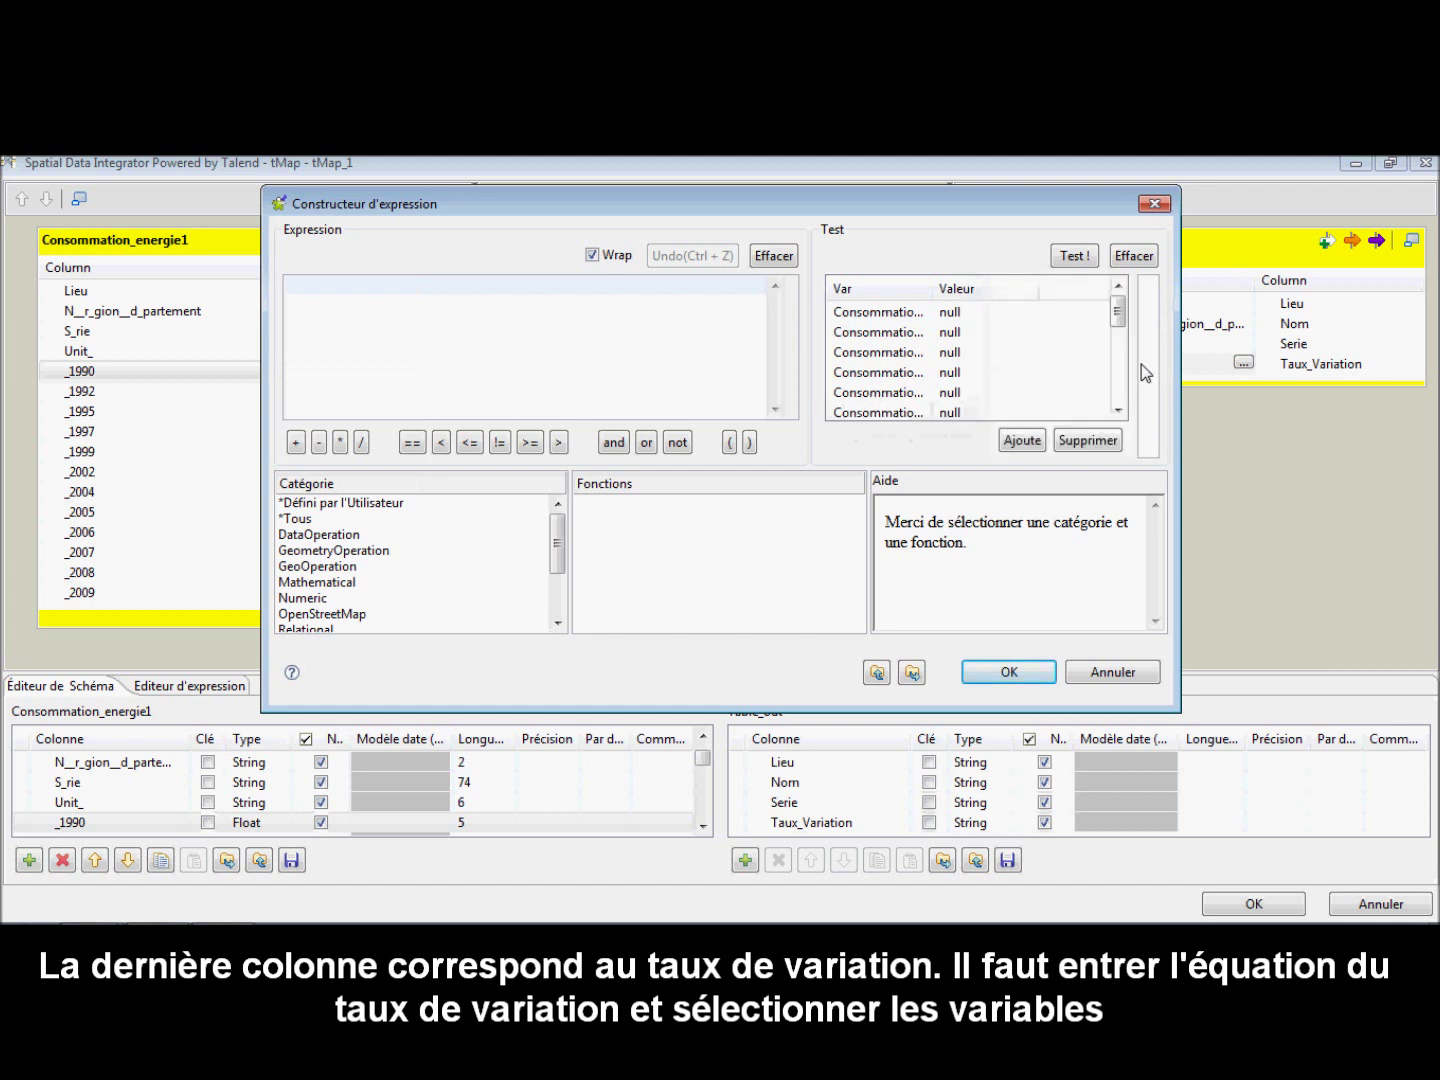
left_click_drag(936, 288, 1114, 307)
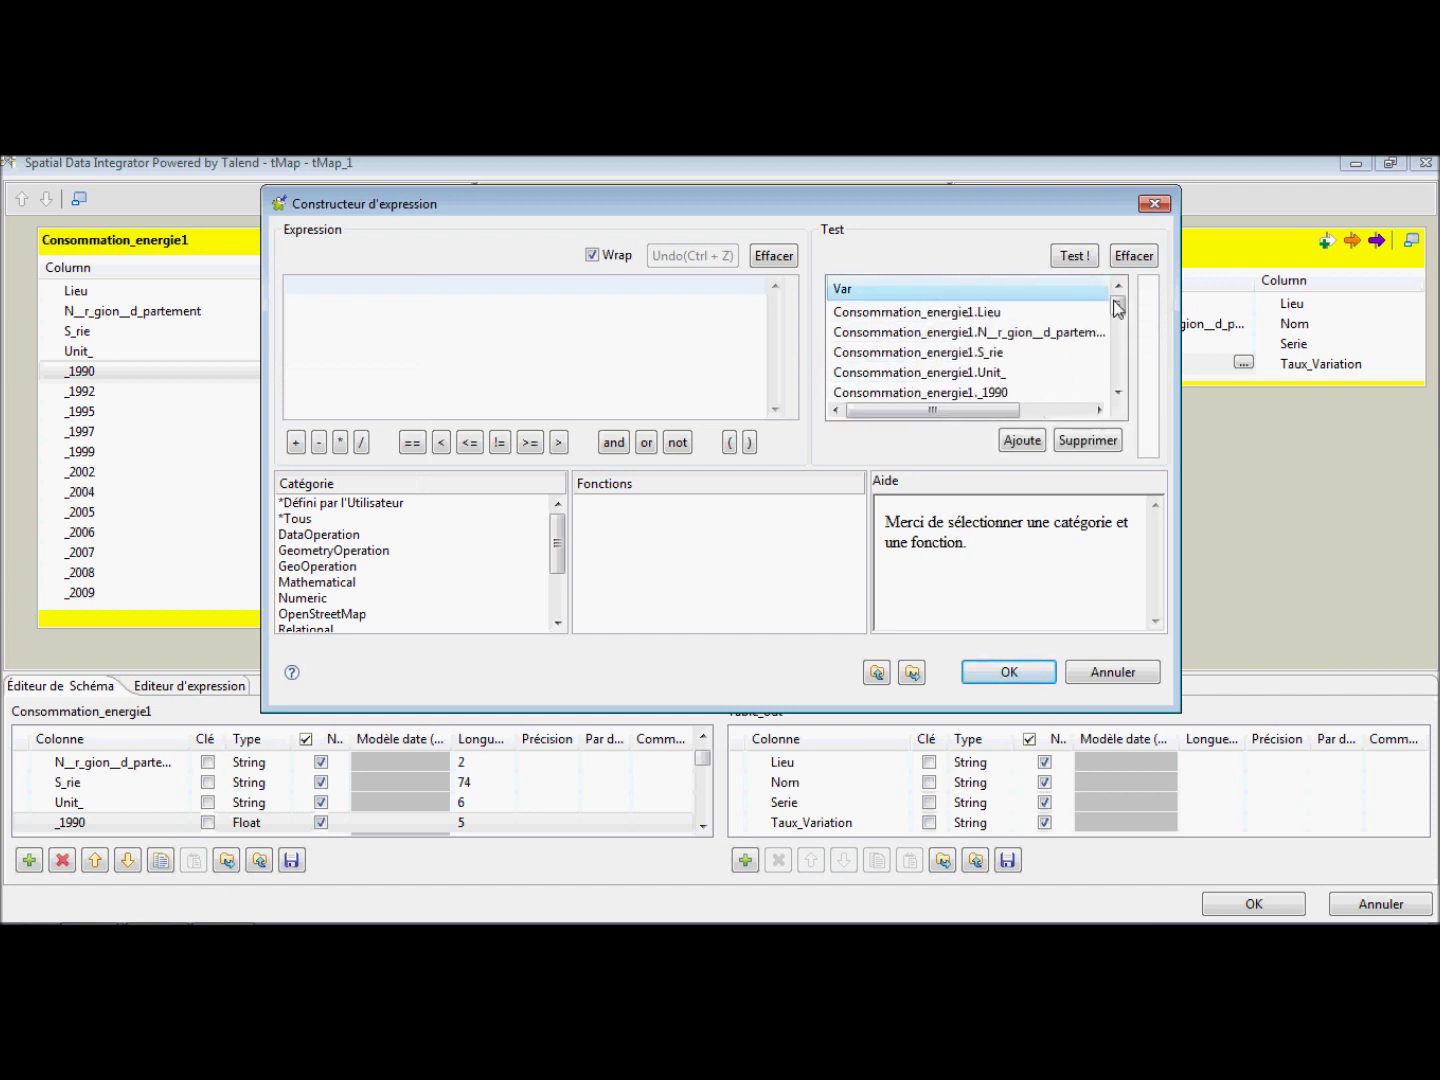
scroll(1080, 340, "down", 1)
scroll(1059, 340, "up", 1)
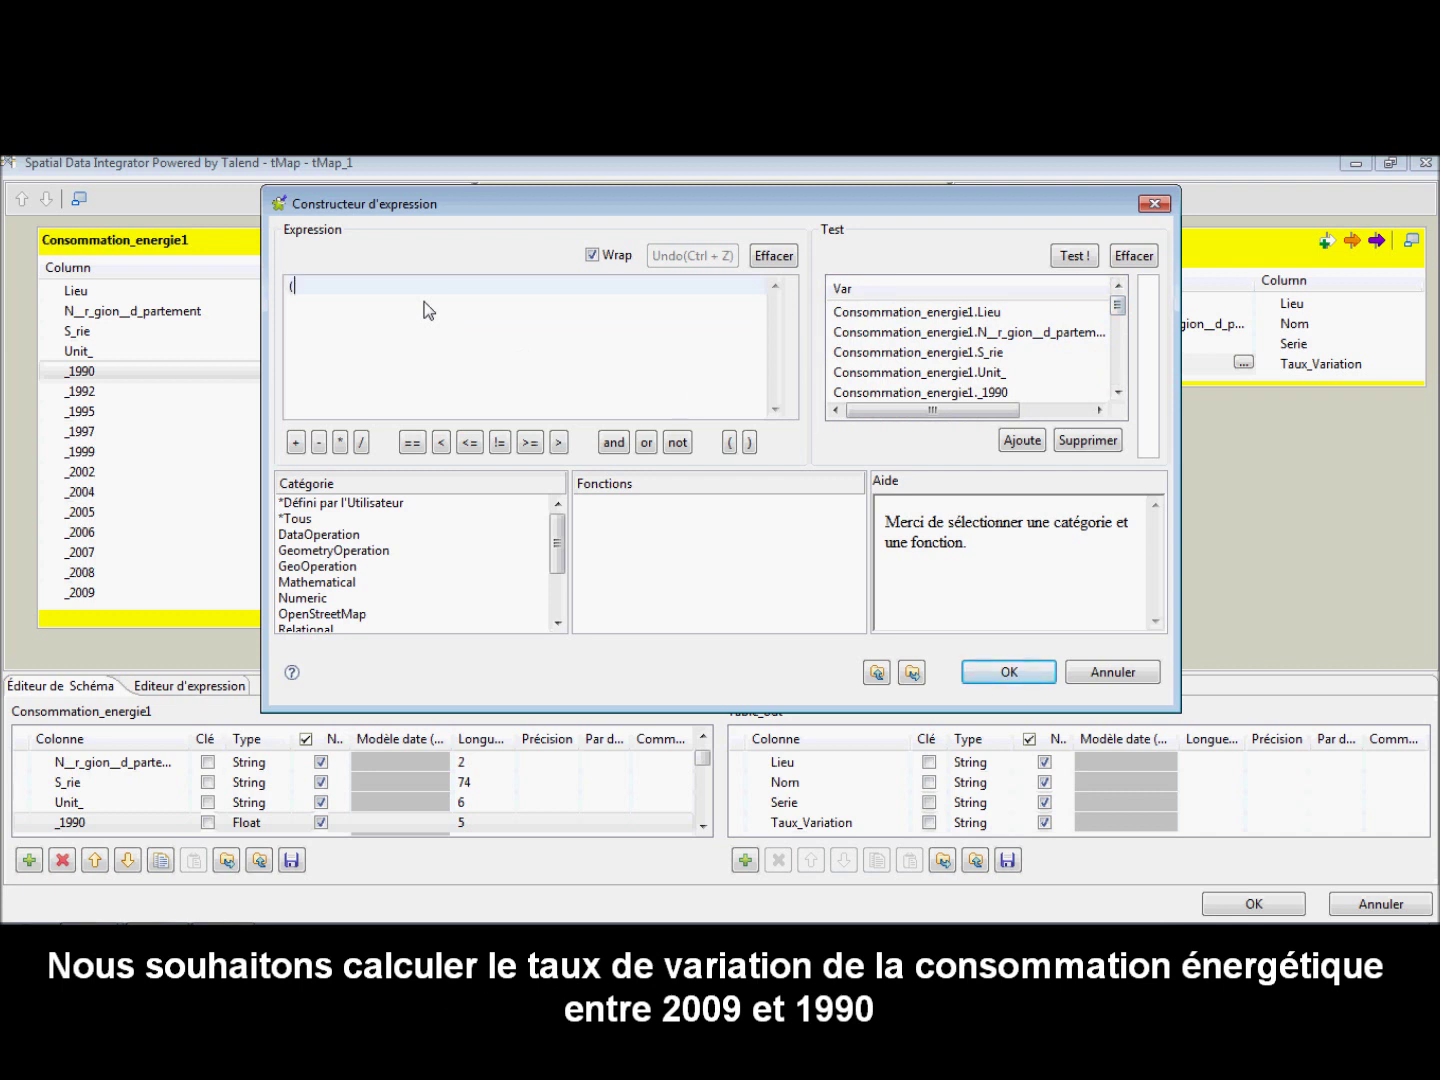
- Build the numerator of the Taux_Variation expression by subtracting Consommation_energie1._1990 from Consommation_energie1._2009 after the opening parenthesis
scroll(1001, 336, "down", 2)
left_click_drag(1118, 320, 1118, 388)
left_click_drag(993, 372, 489, 302)
left_click(589, 286)
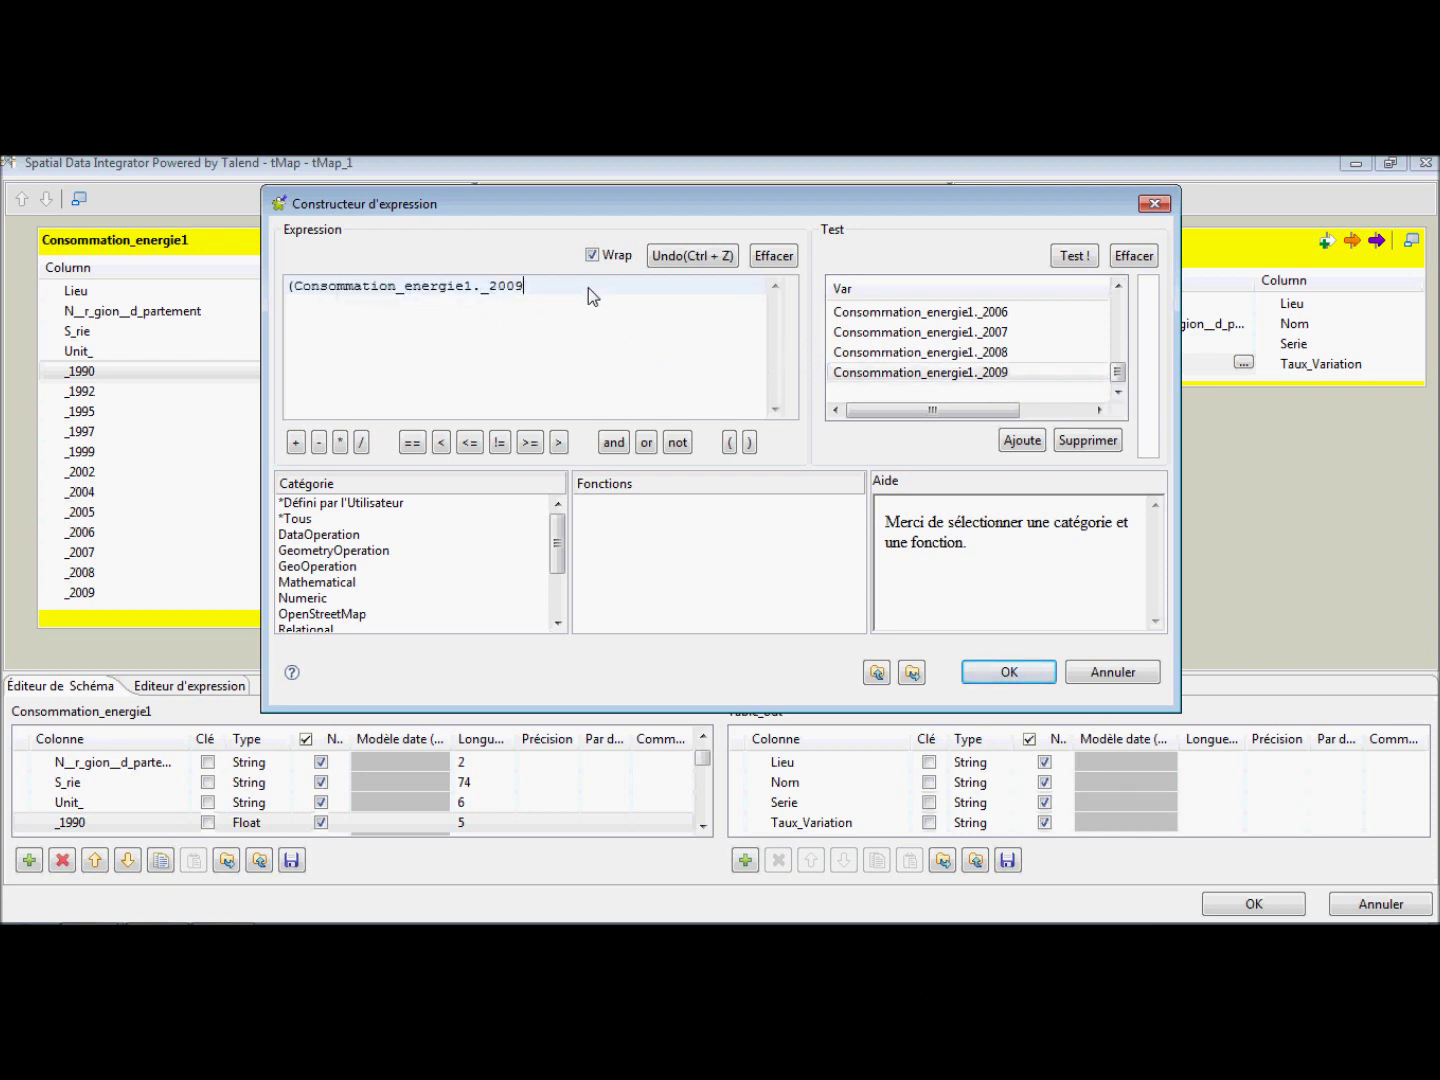
type("-")
left_click_drag(1118, 381, 1118, 328)
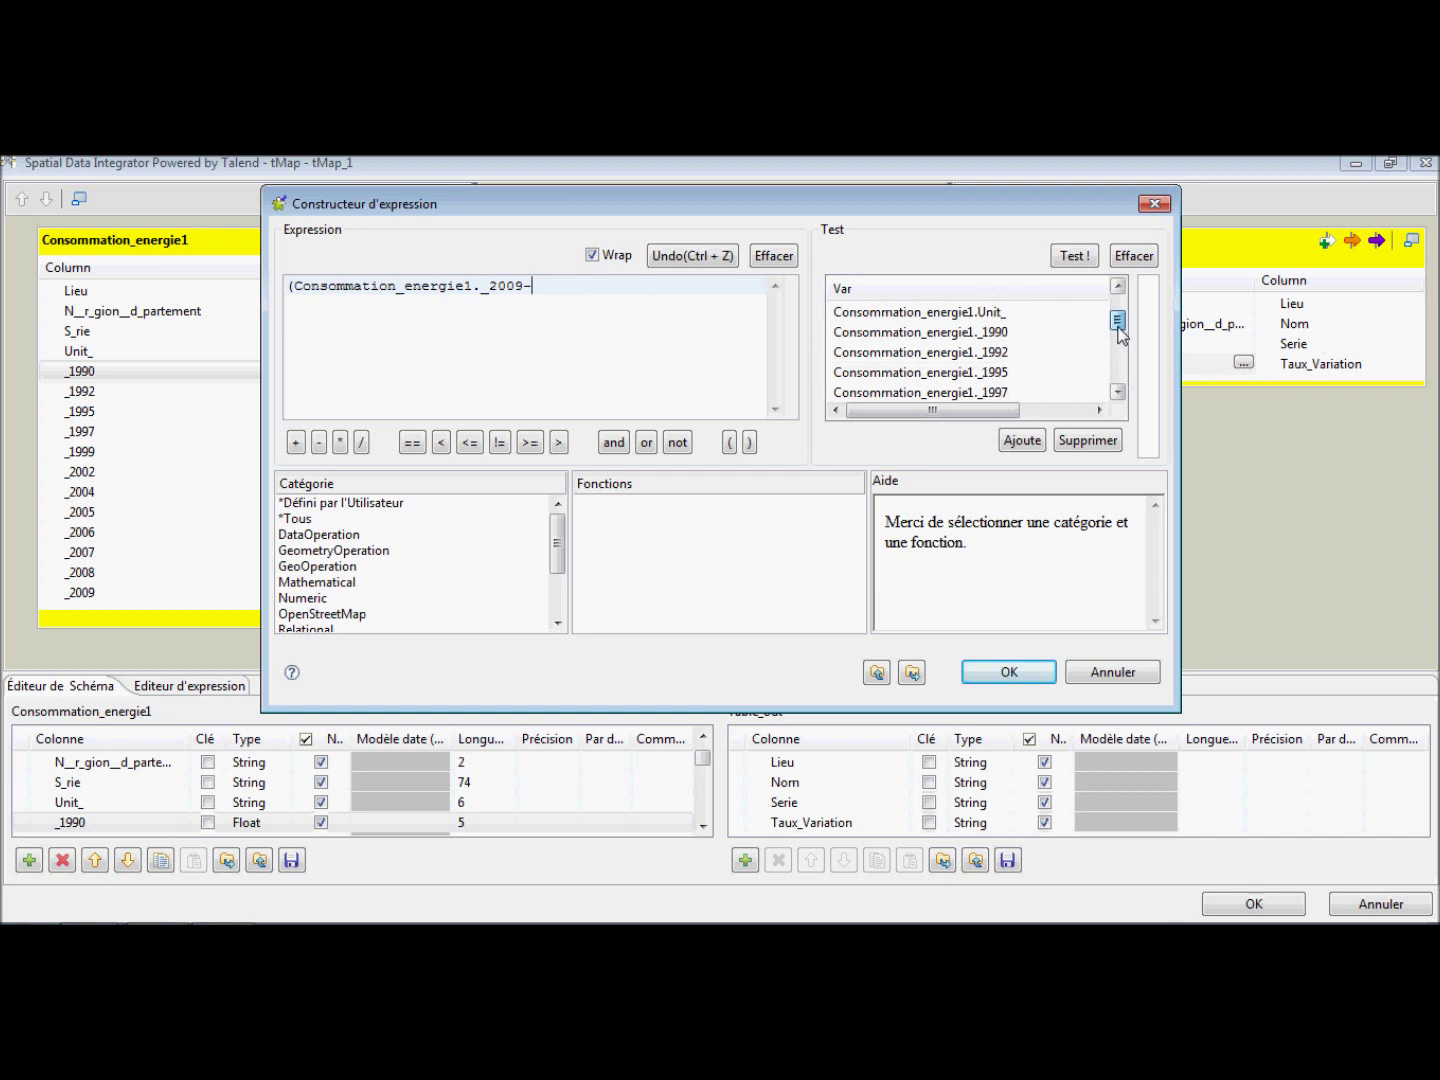
left_click(953, 337)
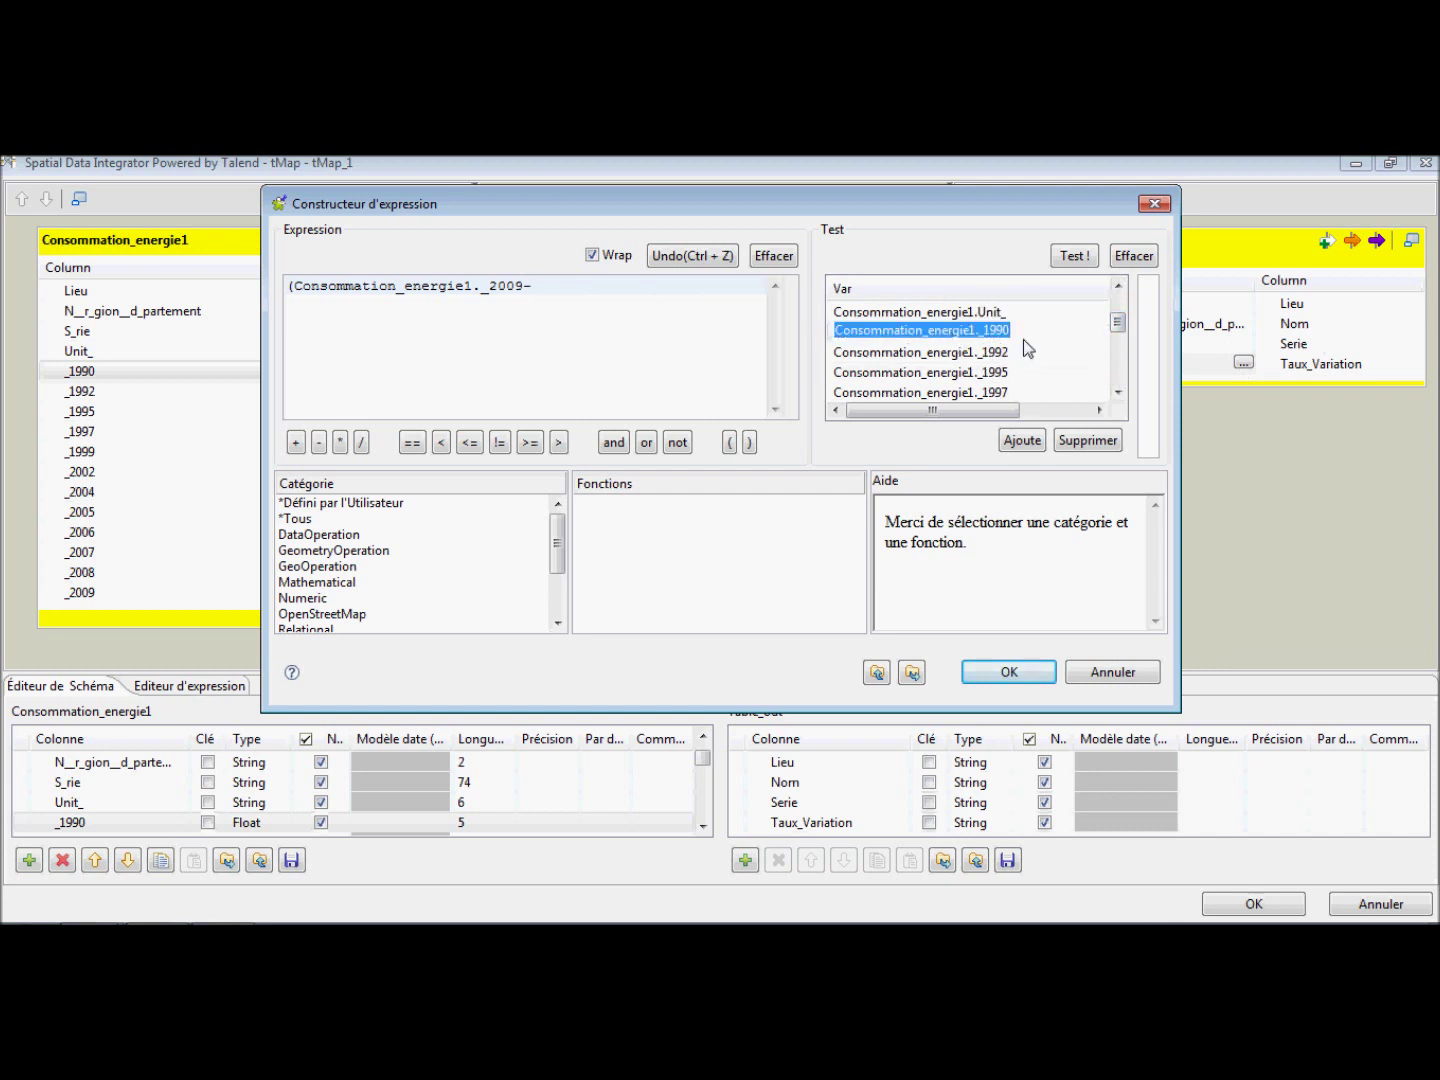
left_click_drag(965, 339, 662, 332)
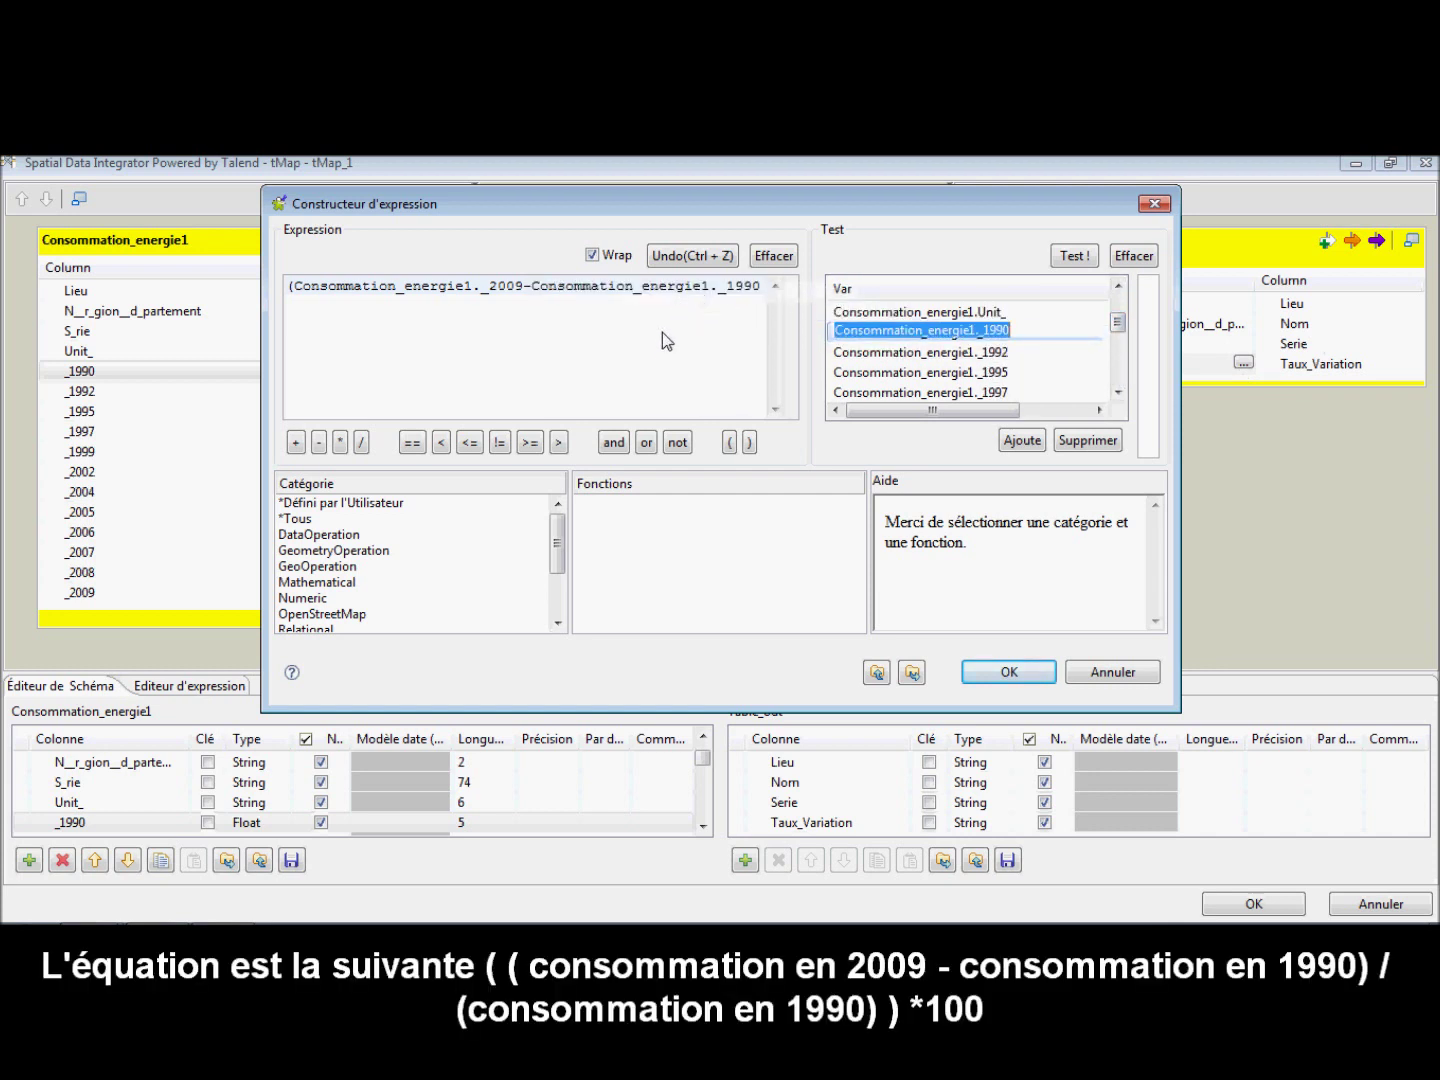
left_click(761, 294)
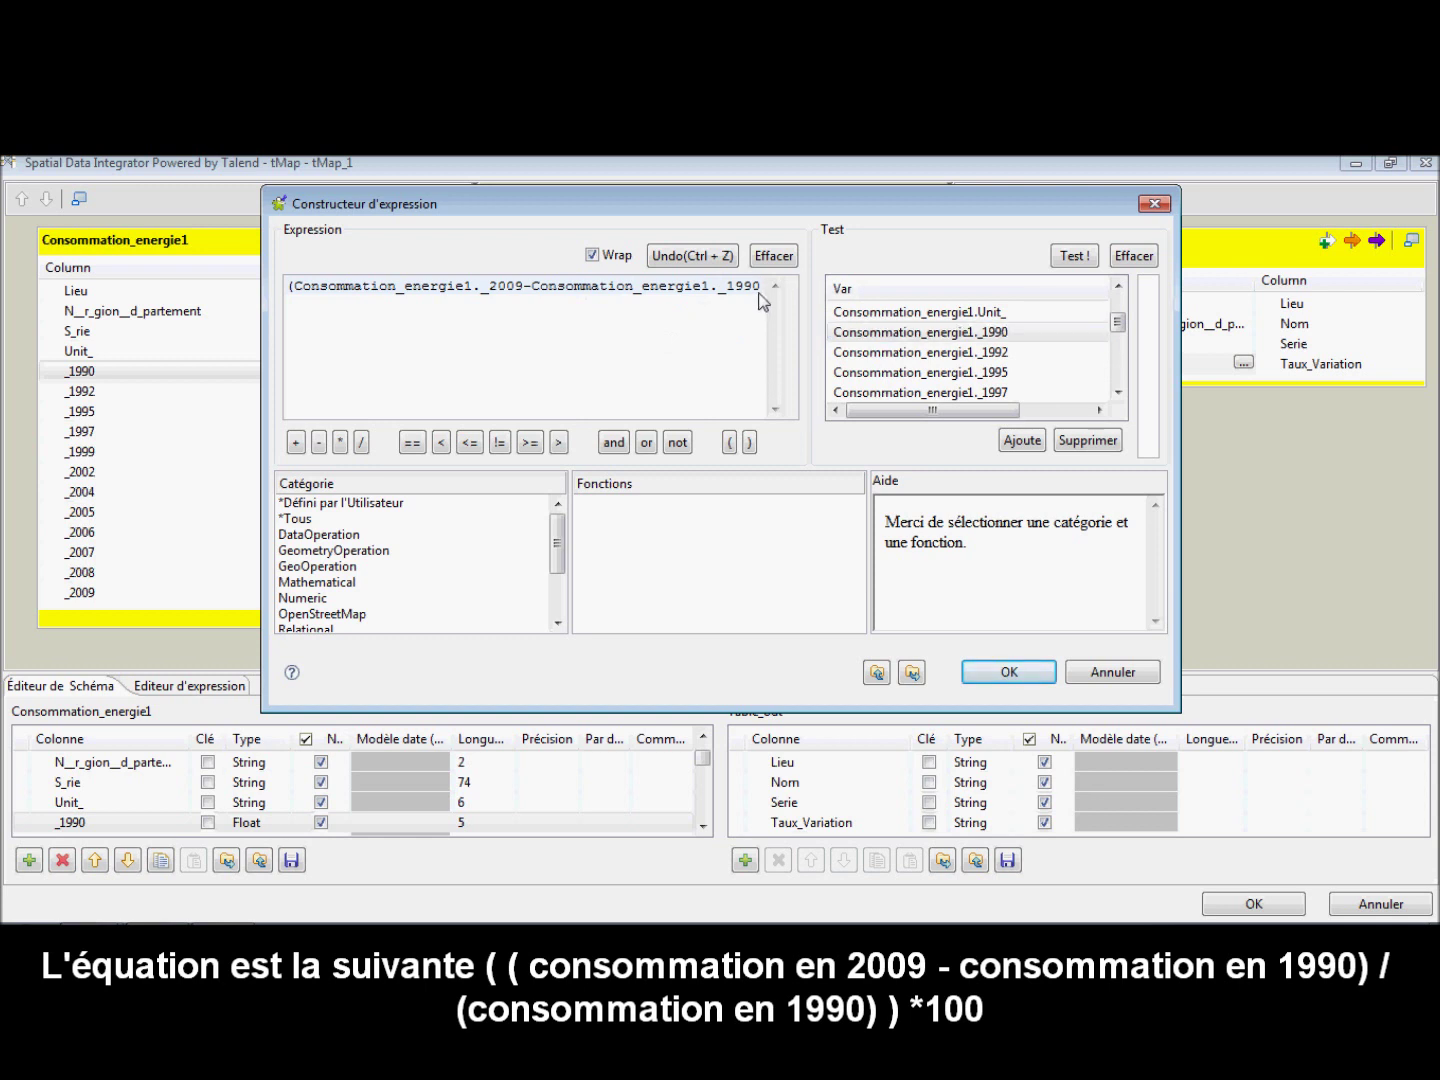
- Close the numerator's parenthesis and extend the expression with /(Consommation_energie1._1990)*100
type("/ (")
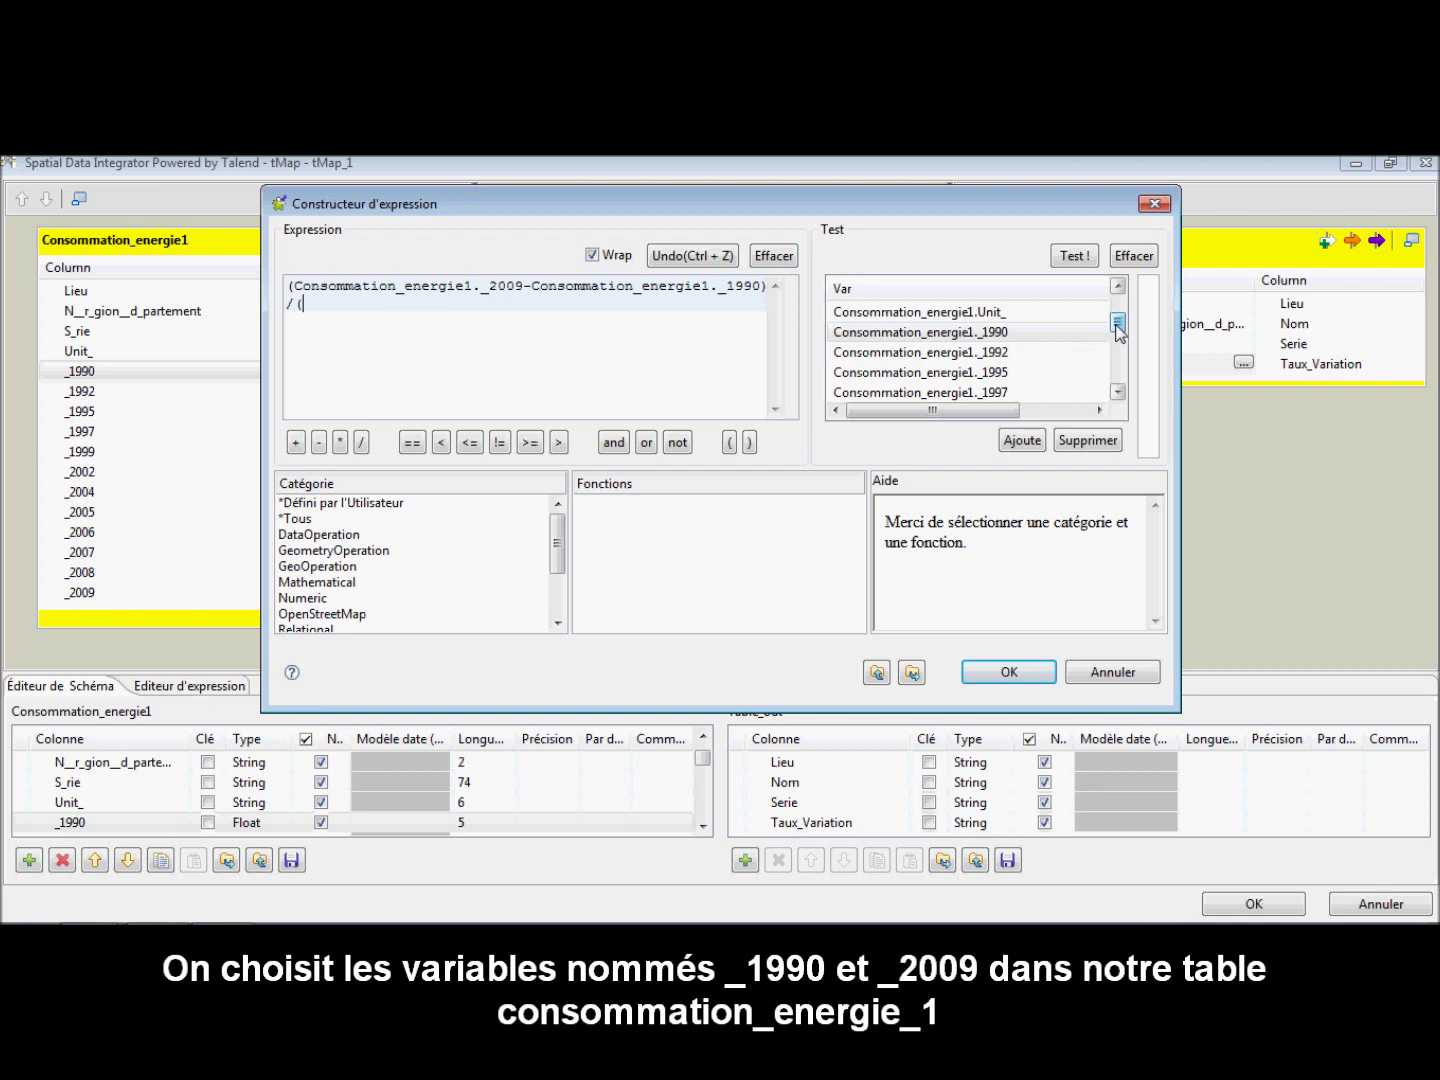
left_click_drag(1117, 322, 1092, 392)
left_click(973, 372)
left_click_drag(974, 372, 1010, 378)
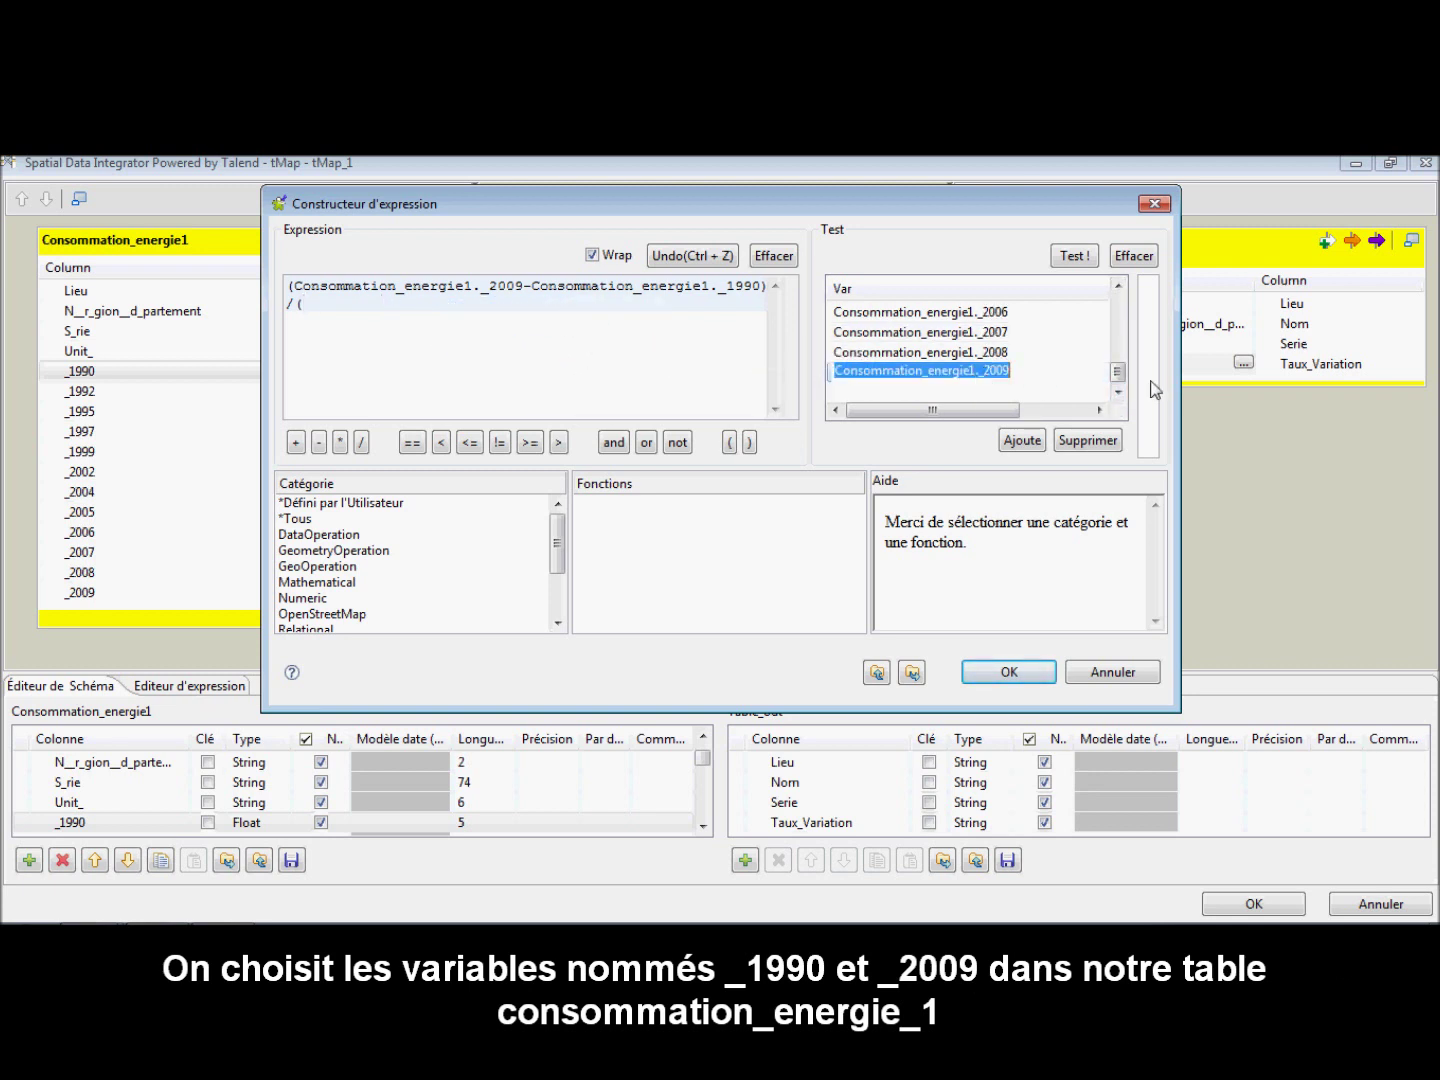
left_click_drag(1118, 376, 1117, 319)
left_click(920, 350)
left_click_drag(920, 350, 576, 316)
left_click(566, 317)
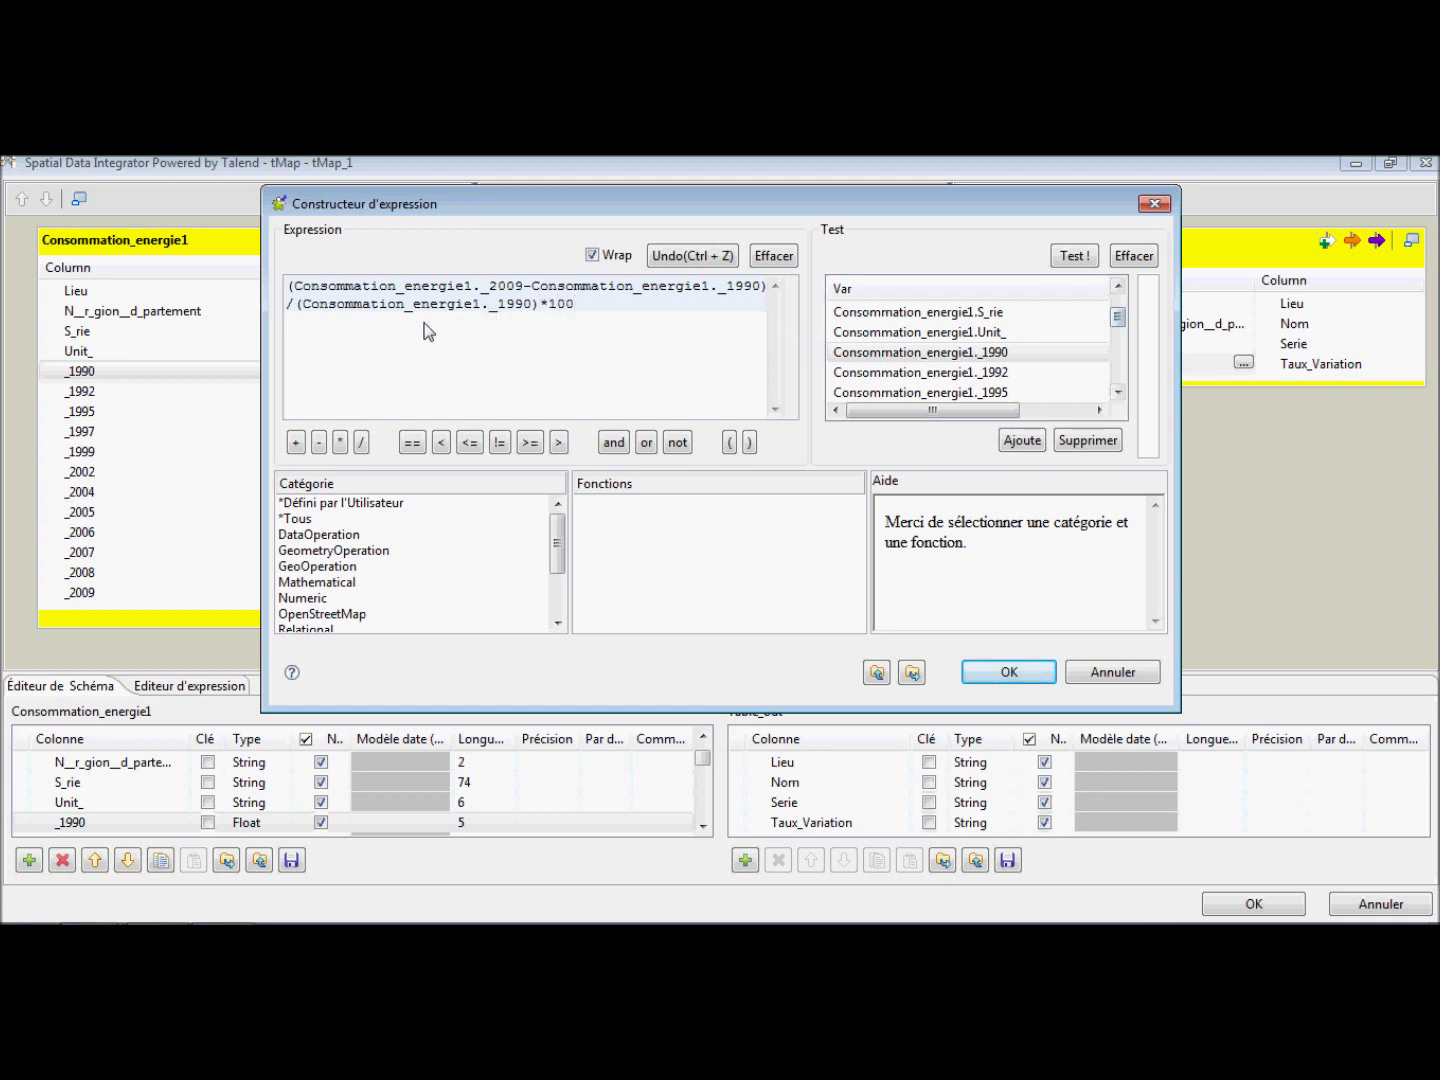
- Remove the opening parenthesis before the divisor, add one at the start of the whole expression, and confirm the expression
left_click(303, 306)
key("BackSpace")
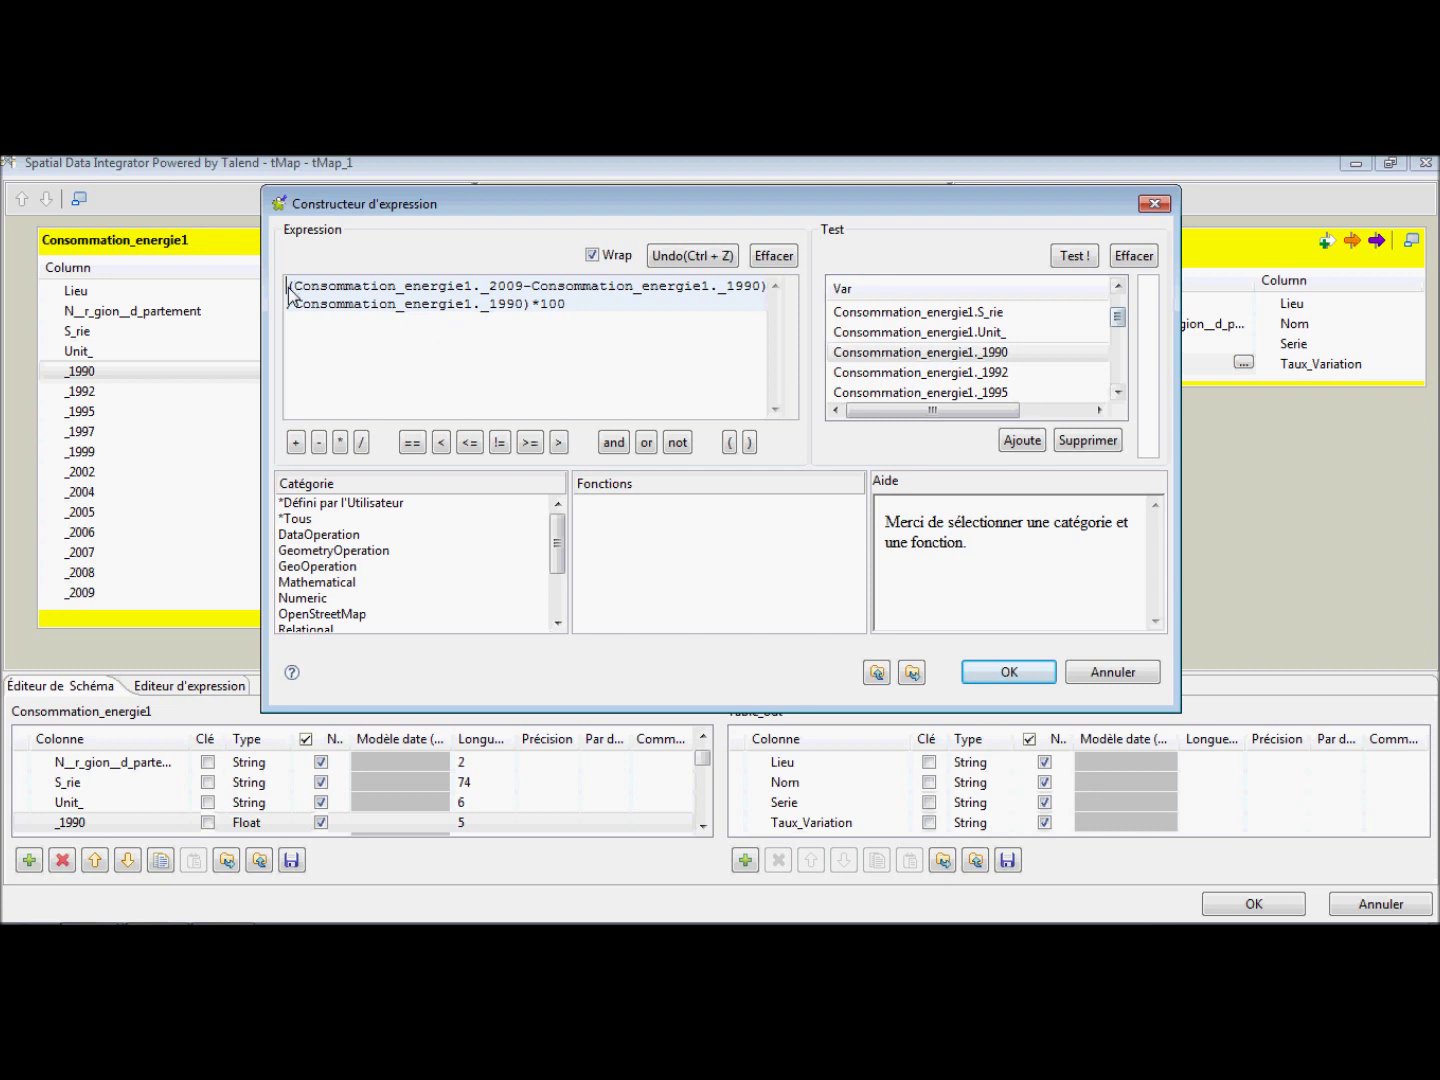
left_click(288, 288)
type("(")
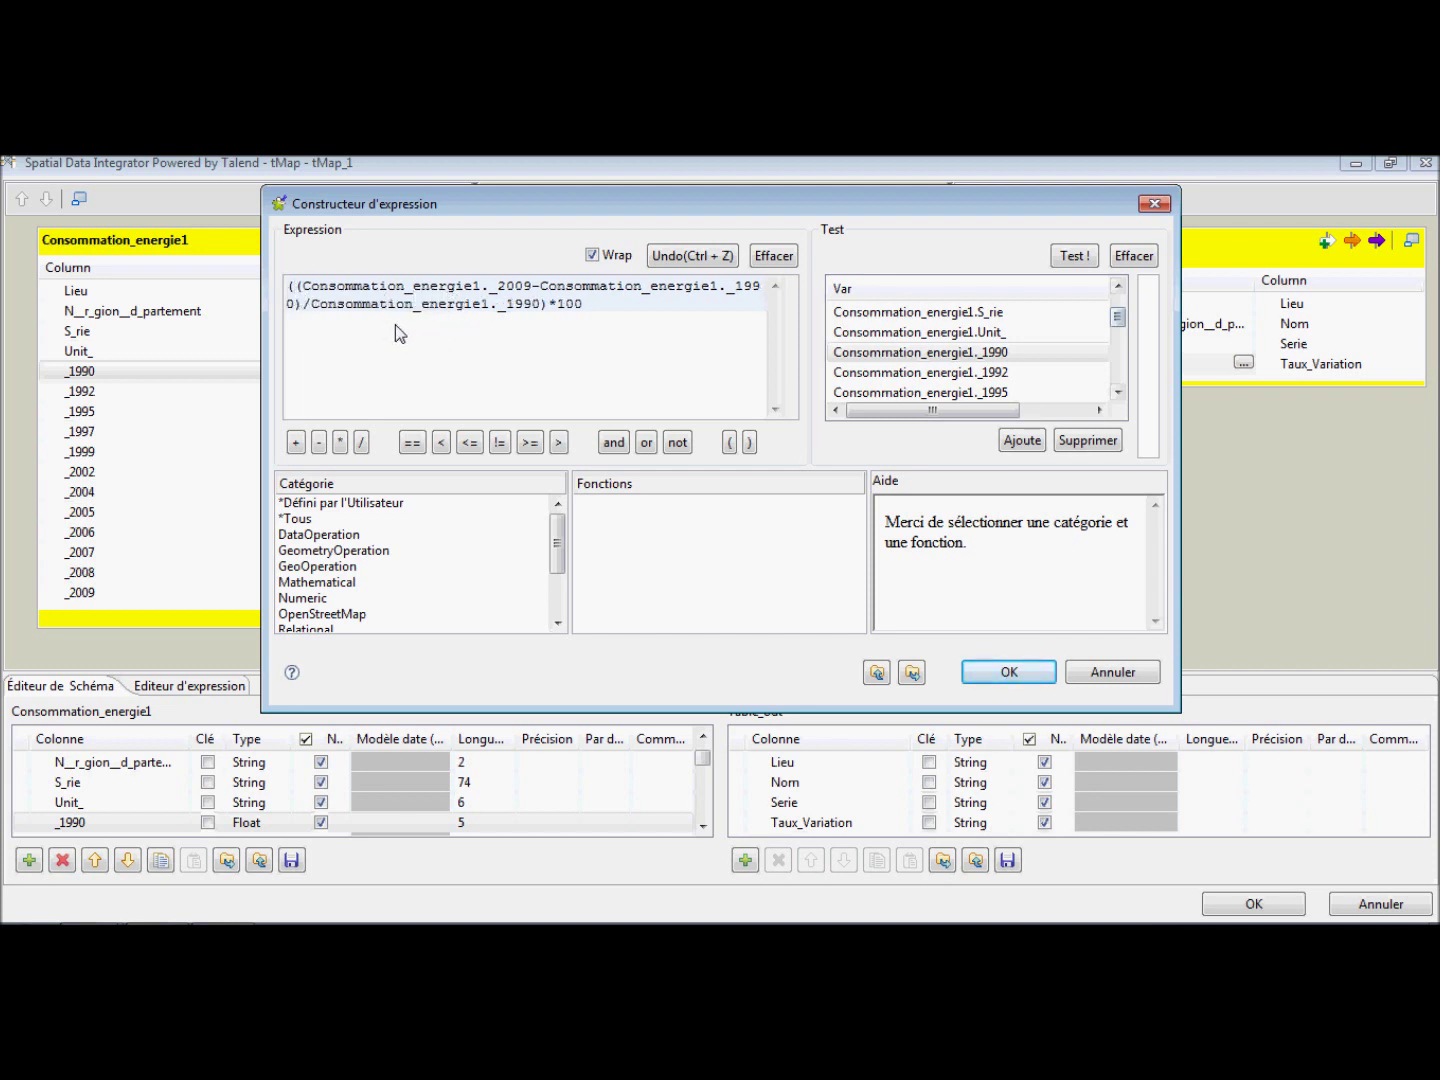
left_click(1008, 671)
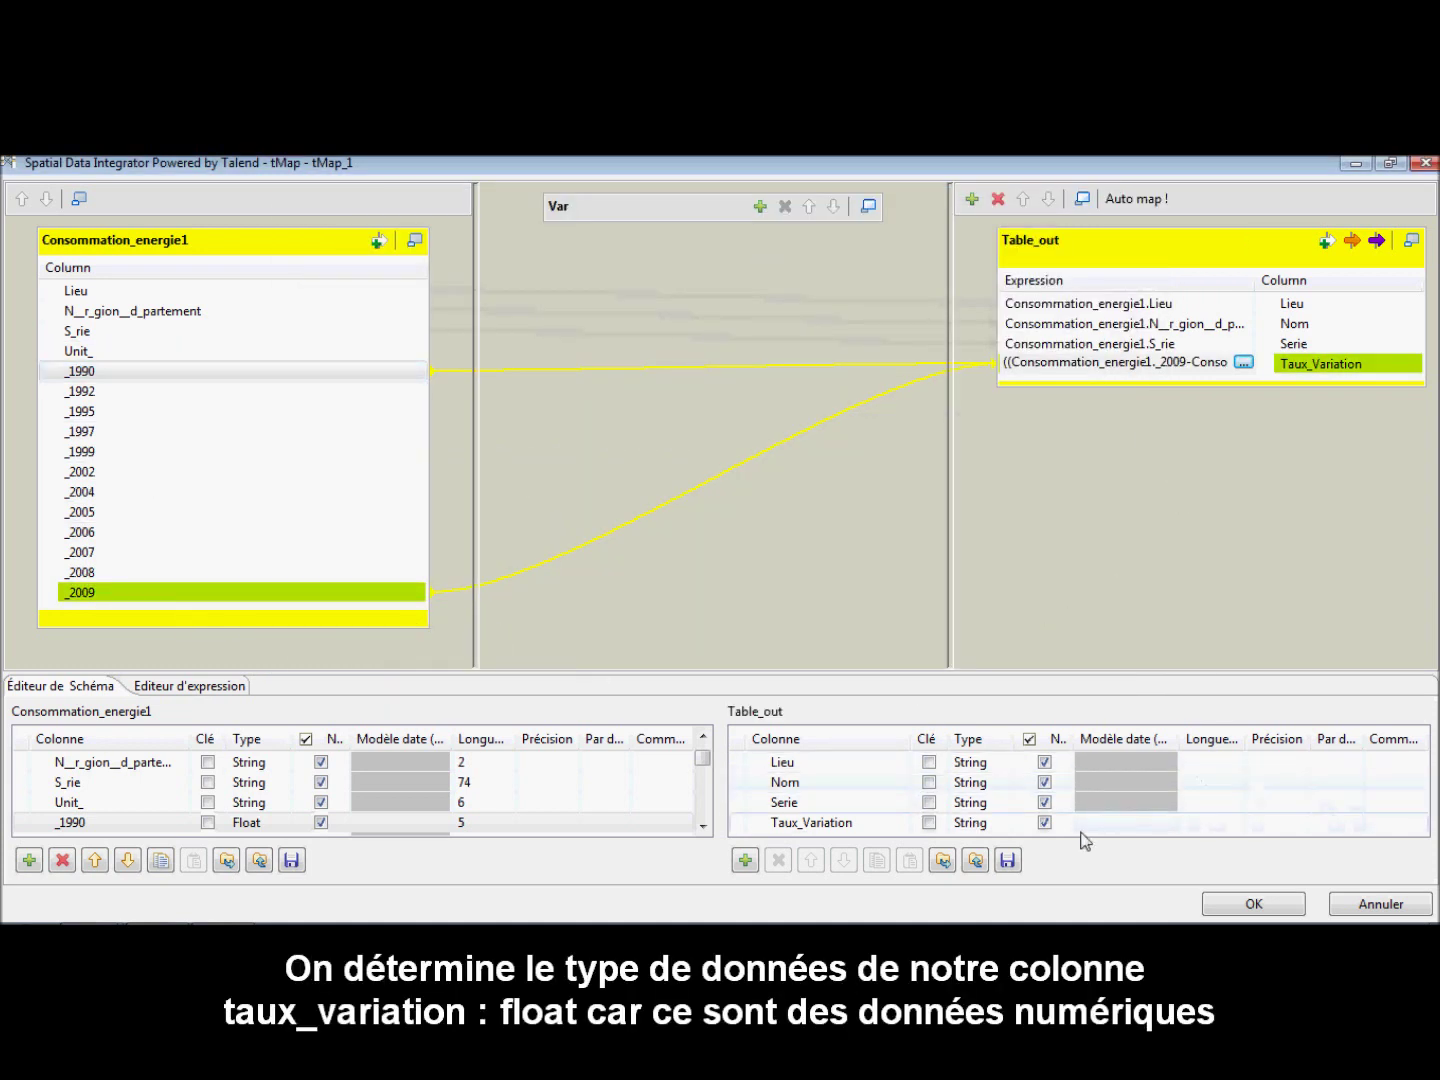
- Change the data type of the Taux_Variation column in Table_out to Float
left_click(996, 826)
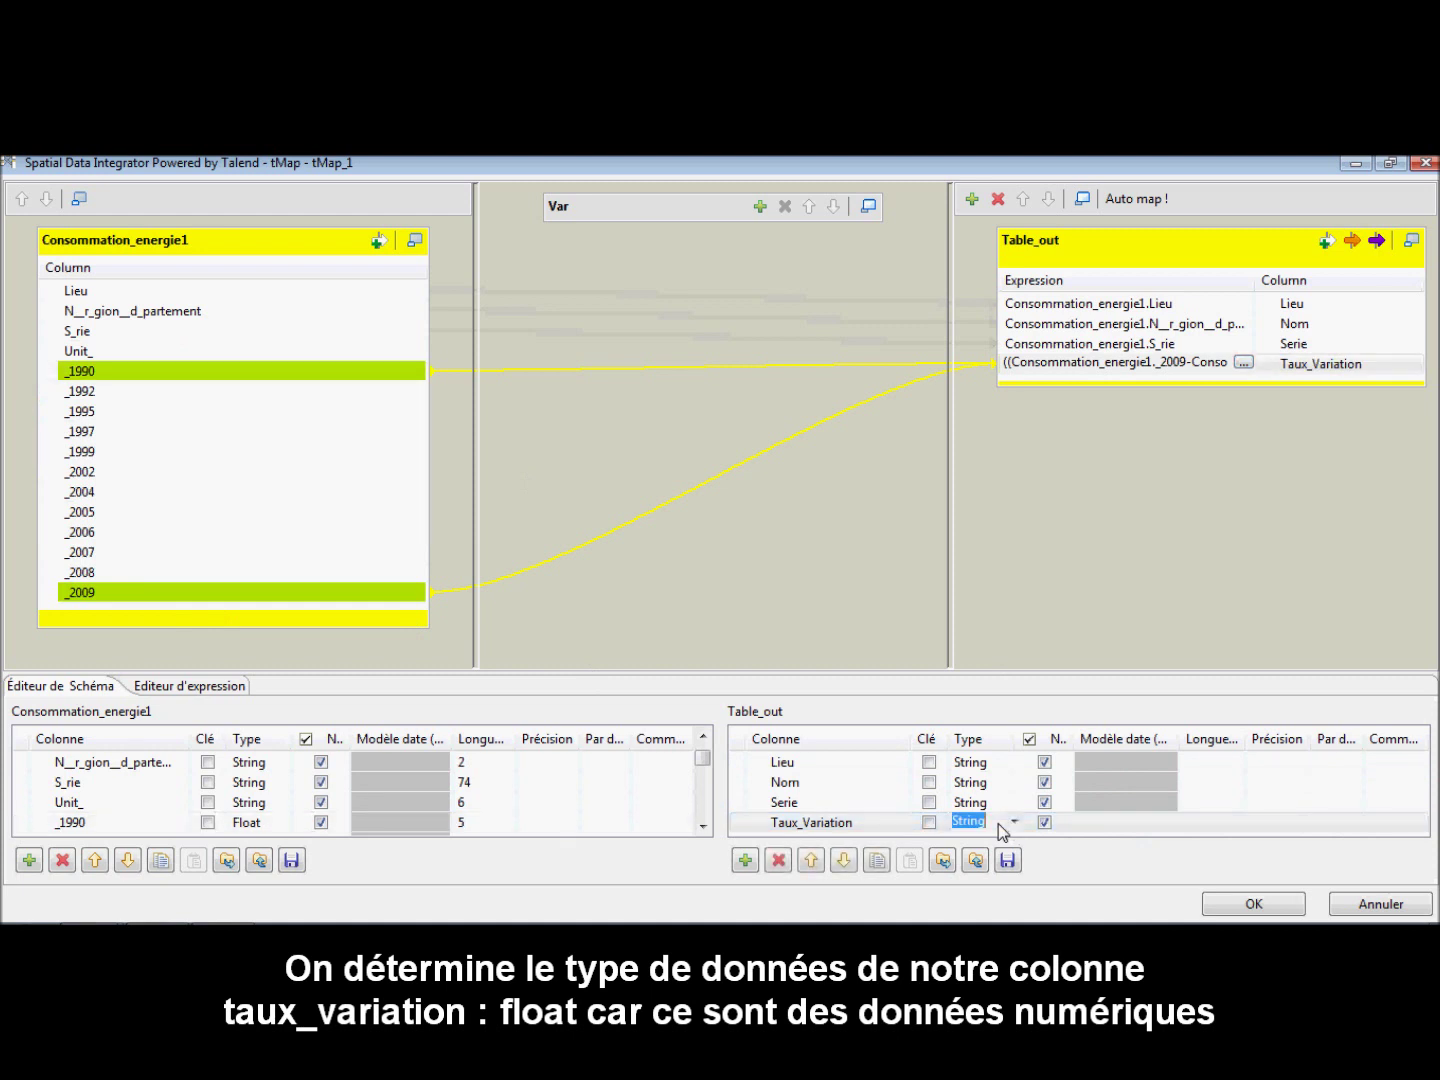
left_click(1004, 830)
key("Up")
key("Up")
key("Up")
key("Up")
key("Up")
key("Up")
key("Up")
key("Return")
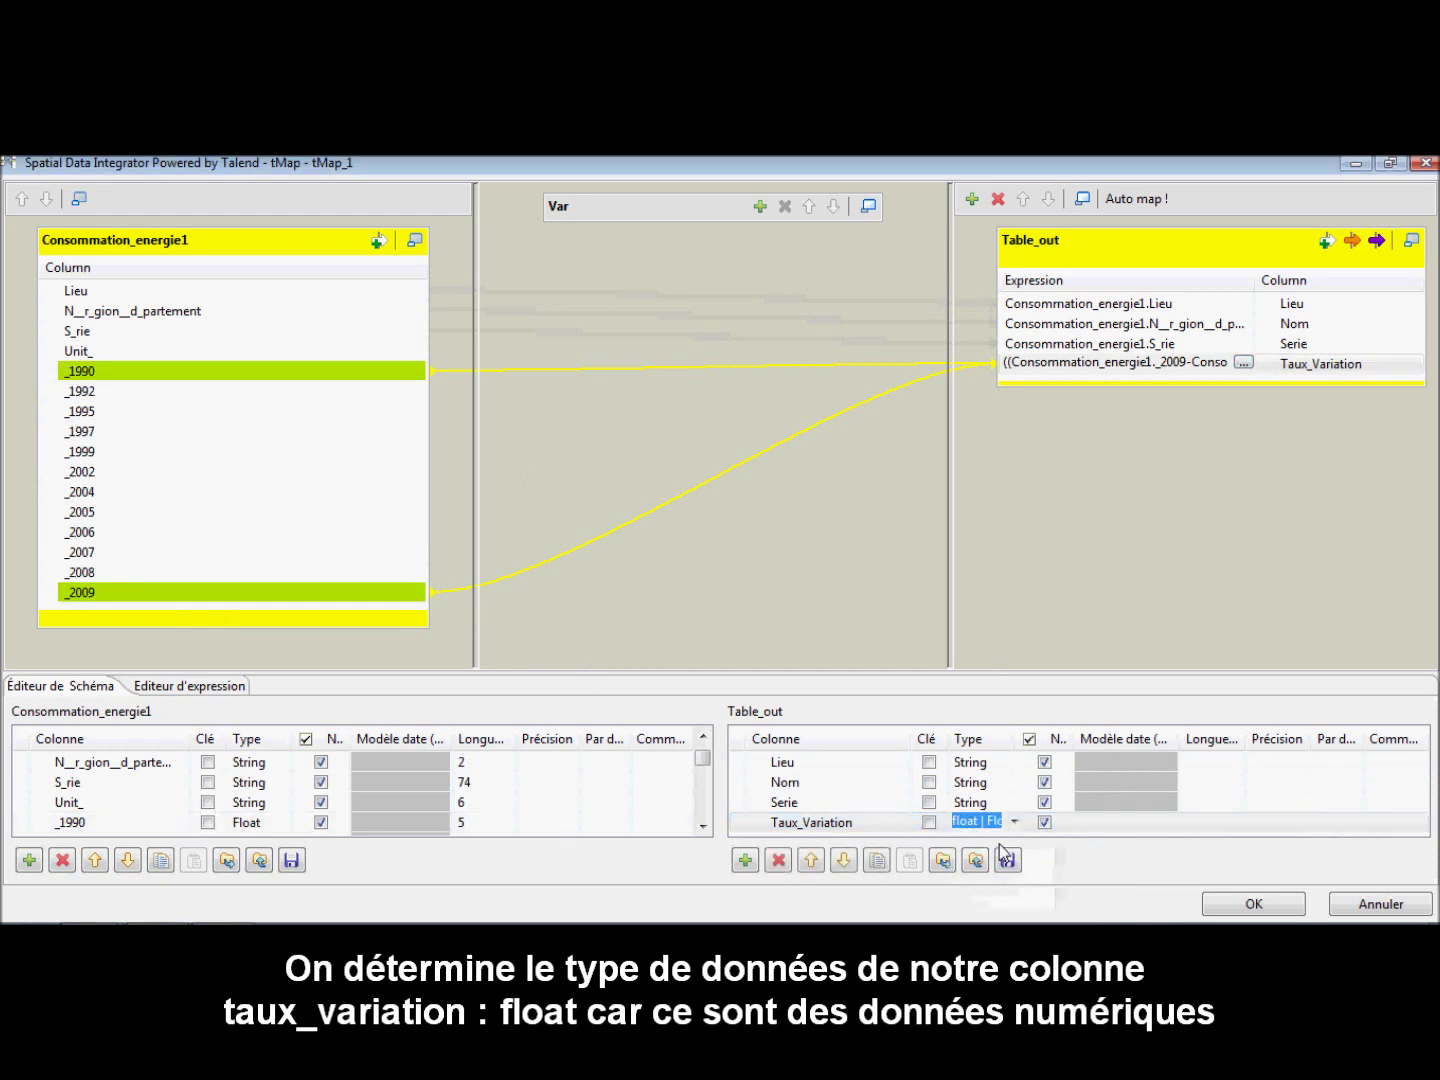
- Set the length of the Taux_Variation column to 5 and confirm the tMap mapping
left_click(1216, 810)
left_click(1218, 820)
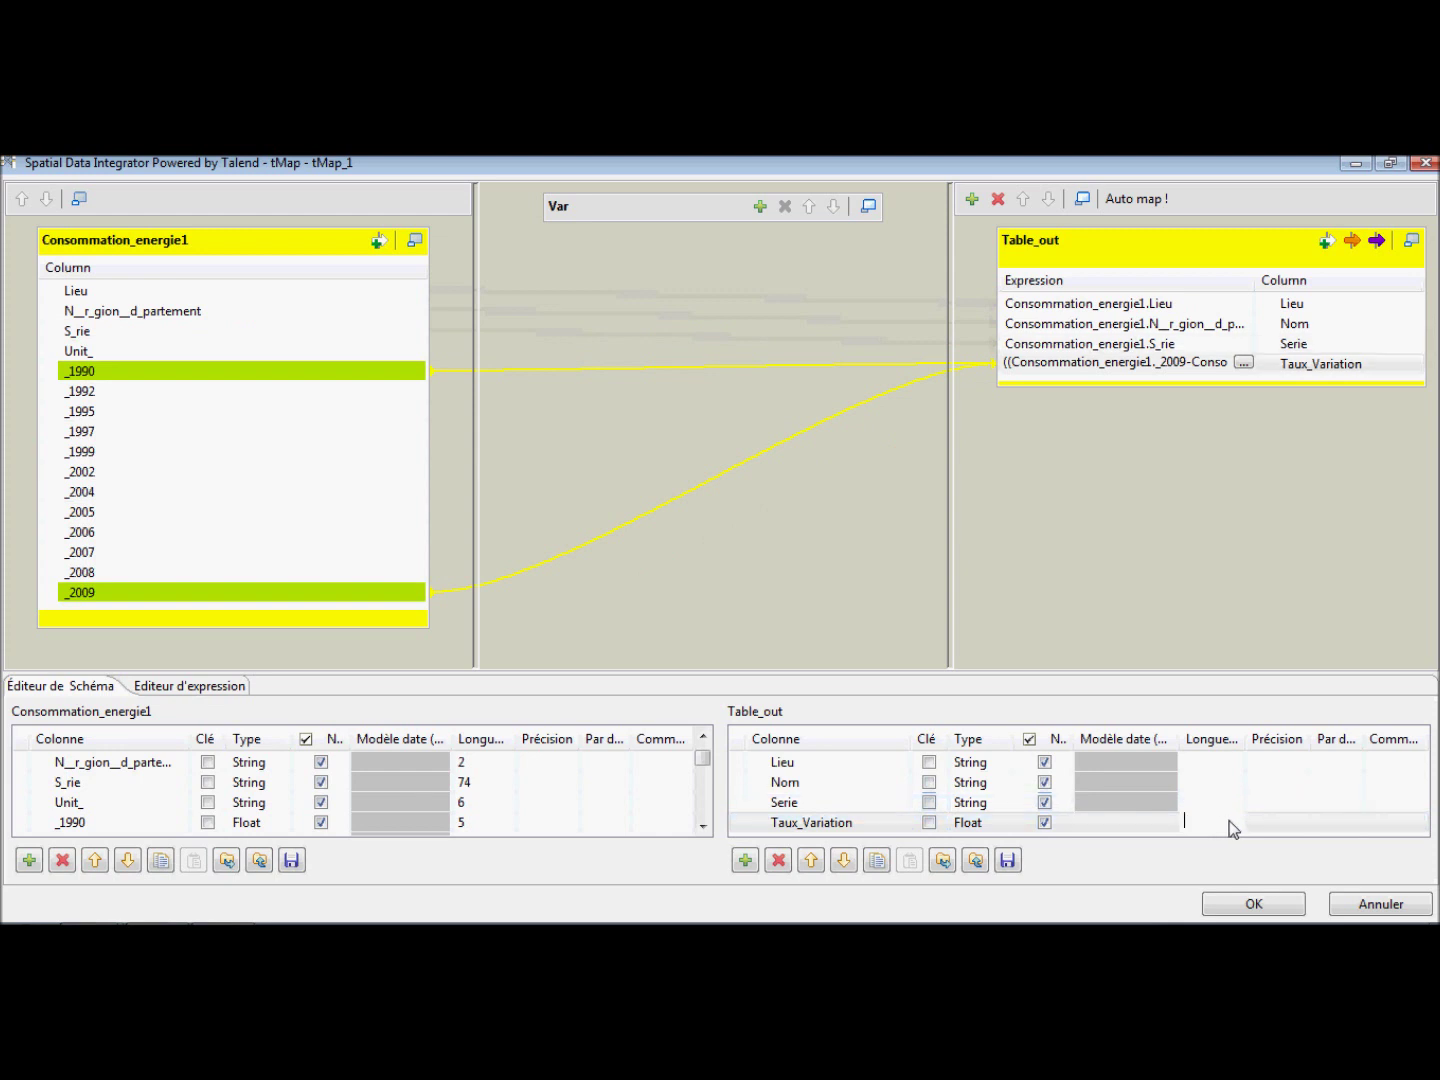
left_click(1223, 808)
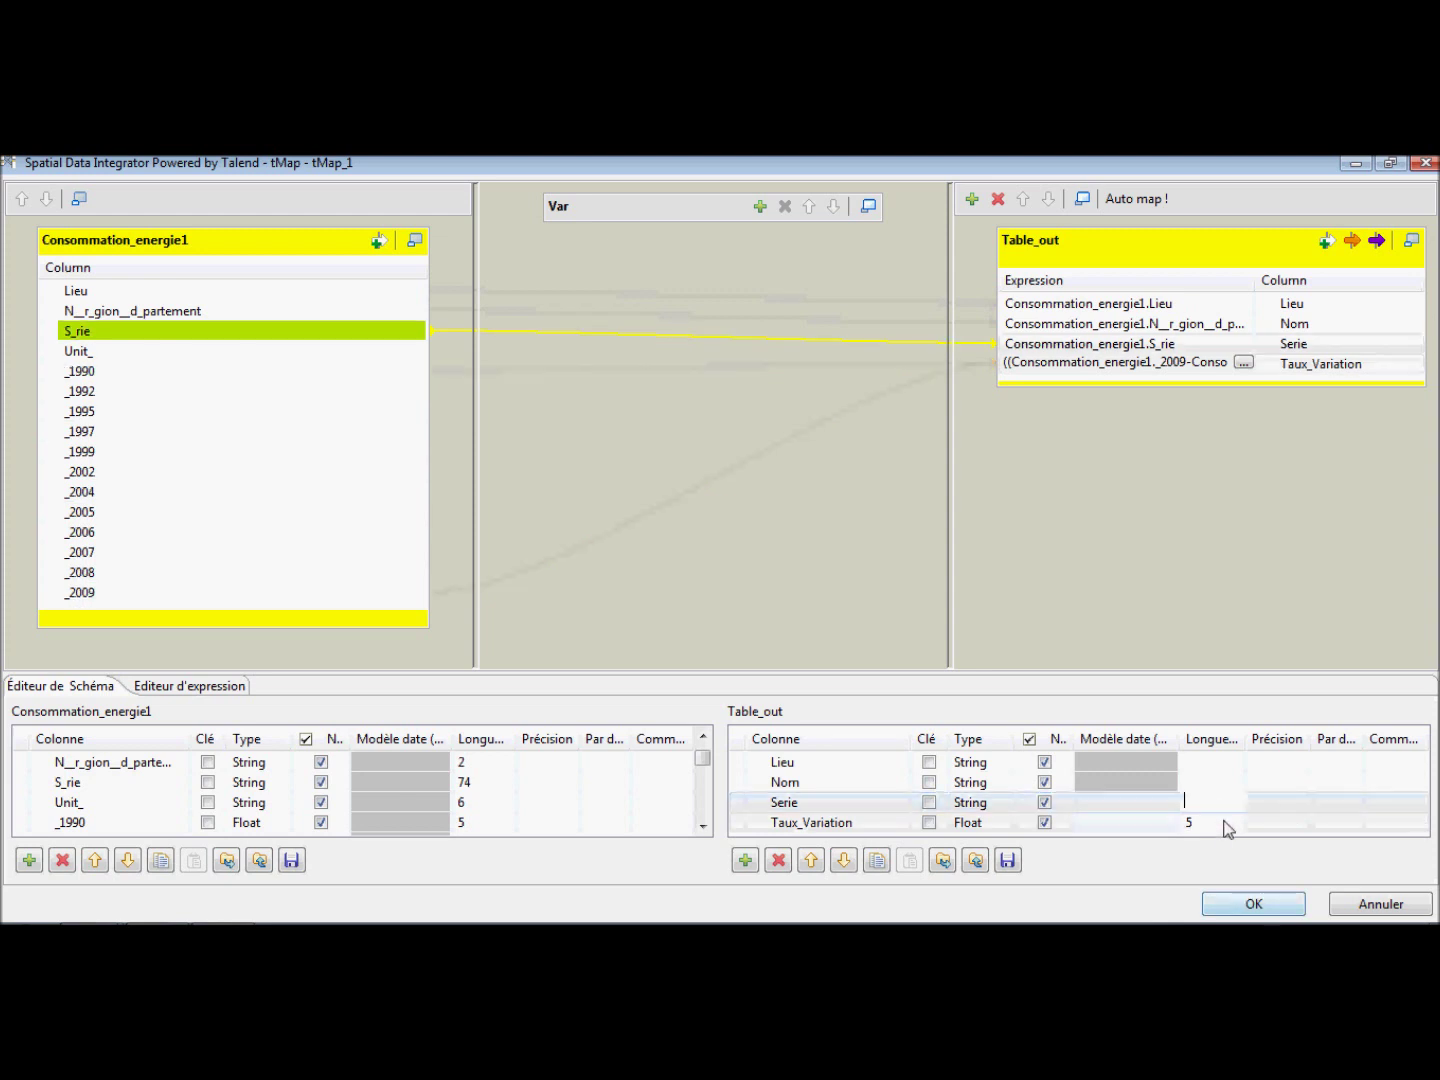
left_click(1230, 826)
left_click(1253, 903)
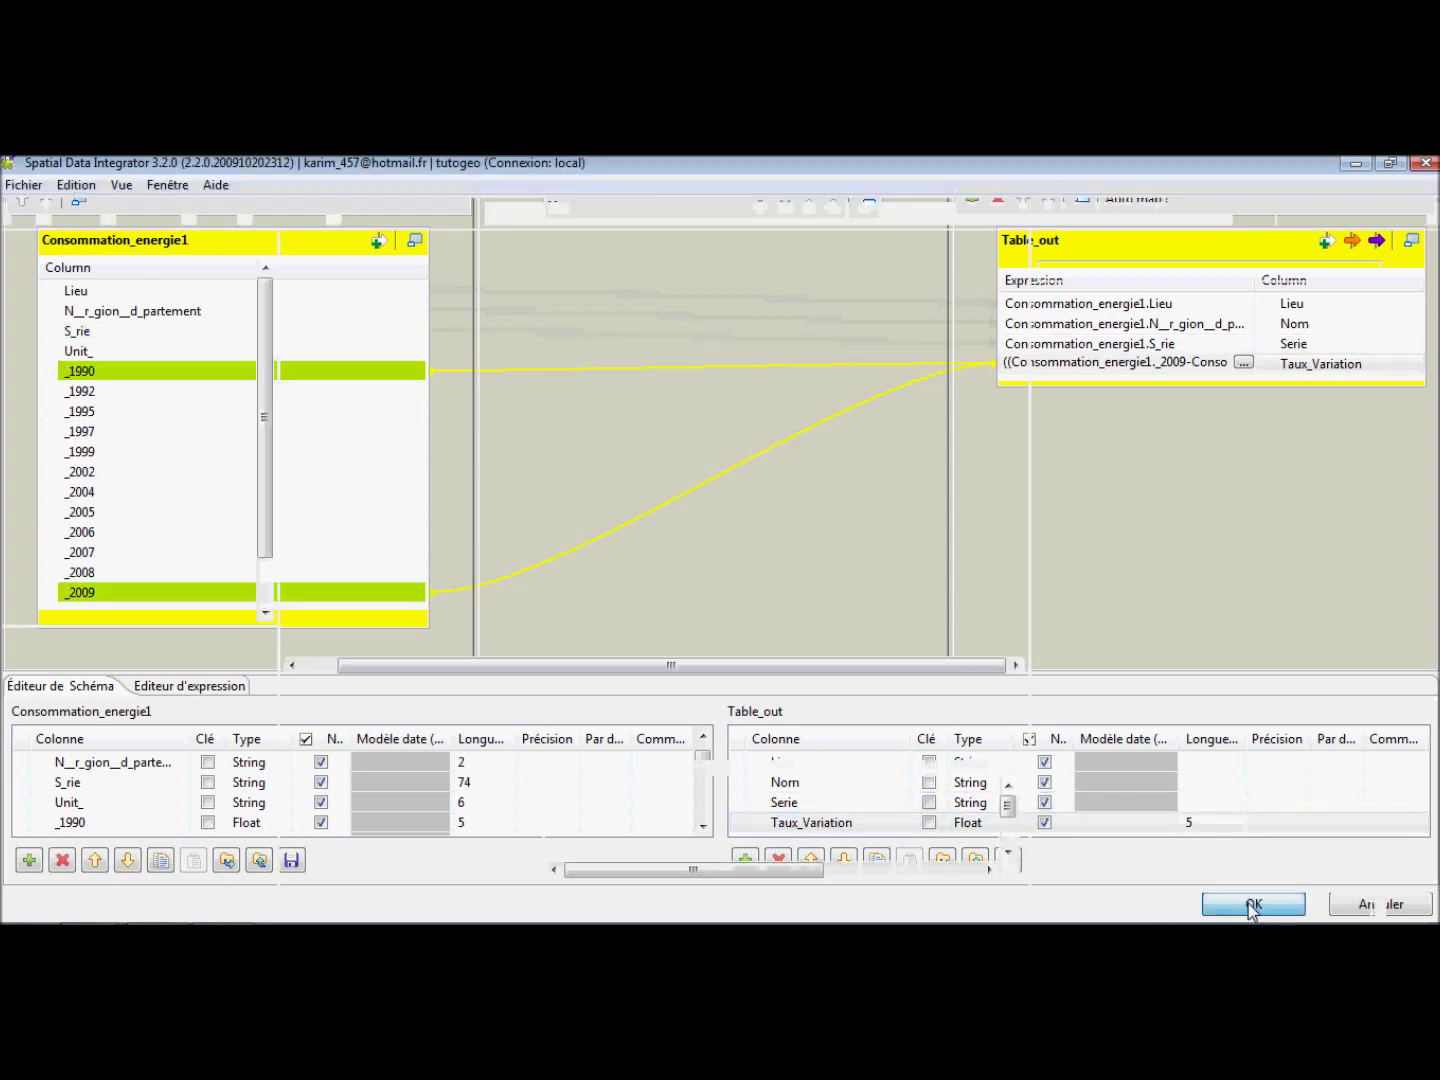
- Connect tMap_1 to tFileOutputExcel_1 using the Table_out row
right_click(706, 479)
mouse_move(780, 500)
left_click(1080, 496)
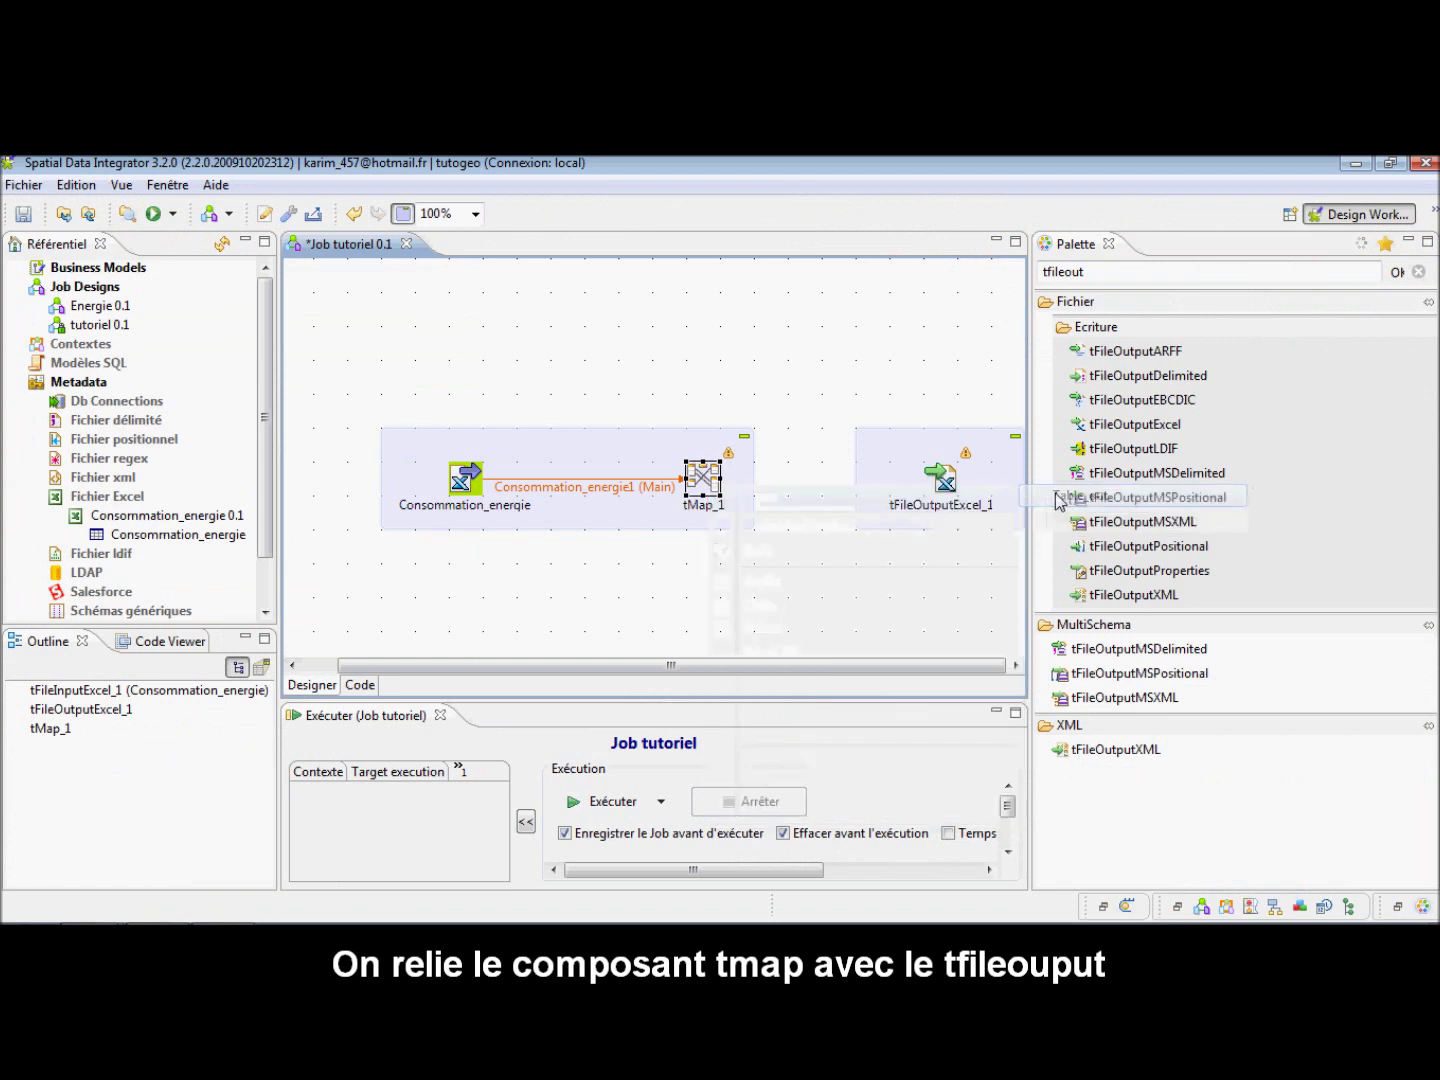
left_click(941, 480)
left_click(950, 491)
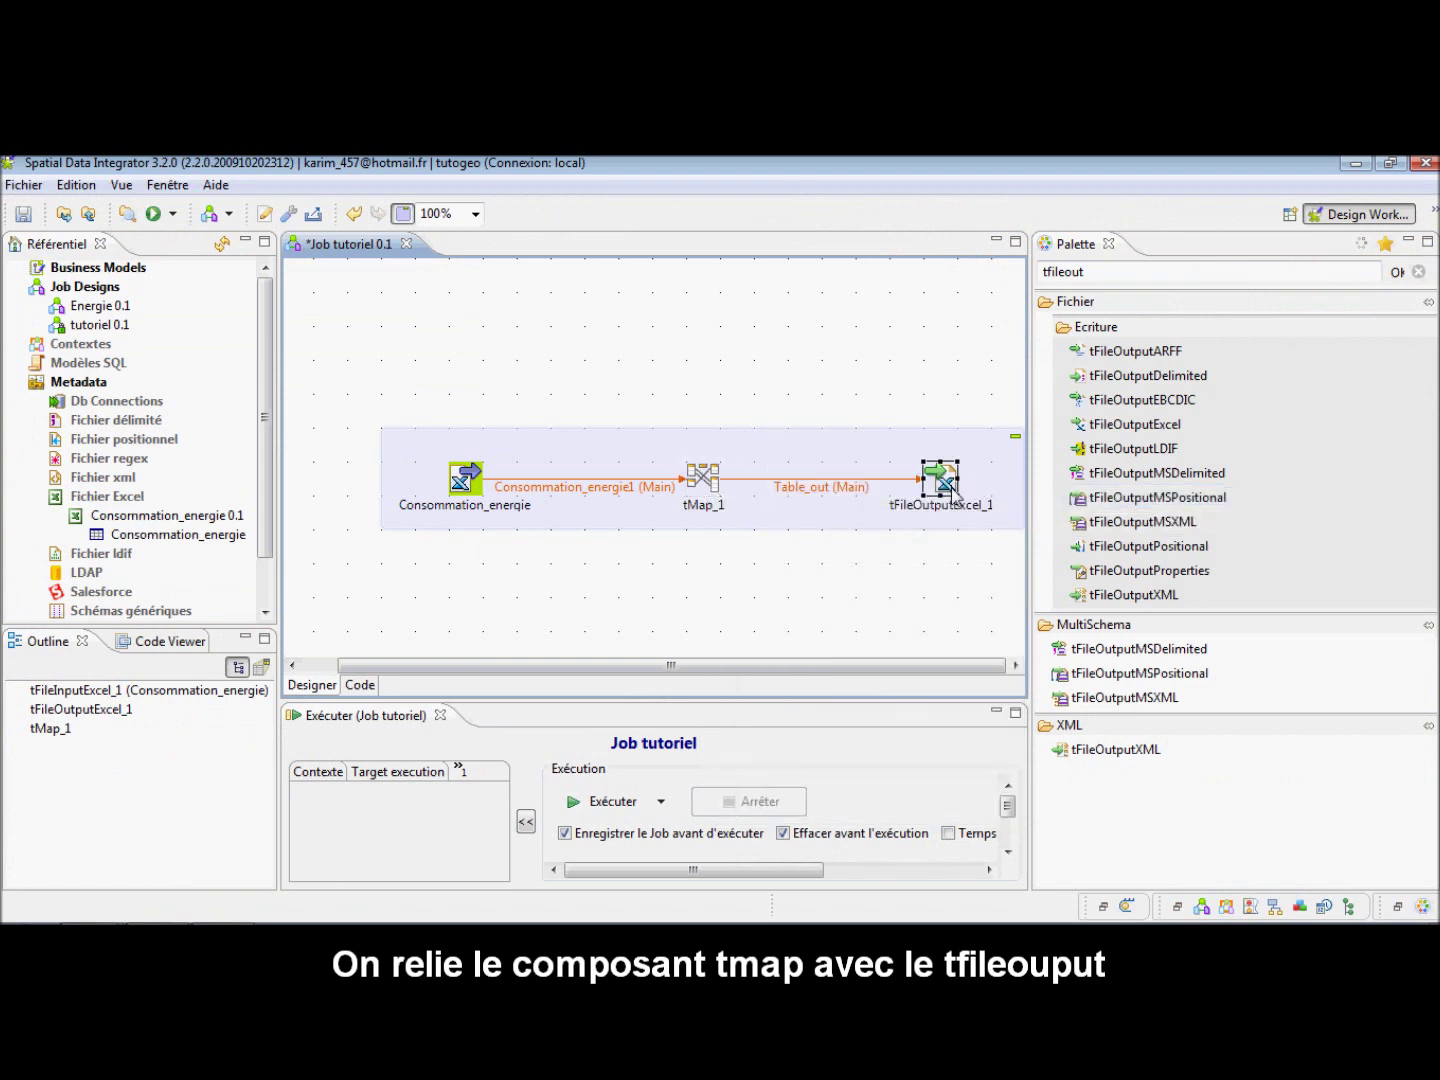
- Set tFileOutputExcel_1 to write table_out.xls in the energie_SDI folder, with sheet "test" and headers included, and run the job
double_click(952, 491)
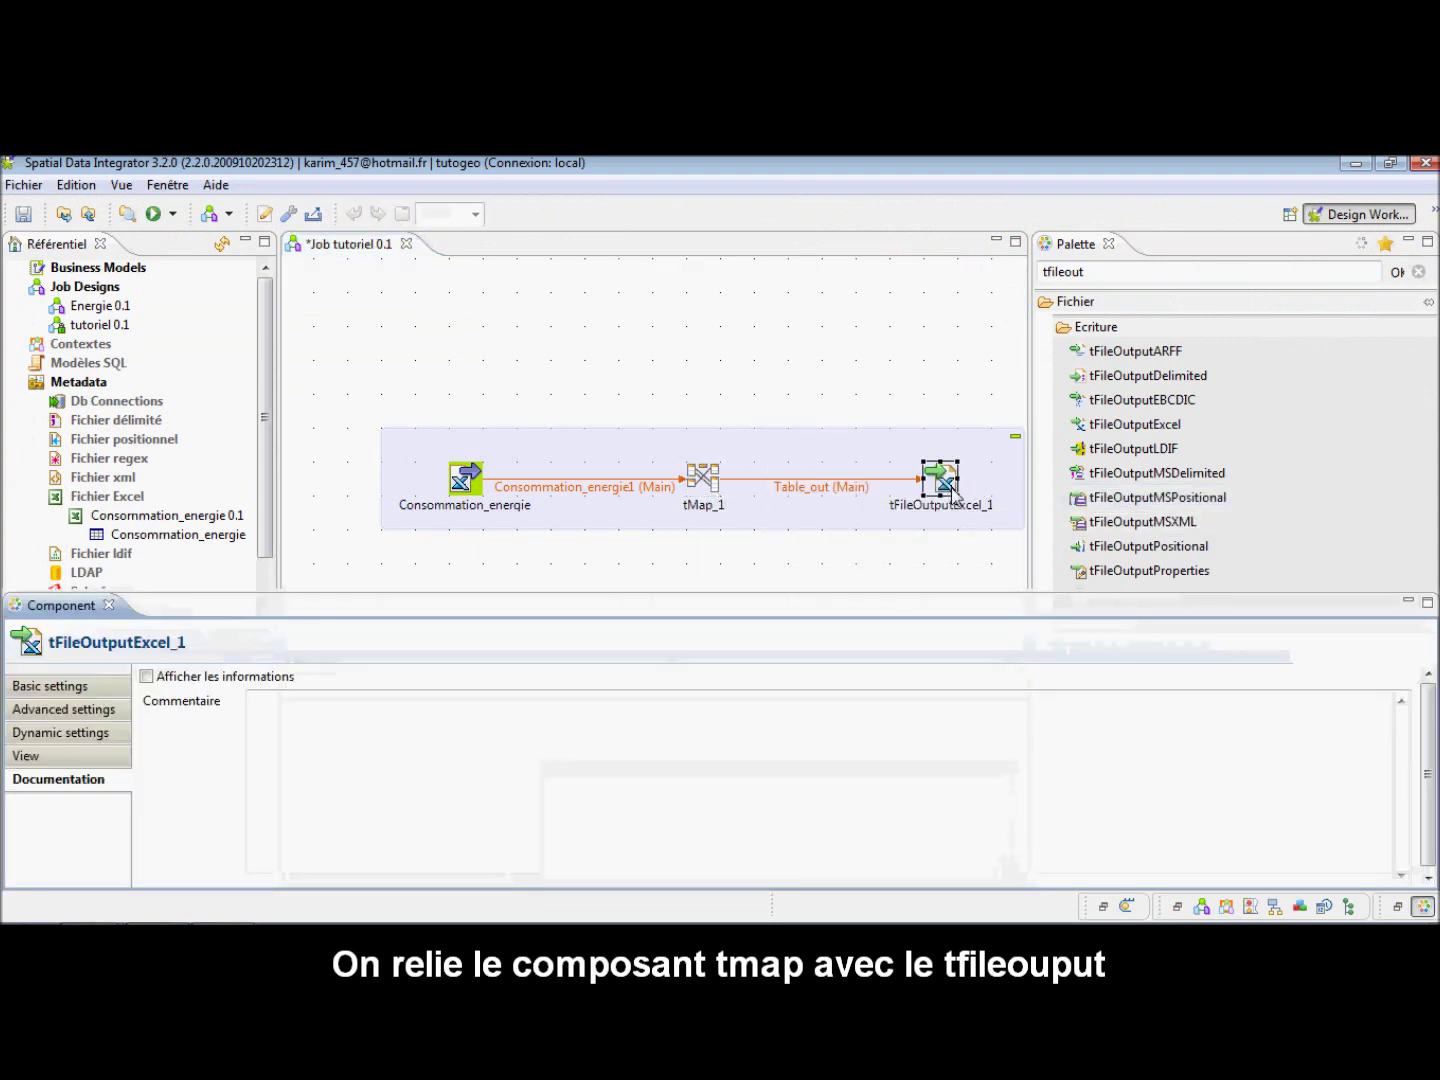
left_click(90, 689)
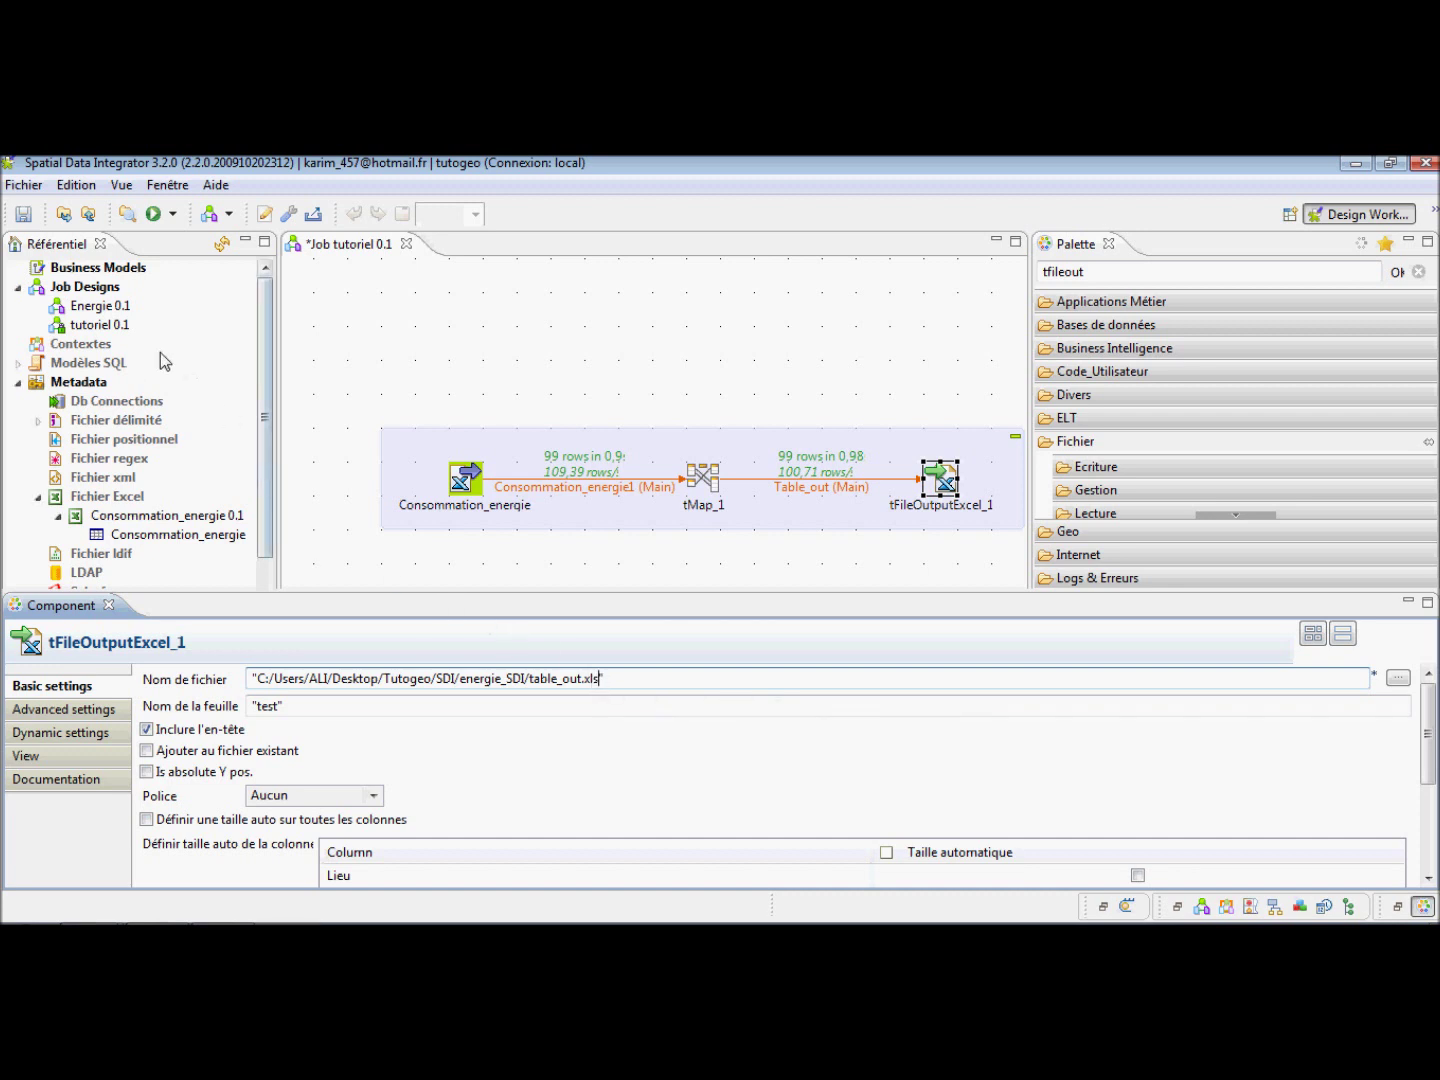
left_click(154, 214)
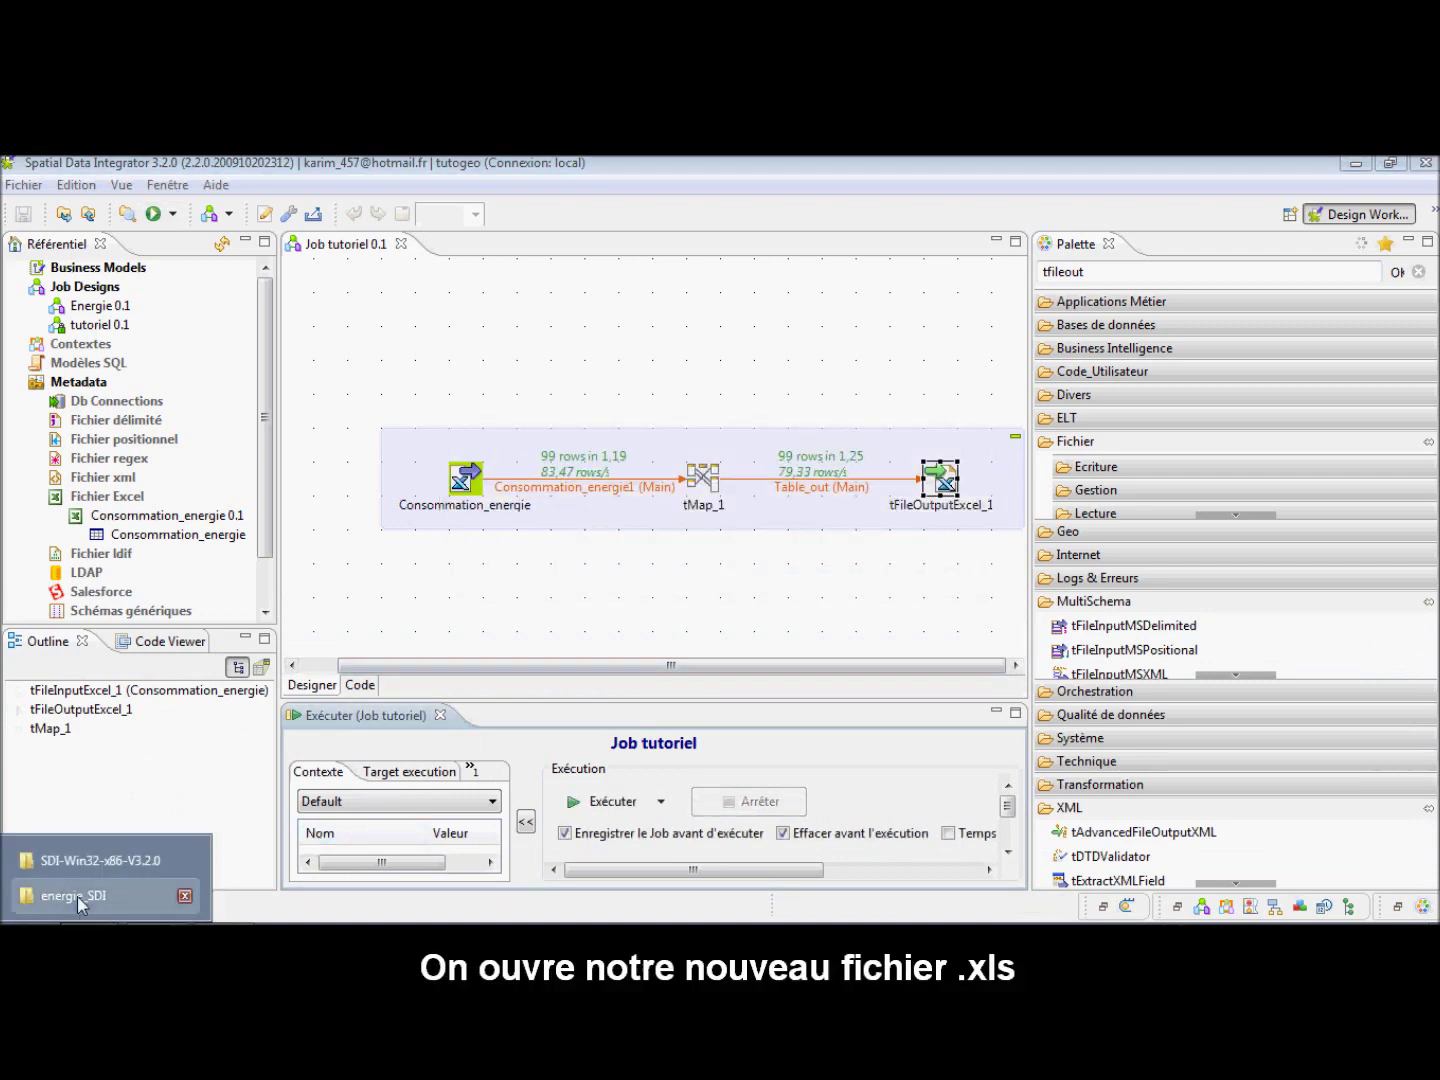
- Open the table_out file from the energie_SDI folder in Excel and widen its columns to read the full contents
left_click(94, 892)
double_click(201, 744)
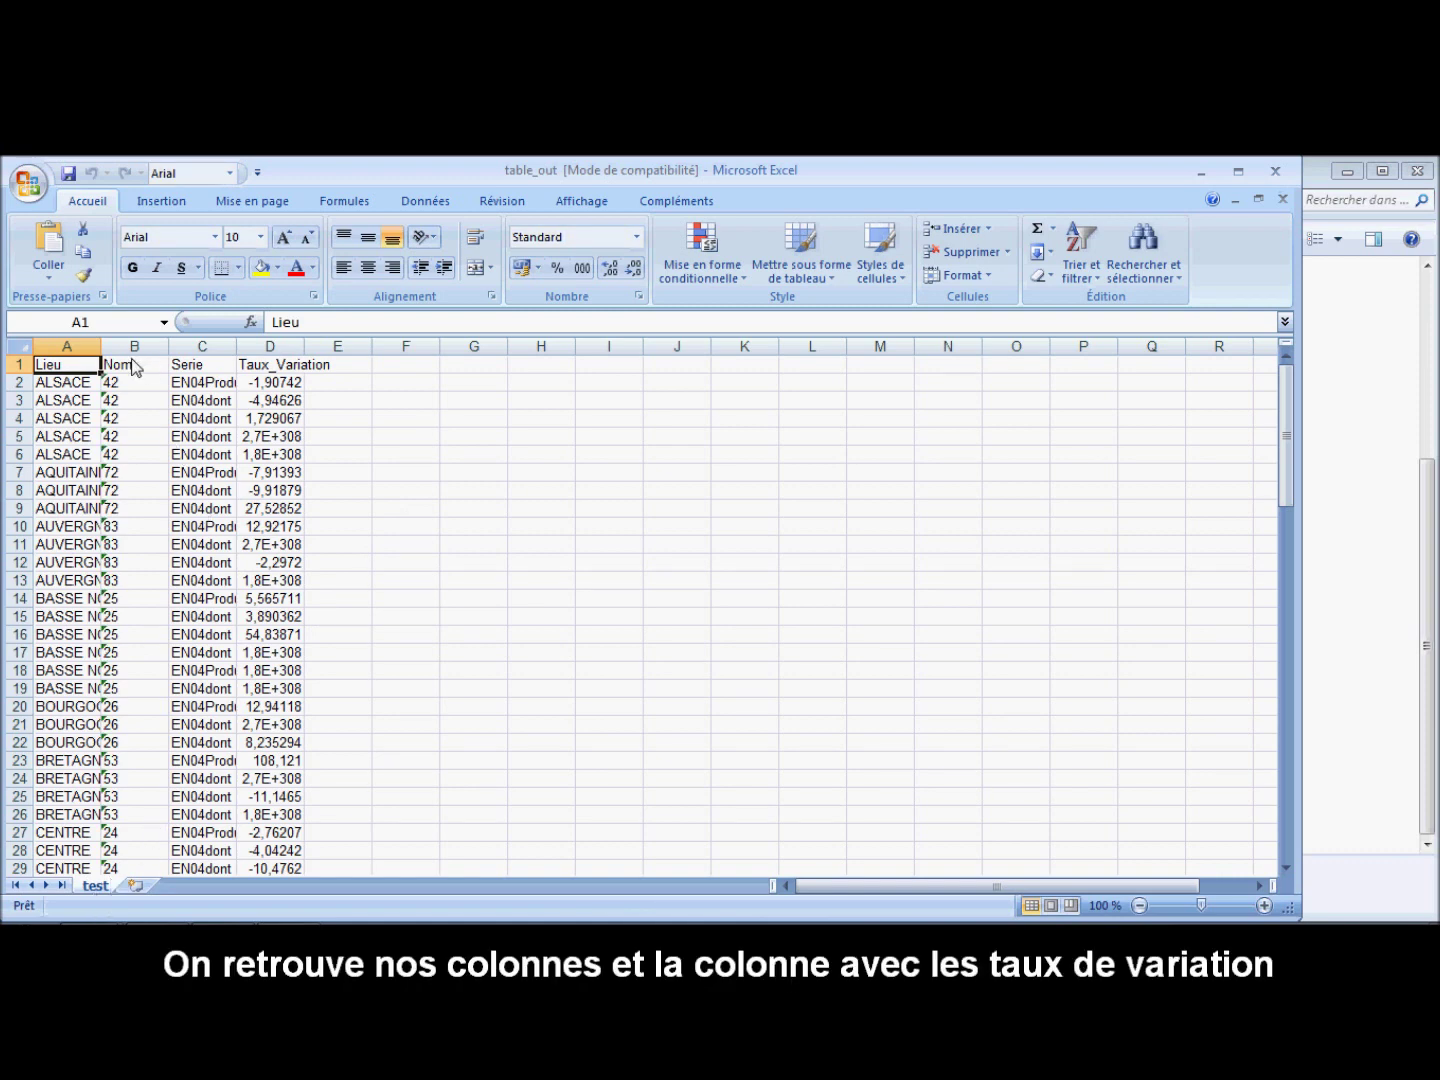
left_click_drag(102, 347, 230, 347)
left_click_drag(366, 357, 758, 446)
left_click(748, 388)
left_click(765, 422)
left_click_drag(769, 350, 884, 349)
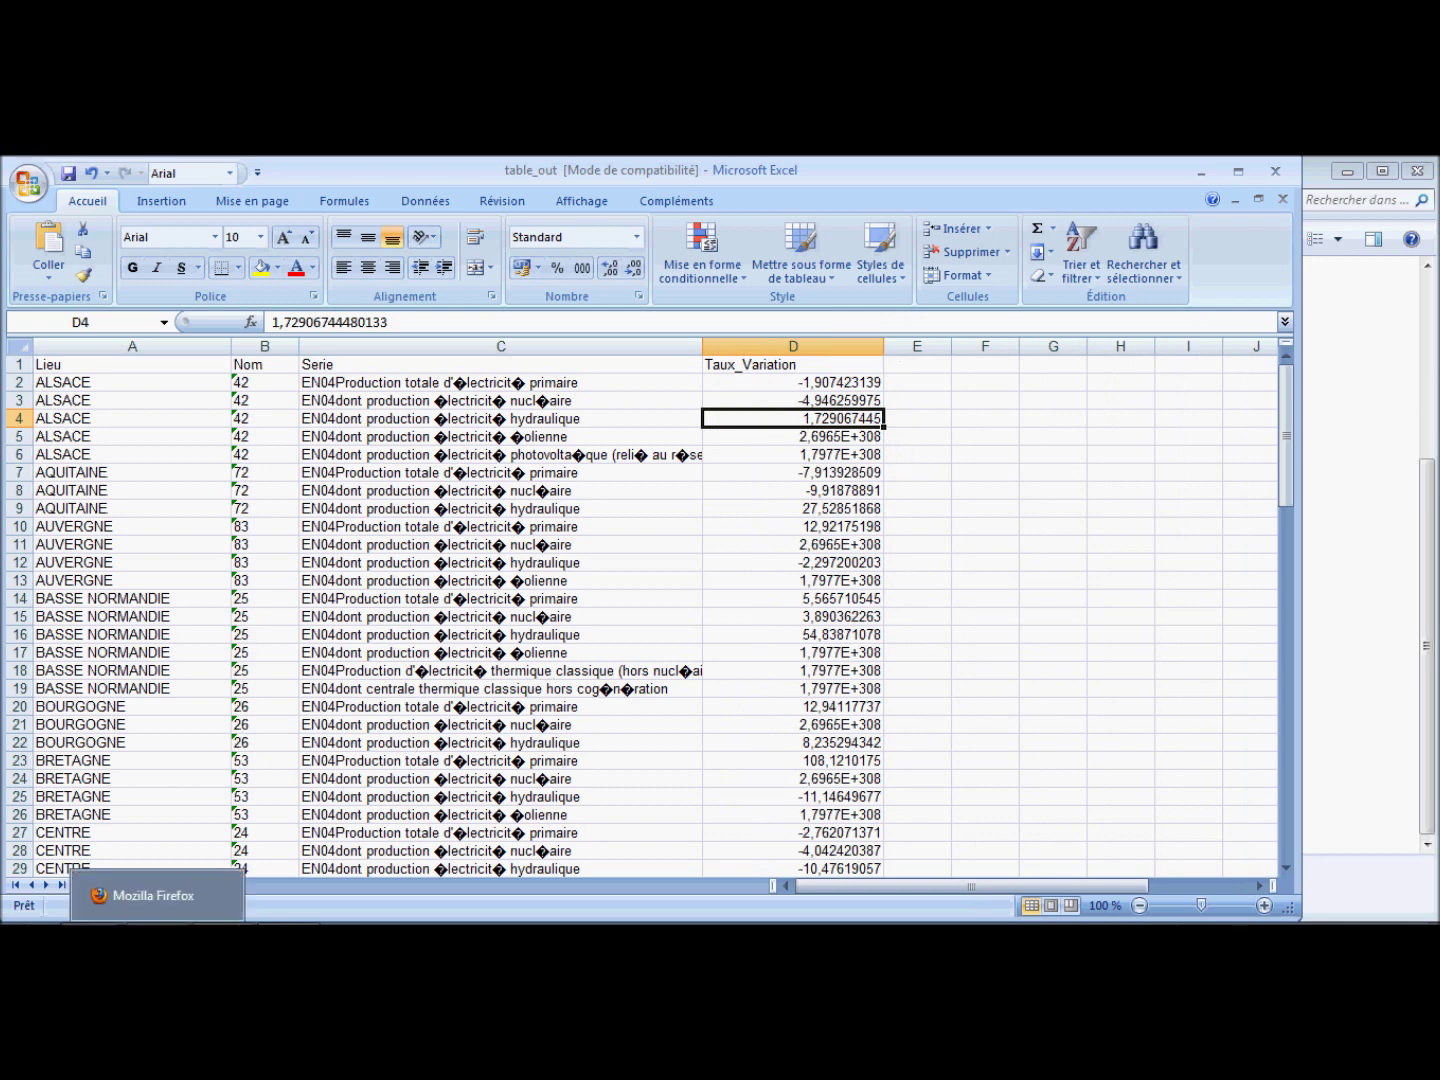
- Return to Spatial Data Integrator and set the sub-job's background colour to bright blue
left_click(154, 896)
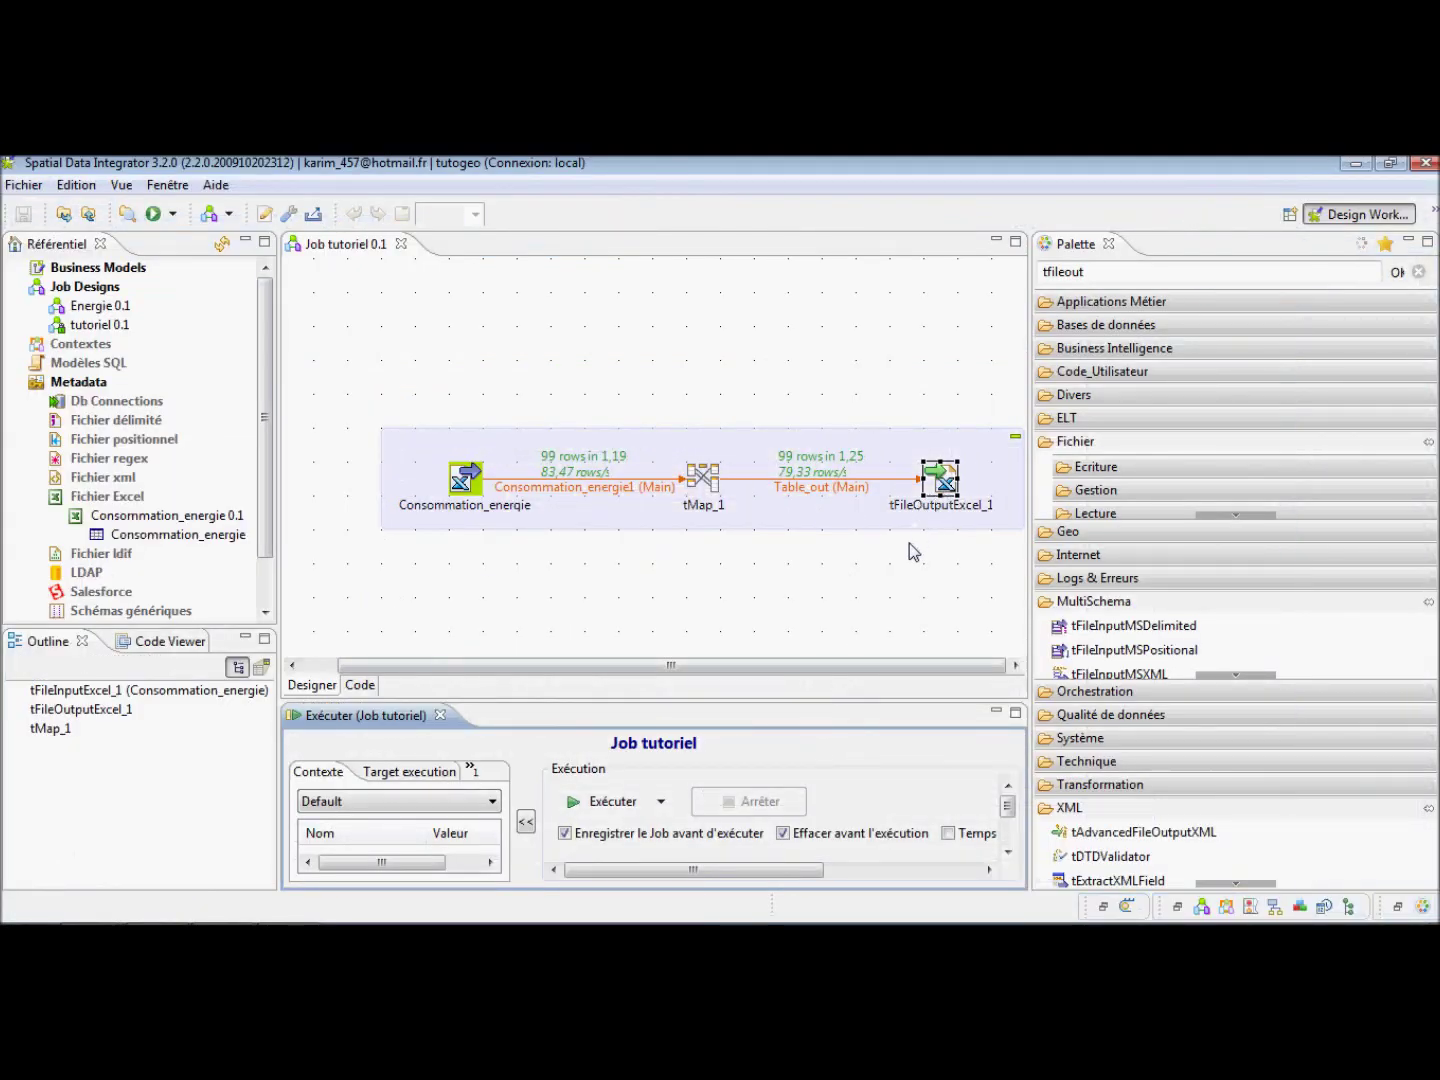
left_click(558, 519)
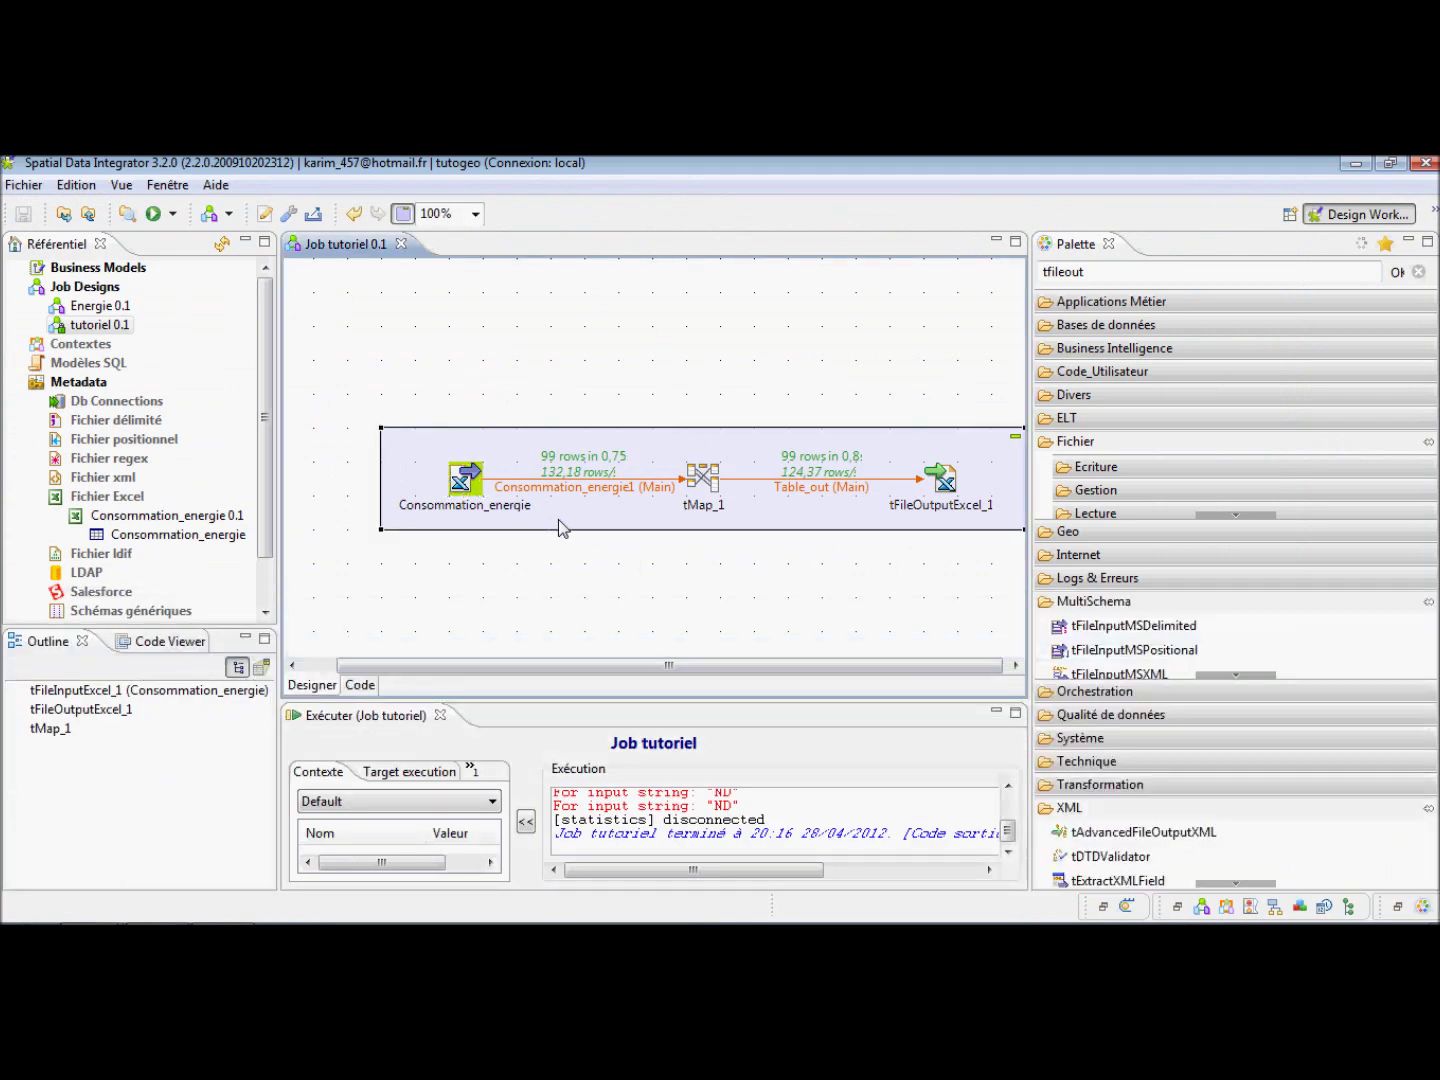
right_click(559, 520)
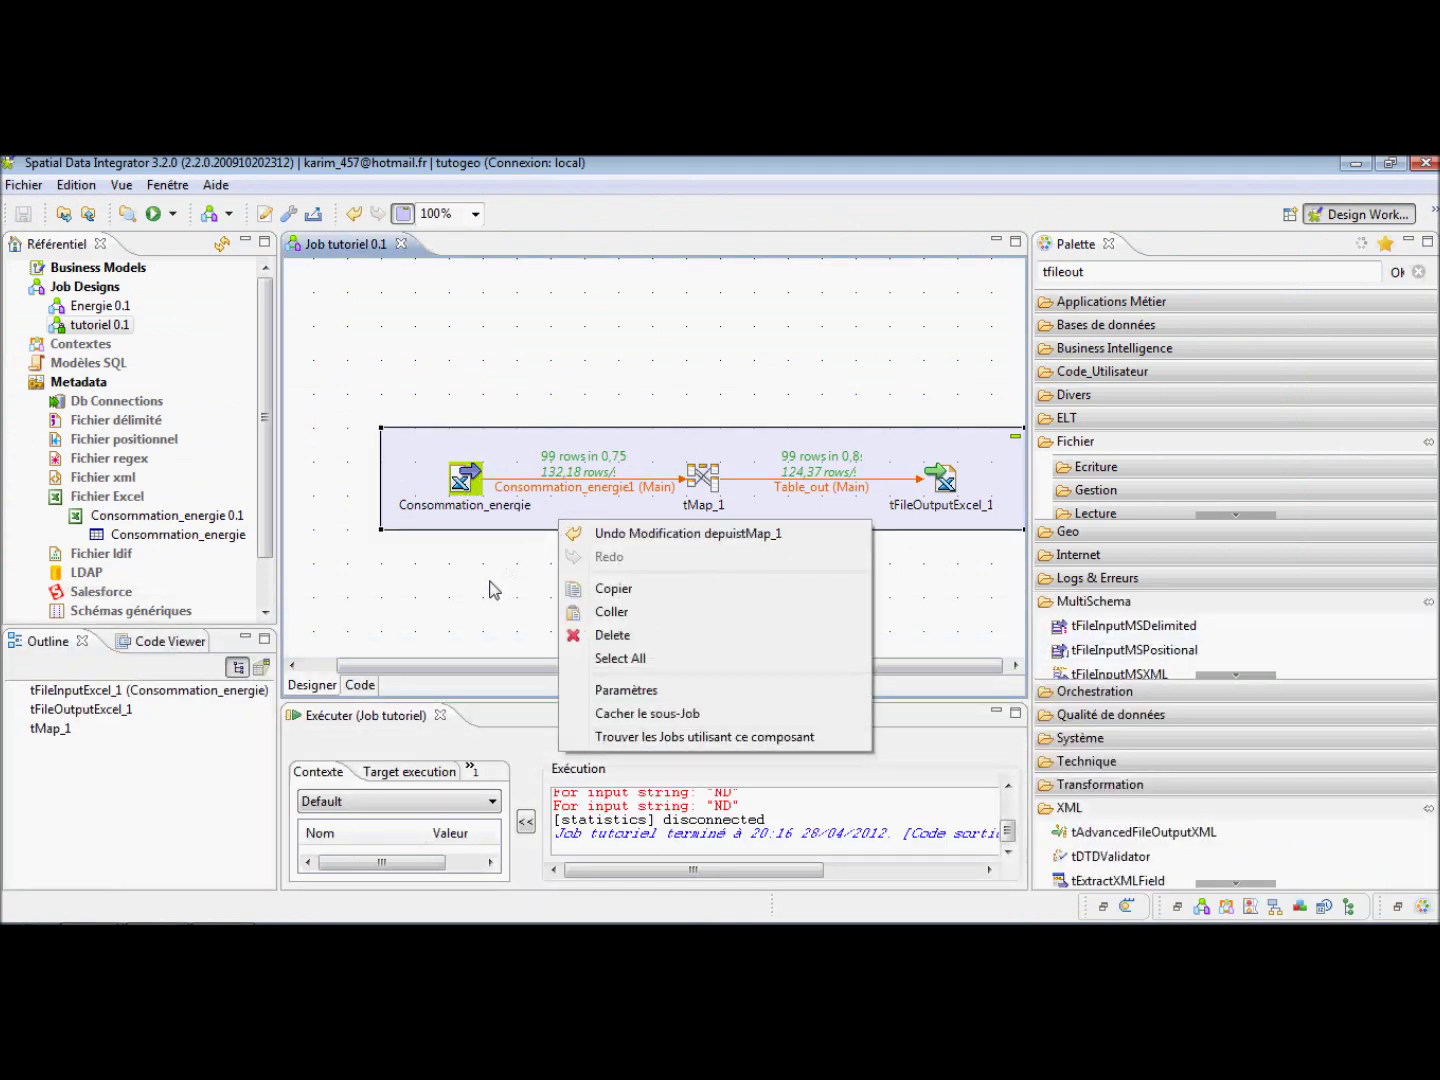
left_click(606, 690)
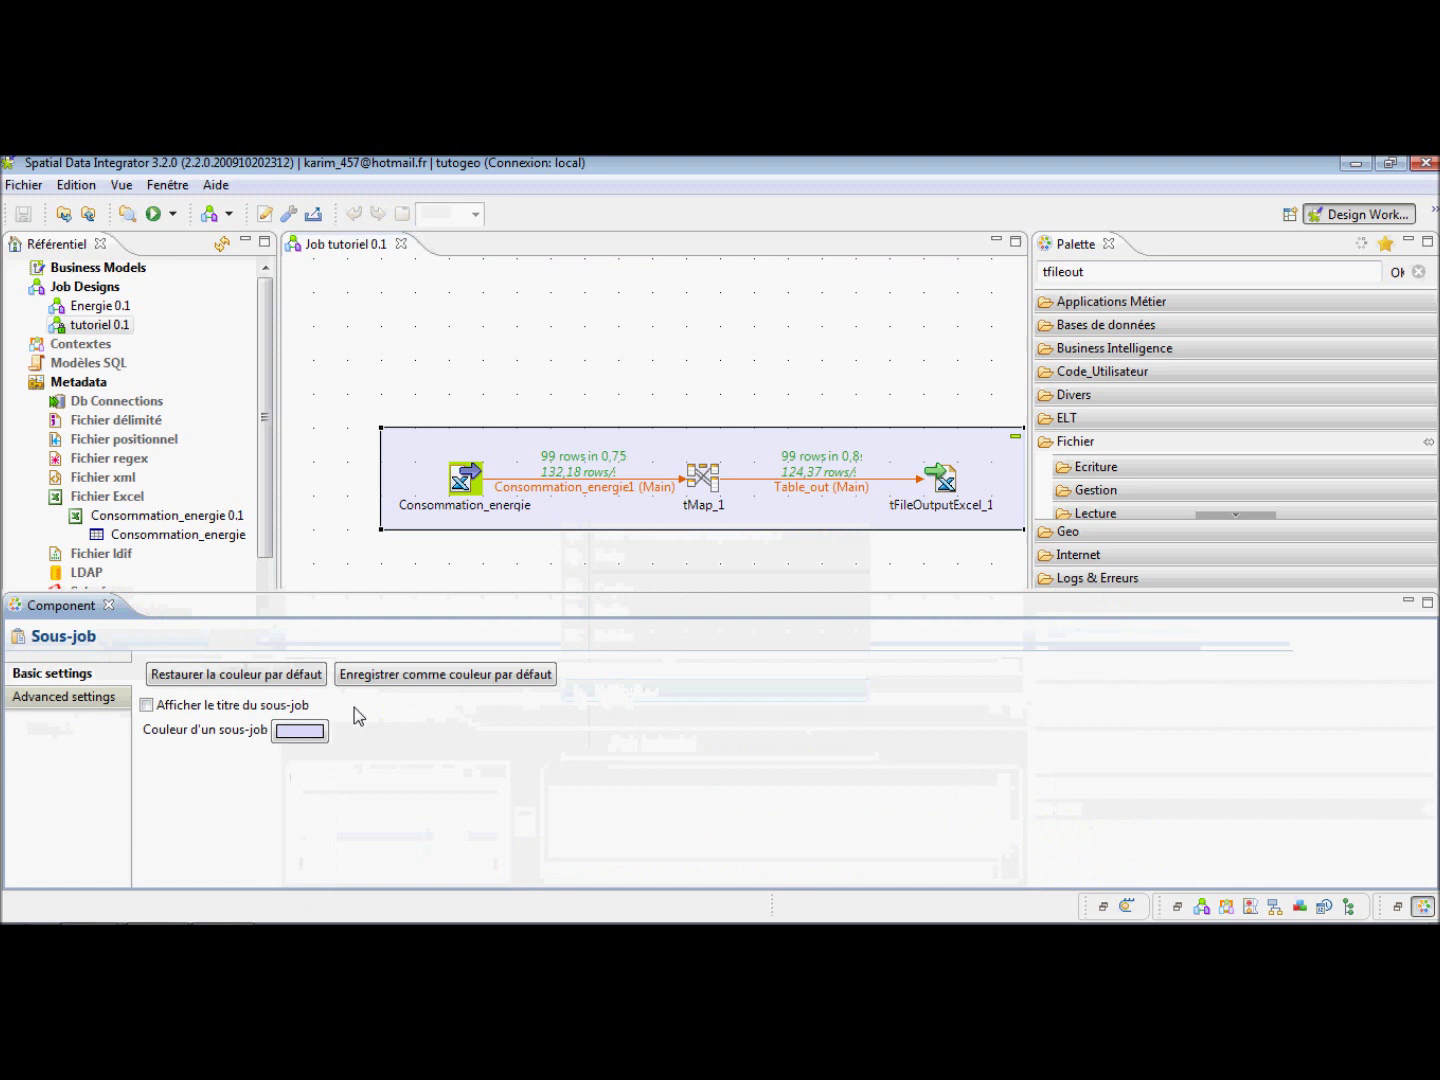
left_click(300, 732)
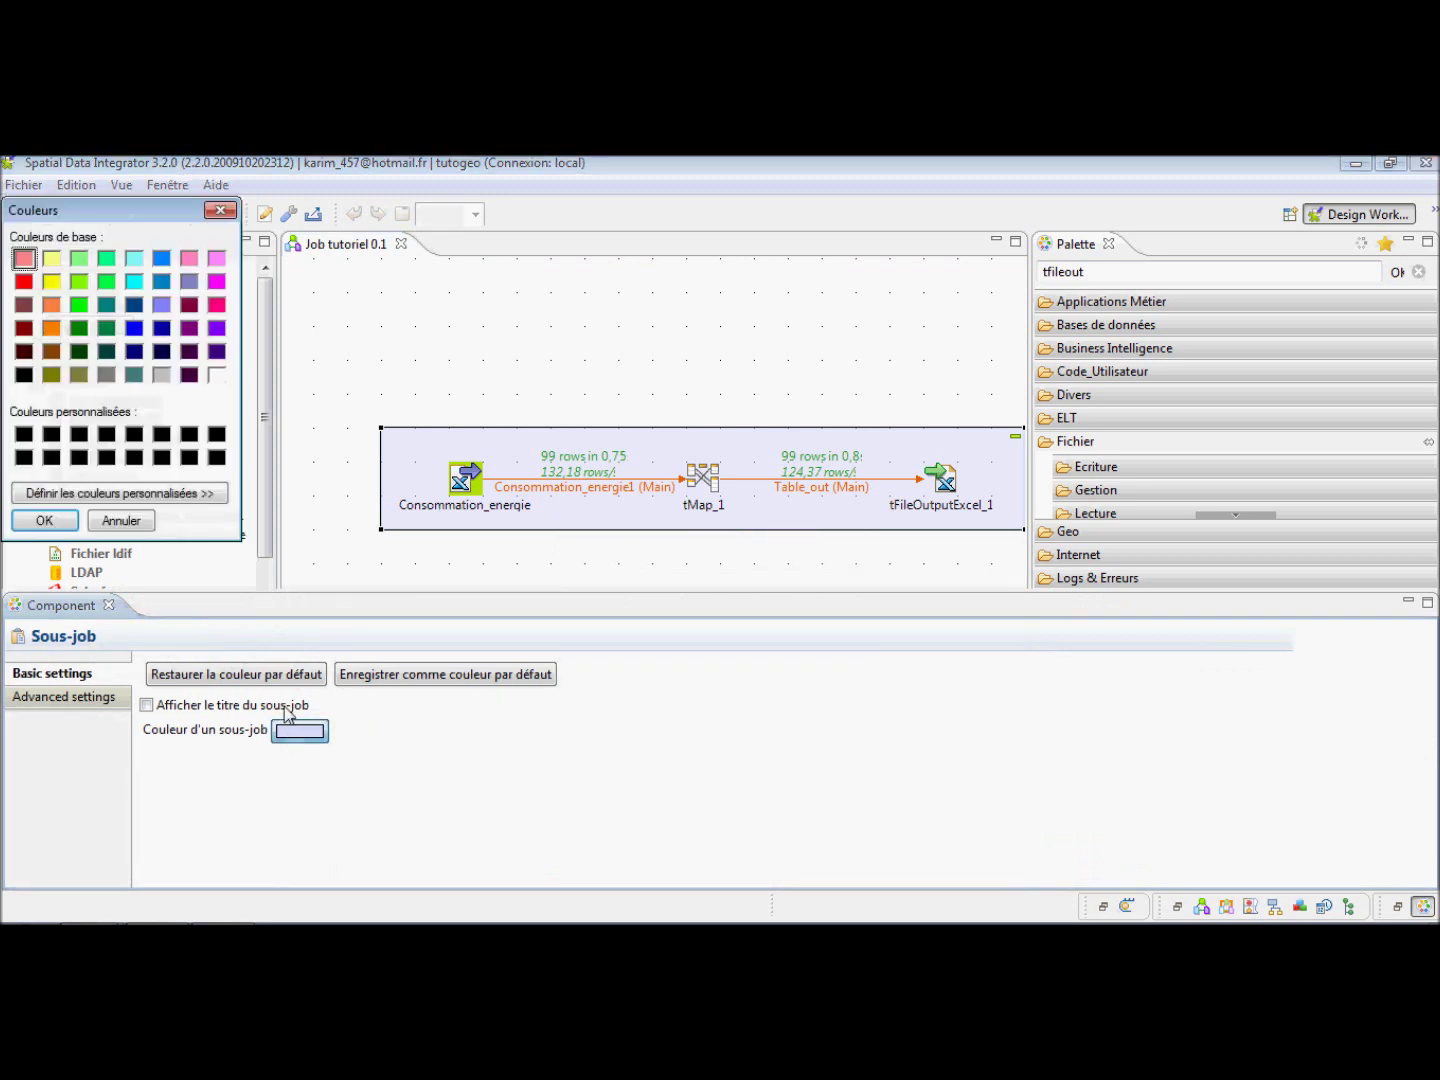
left_click(161, 259)
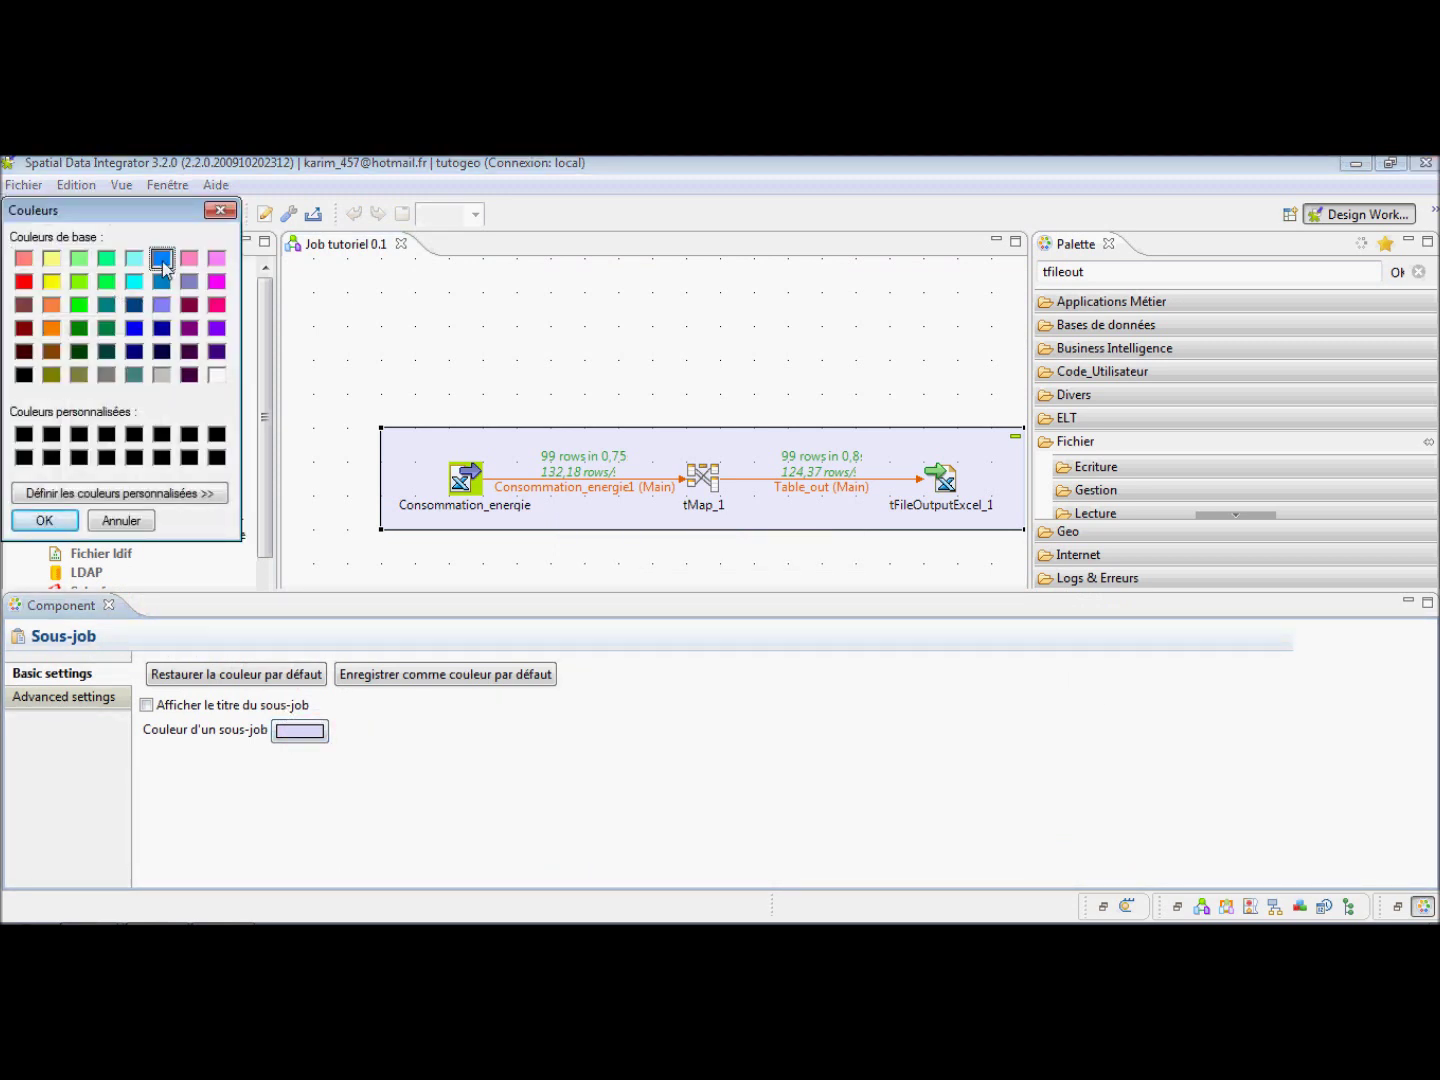
left_click(46, 522)
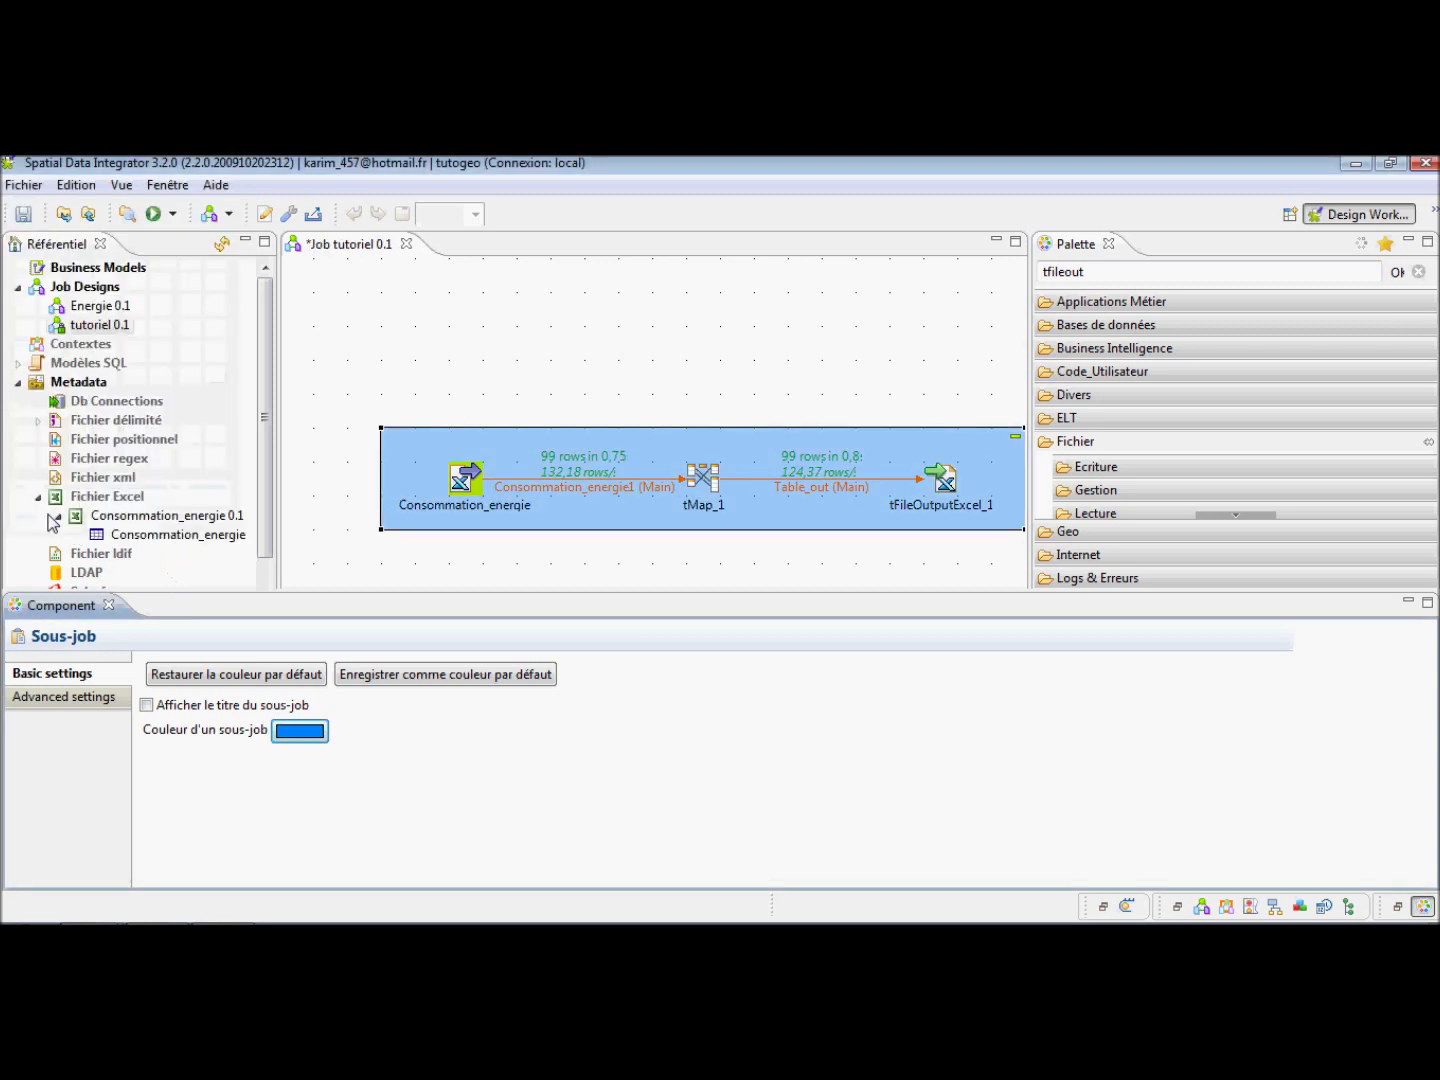
- Turn on the title display in the sub-job's basic settings
left_click(90, 698)
left_click(90, 676)
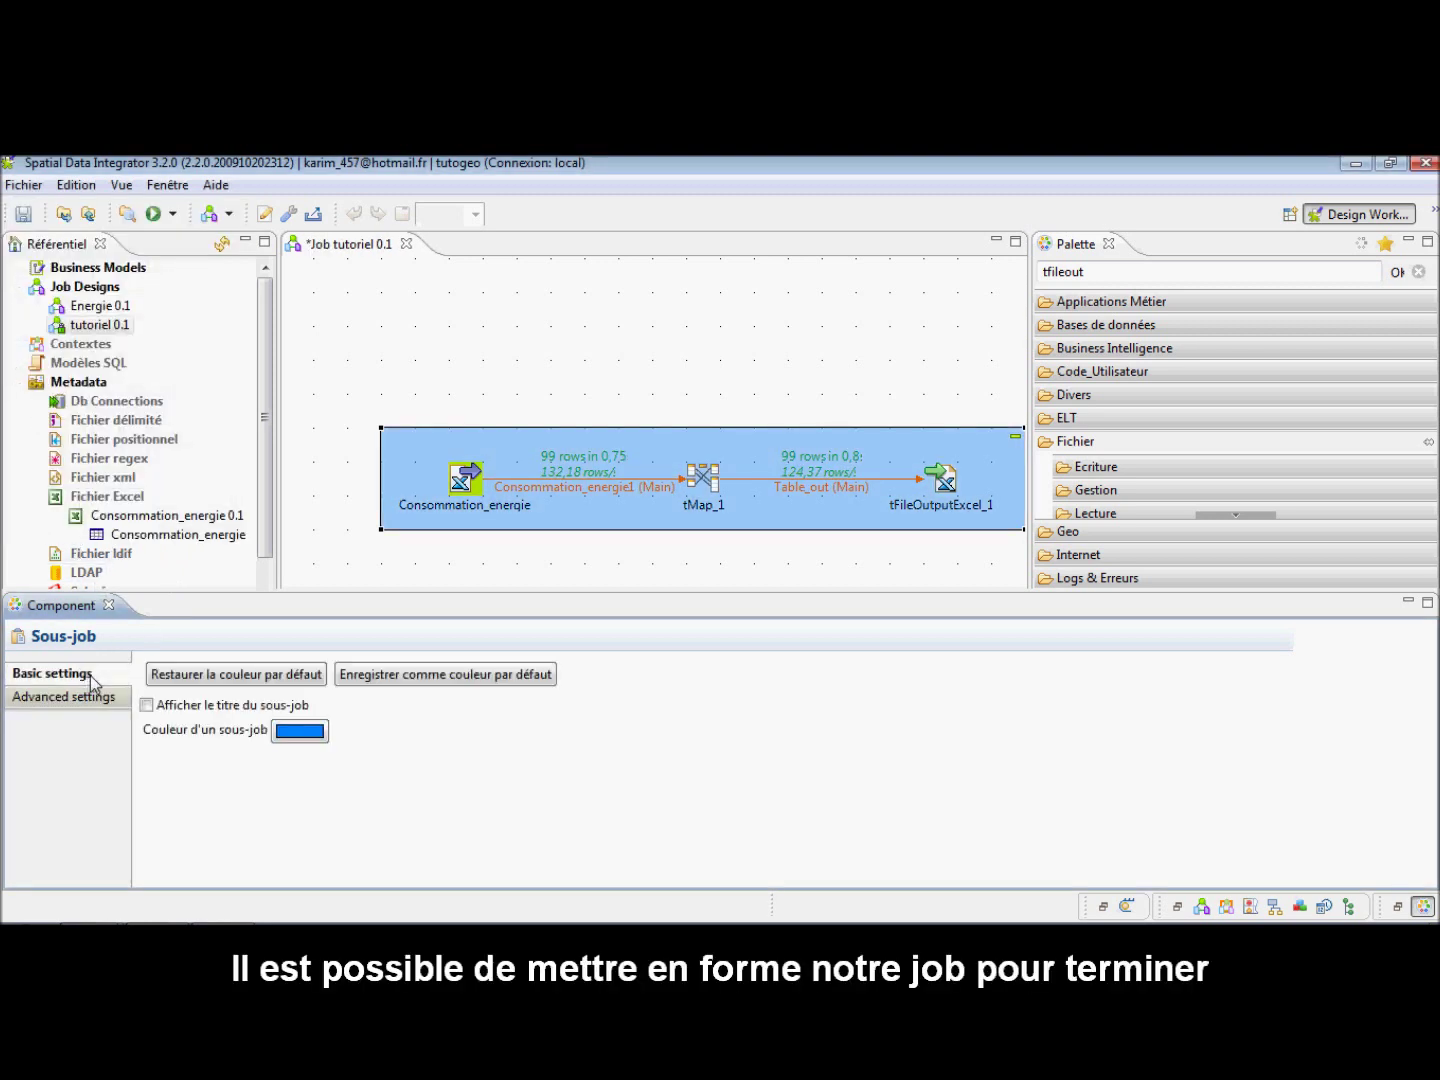
left_click(207, 708)
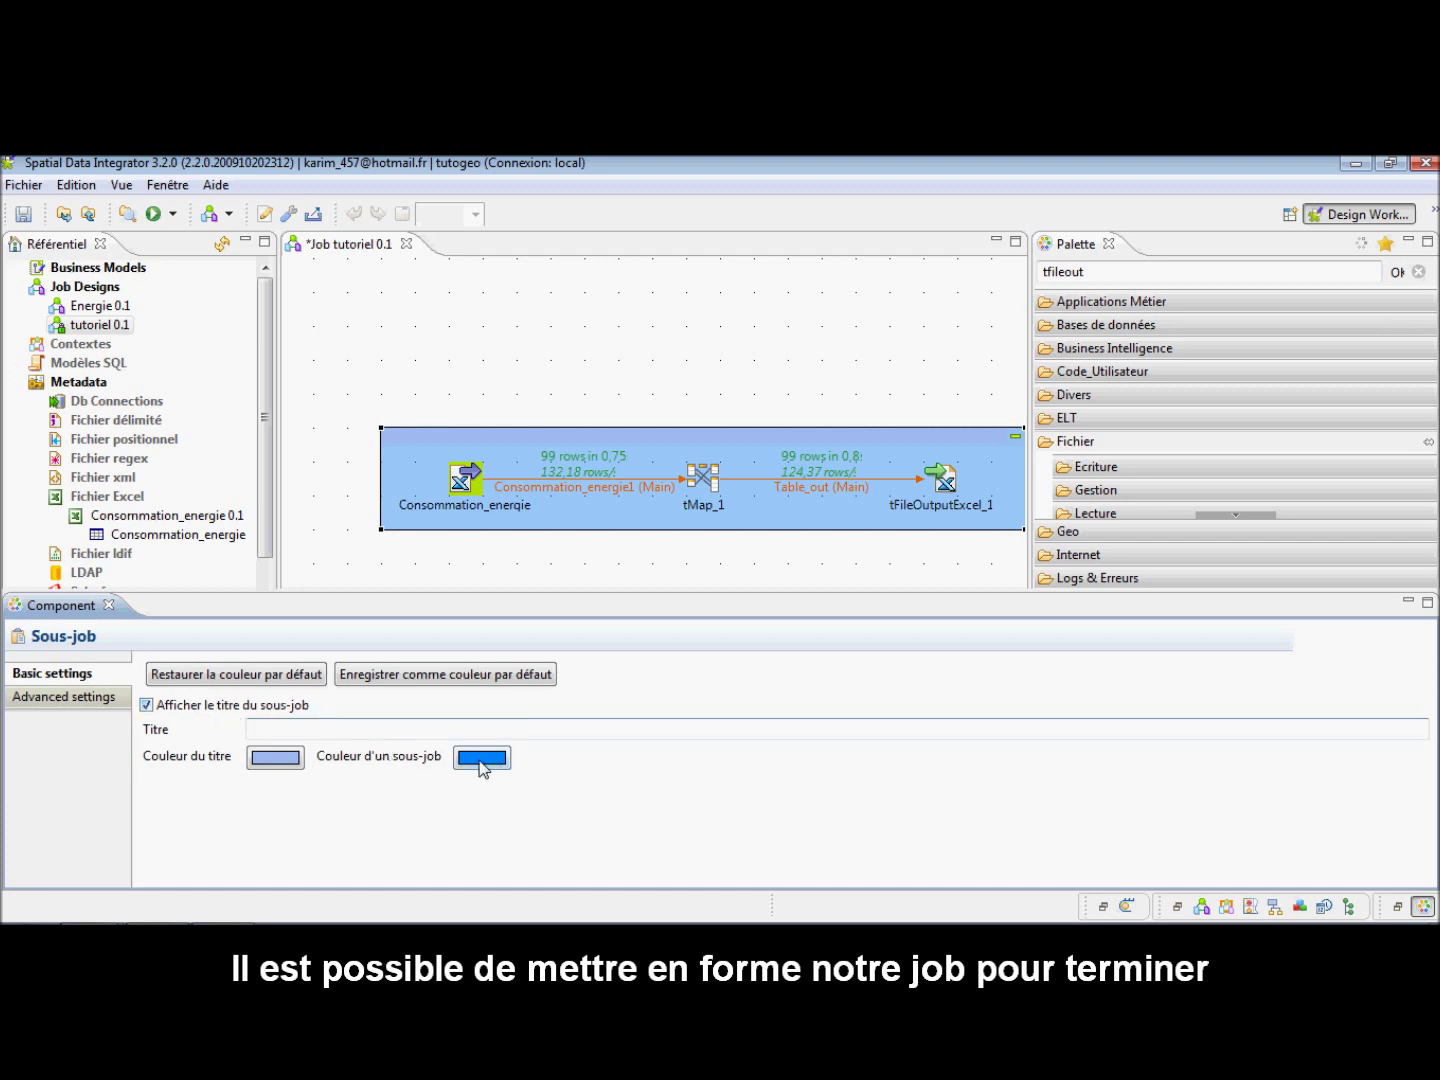
- Try black as the sub-job's title colour
left_click(278, 761)
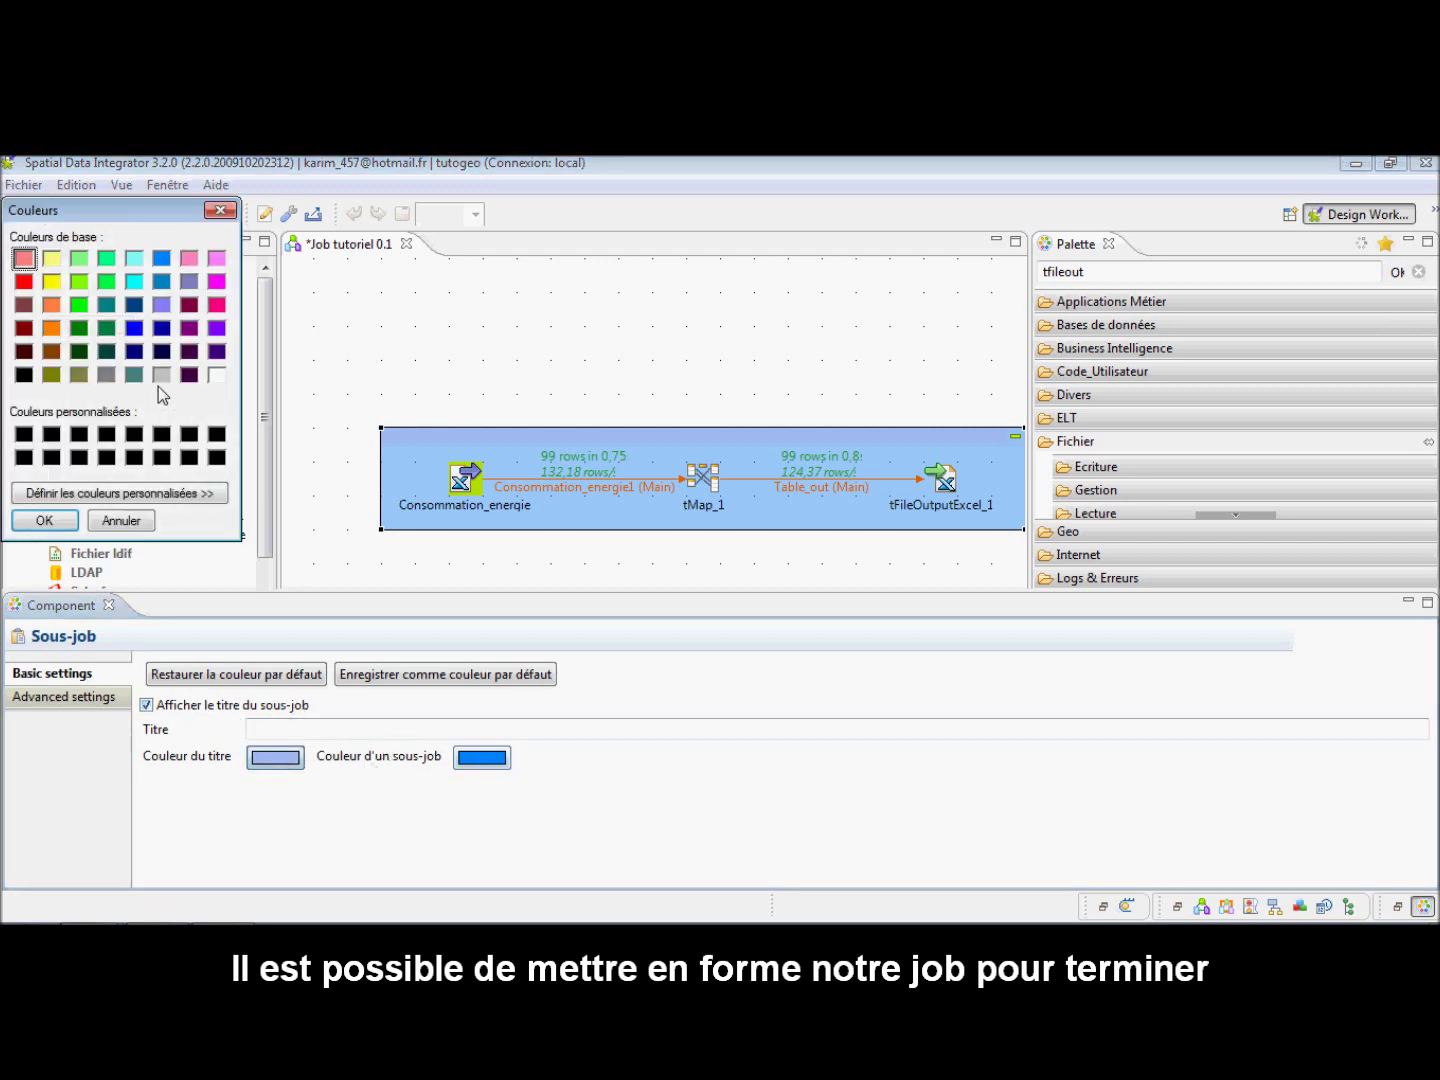
left_click(22, 457)
left_click(44, 520)
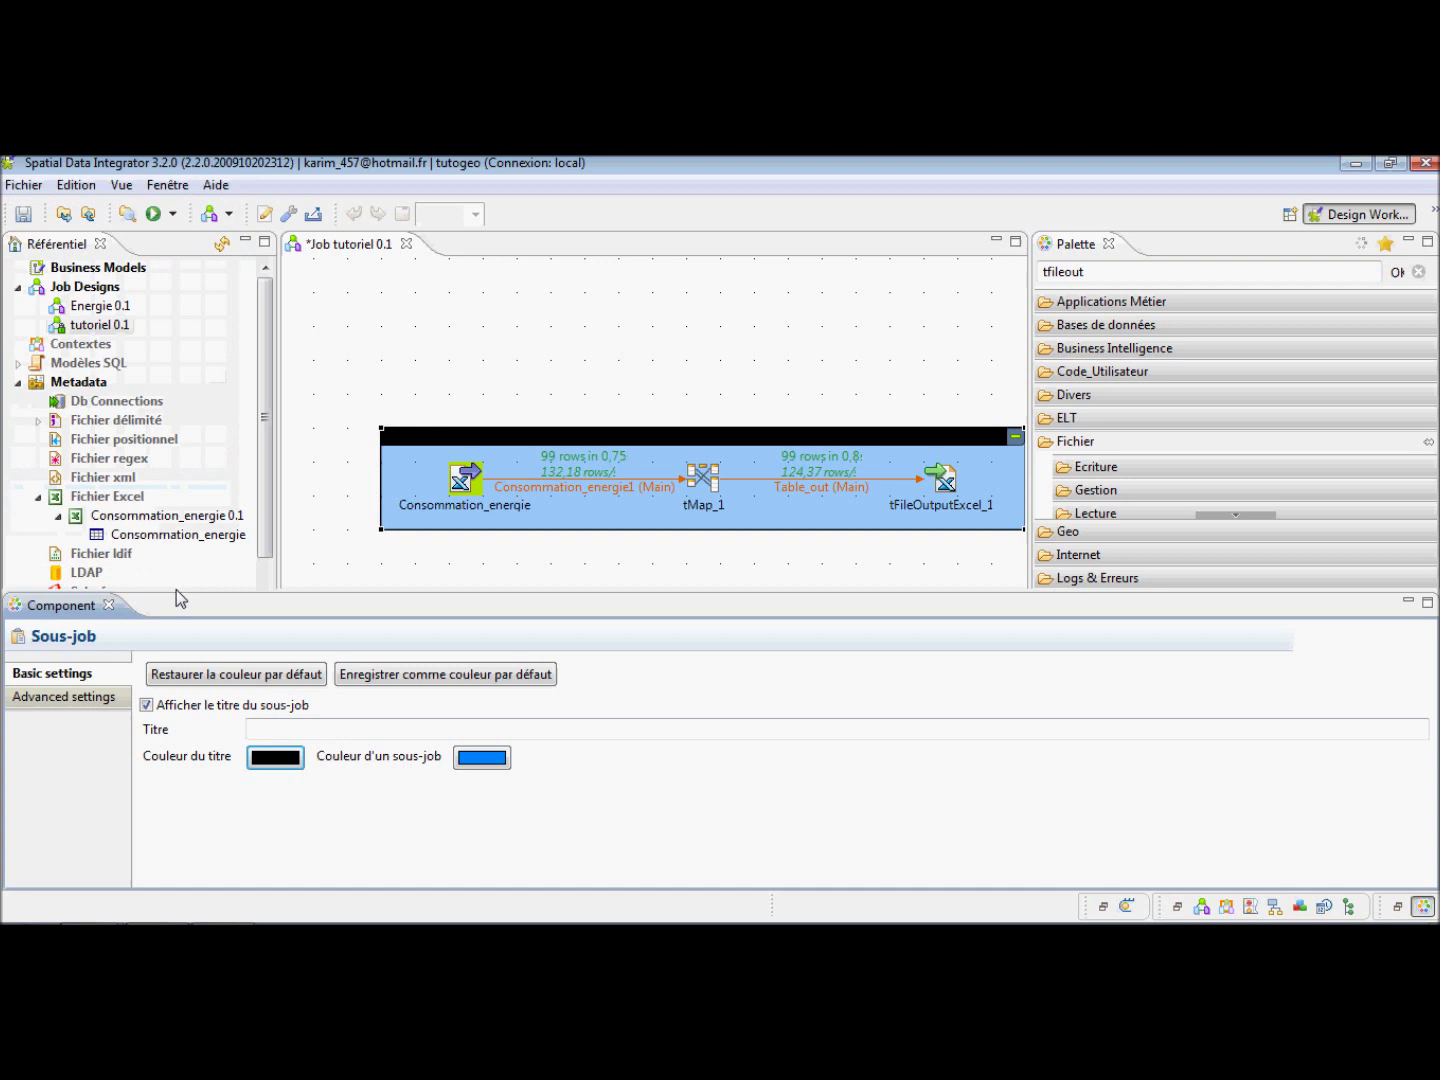
- Set the sub-job's title colour to dark blue
left_click(277, 758)
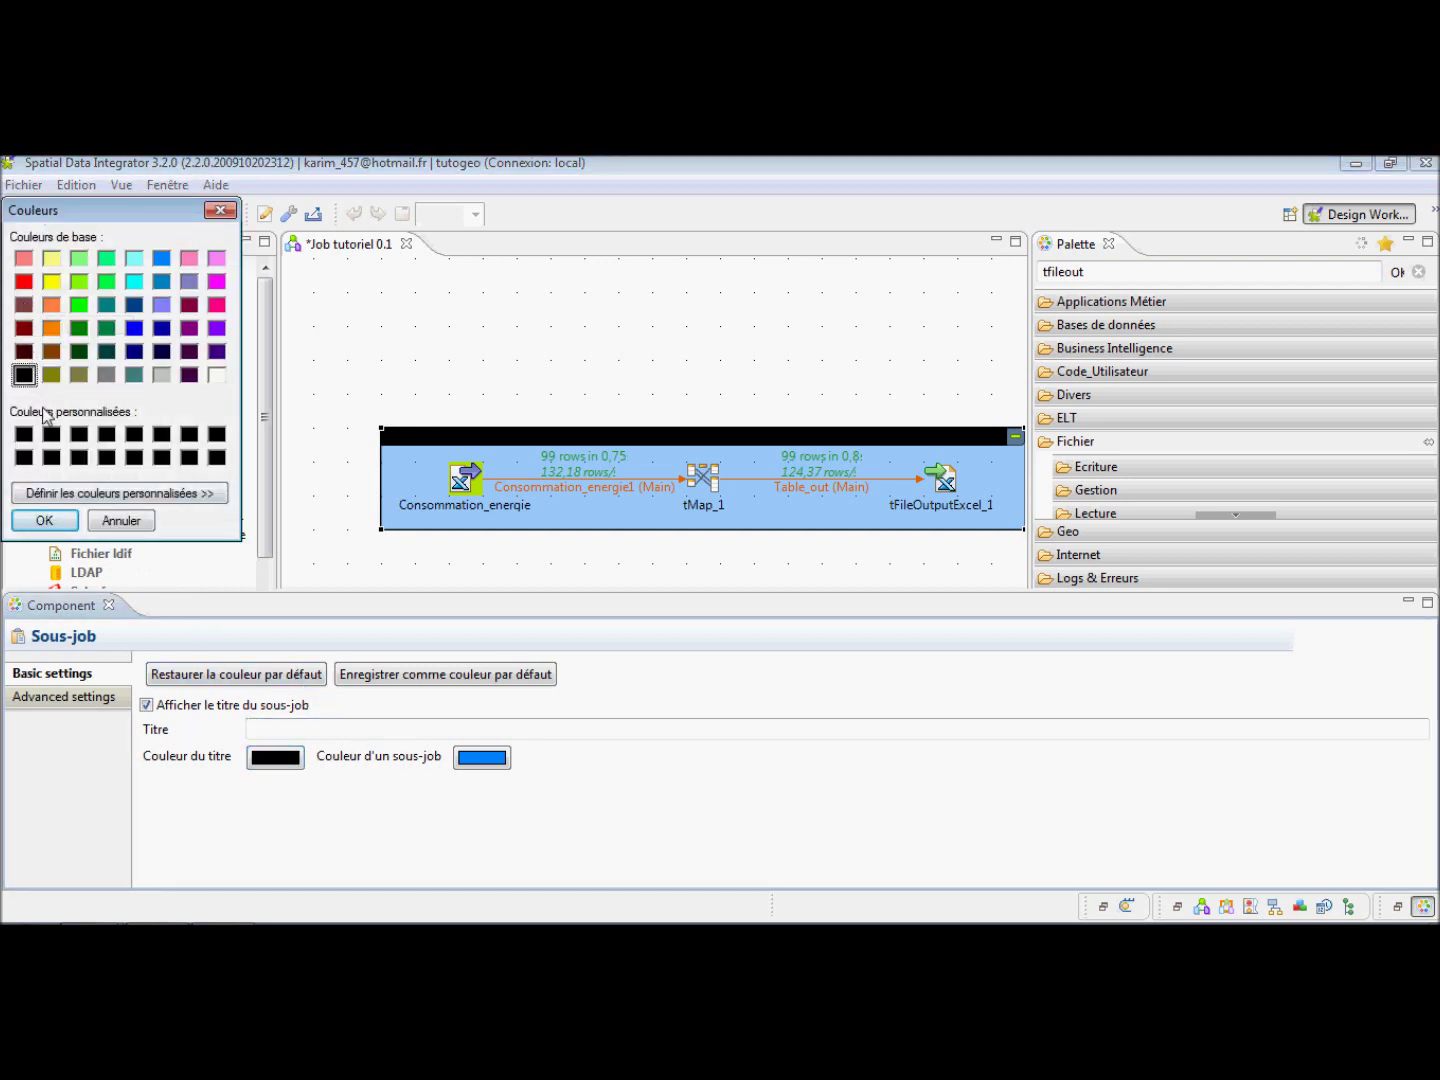
left_click(135, 354)
left_click(41, 522)
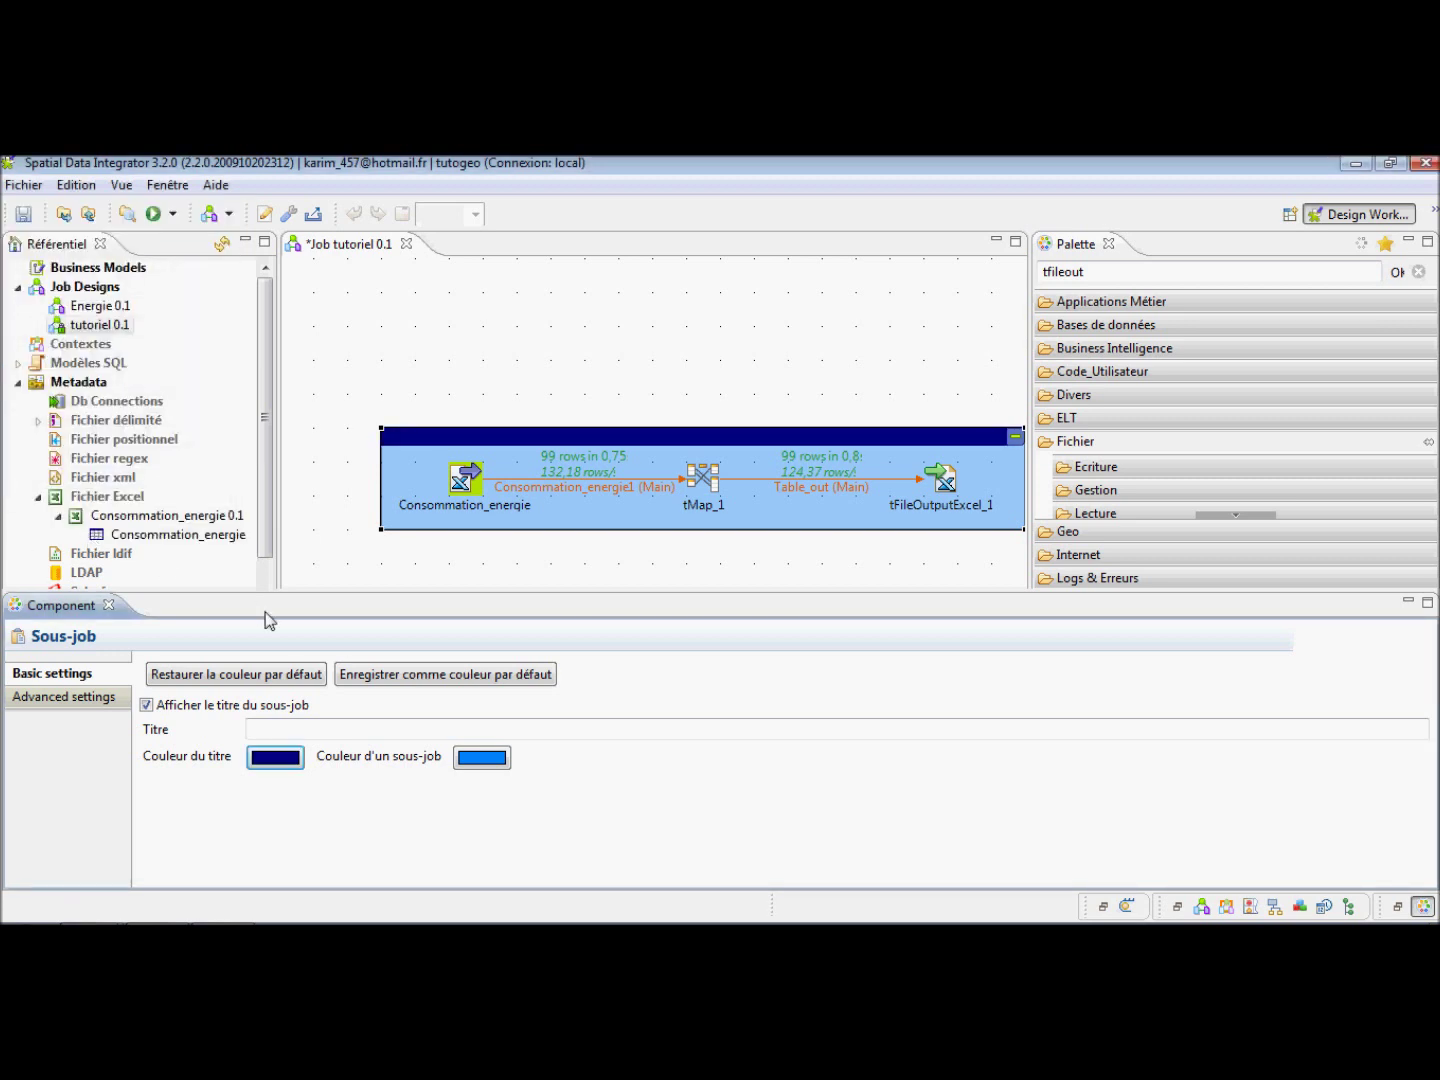